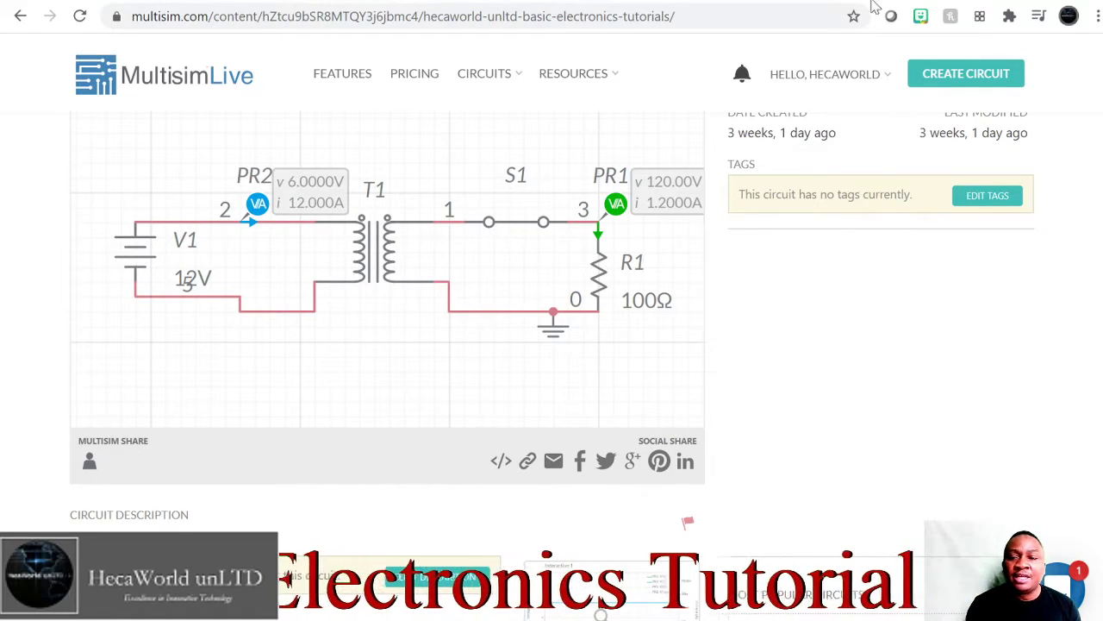
Create a new circuit and place a 1P1S transformer in the upper part of the schematic
left_click(966, 82)
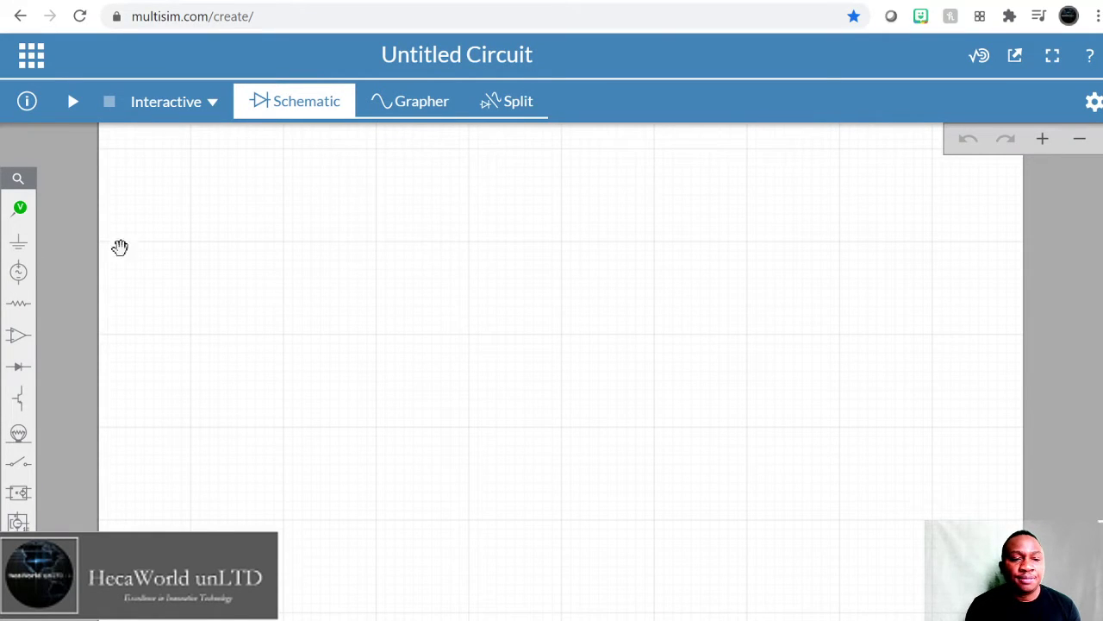
left_click(17, 305)
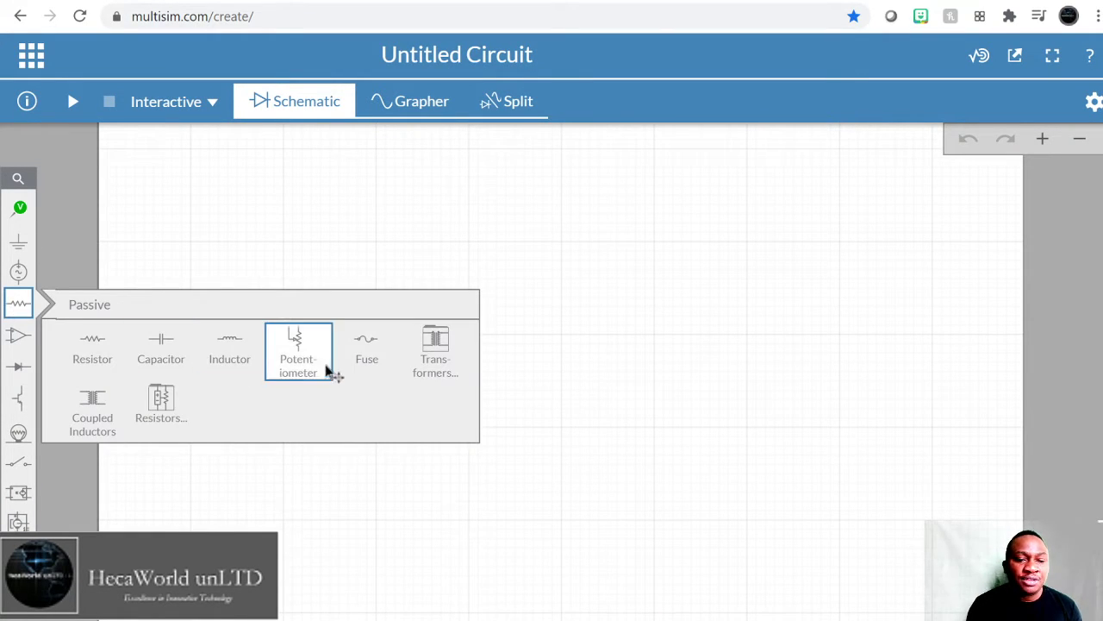
left_click(443, 362)
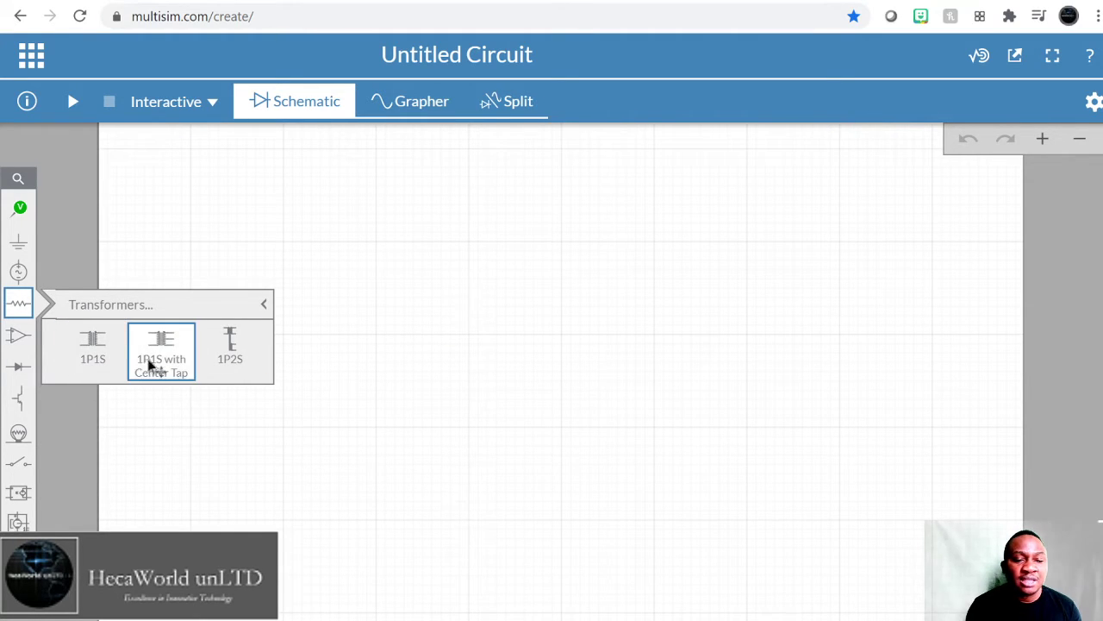
left_click(99, 339)
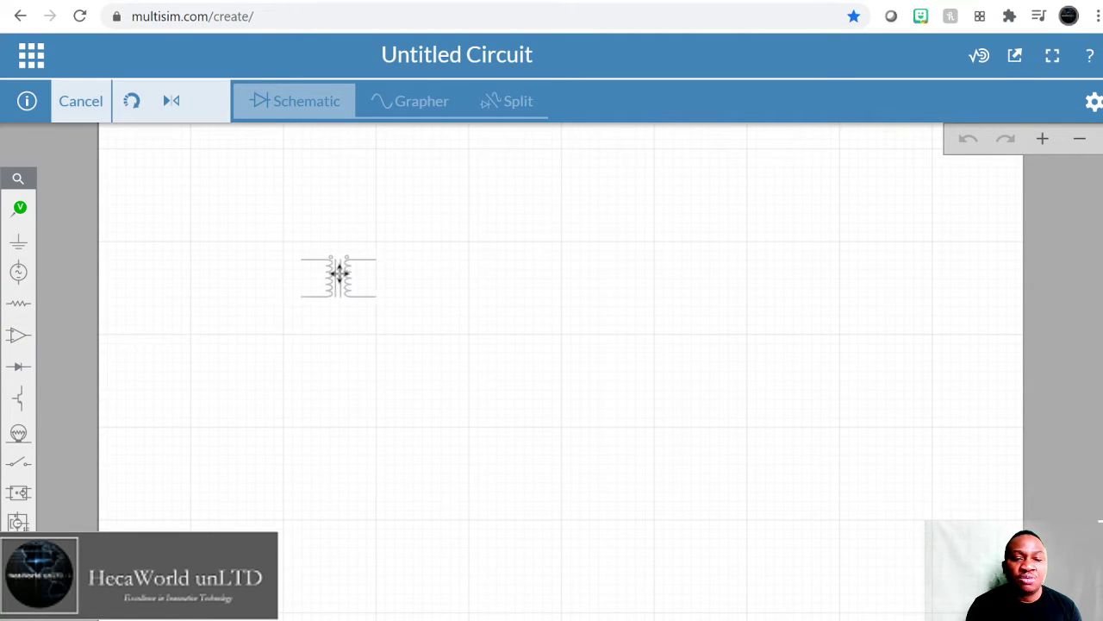
left_click(344, 257)
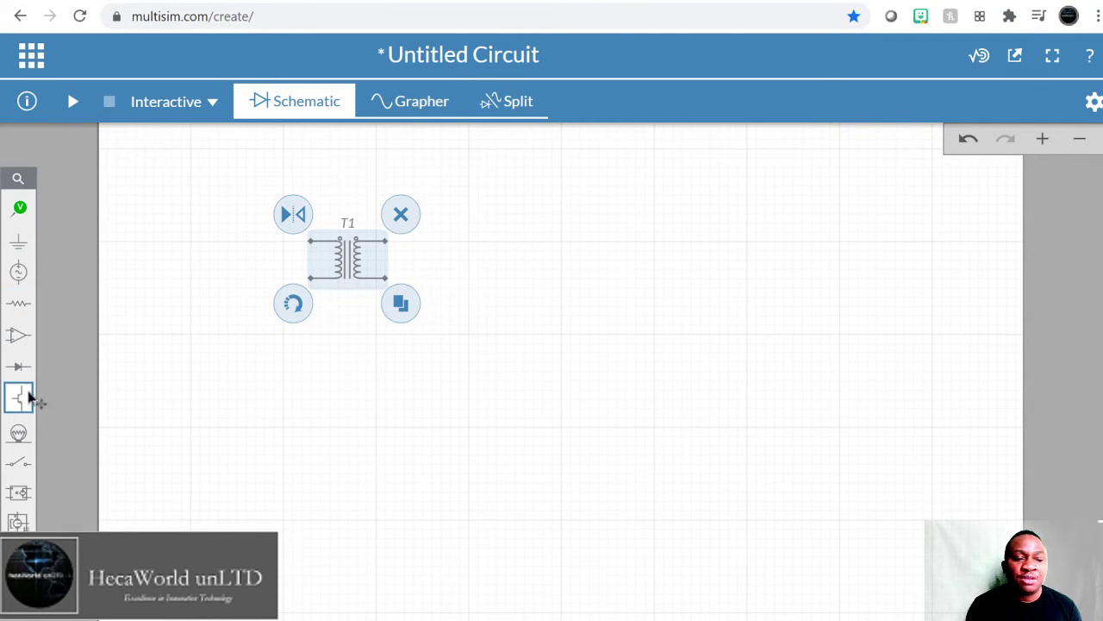
Place a DC voltage source to the left of transformer T1
left_click(18, 270)
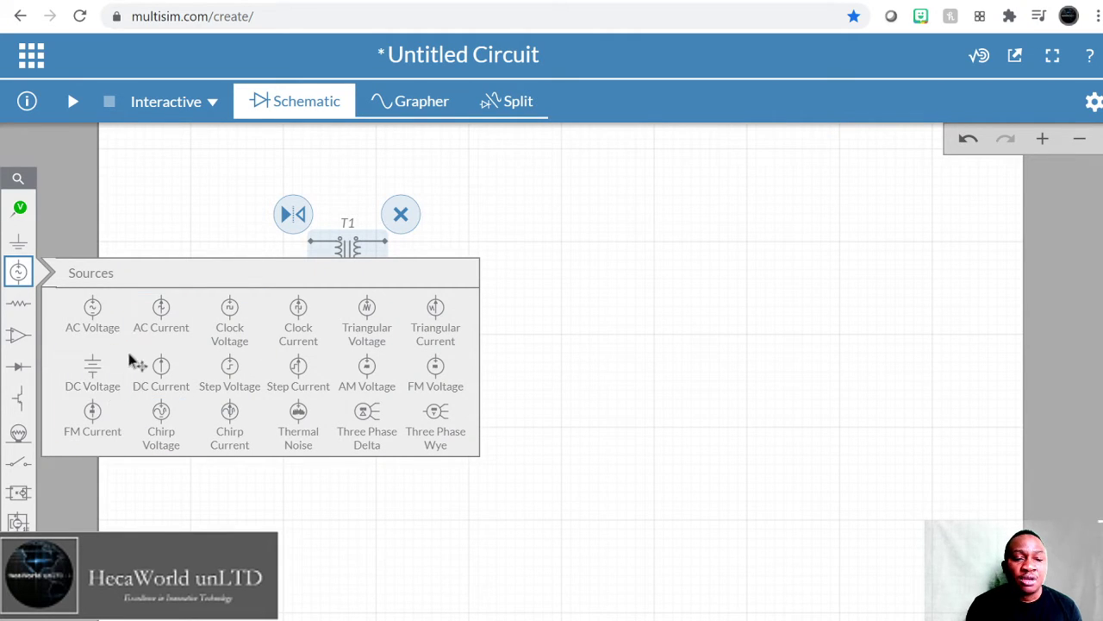
left_click(95, 370)
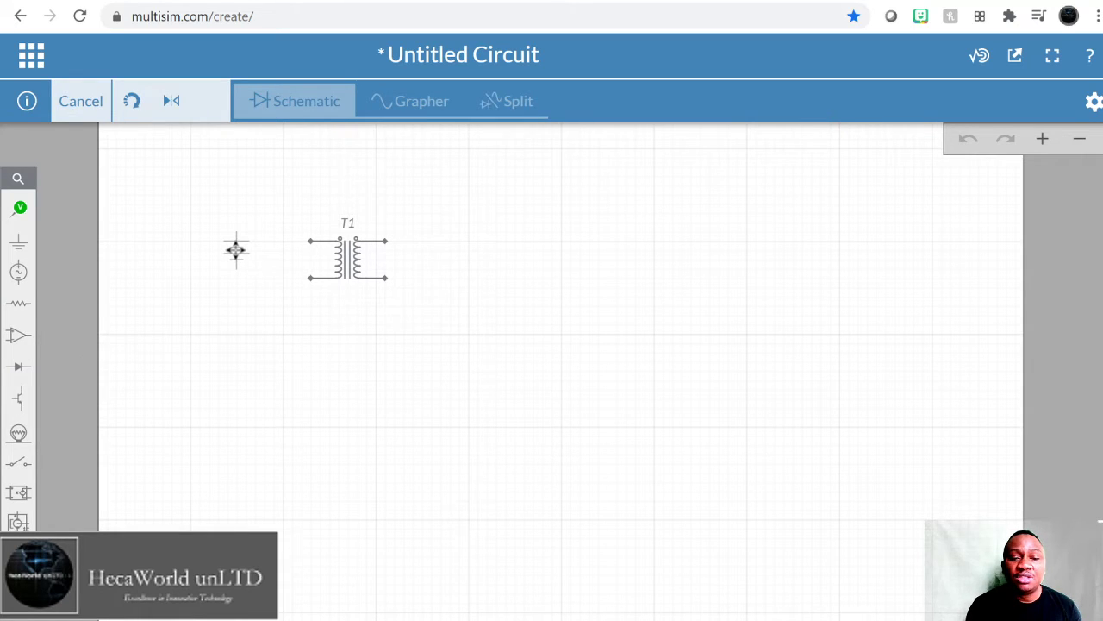
left_click(215, 277)
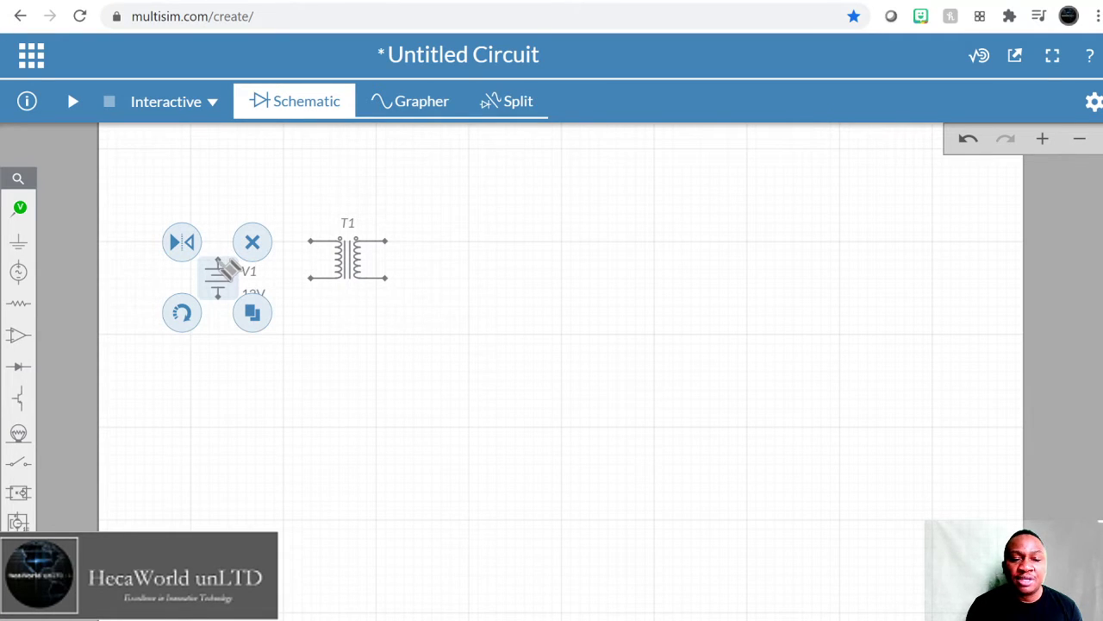
Wire both terminals of DC source V1 to the upper and lower primary terminals of transformer T1
left_click(218, 260)
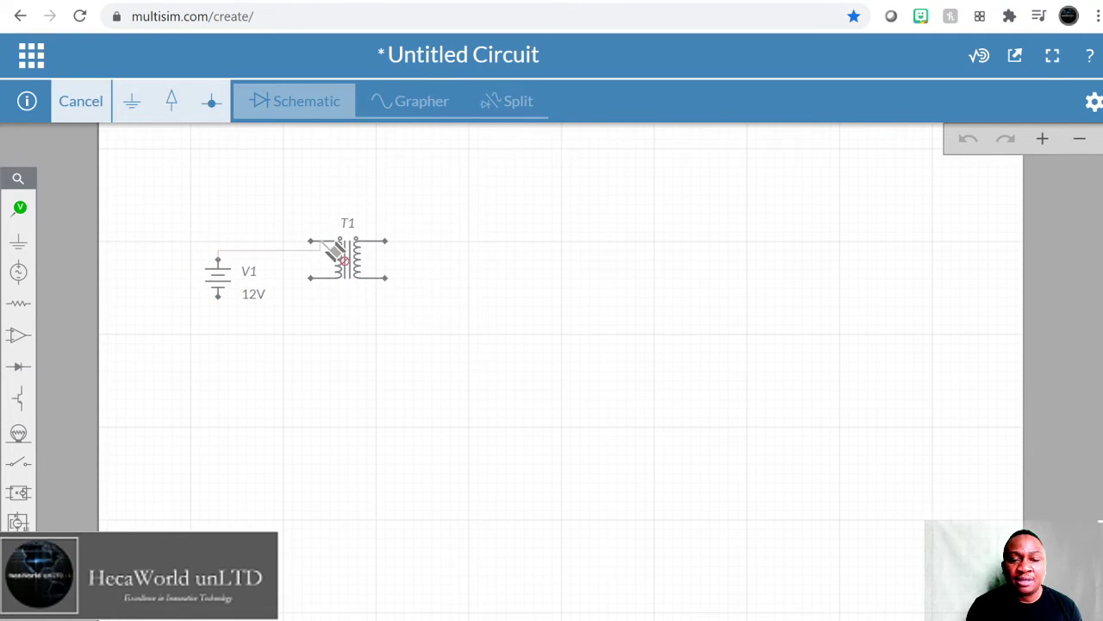
left_click(310, 242)
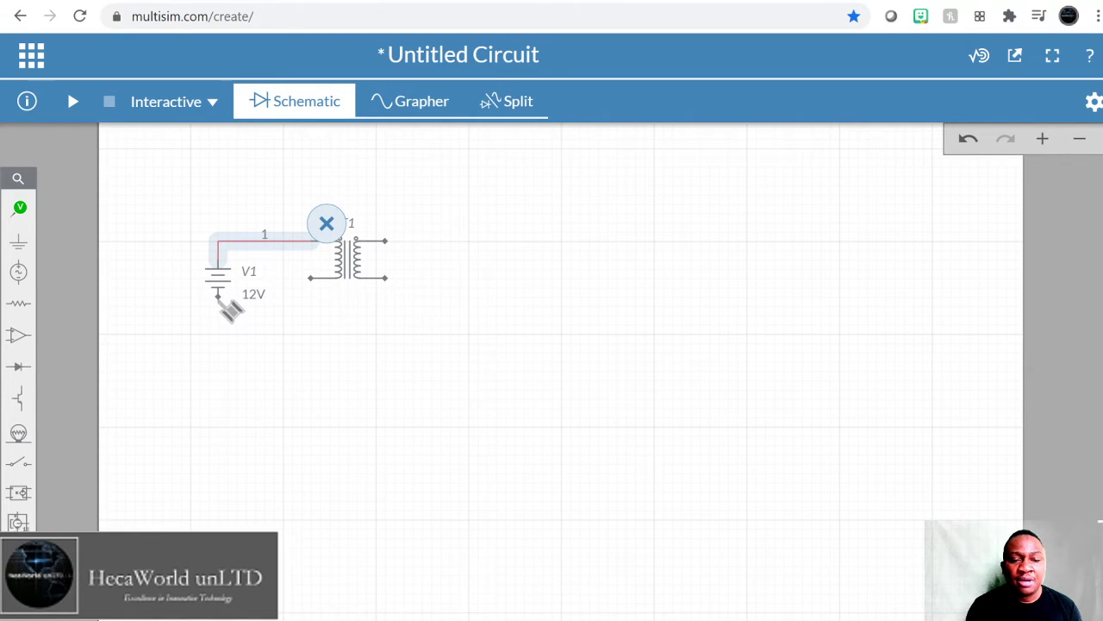
left_click(219, 301)
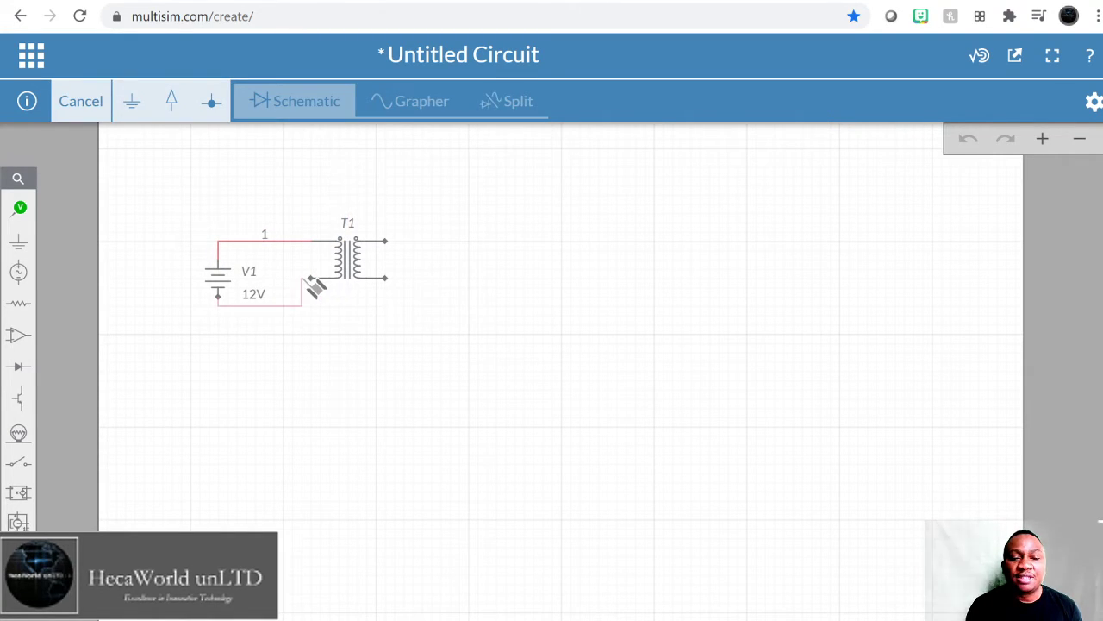
left_click(309, 279)
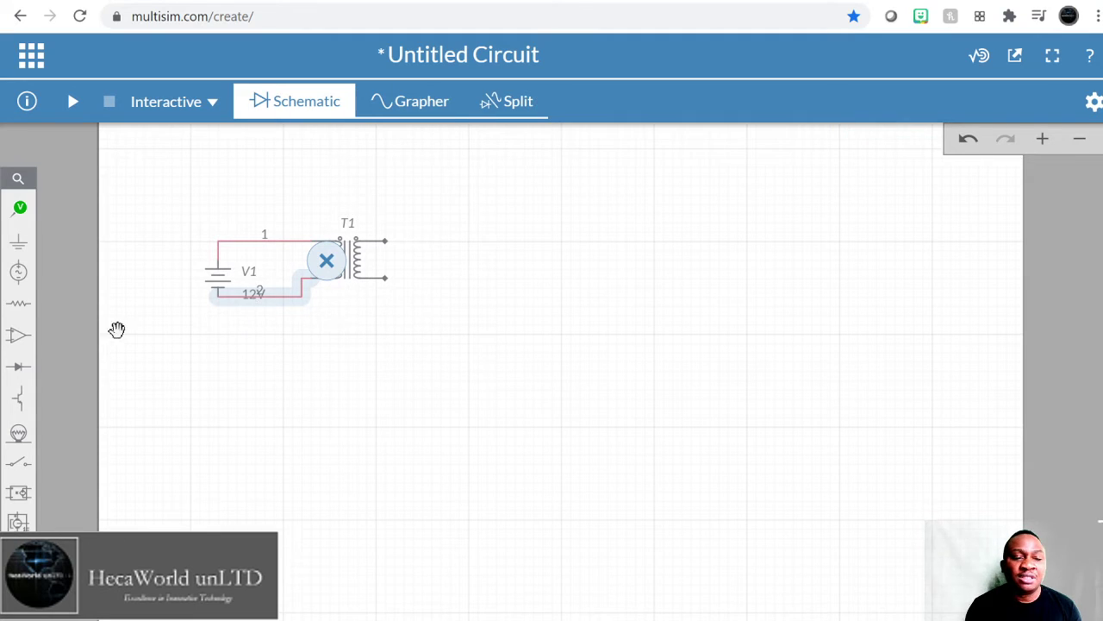
Place an impedance block to the right of transformer T1 and rotate it to a vertical orientation
left_click(18, 243)
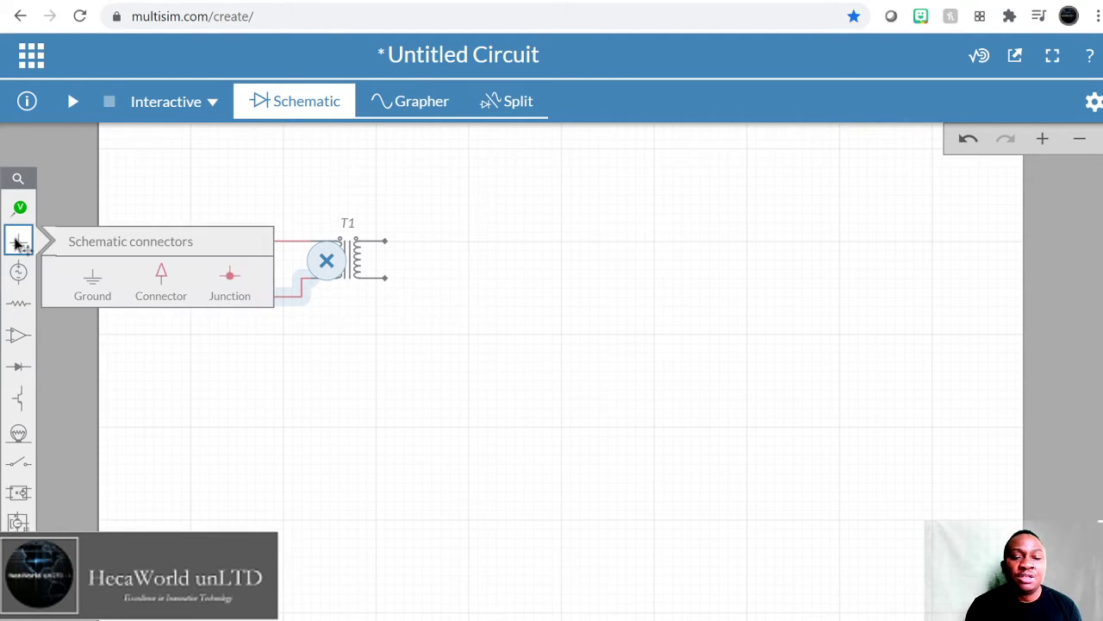
left_click(19, 307)
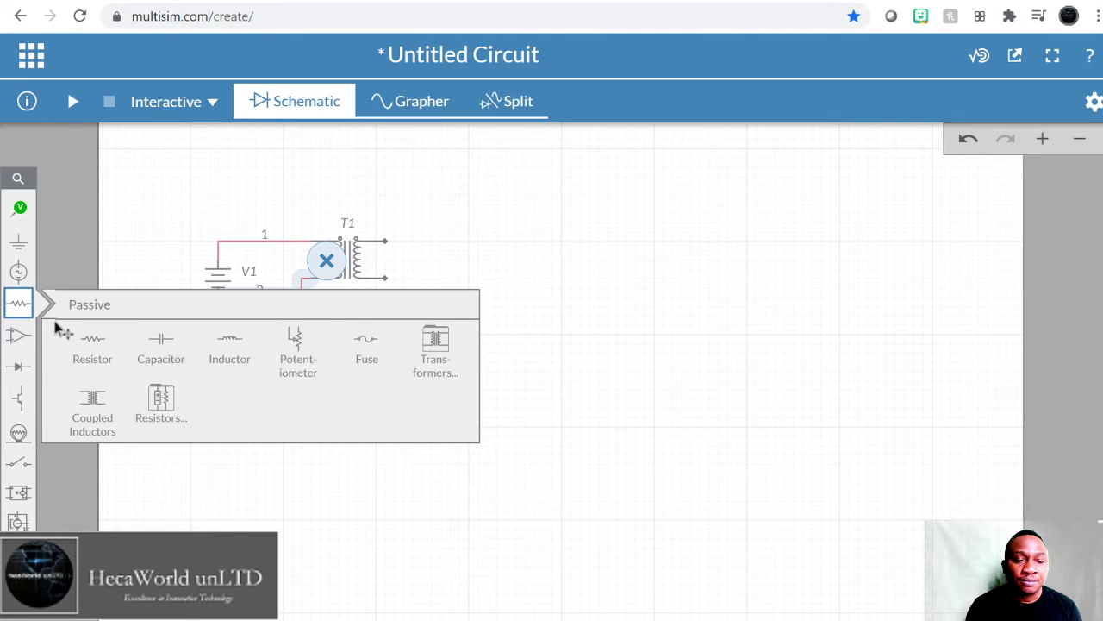
left_click(179, 400)
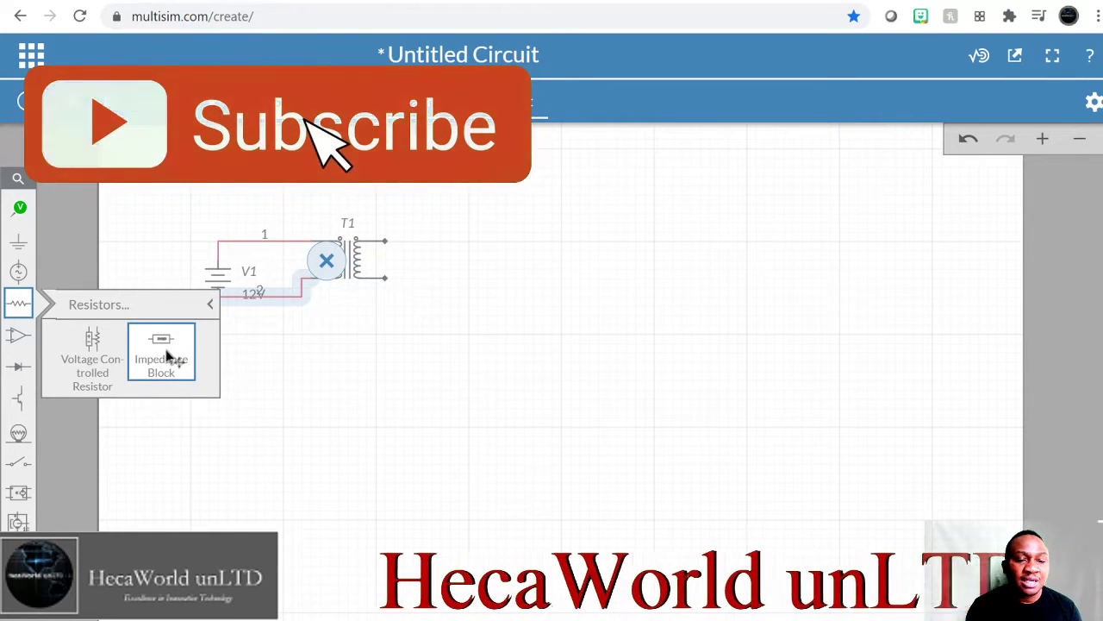
left_click(169, 356)
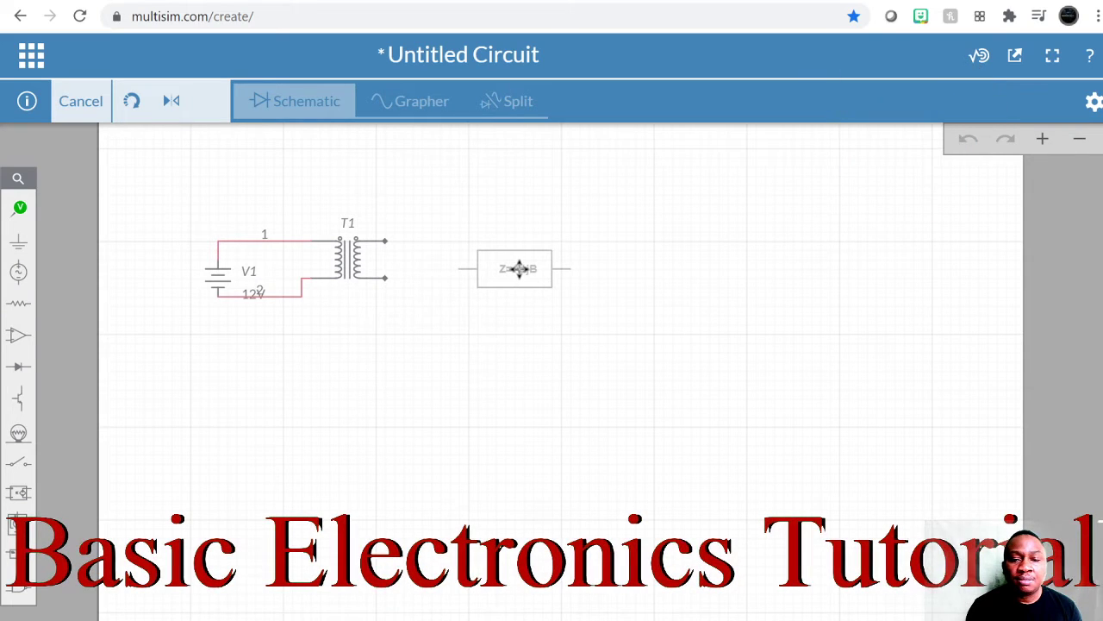
left_click(519, 268)
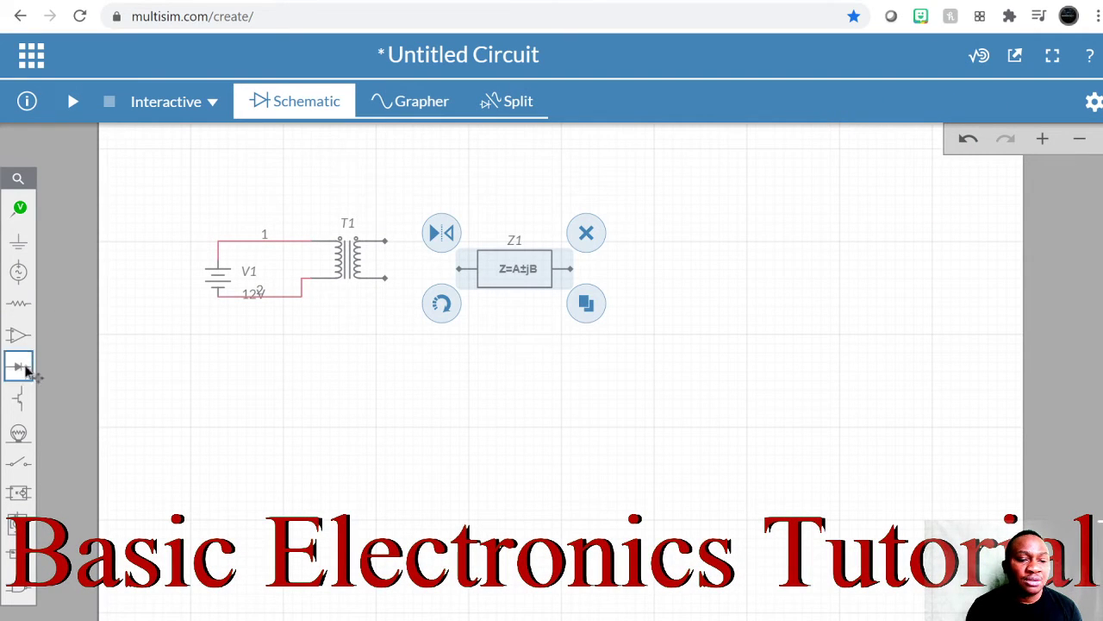
left_click(20, 305)
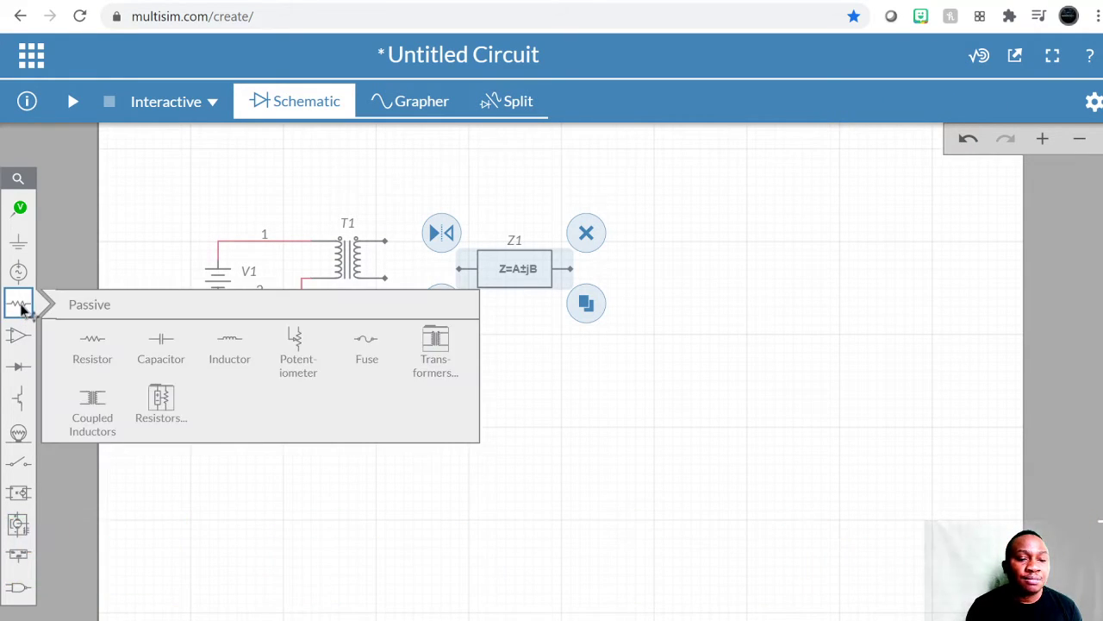
left_click(164, 401)
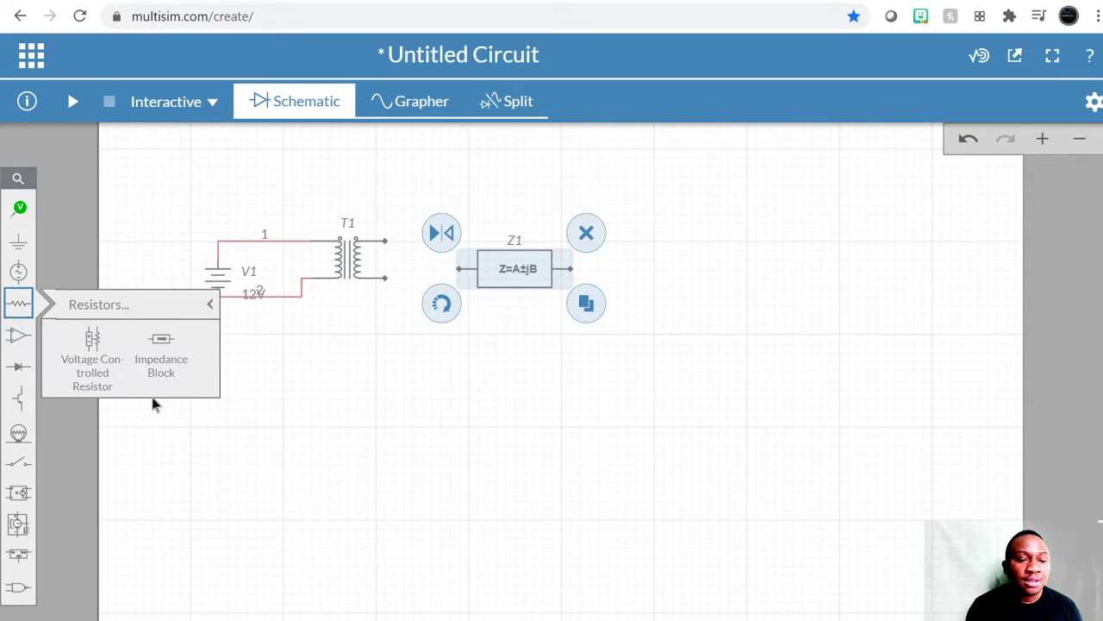
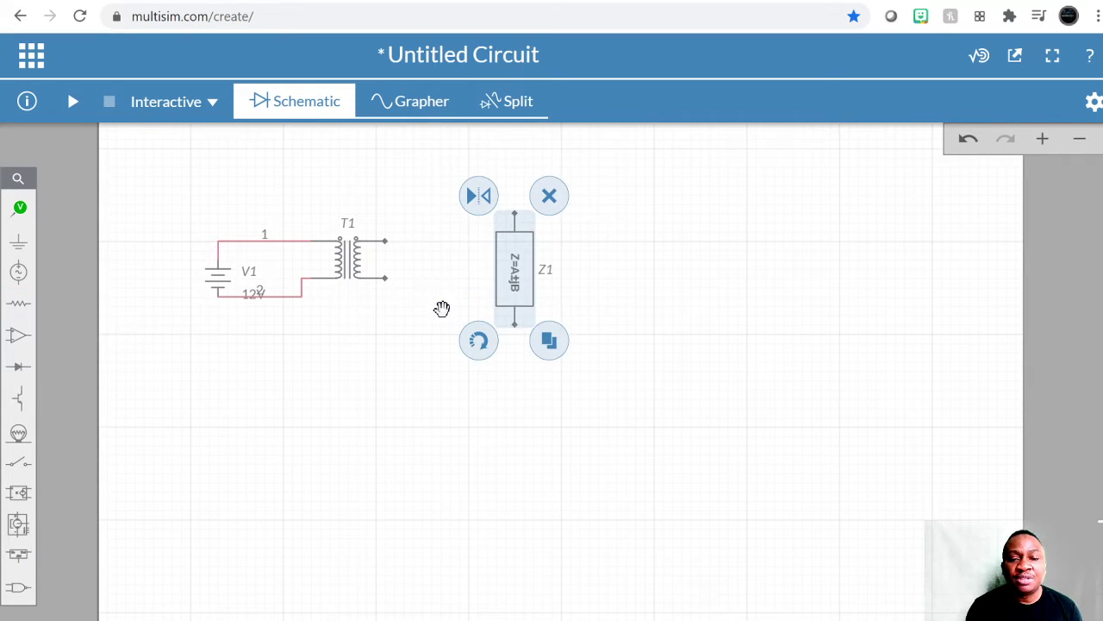
Wire the upper and lower terminals of impedance block Z1 to the matching secondary terminals of transformer T1
left_click(515, 213)
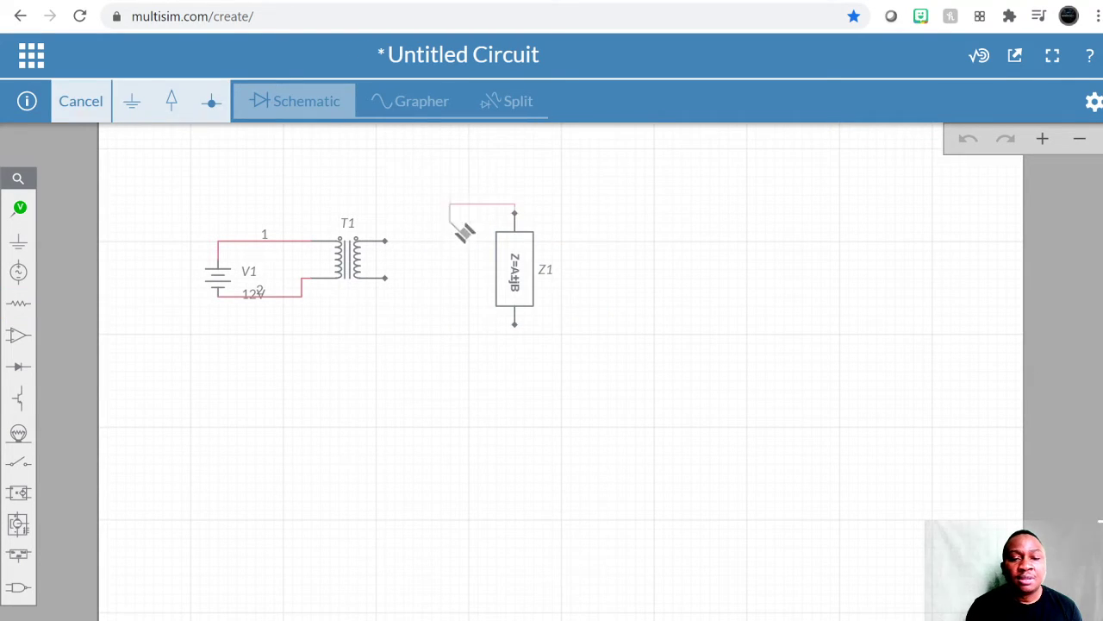
left_click(387, 242)
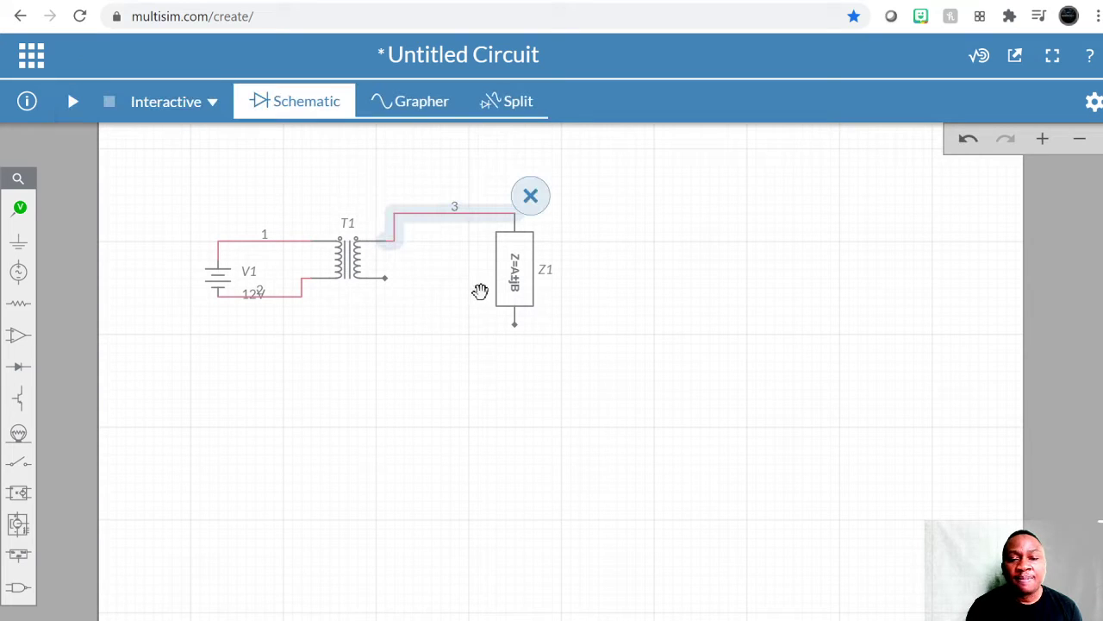
left_click(515, 325)
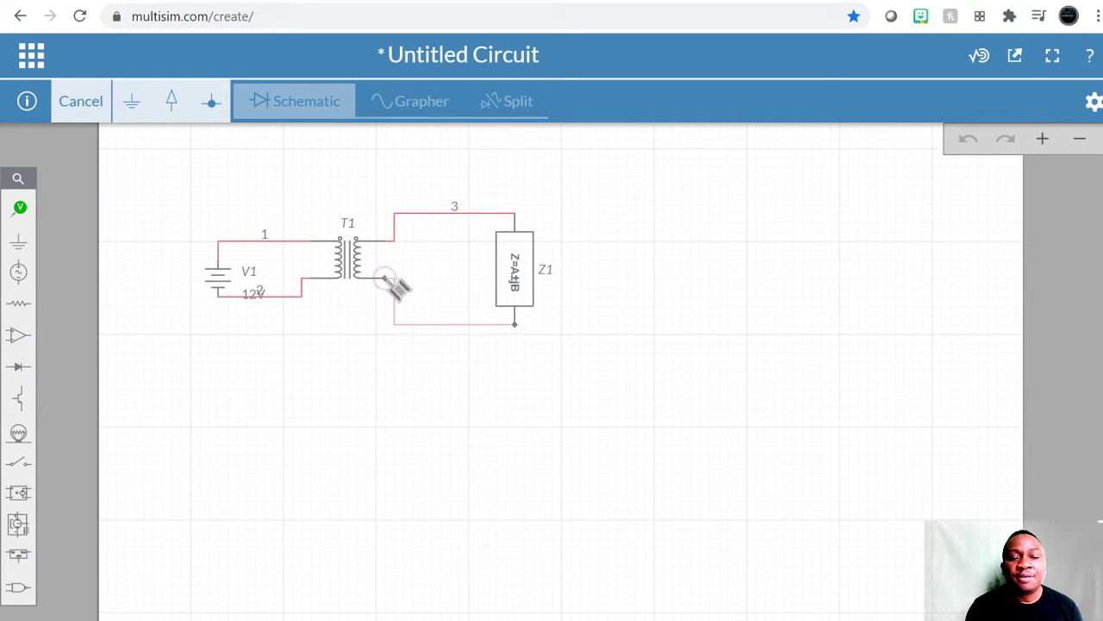
left_click(387, 279)
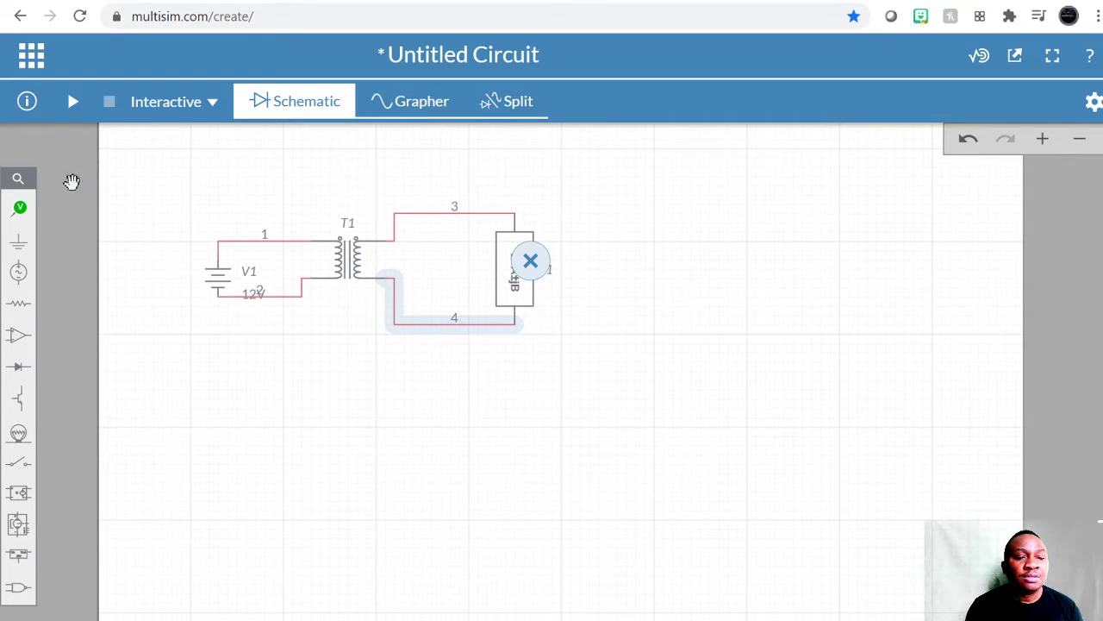
Attach voltage and current probes to the upper secondary wire near Z1 and the upper primary wire near T1
left_click(25, 211)
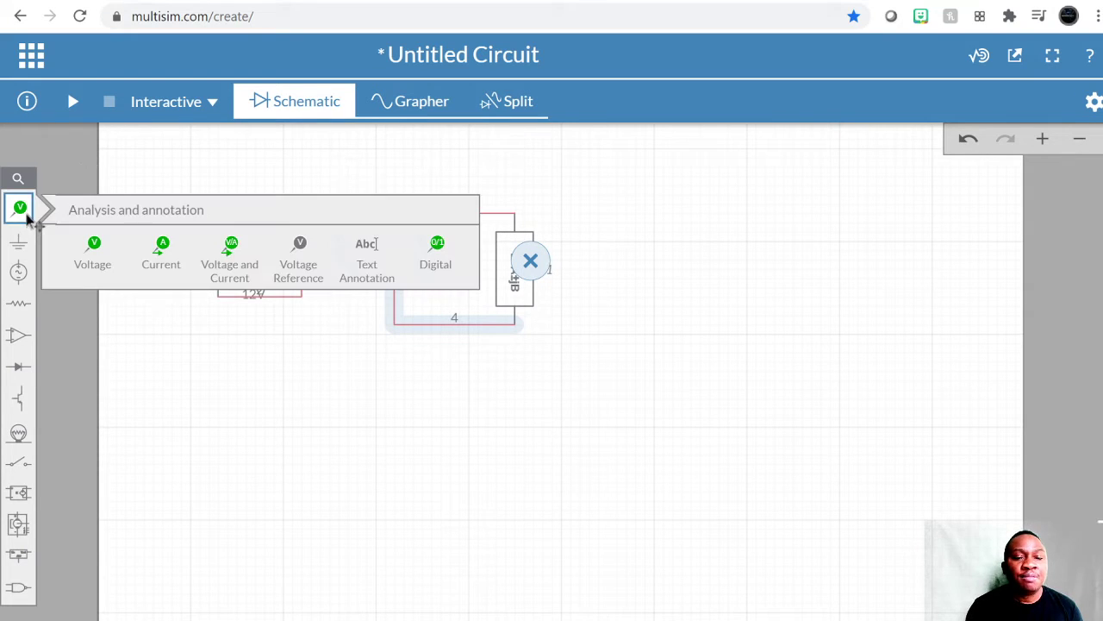
left_click(239, 263)
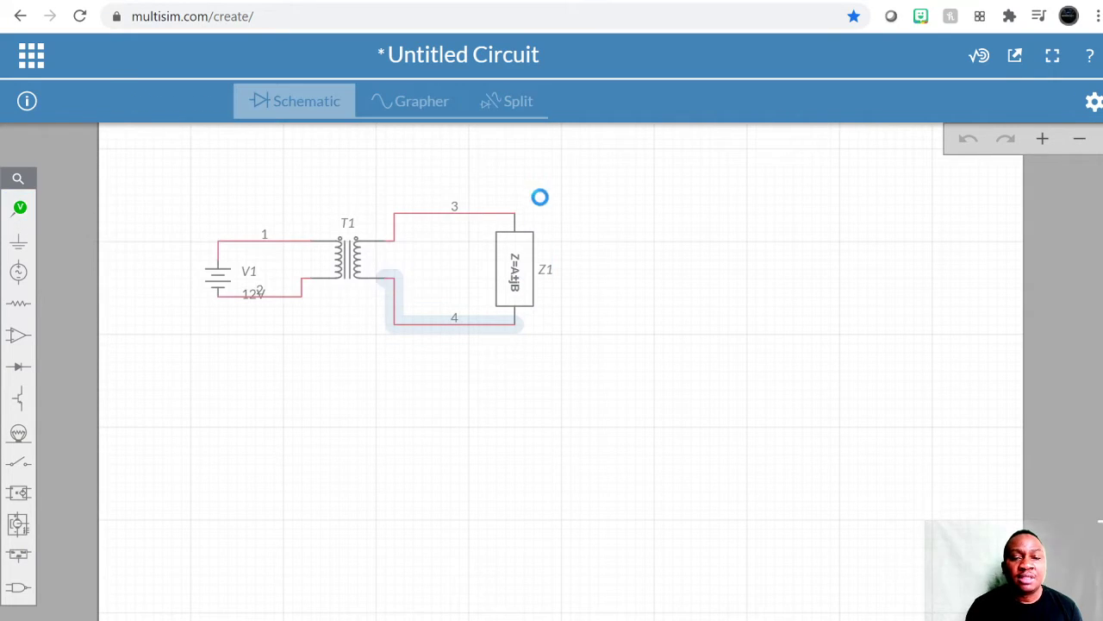
left_click(479, 202)
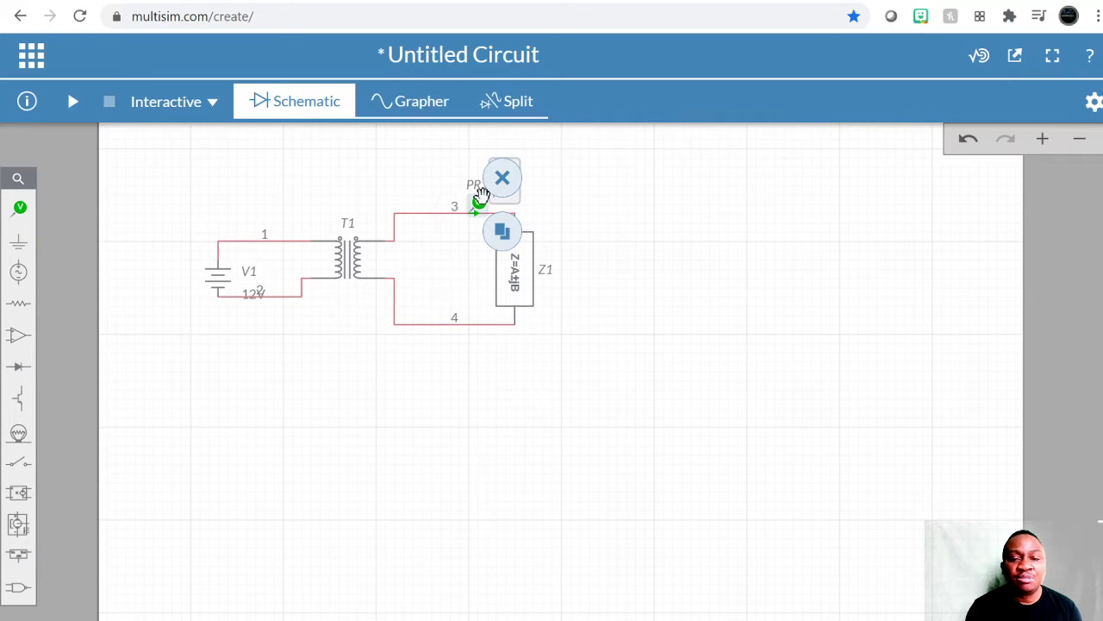
left_click(25, 214)
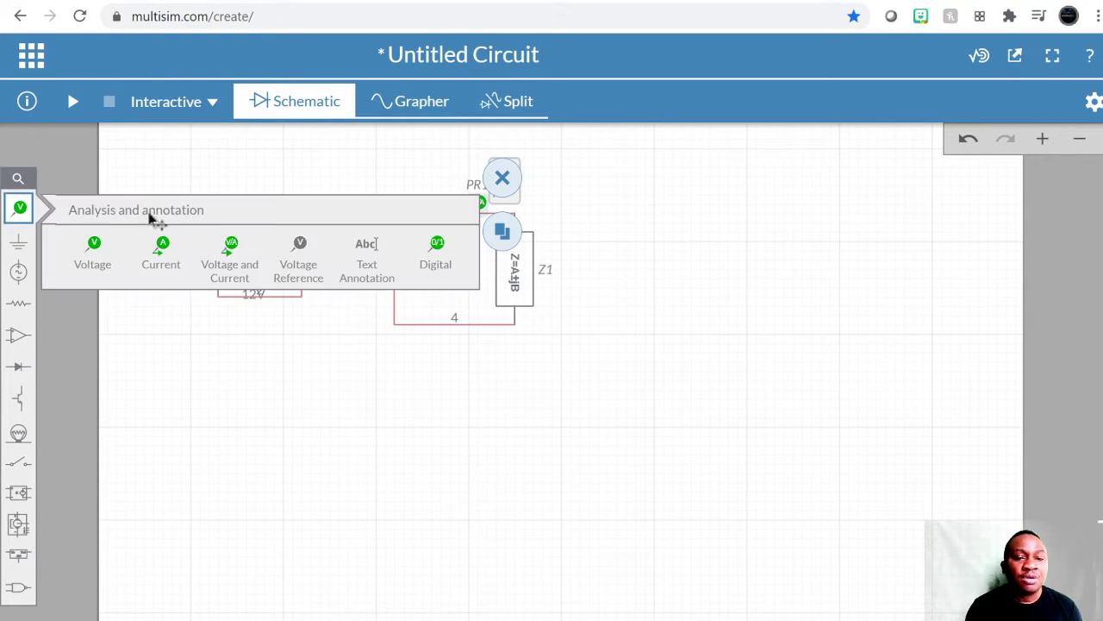
left_click(232, 249)
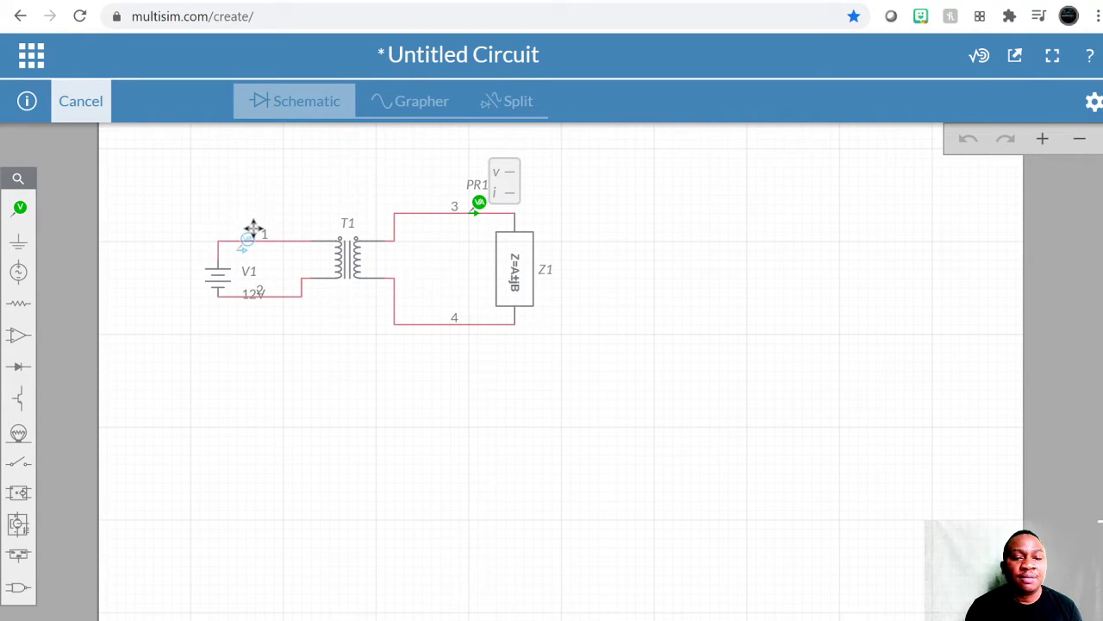
left_click(303, 229)
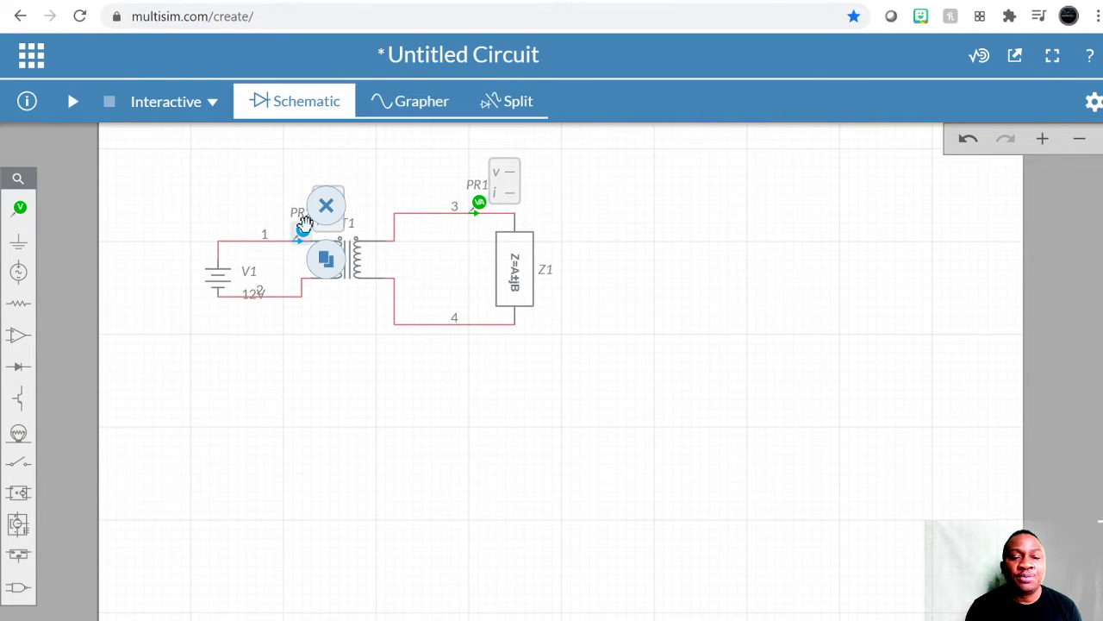
Add a ground to the lower wire between the transformer's secondary and the impedance block
left_click(19, 243)
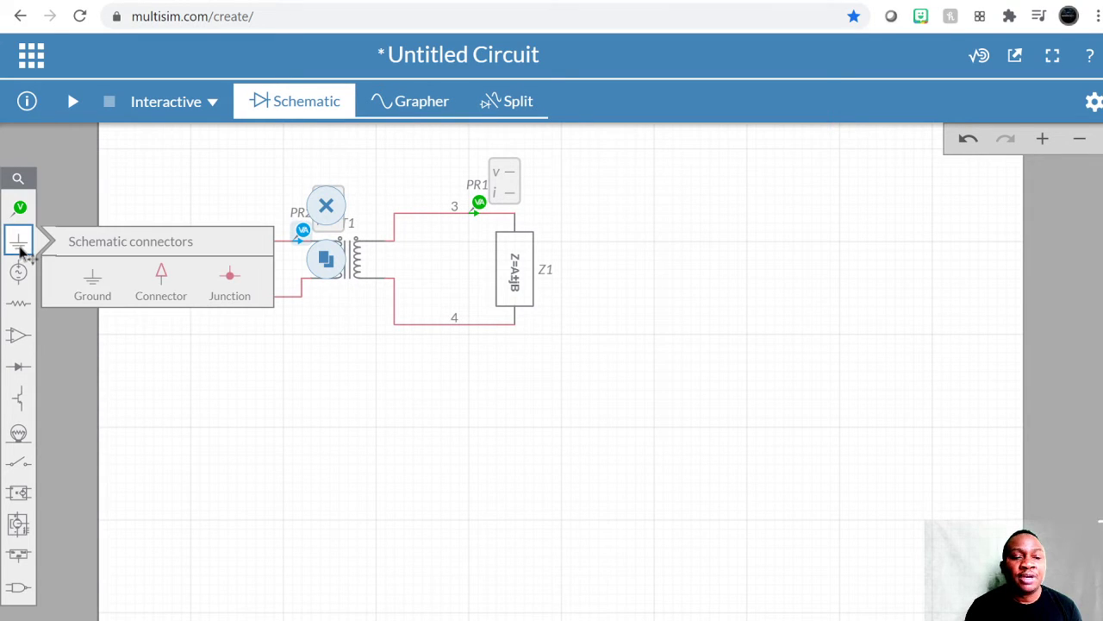
left_click(93, 281)
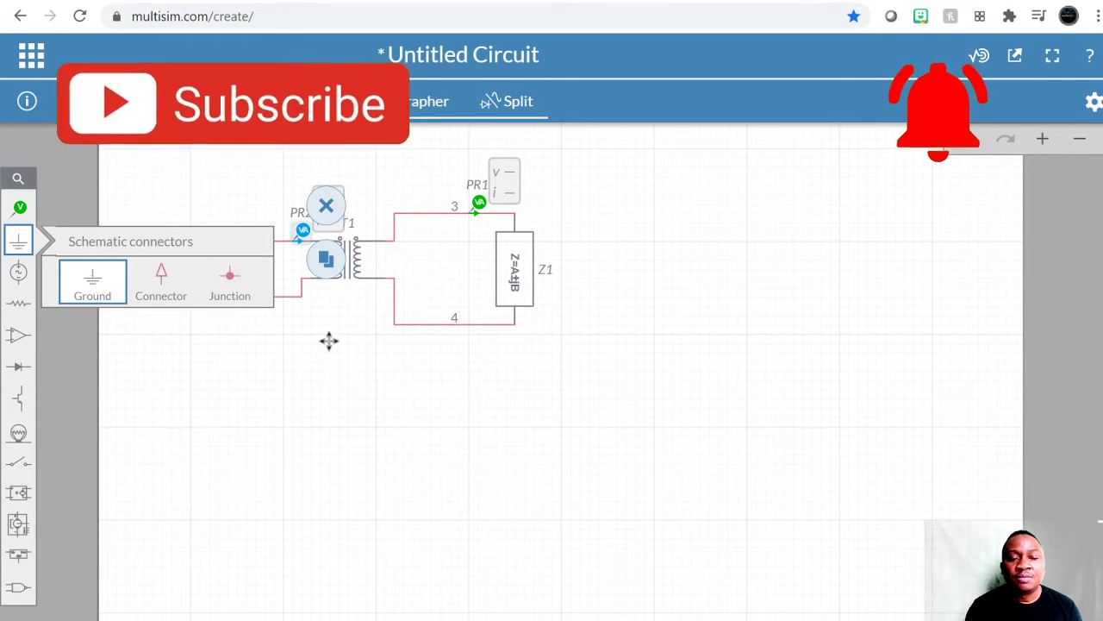
left_click(433, 331)
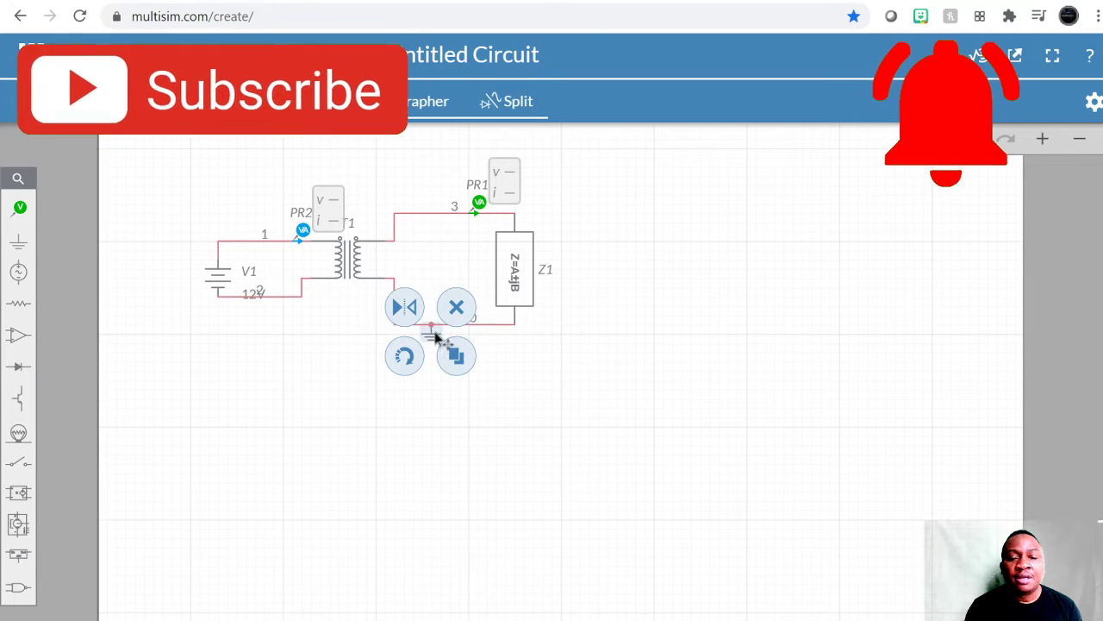
Add a ground to the lower wire between source V1 and transformer T1's primary and run the interactive simulation
left_click(19, 241)
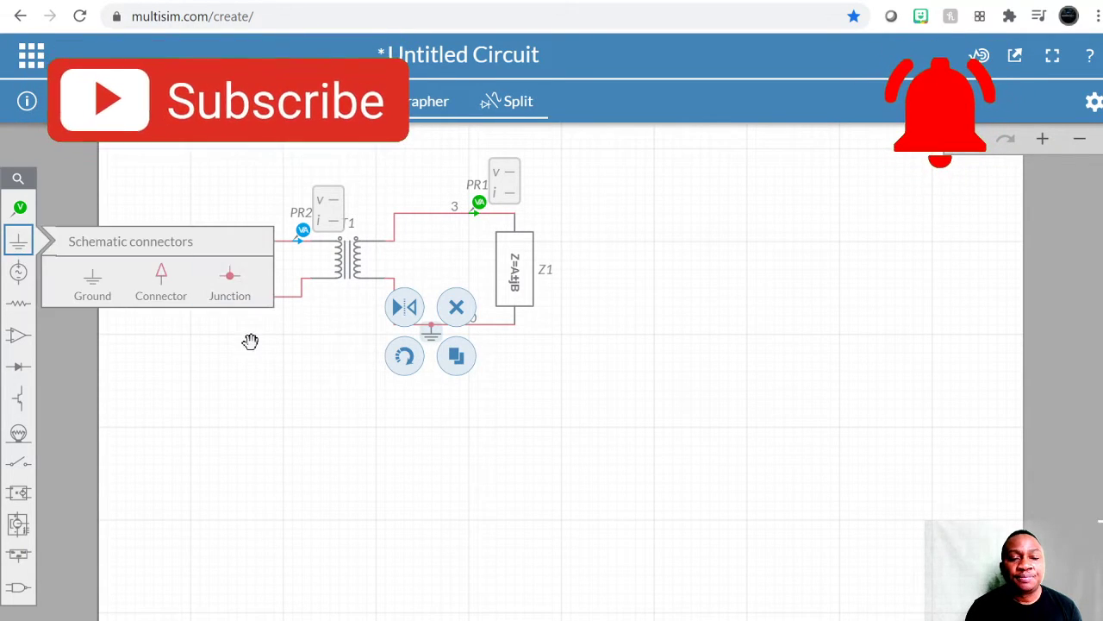
left_click(96, 296)
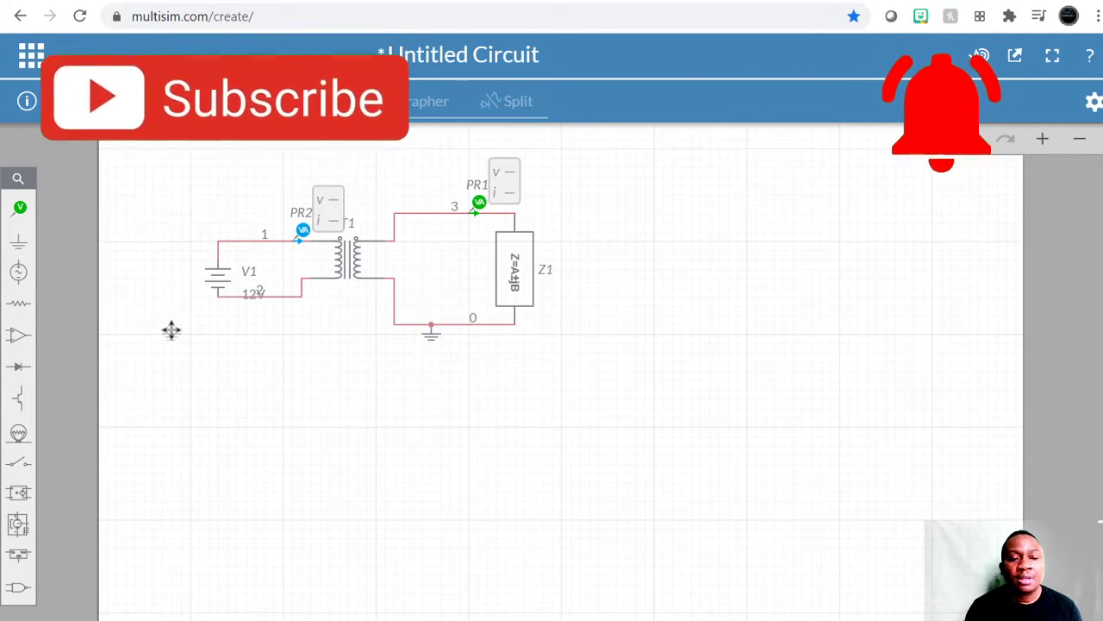
left_click(292, 302)
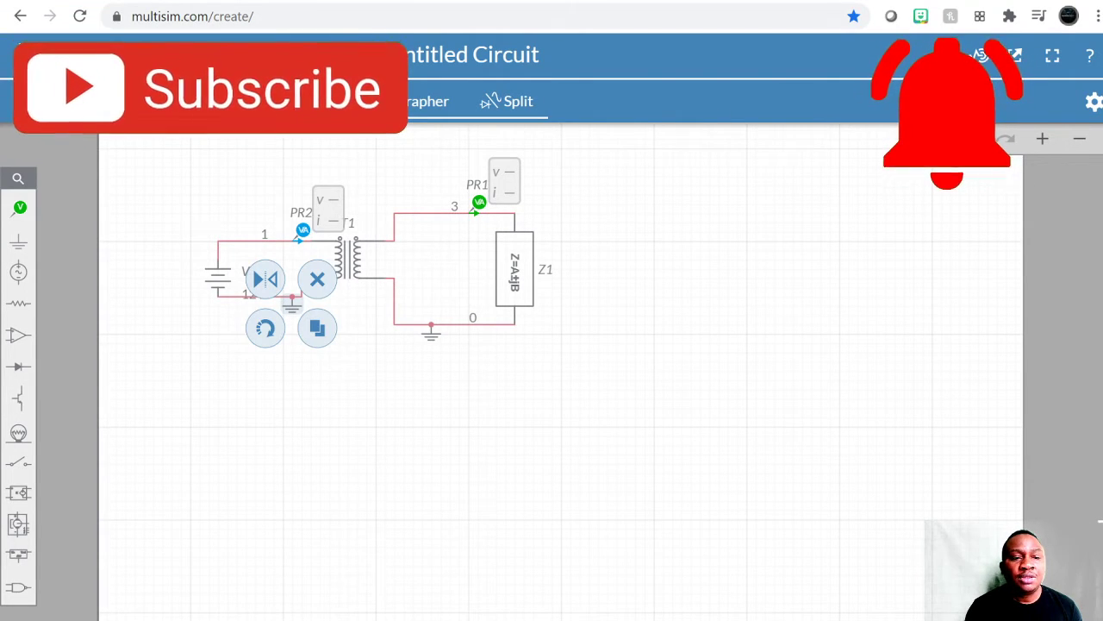
left_click(449, 178)
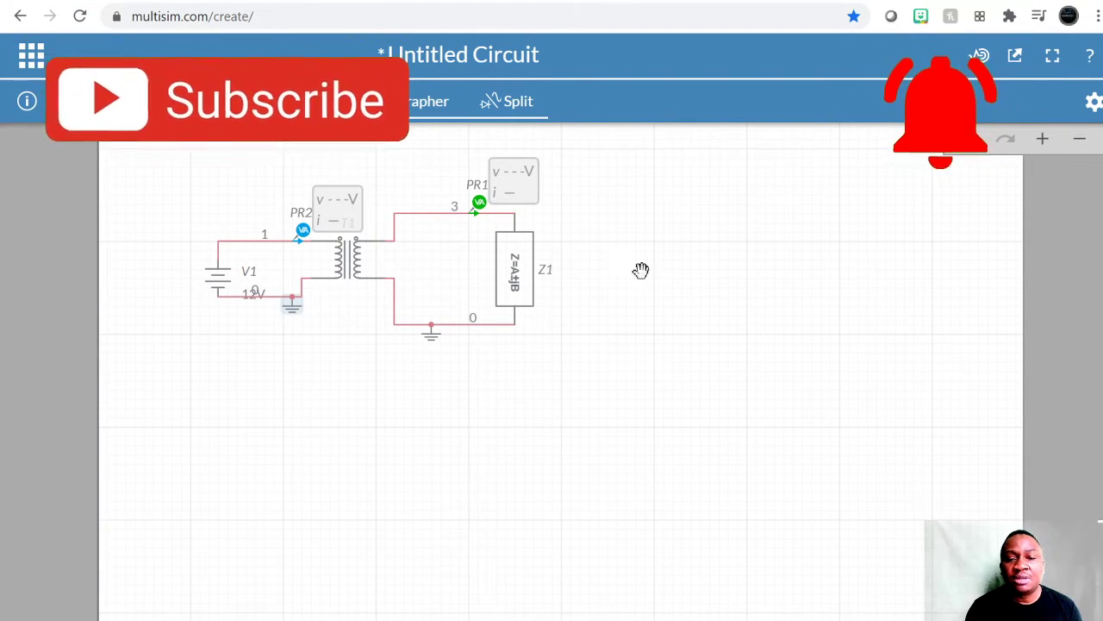
key("F5")
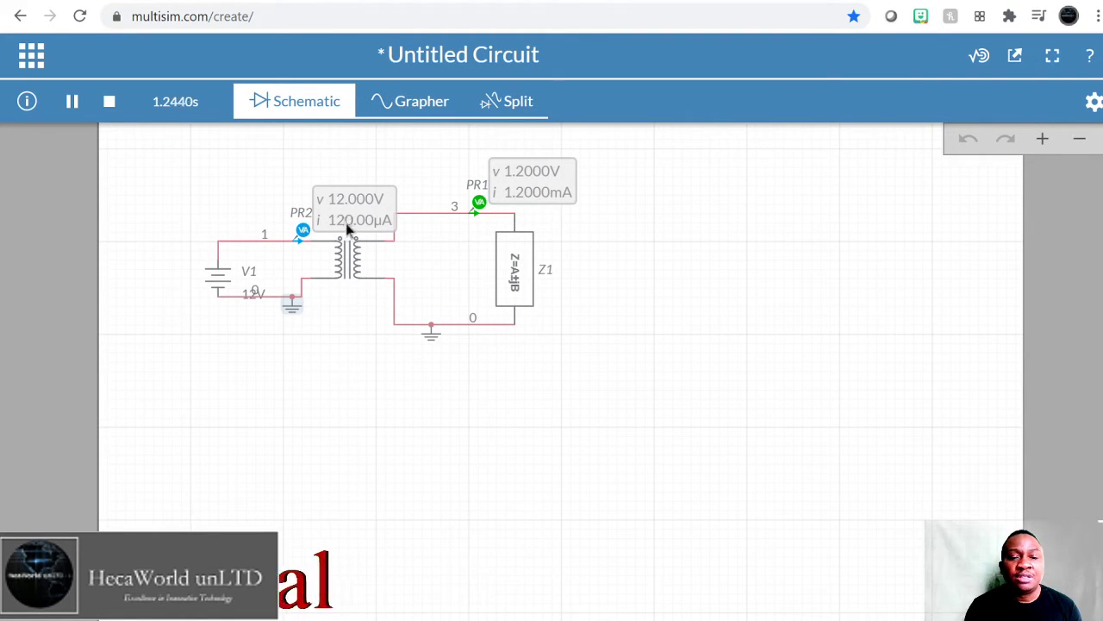
Delete the ground on the transformer's primary side and rerun the simulation briefly without it
left_click(110, 102)
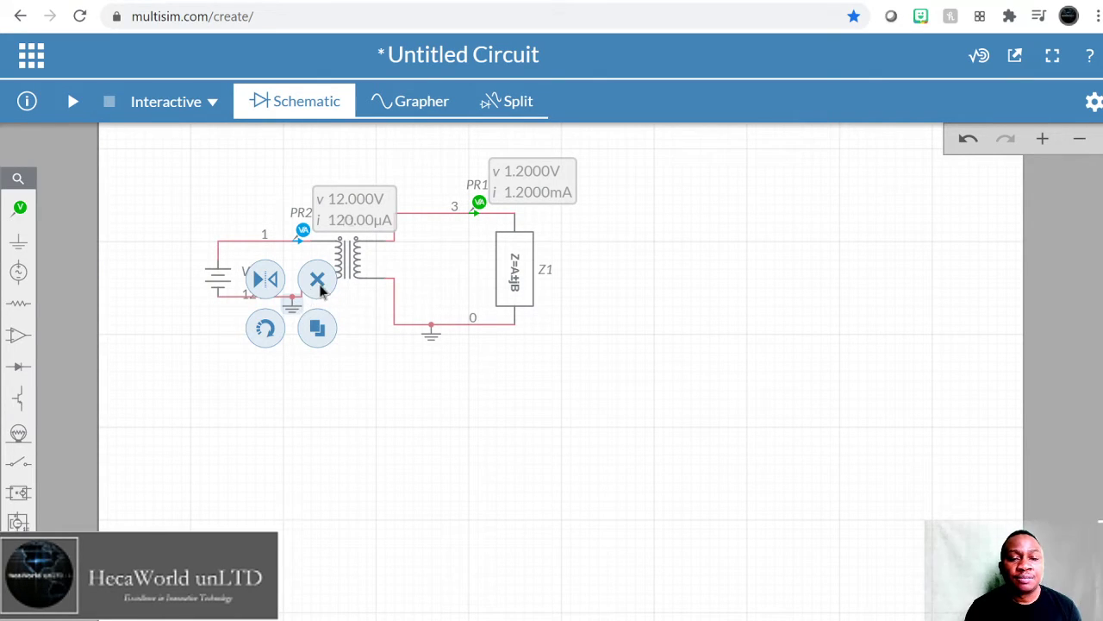
left_click(317, 281)
left_click(74, 102)
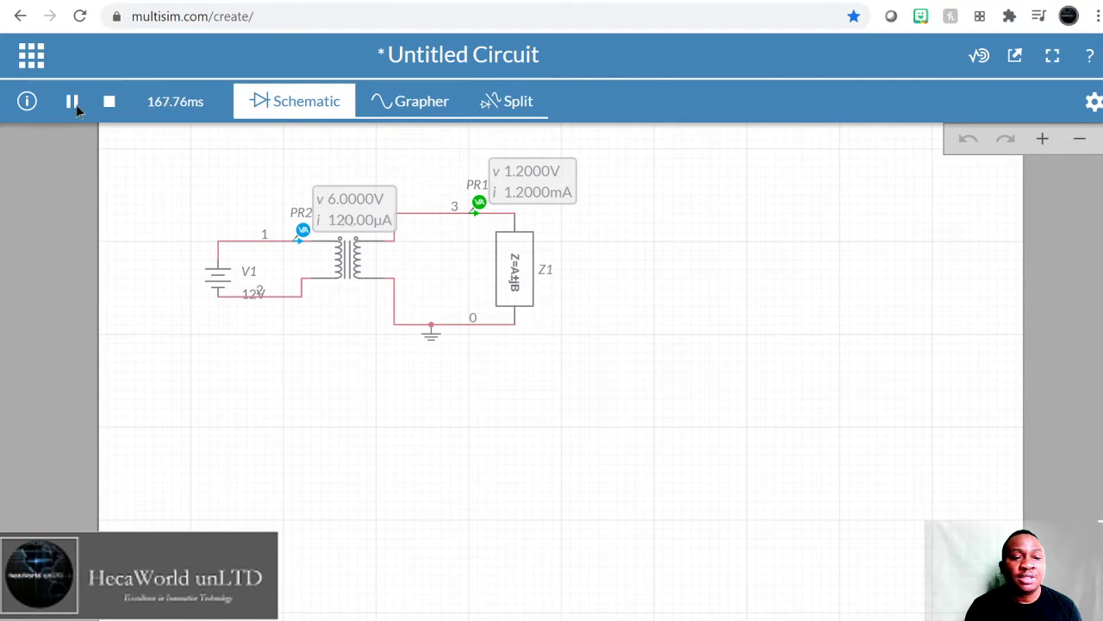
left_click(116, 101)
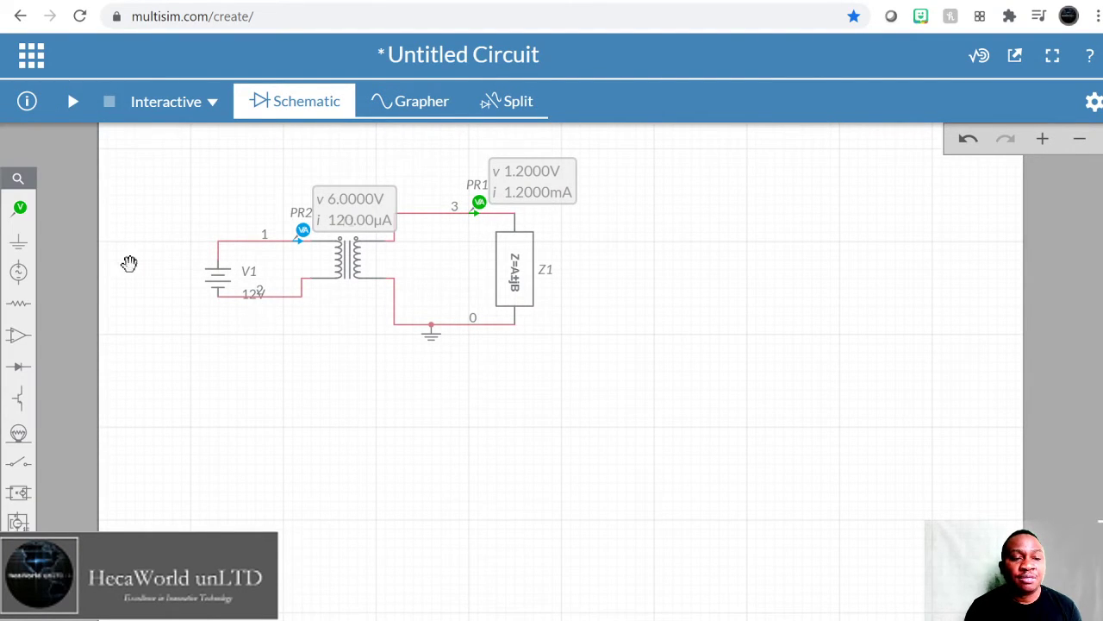
Place a ground on the lower wire between source V1 and the transformer's primary and run the simulation briefly
left_click(22, 213)
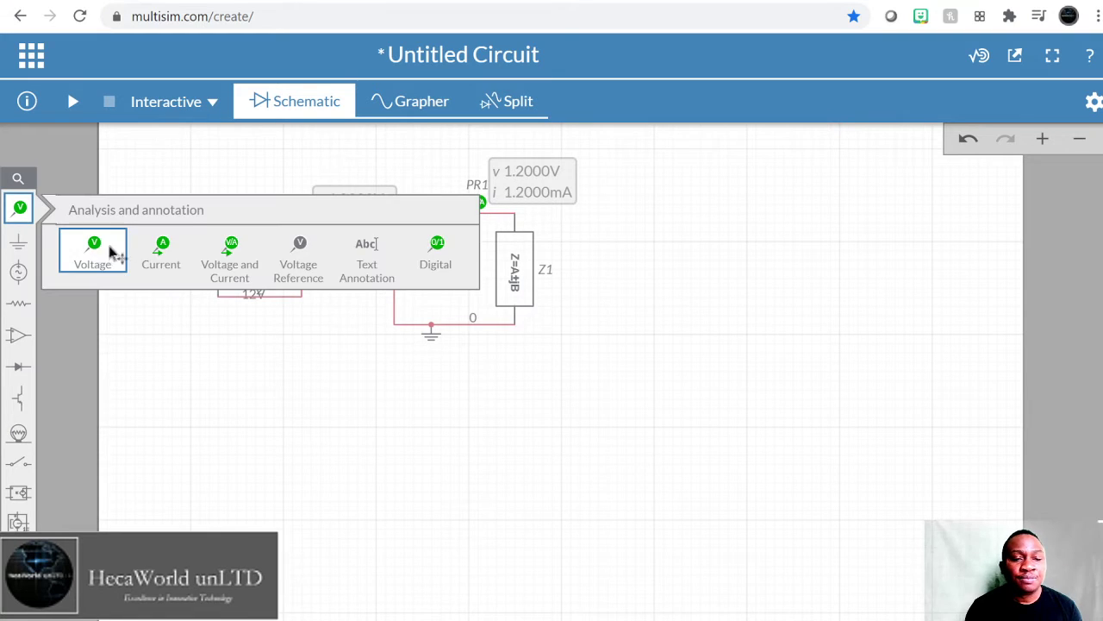
left_click(226, 272)
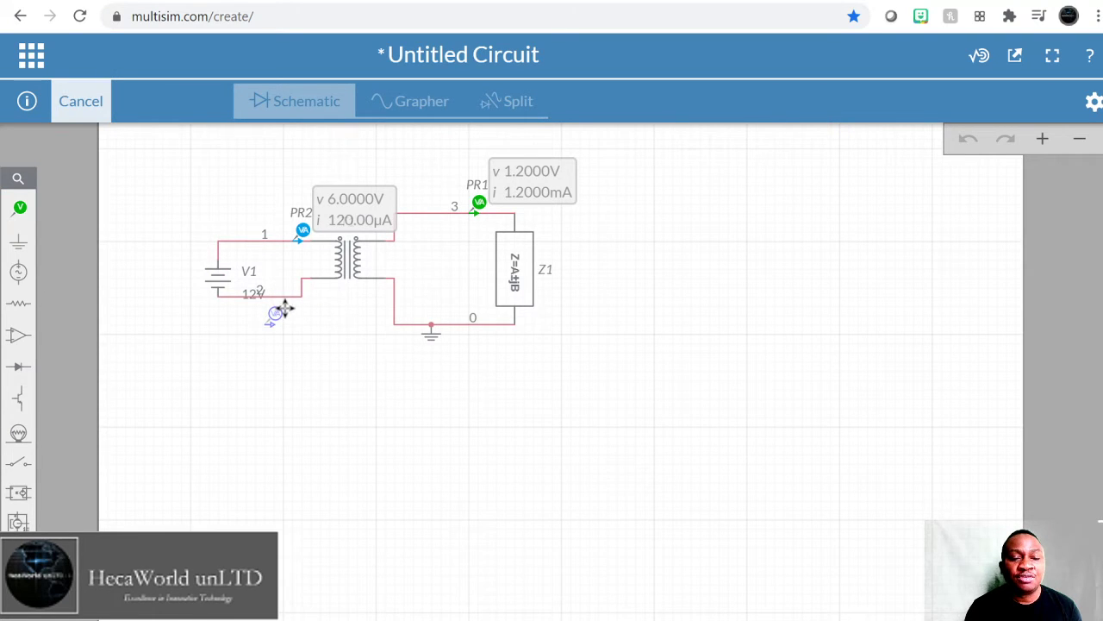
mouse_move(18, 243)
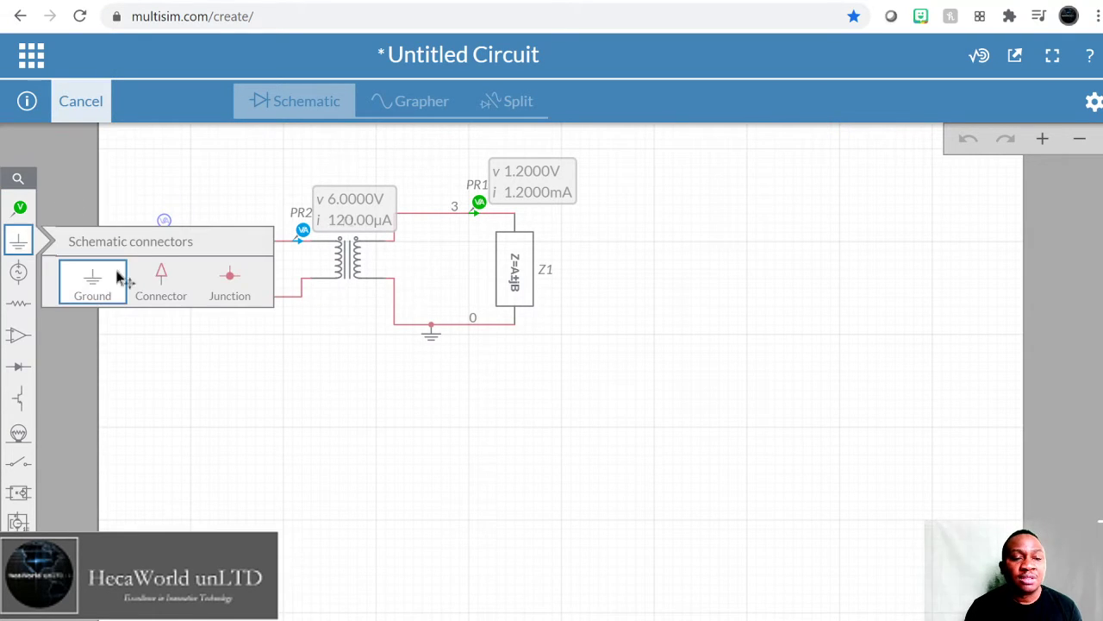
left_click(91, 278)
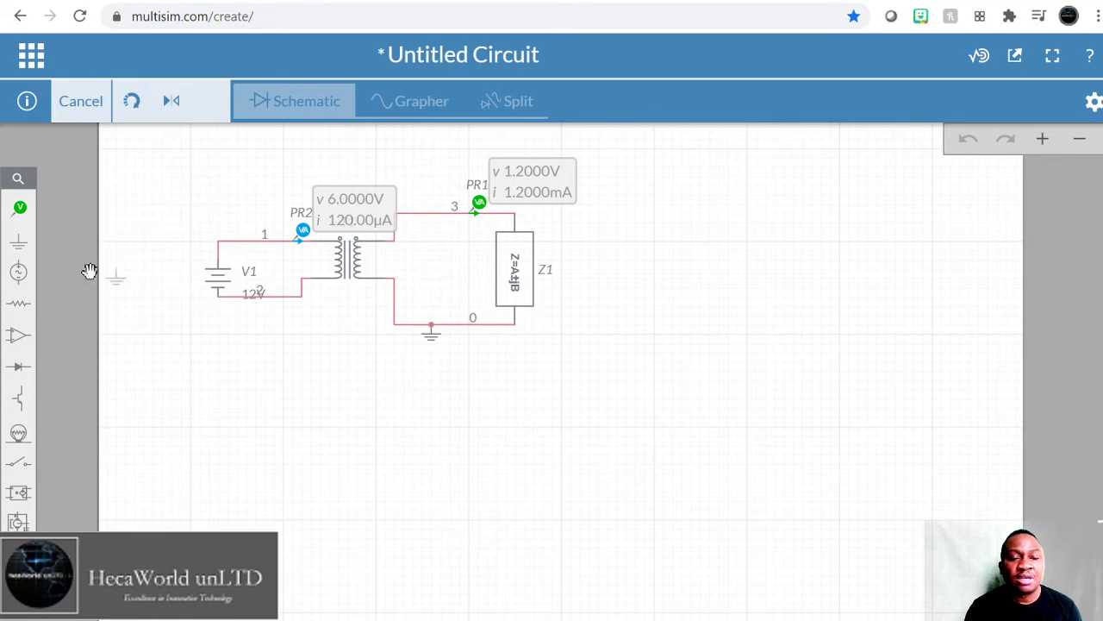
left_click(282, 305)
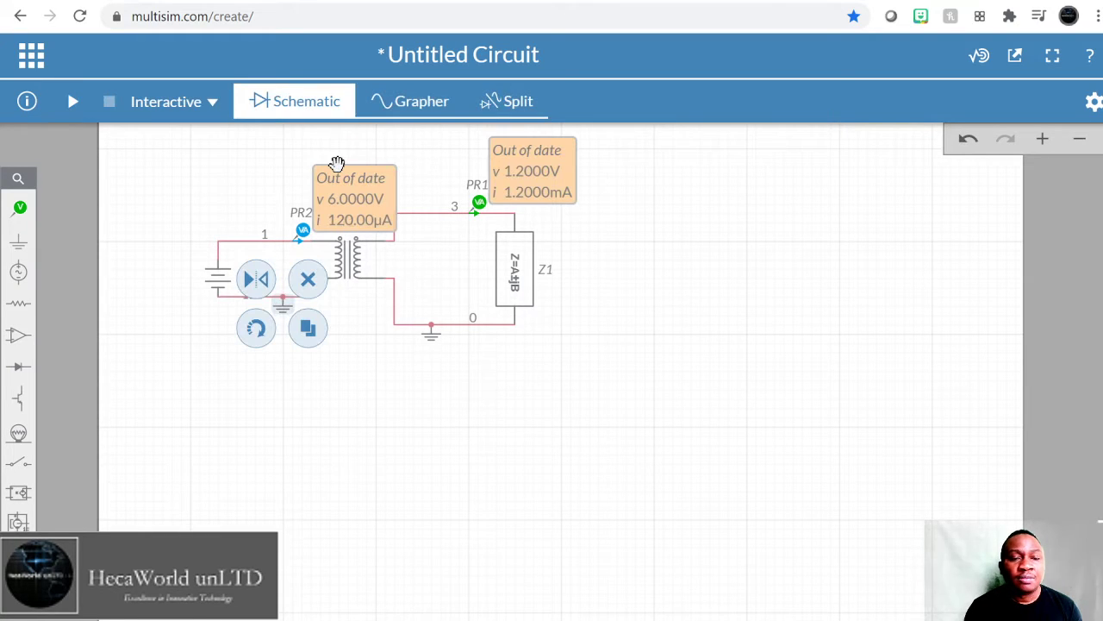
left_click(74, 102)
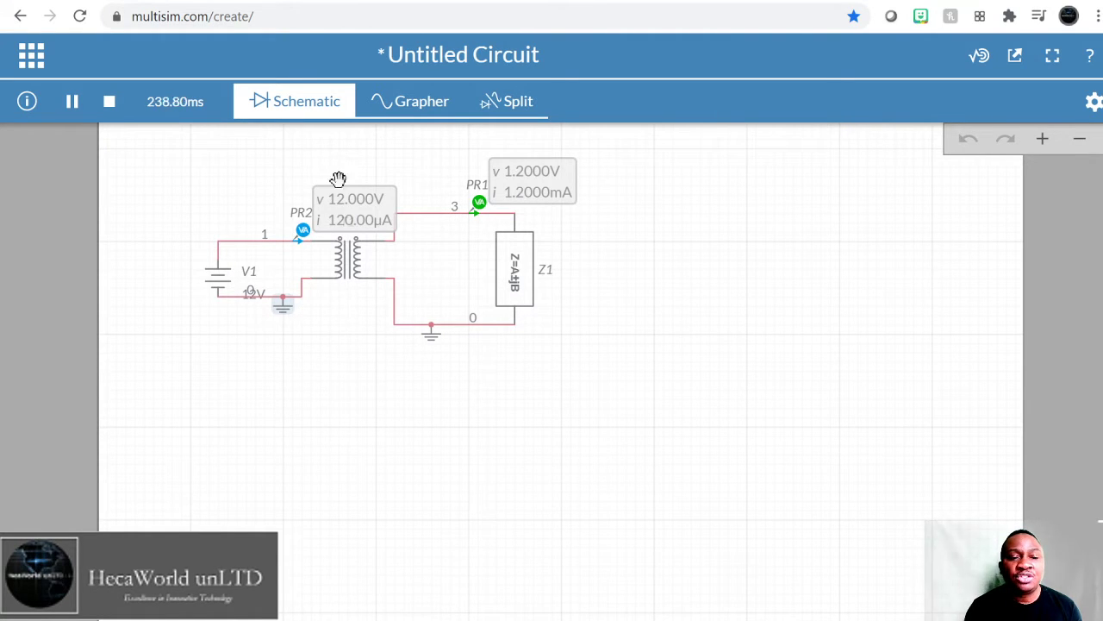
left_click(107, 102)
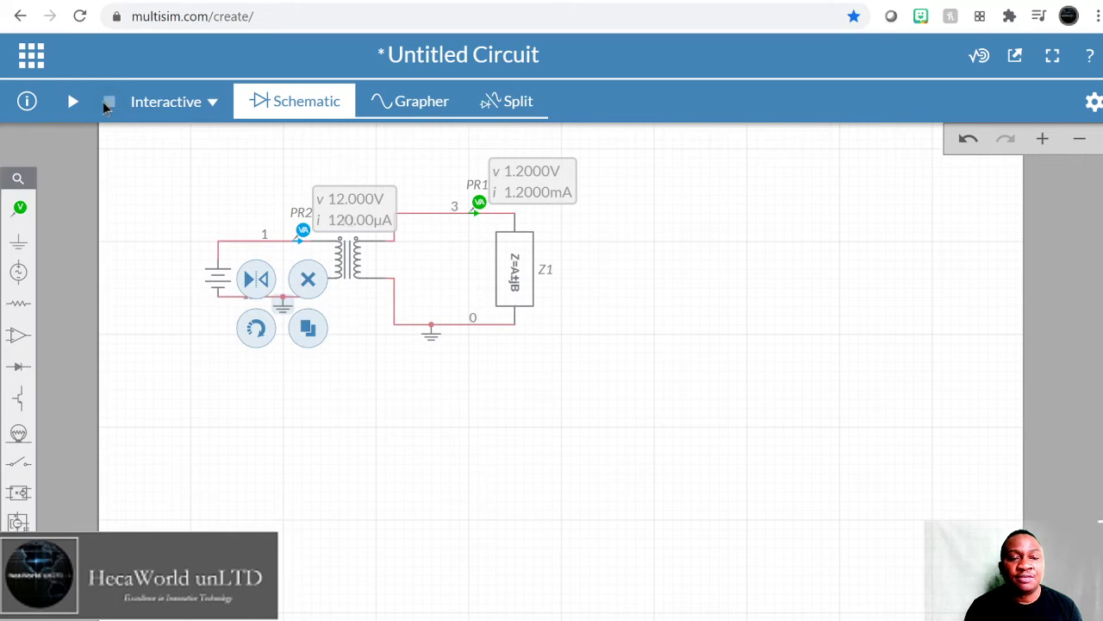
Set transformer T1's secondary coil turns to 100 and examine the simulated probe traces in the Grapher
left_click(346, 250)
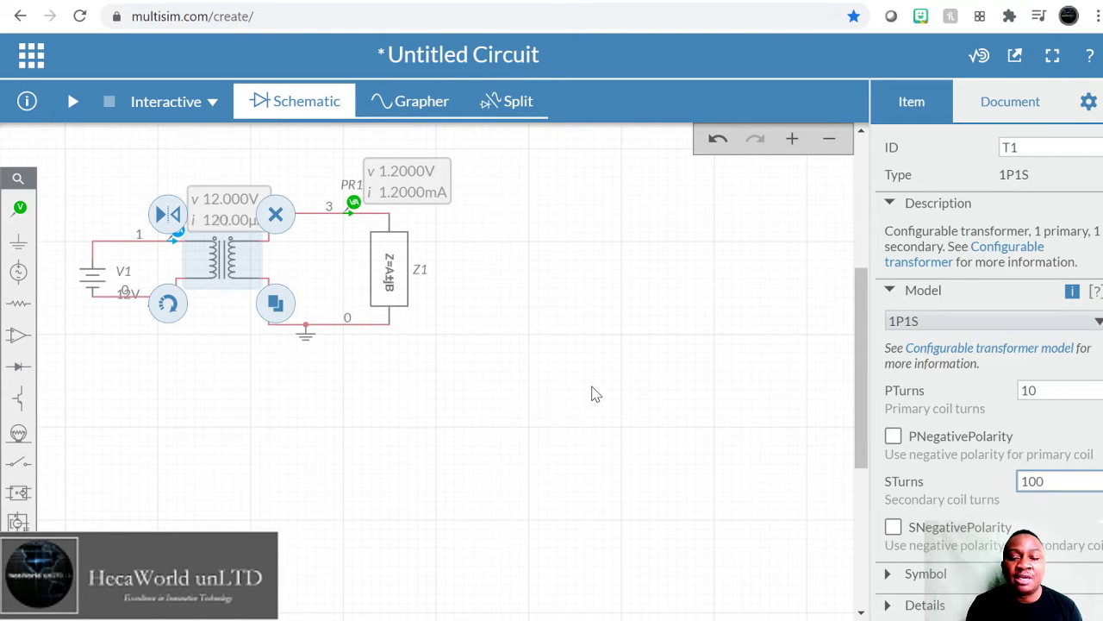
key("Return")
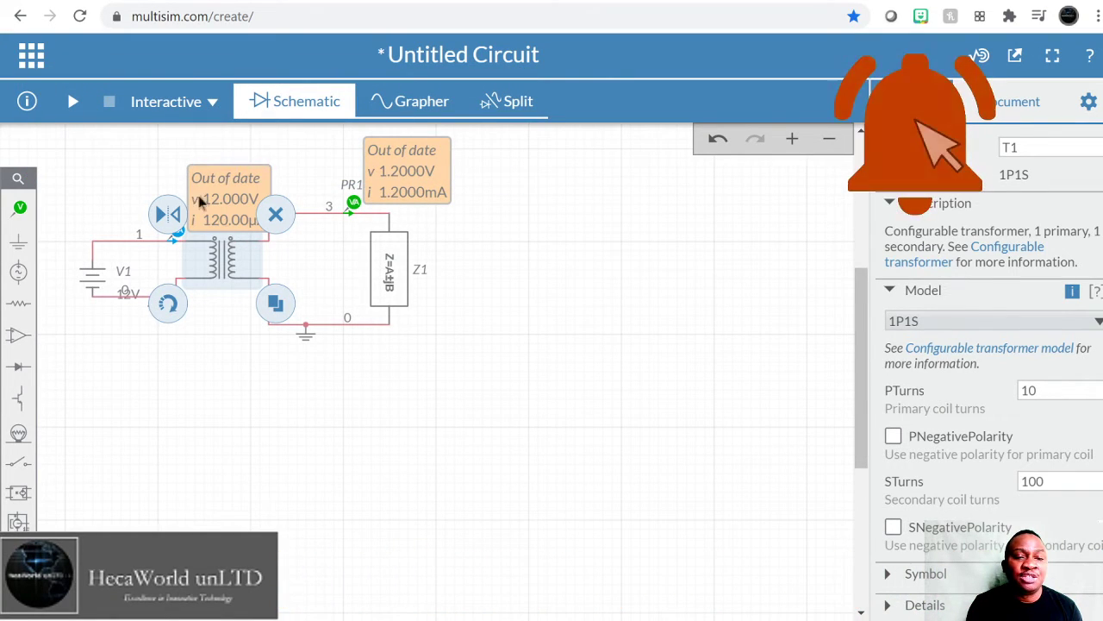
left_click(72, 102)
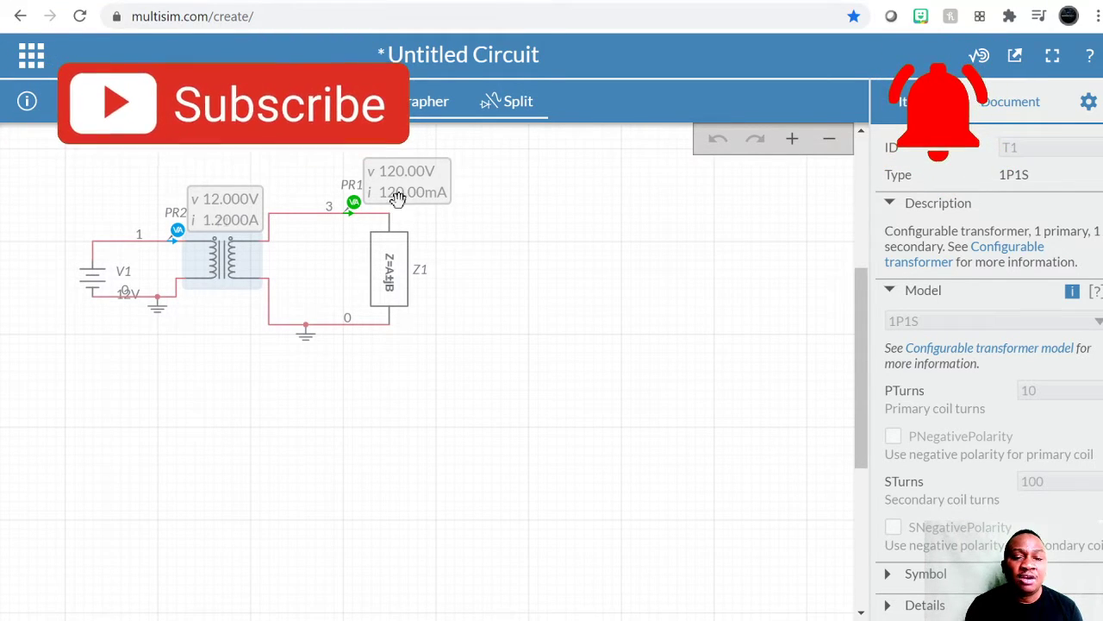
left_click(422, 101)
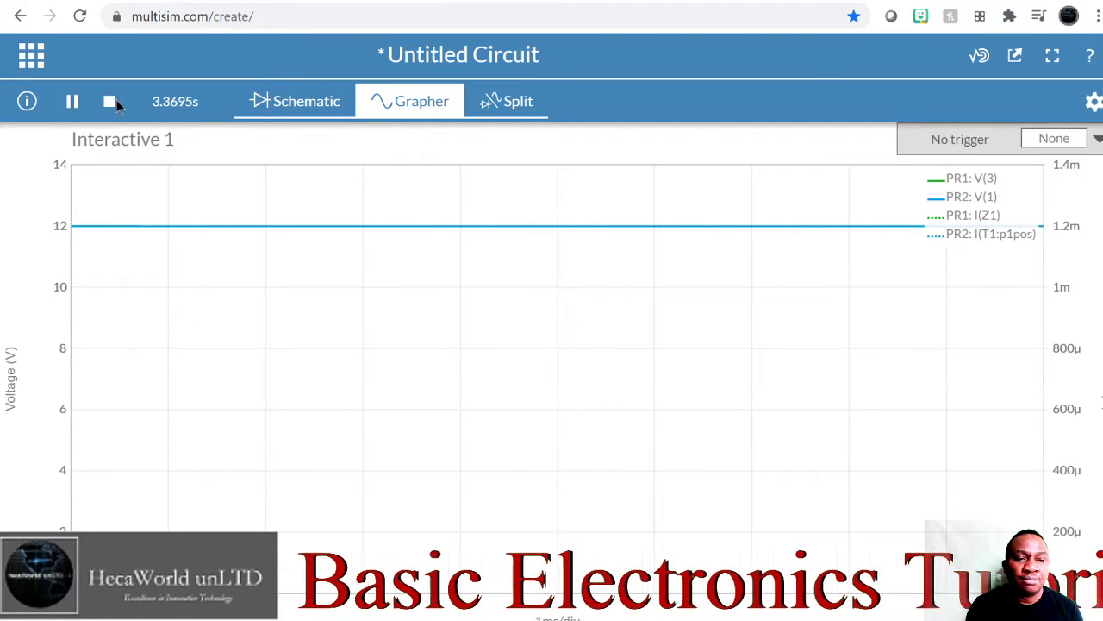
left_click(306, 101)
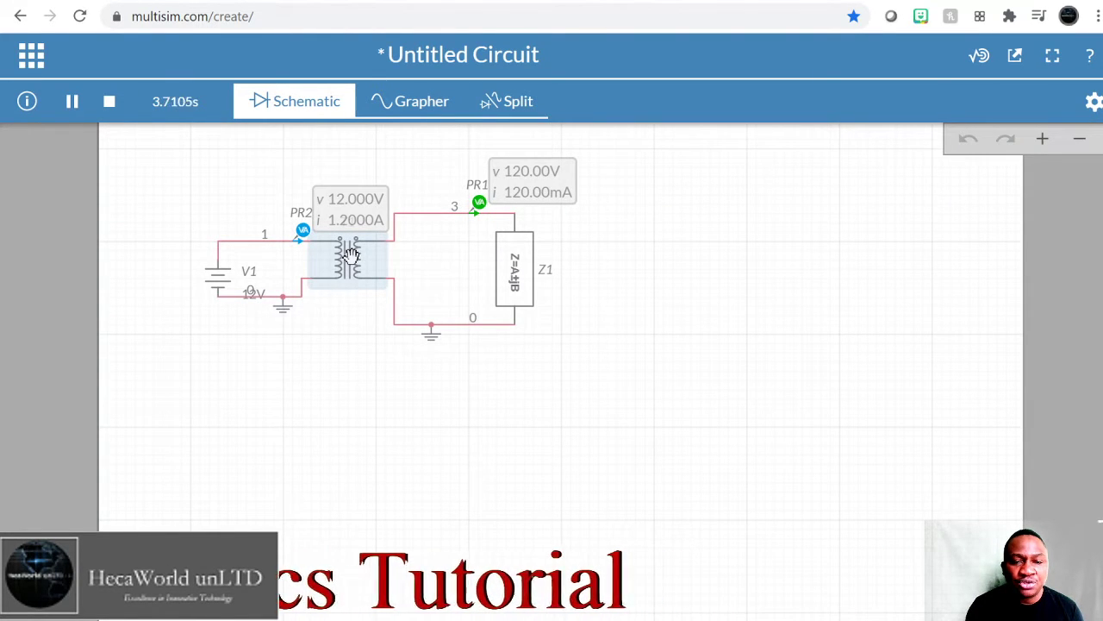
Stop the simulation, set transformer T1's secondary coil turns to 1, and run the simulation again
scroll(342, 329, "up", 1)
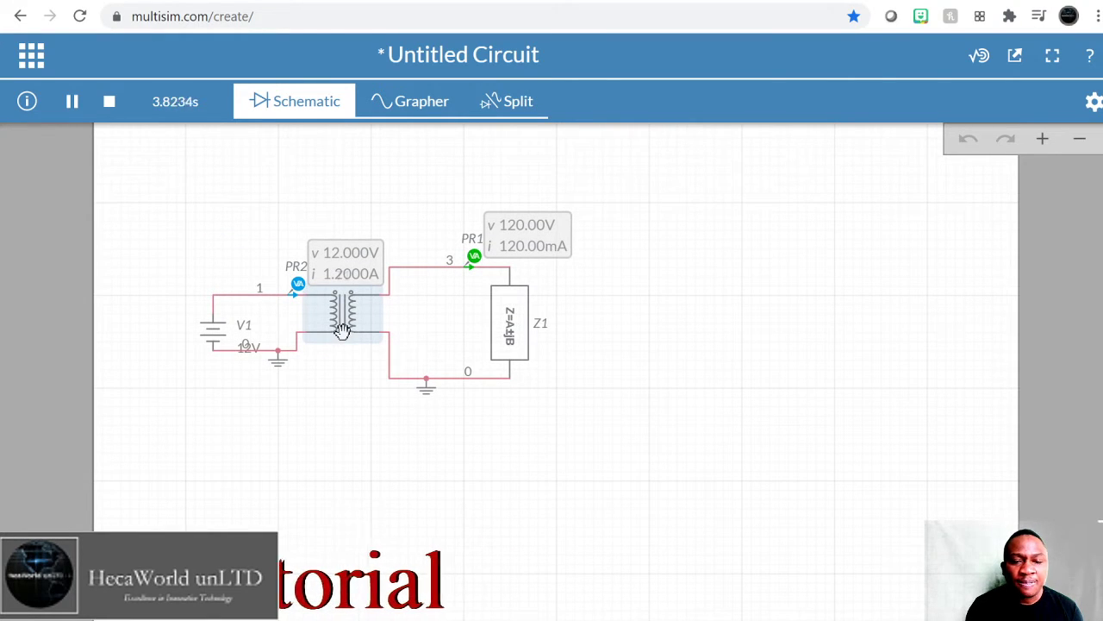
double_click(342, 329)
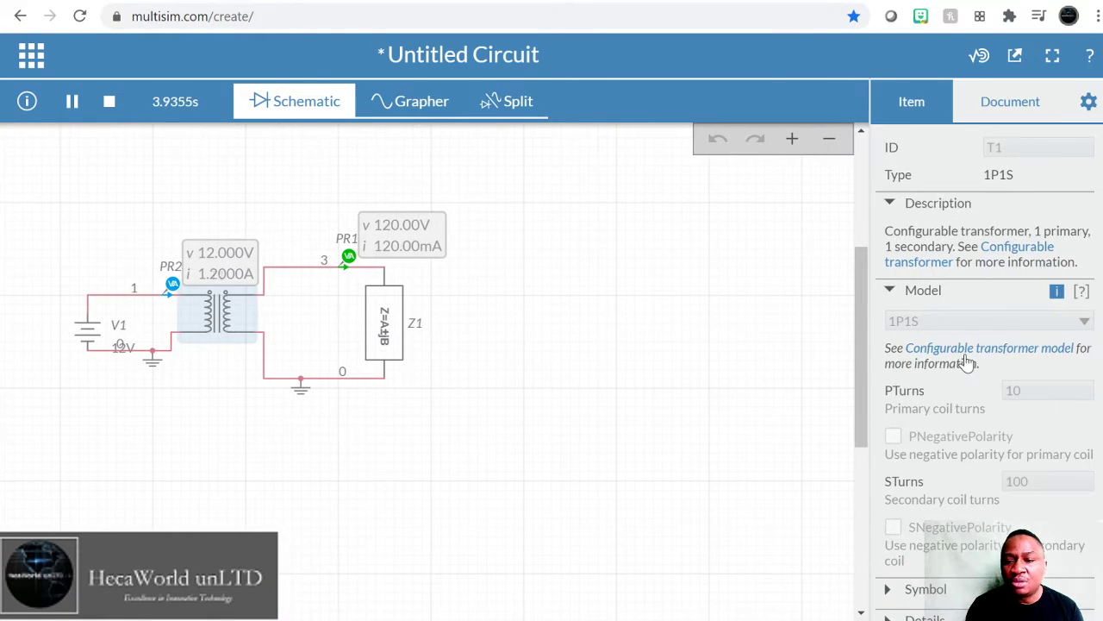
left_click(109, 102)
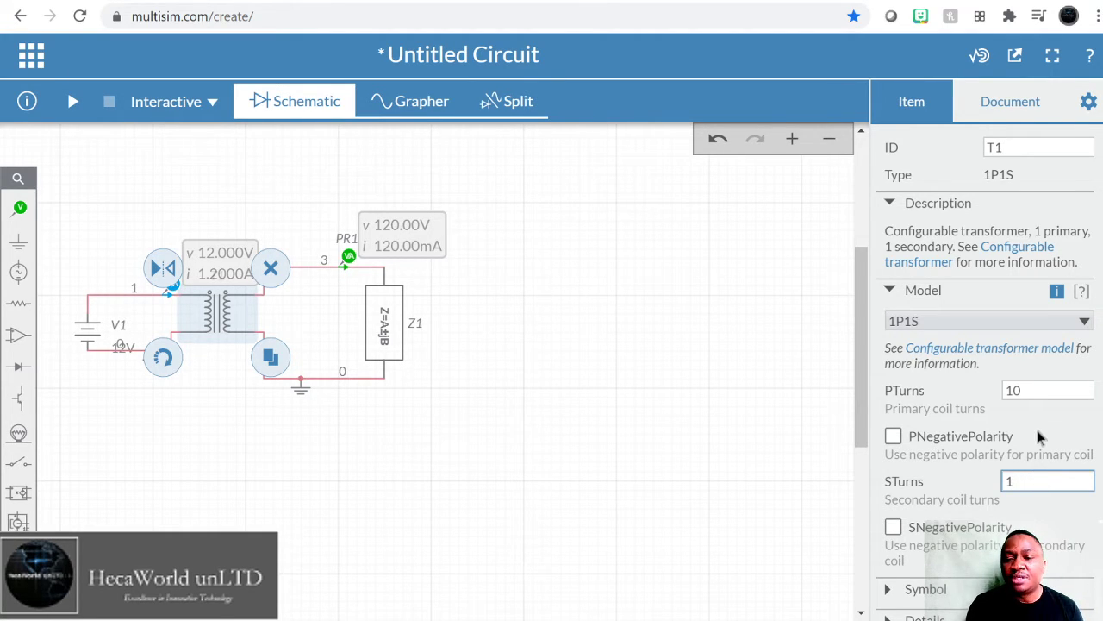
double_click(1029, 389)
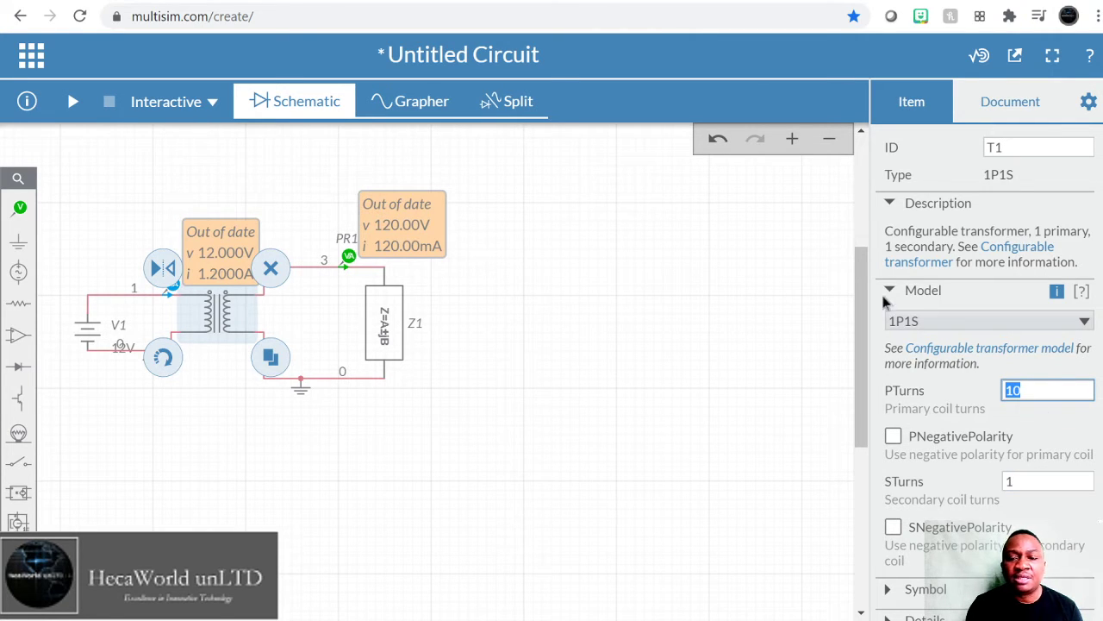
left_click(75, 102)
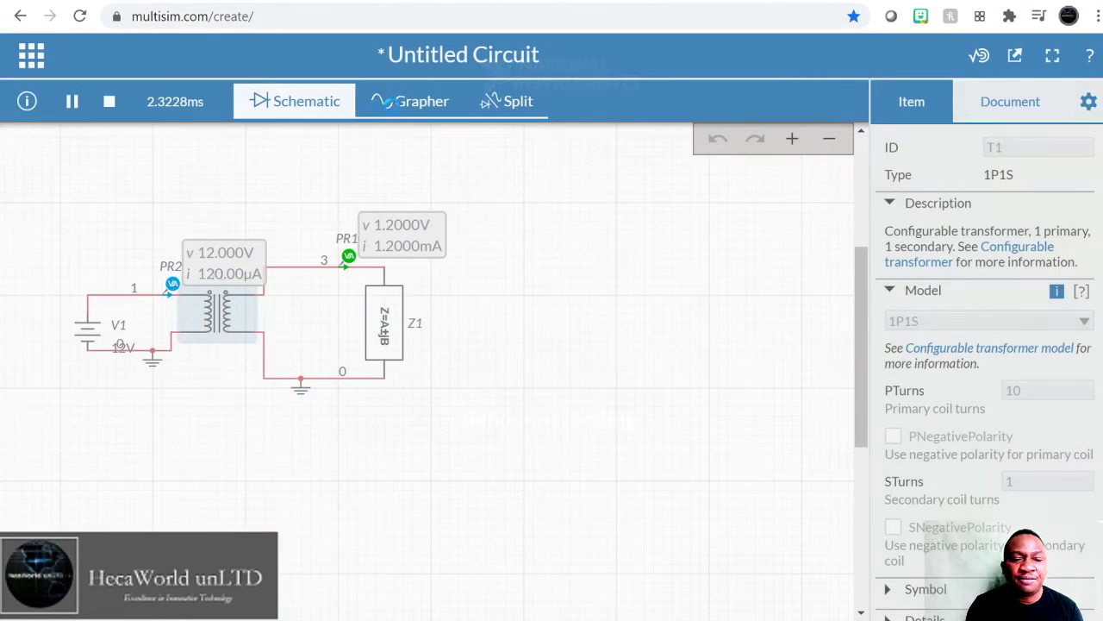
Examine the voltage and current traces of both probes in the Grapher and in the split schematic and graph view
left_click(407, 107)
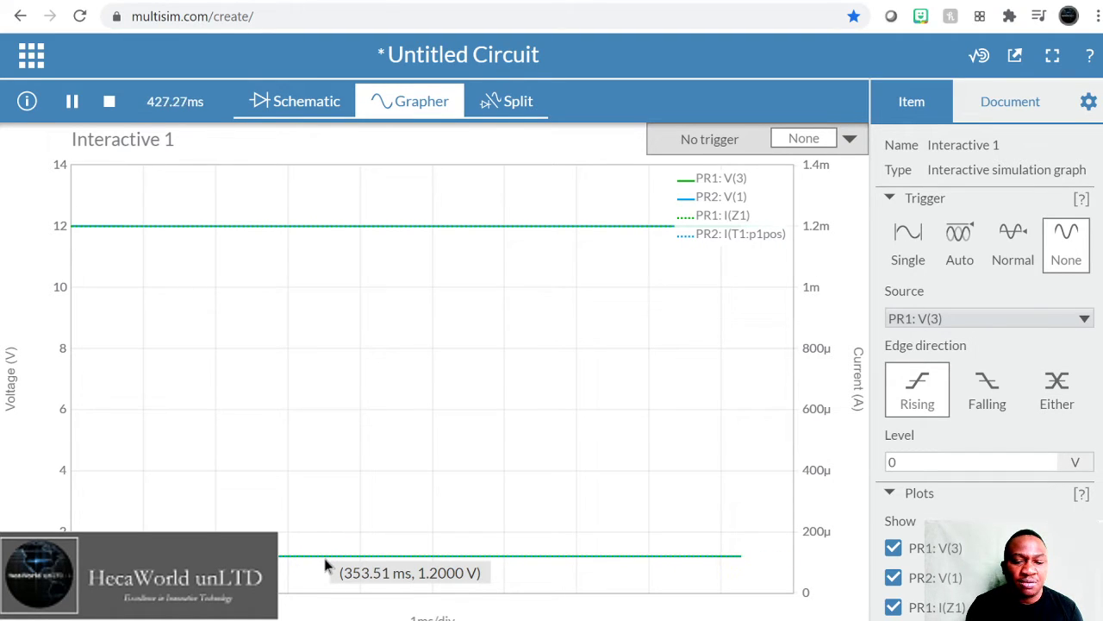
mouse_move(418, 227)
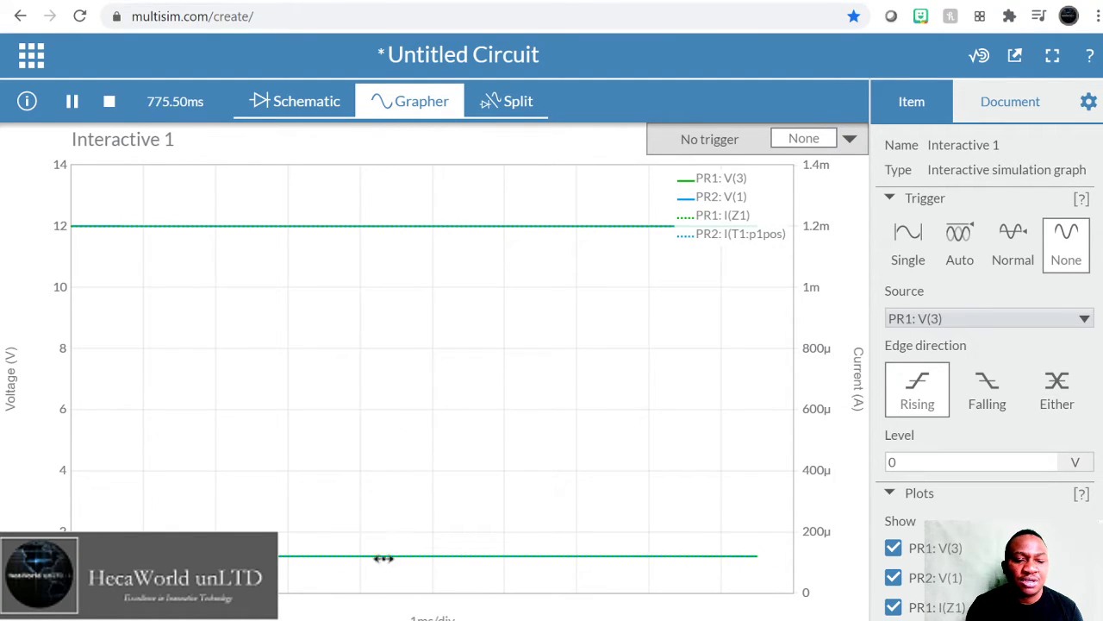
mouse_move(380, 561)
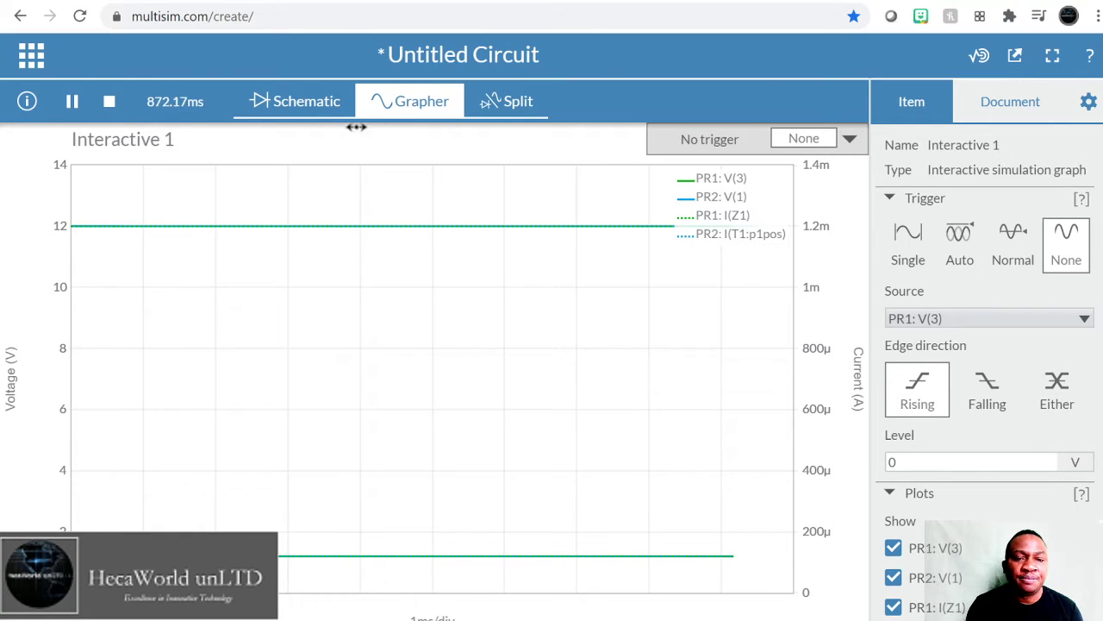
left_click(293, 102)
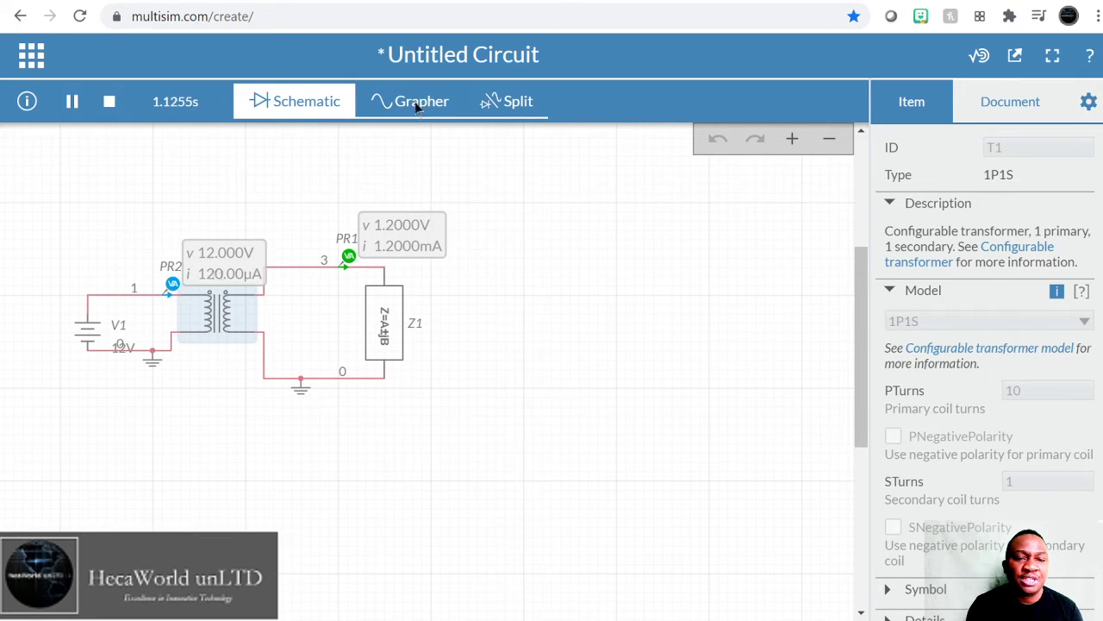
left_click(501, 106)
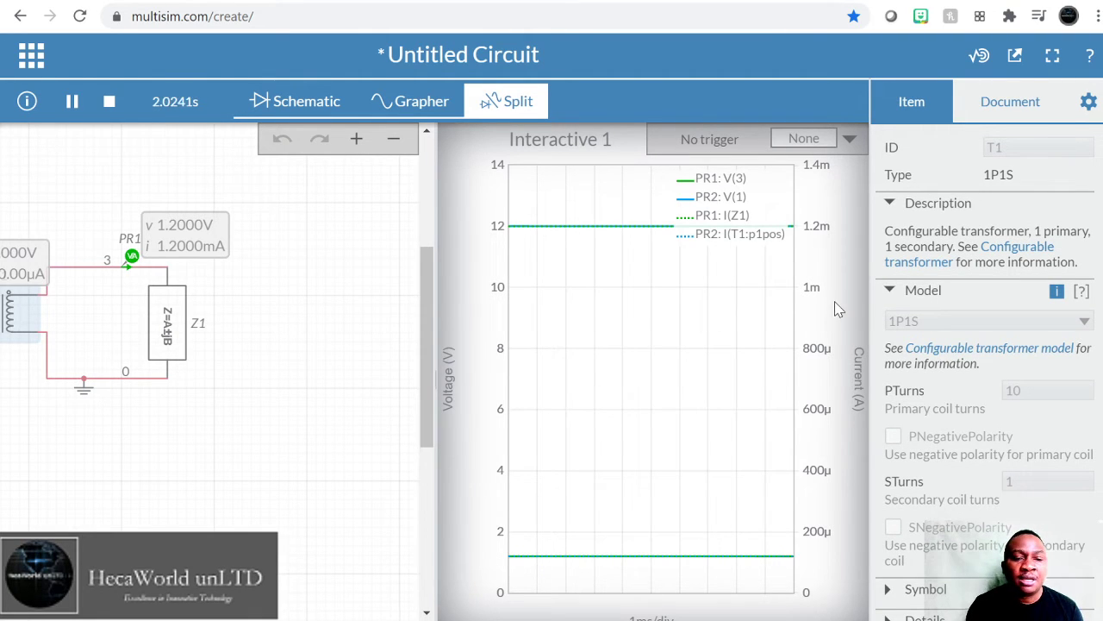
left_click(290, 98)
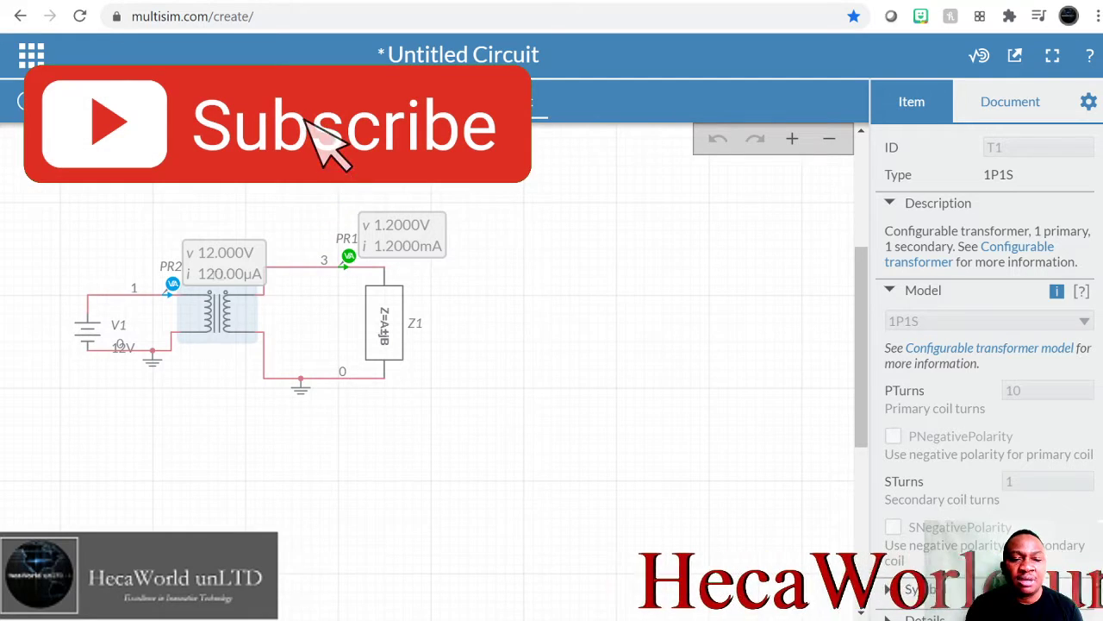
Stop the simulation and delete DC voltage source V1 from the transformer's primary circuit
left_click_drag(152, 422, 296, 423)
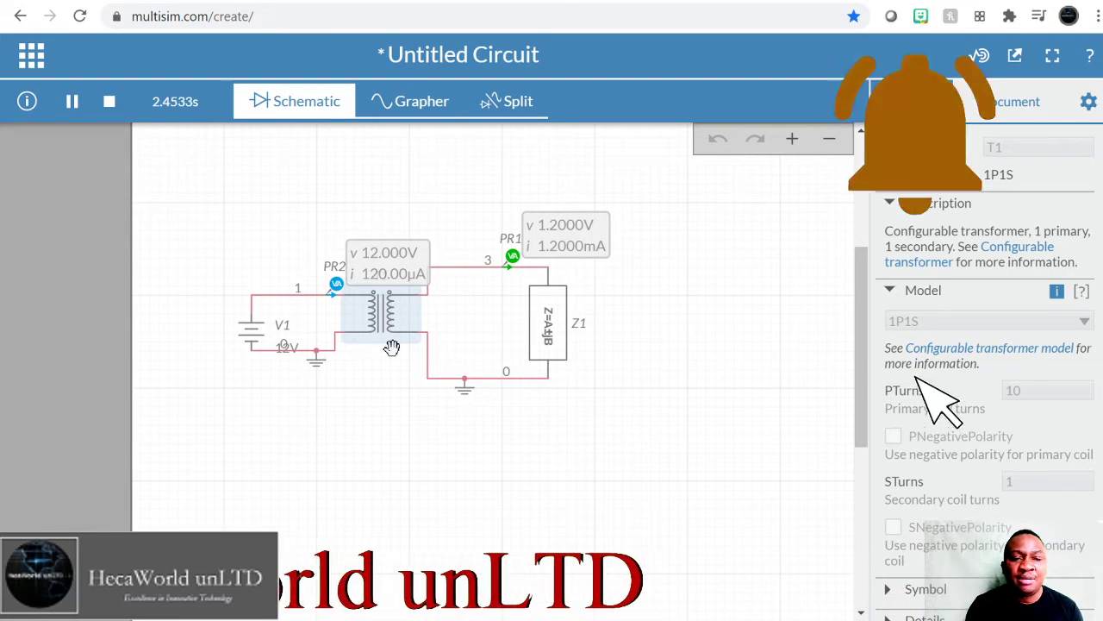
left_click(109, 101)
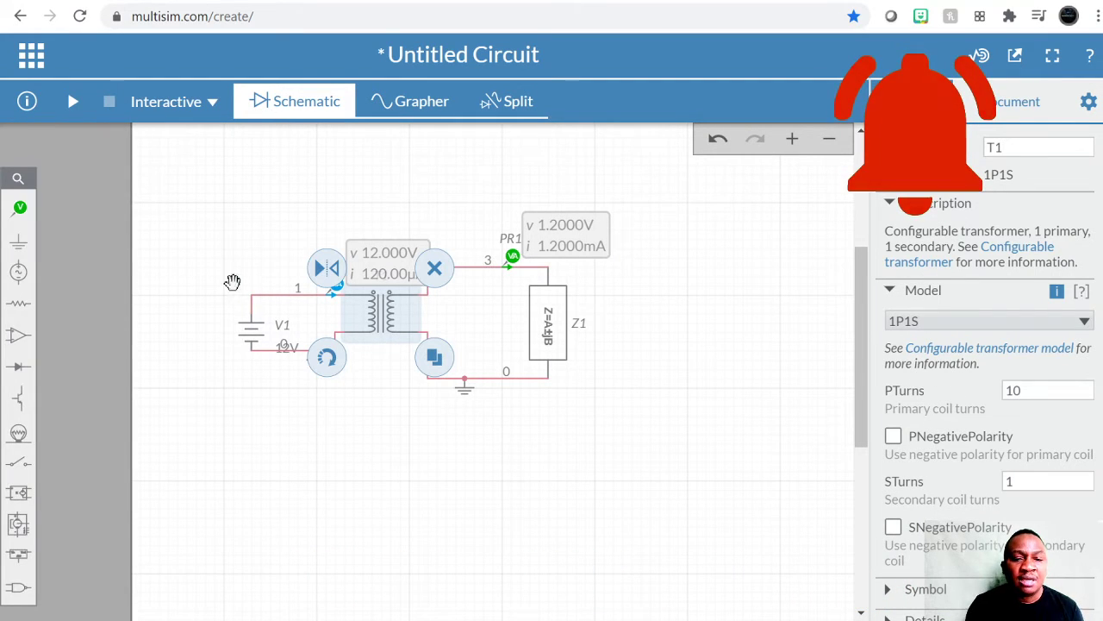
left_click(258, 335)
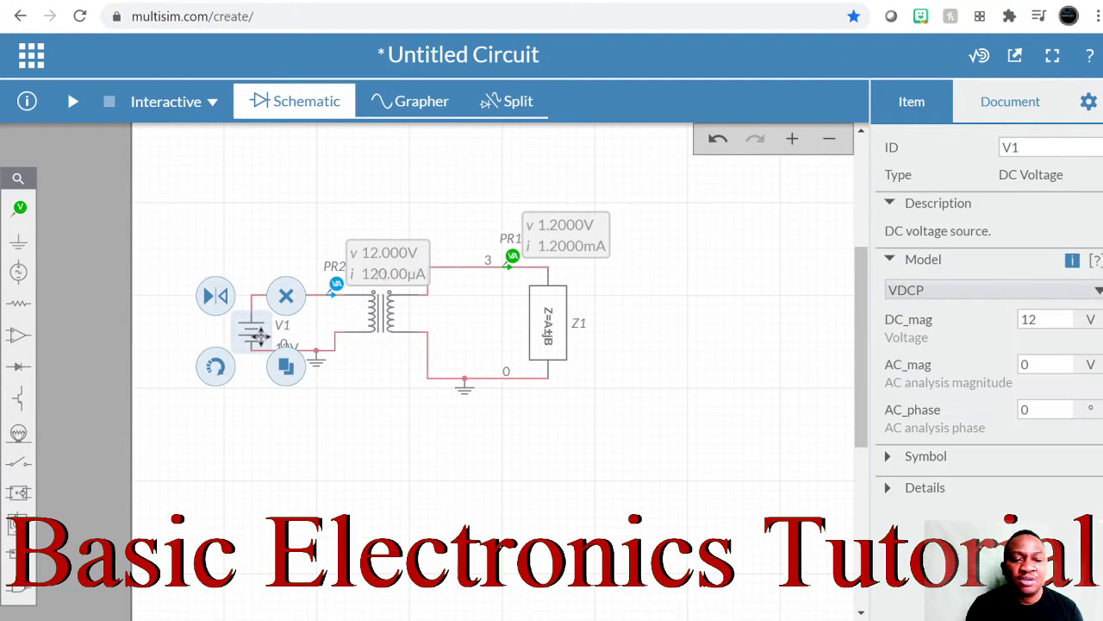
key("Delete")
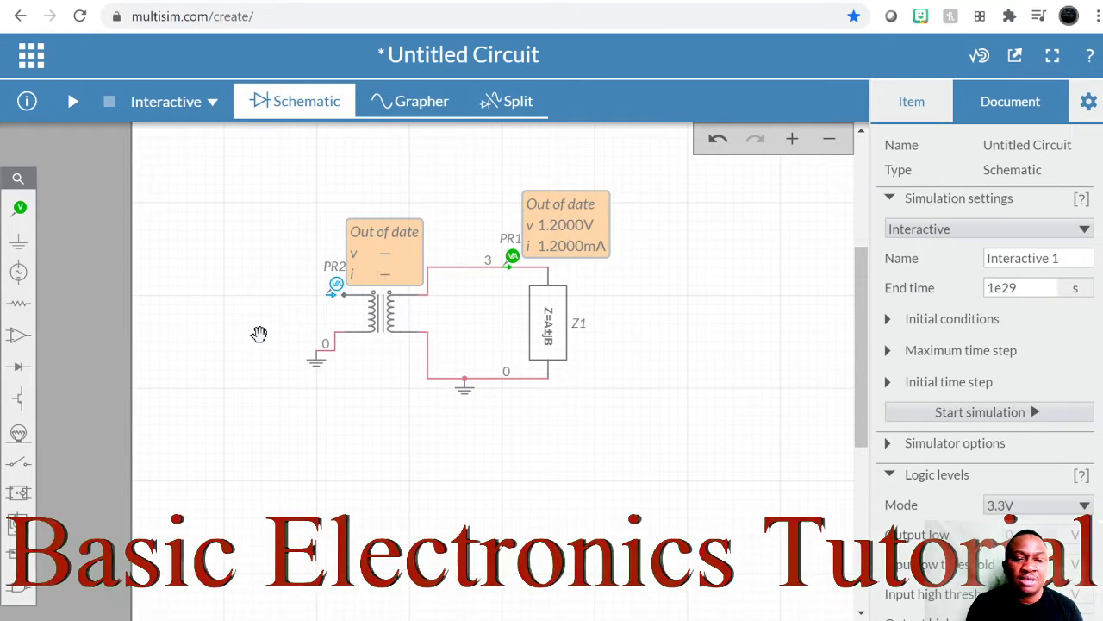
Place an AC voltage source beside the transformer's primary, in place of the deleted DC source
left_click(19, 274)
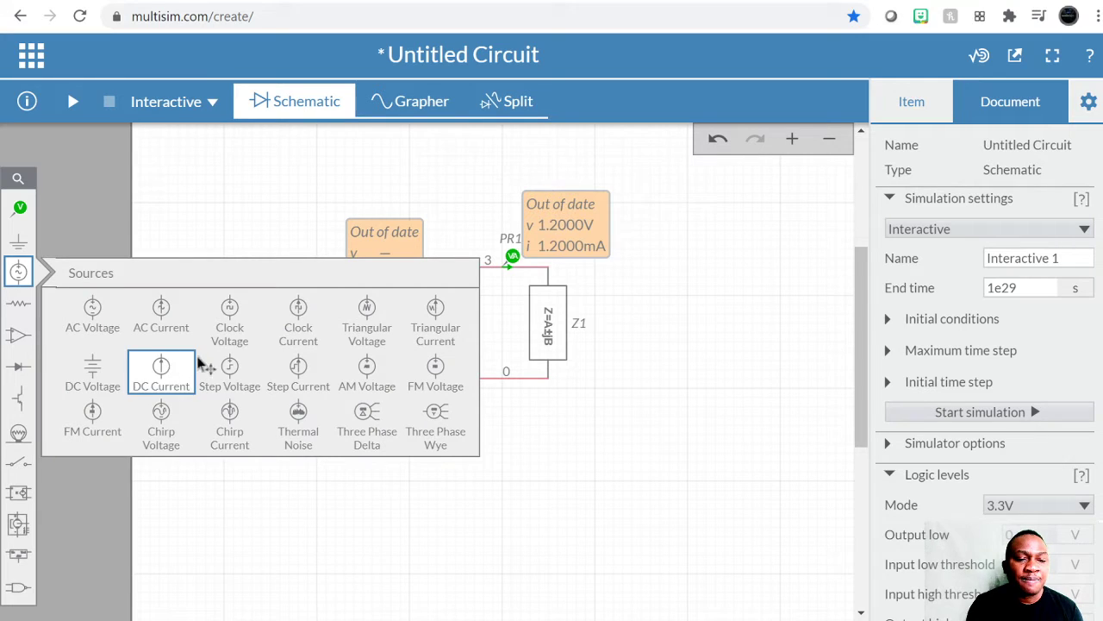
left_click(170, 325)
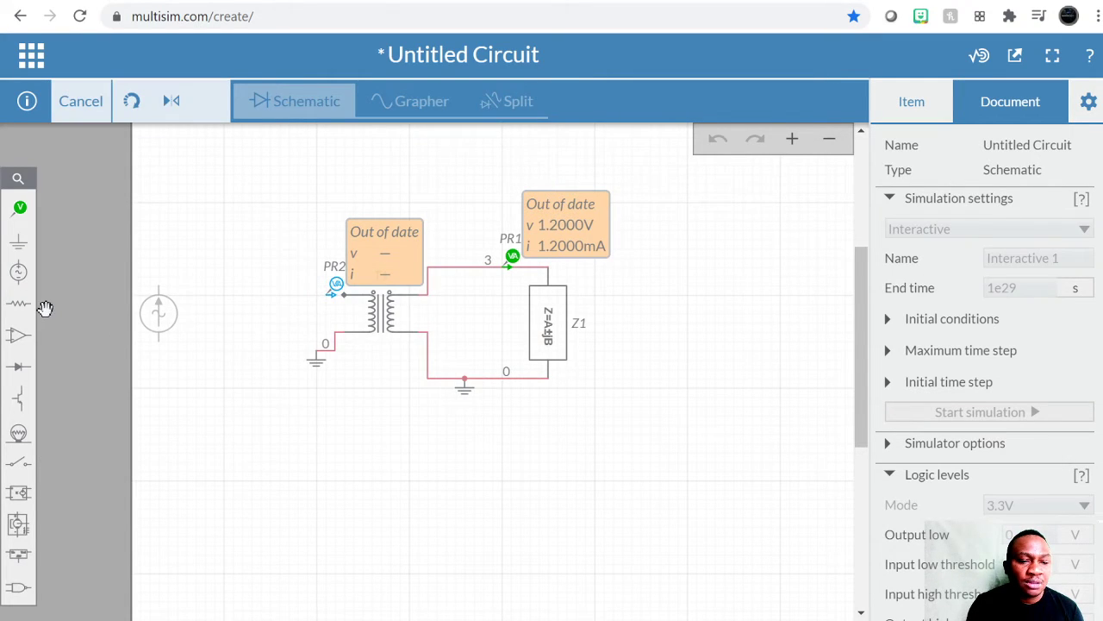
left_click(19, 274)
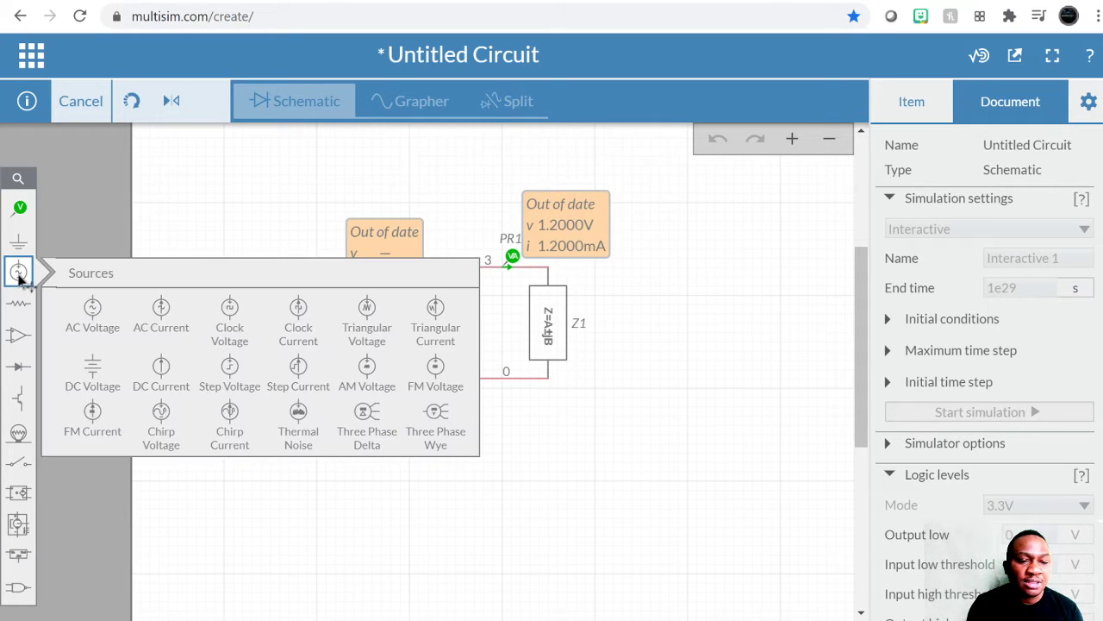
left_click_drag(287, 326, 251, 320)
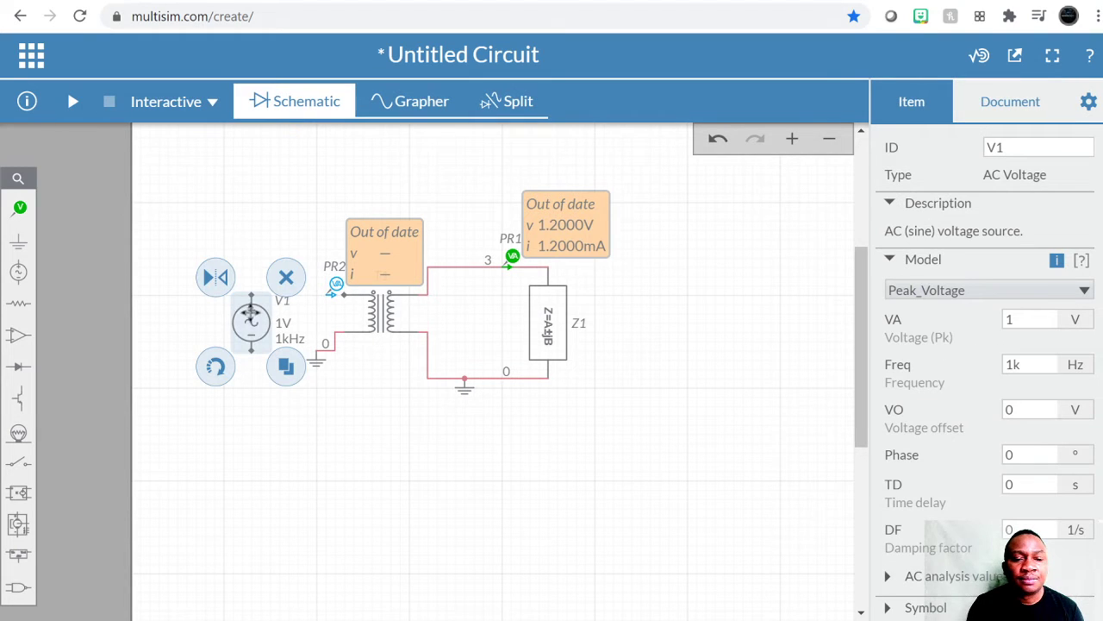
Wire source V1's positive terminal to the primary coil at probe PR2 and its negative terminal to the grounded primary wire
left_click(253, 296)
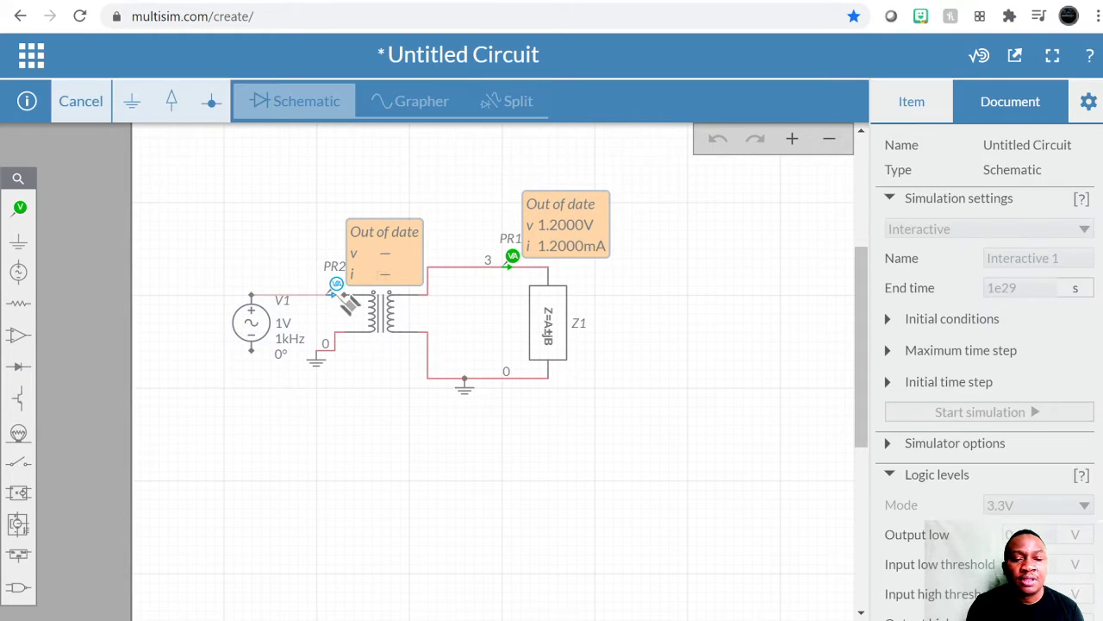
left_click(338, 292)
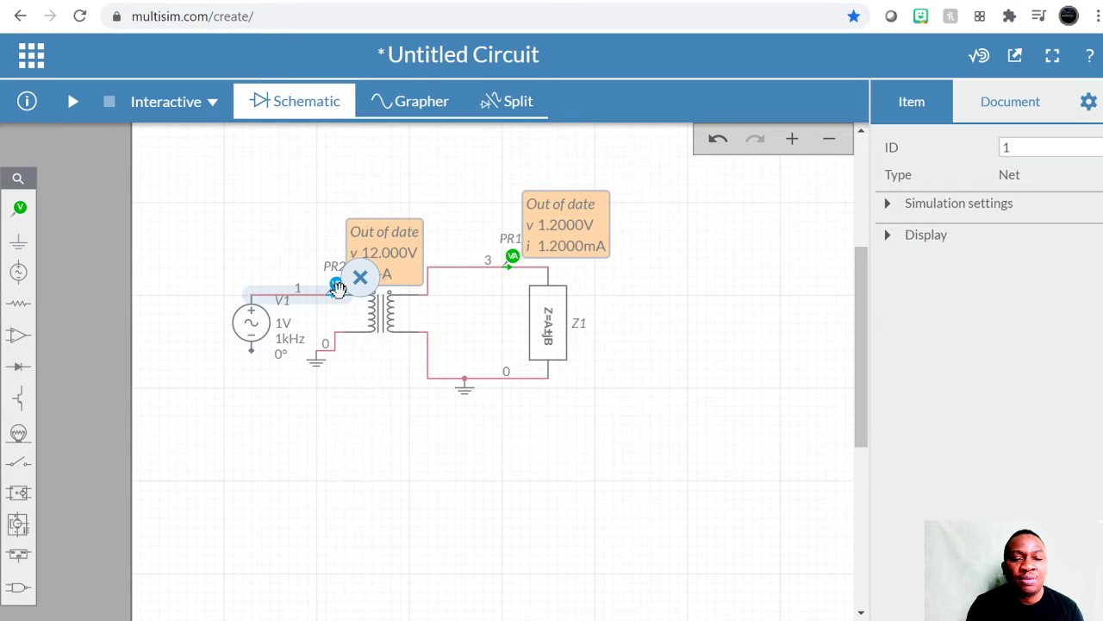
left_click(257, 351)
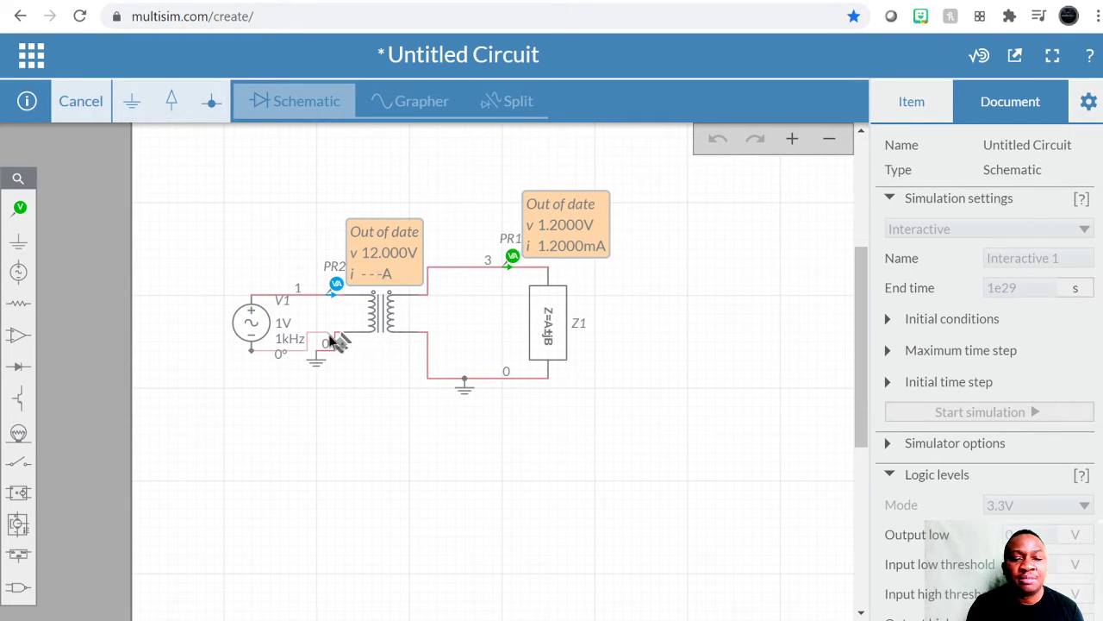
left_click(334, 334)
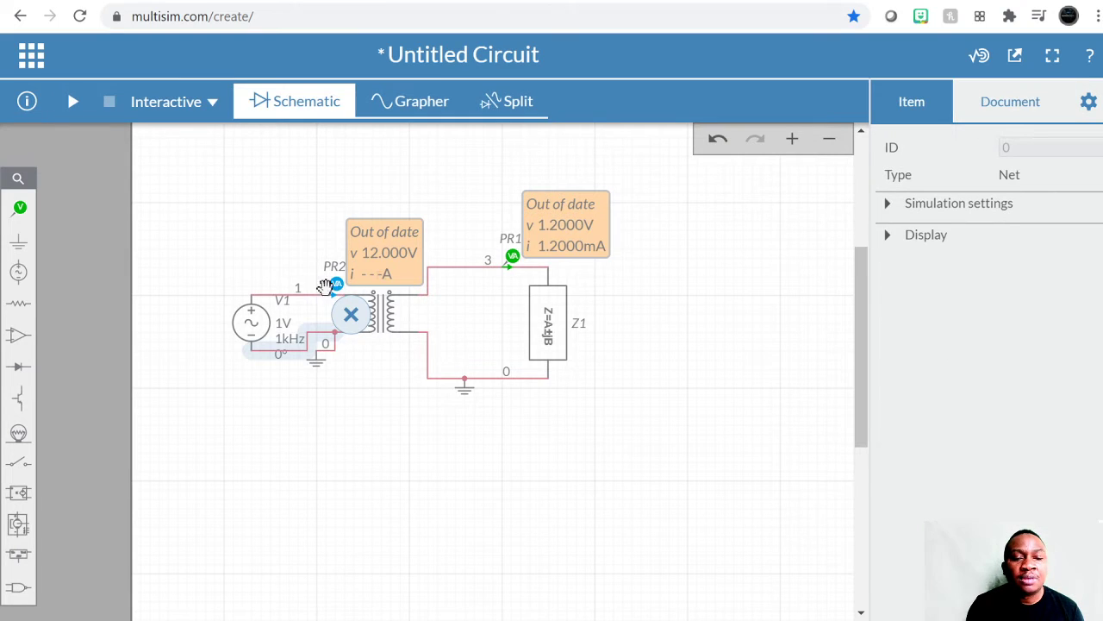
Run the simulation and set AC source V1's peak voltage to 10 V
left_click(72, 101)
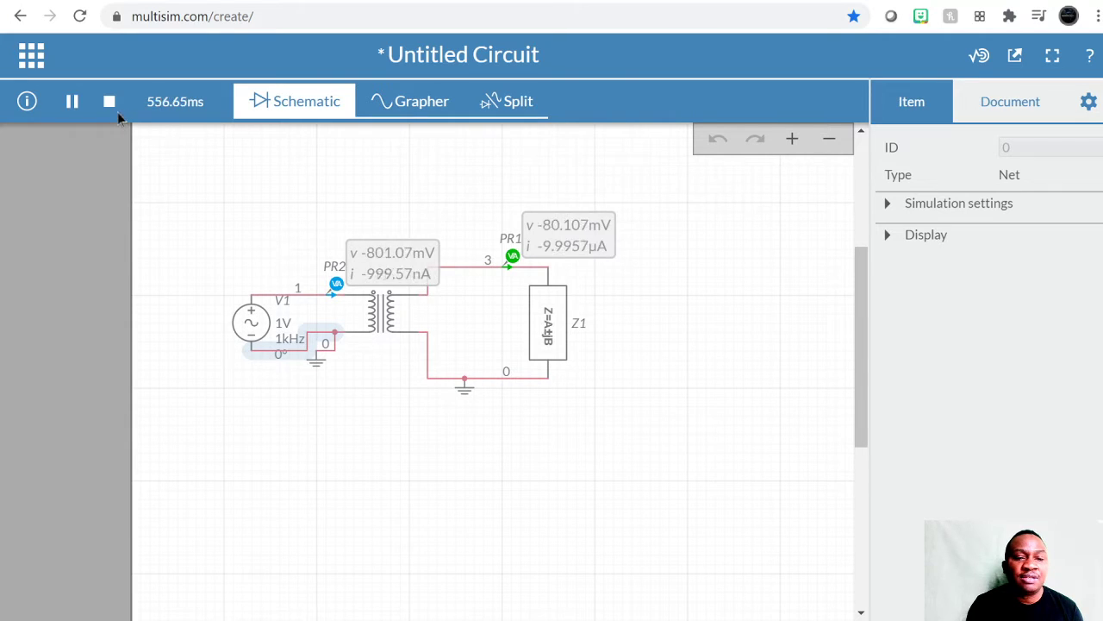
left_click(286, 324)
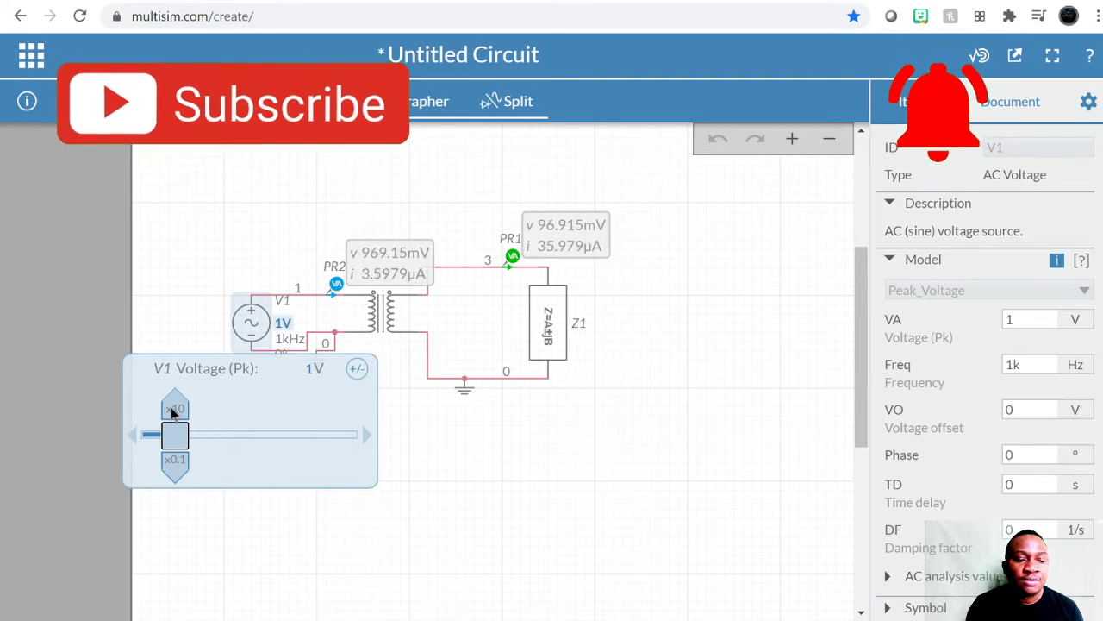
left_click(173, 412)
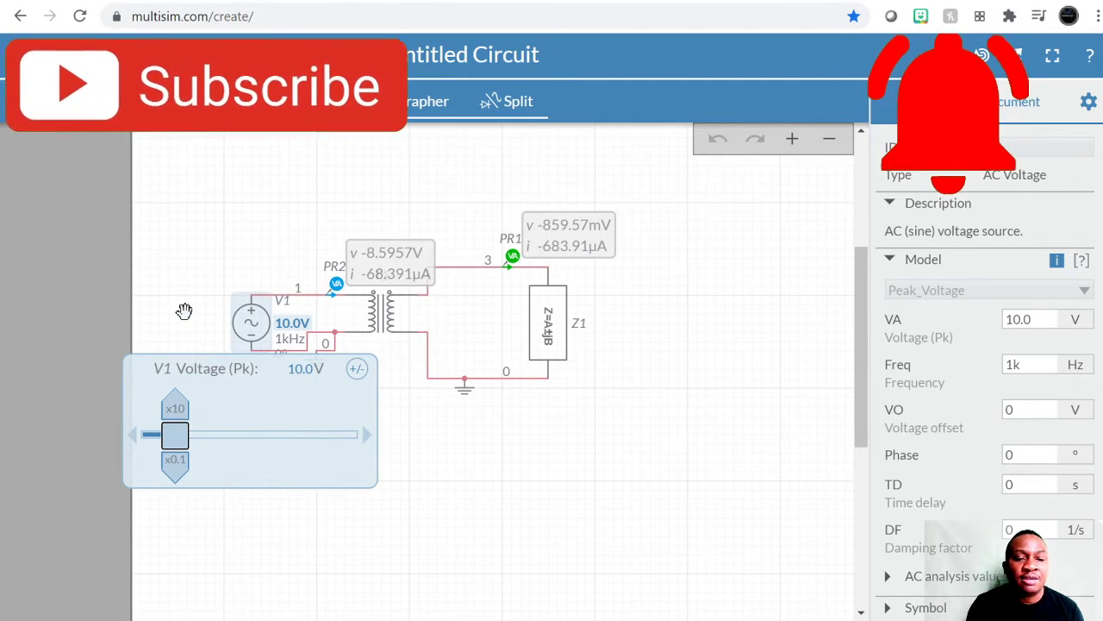
Set AC source V1's frequency to 50 Hz while the simulation runs
left_click(273, 358)
left_click(293, 342)
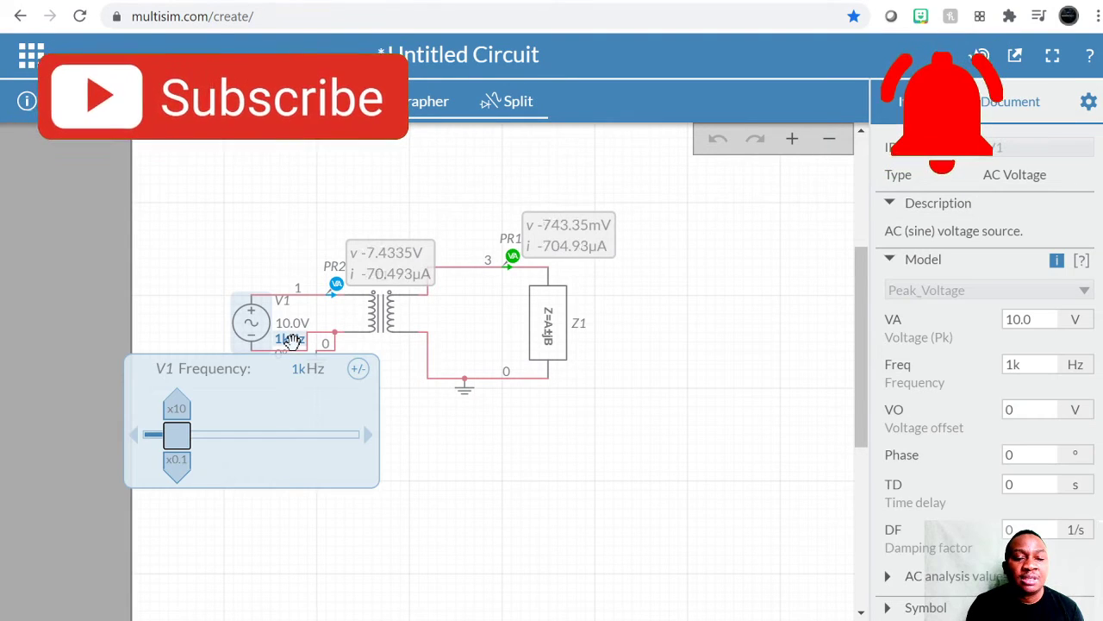
left_click(177, 463)
left_click(177, 463)
left_click(176, 463)
left_click(177, 463)
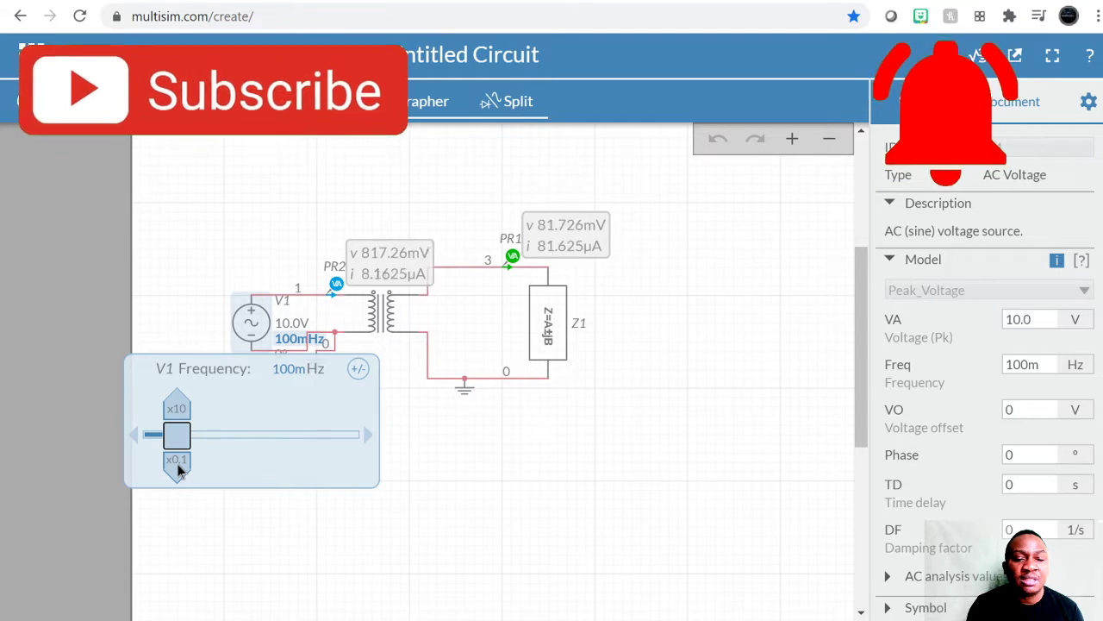
left_click(175, 411)
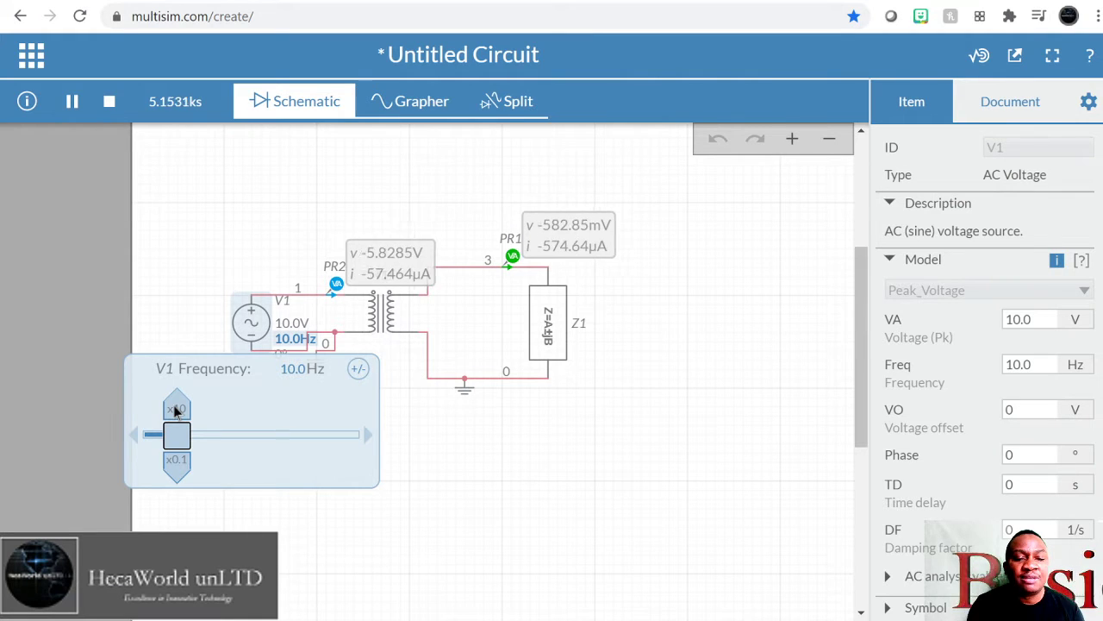
left_click(368, 438)
left_click(366, 438)
left_click(366, 438)
left_click(366, 438)
left_click(366, 438)
left_click(367, 438)
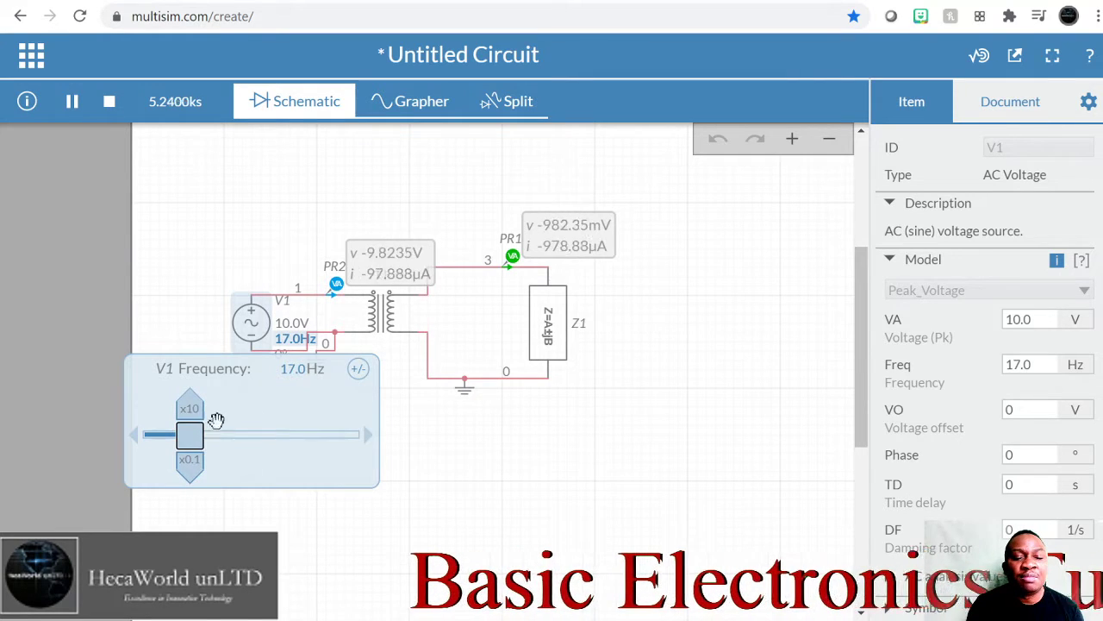
left_click_drag(207, 438, 256, 454)
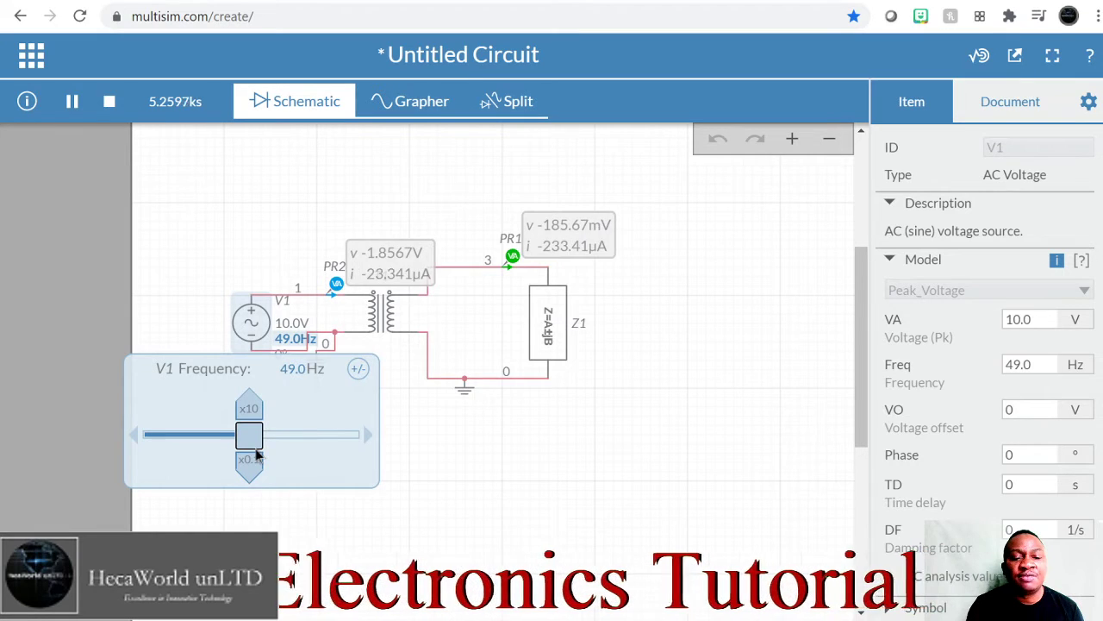
left_click(369, 438)
left_click(369, 438)
left_click(369, 438)
left_click(137, 438)
left_click(441, 461)
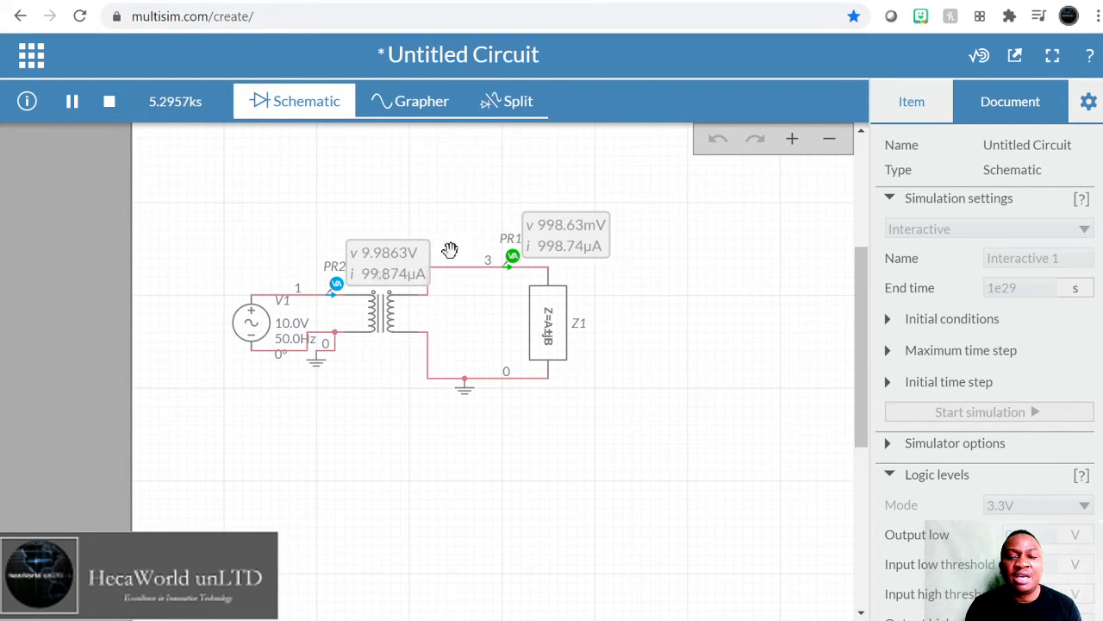
Examine the probe traces in the Grapher under the Single, Auto and Normal trigger modes
left_click(401, 104)
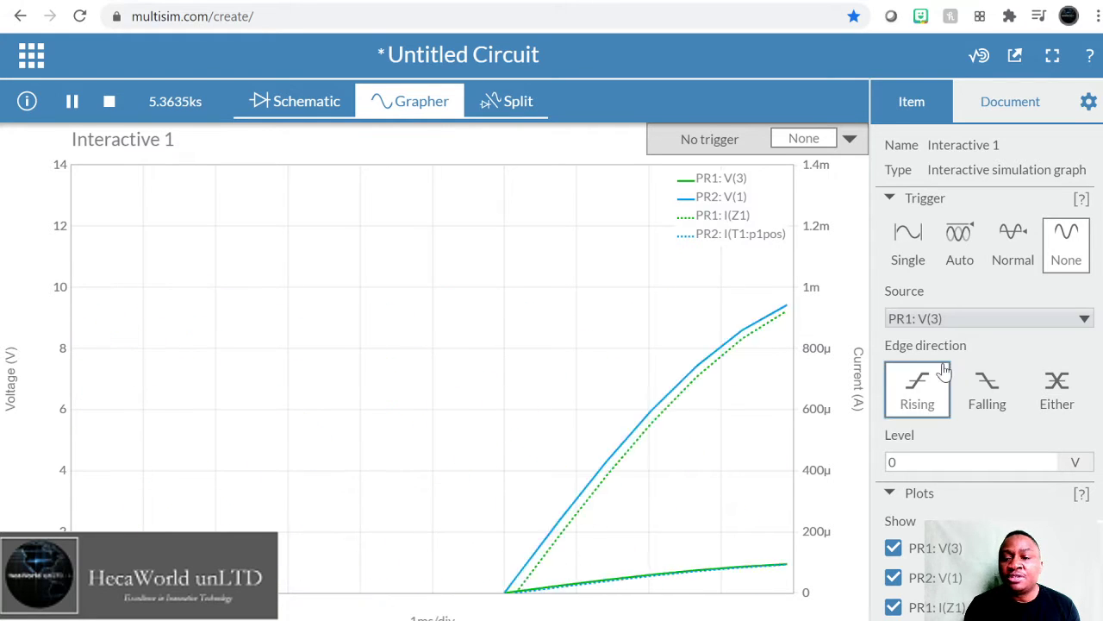
left_click(916, 247)
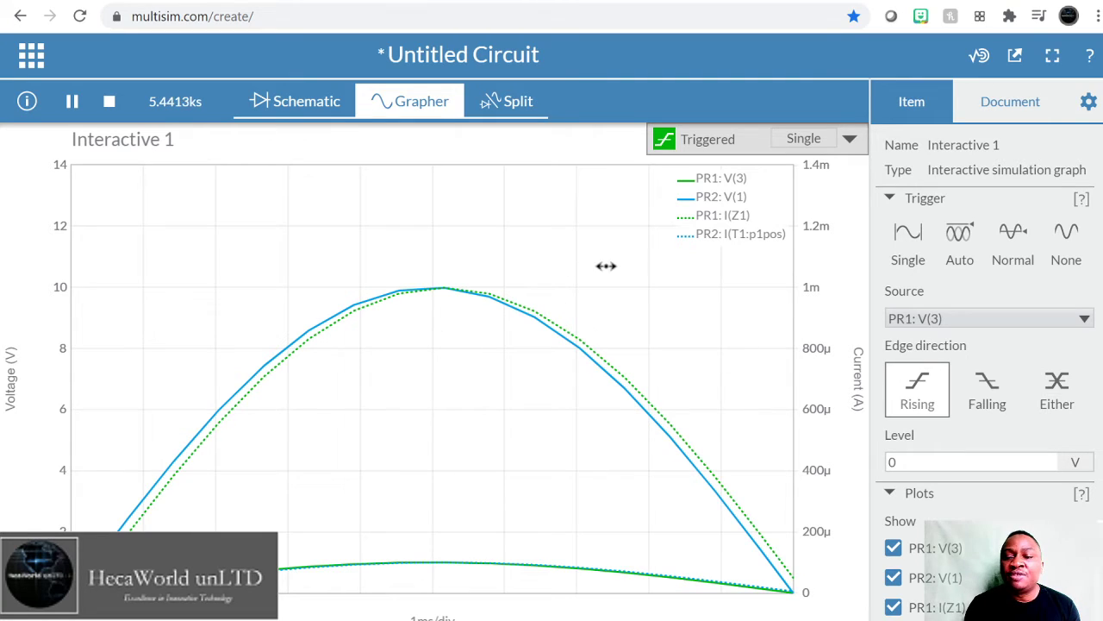
left_click(962, 232)
left_click(1019, 239)
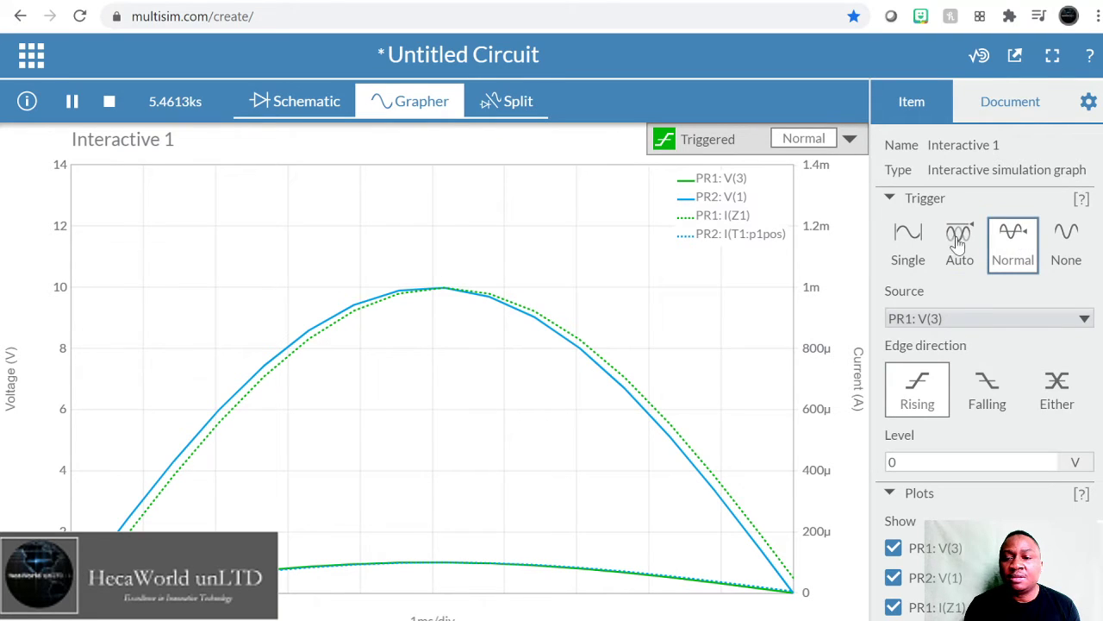
left_click(904, 236)
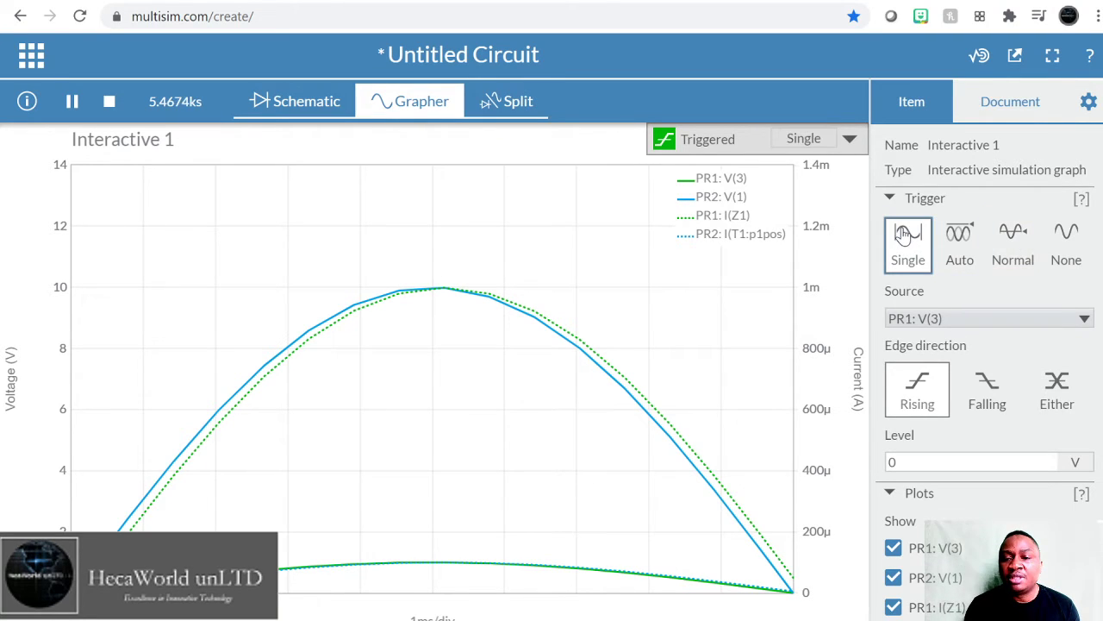
left_click(851, 139)
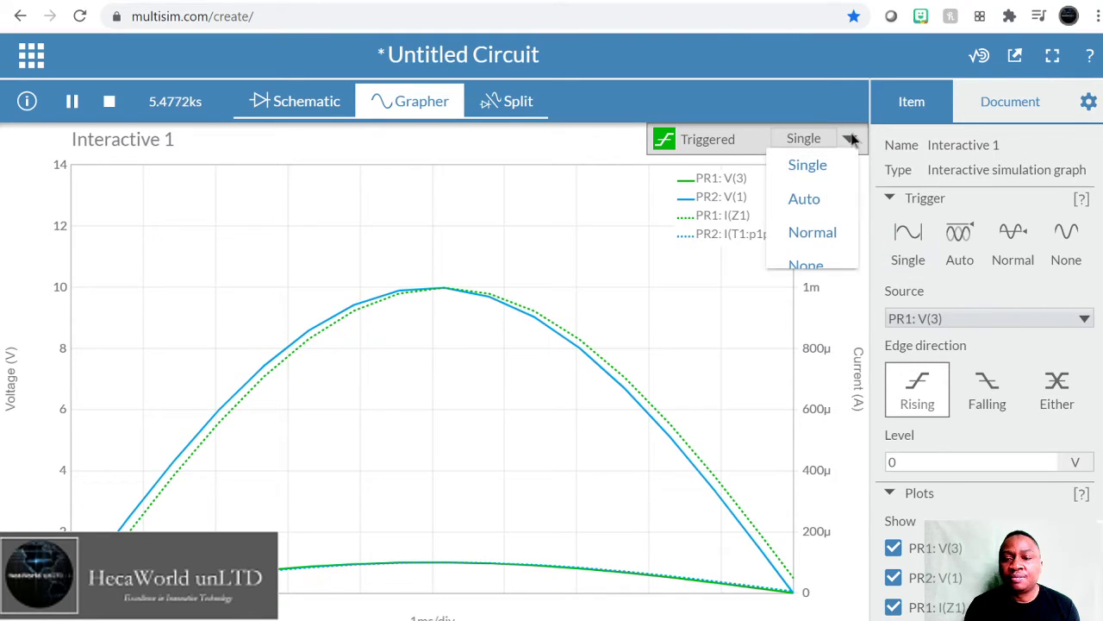
left_click(828, 207)
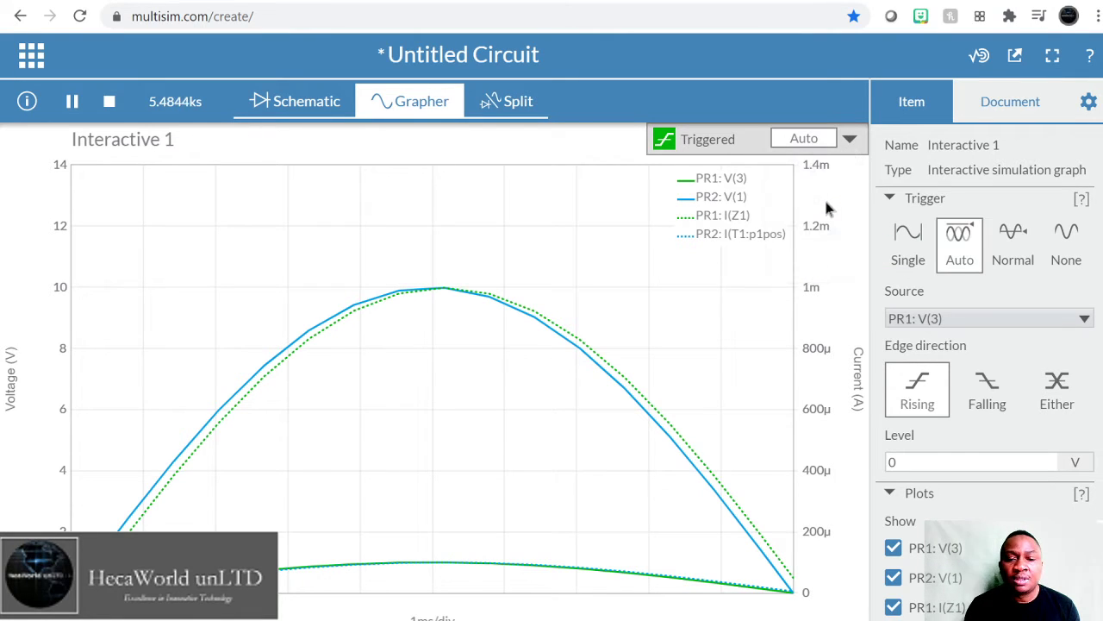
Set the Grapher's trigger mode to Normal, then stop and rerun the simulation
left_click(293, 101)
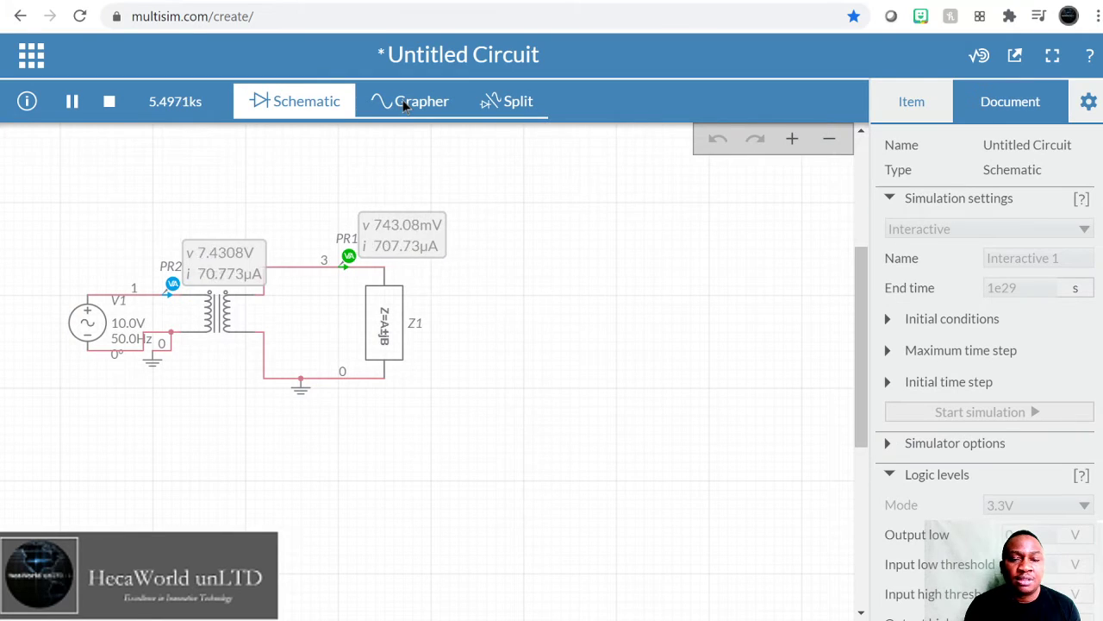
left_click(405, 101)
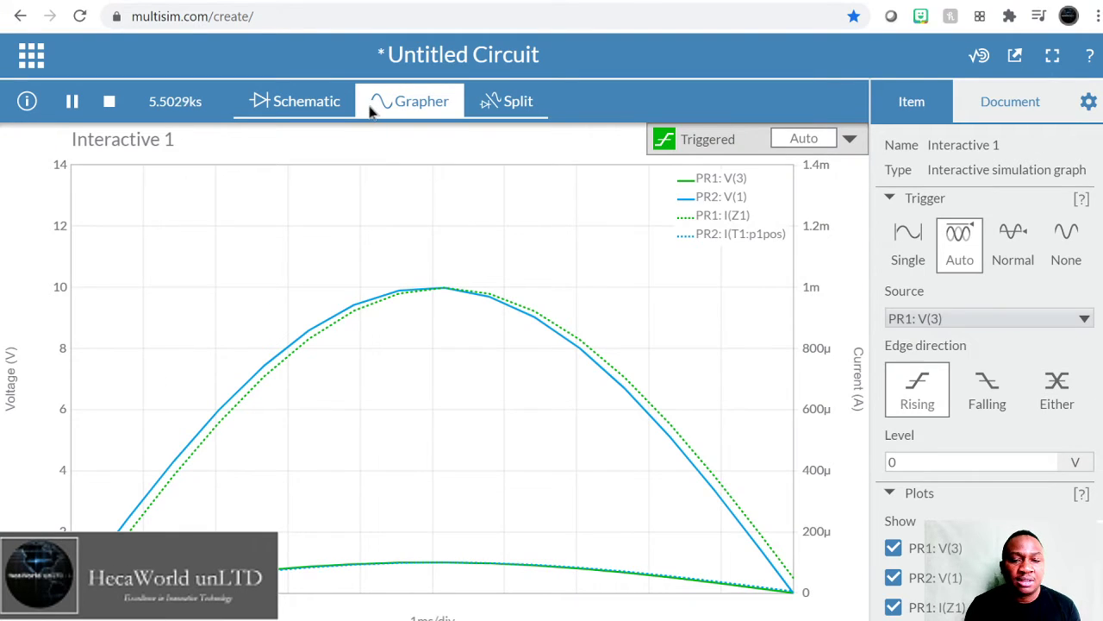
left_click(851, 140)
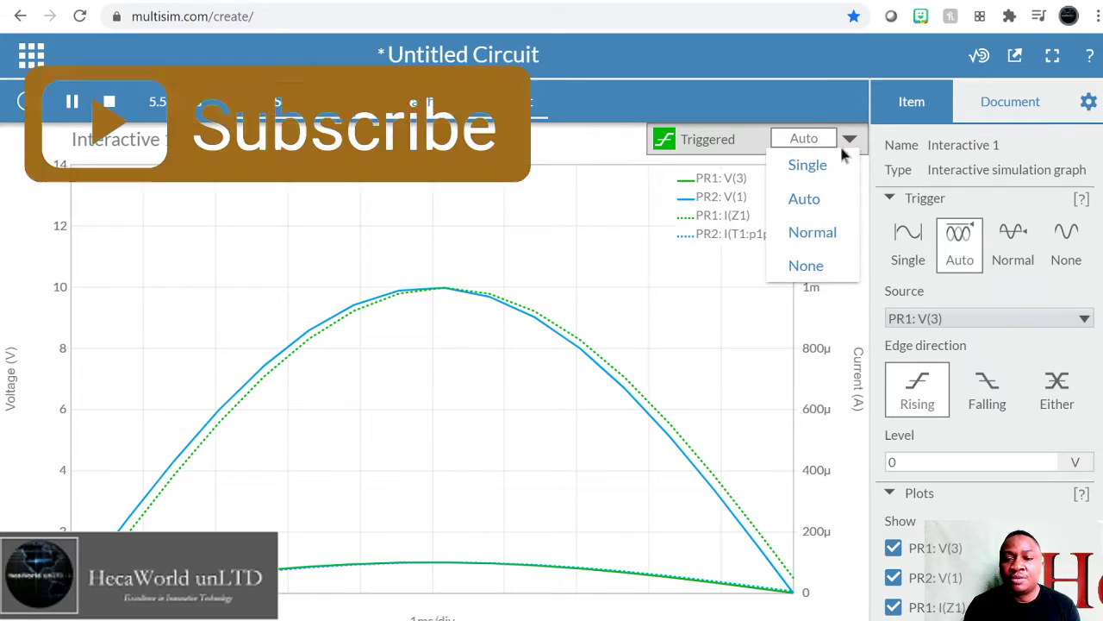
left_click(823, 235)
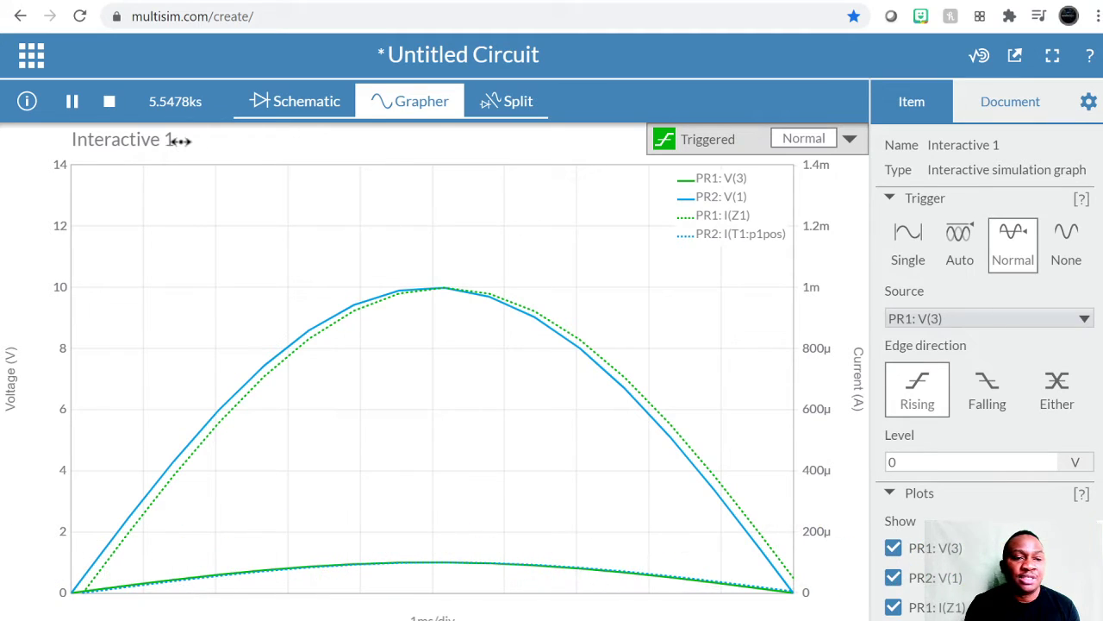
left_click(109, 101)
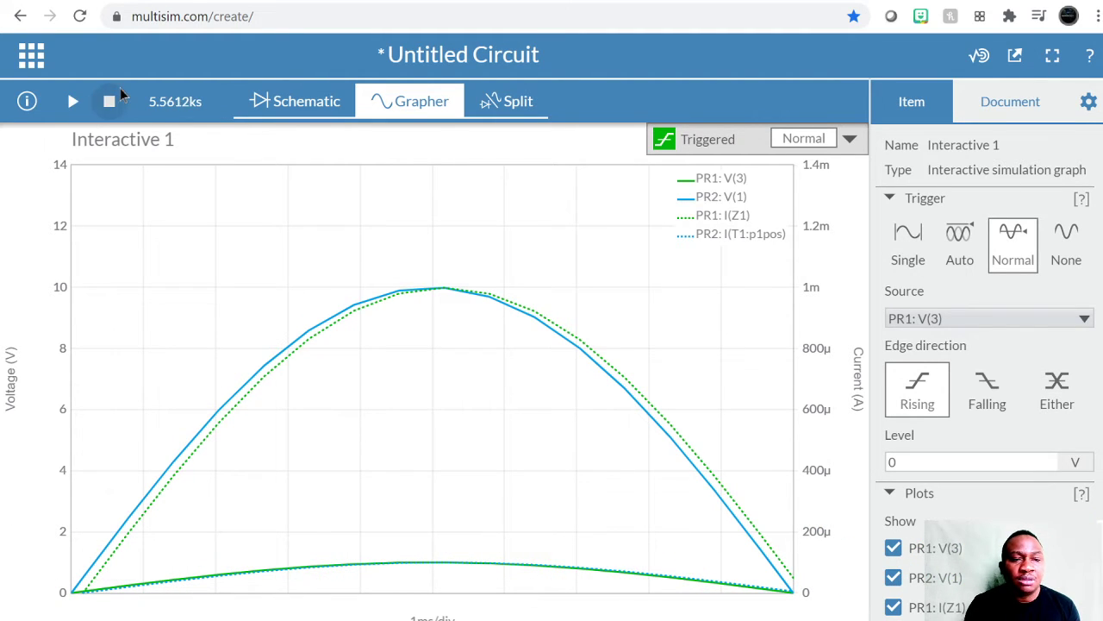
left_click(76, 101)
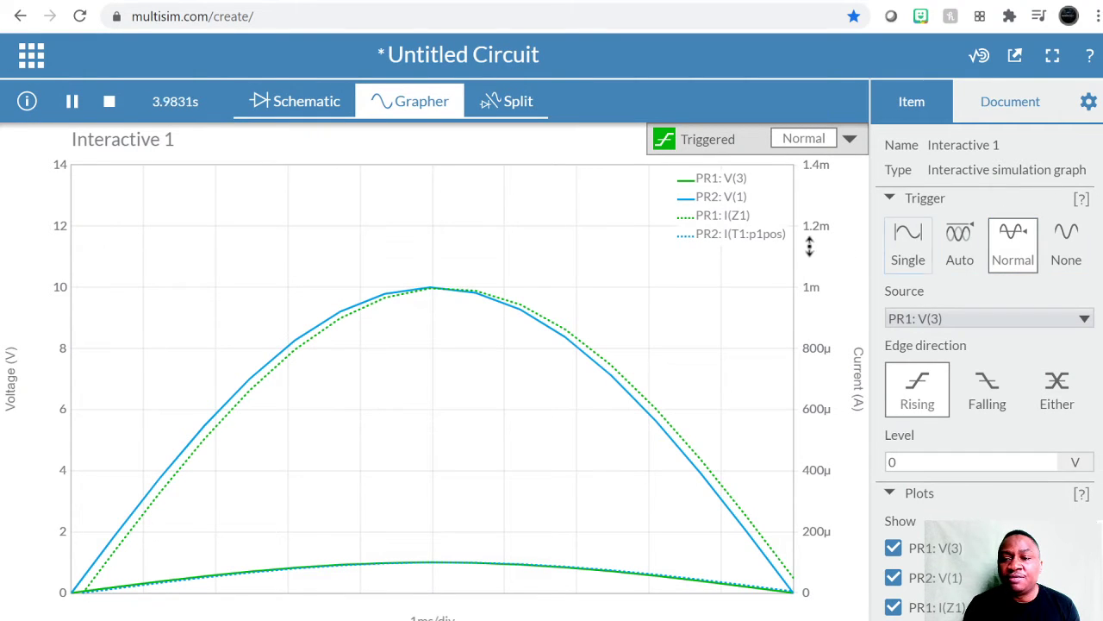
Check transformer T1's coil turns in the schematic and stop the simulation
left_click(308, 101)
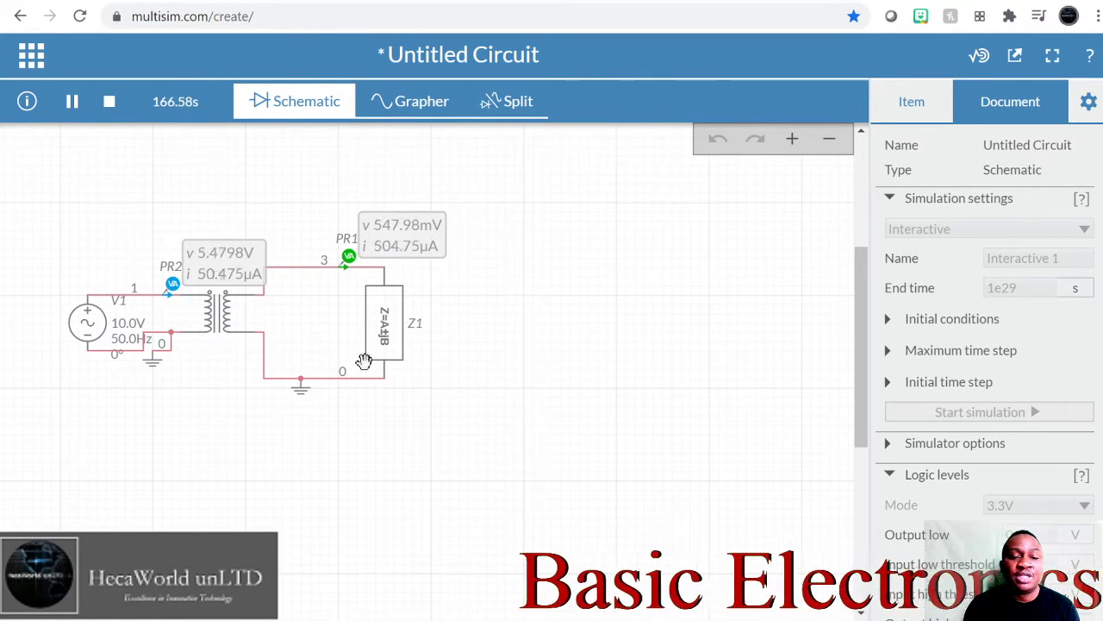
left_click(217, 312)
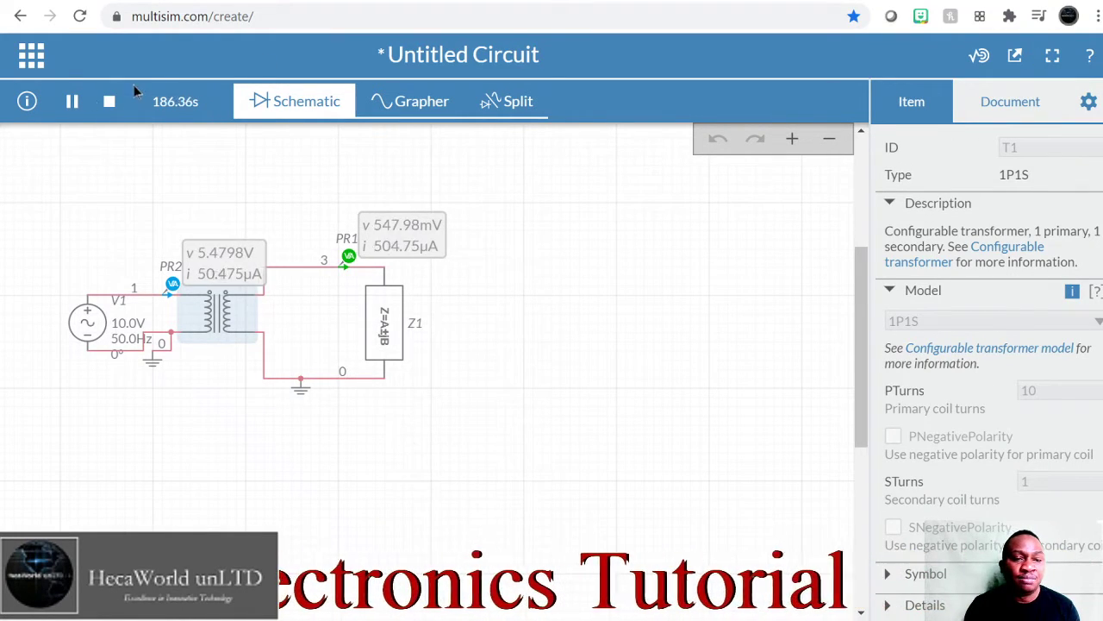
left_click(110, 102)
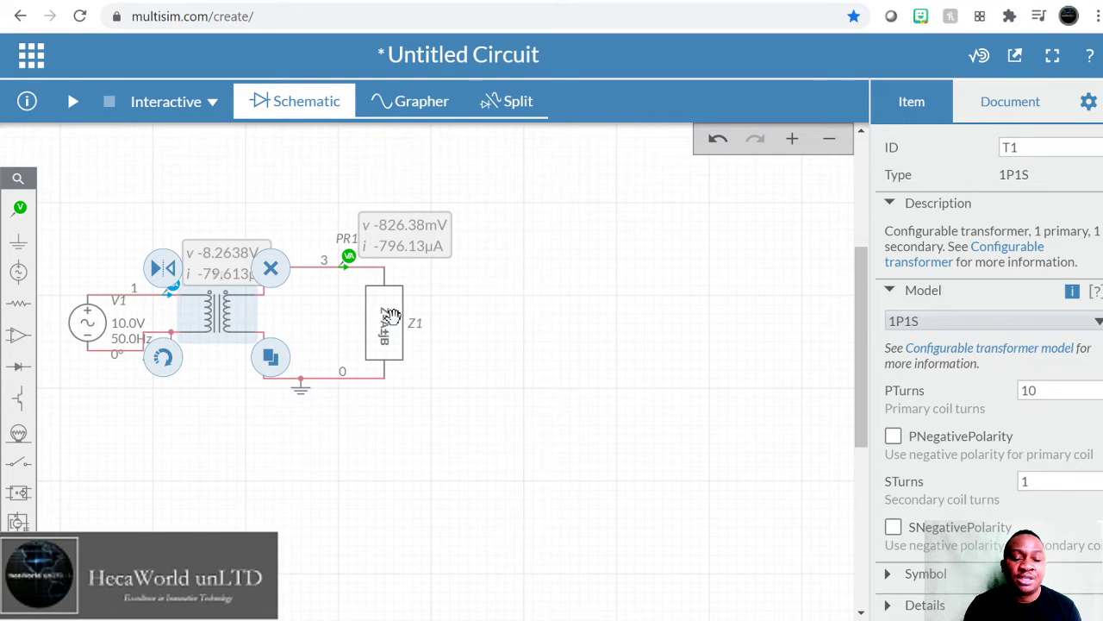
Move impedance block Z1 farther from the transformer and delete its upper and lower connecting wires
left_click_drag(385, 328, 500, 336)
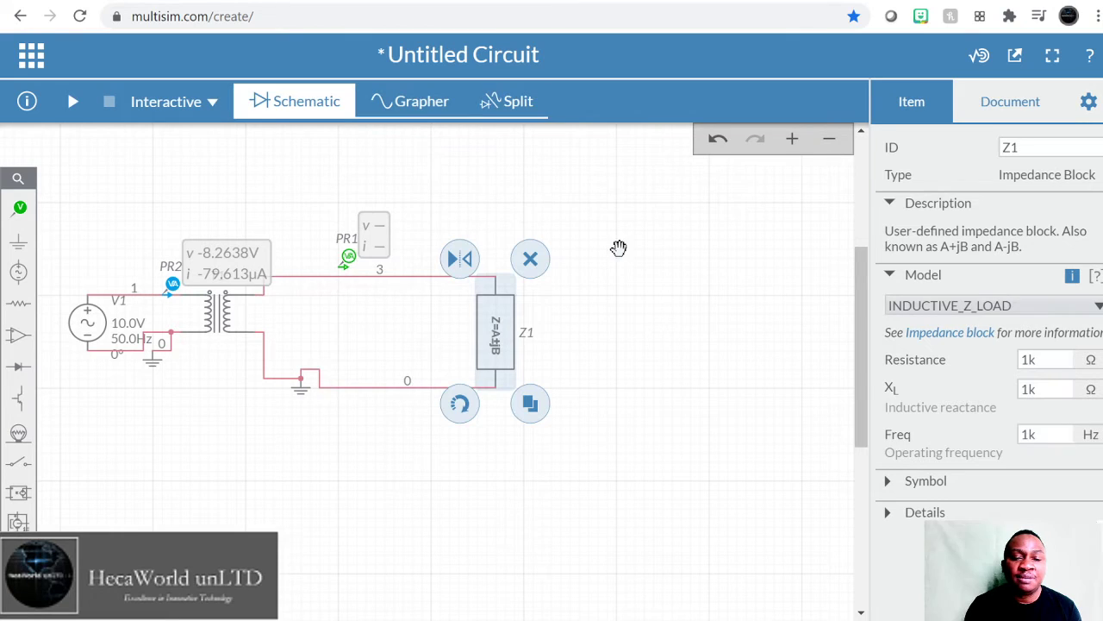
left_click(382, 278)
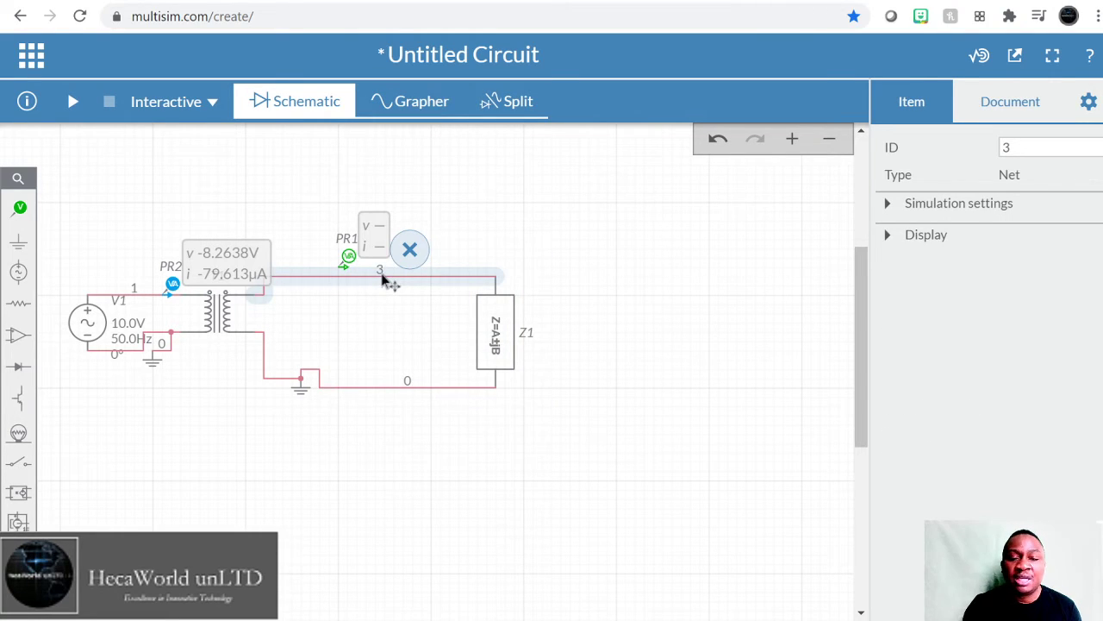
key("Delete")
left_click(377, 390)
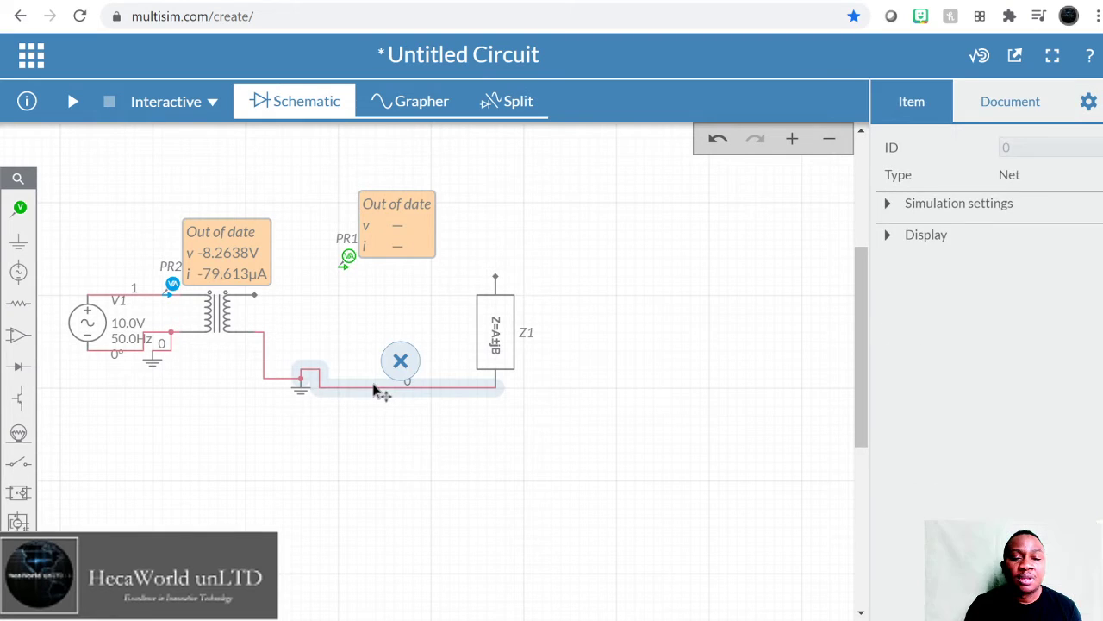
key("Delete")
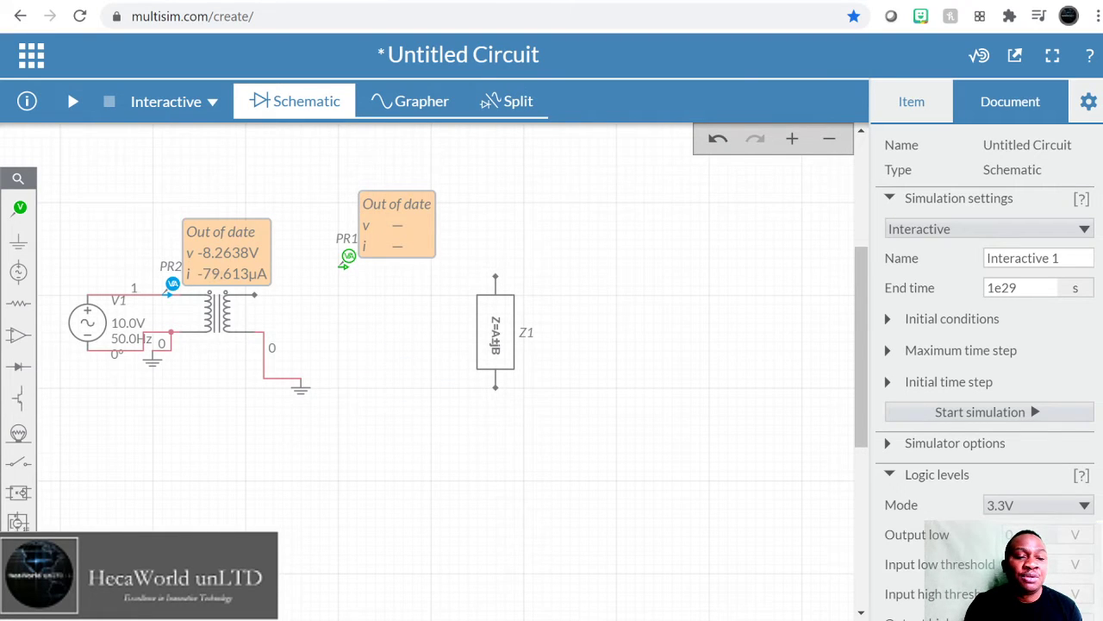
Place a generic diode in the schematic and position it to the right of impedance block Z1
left_click(18, 365)
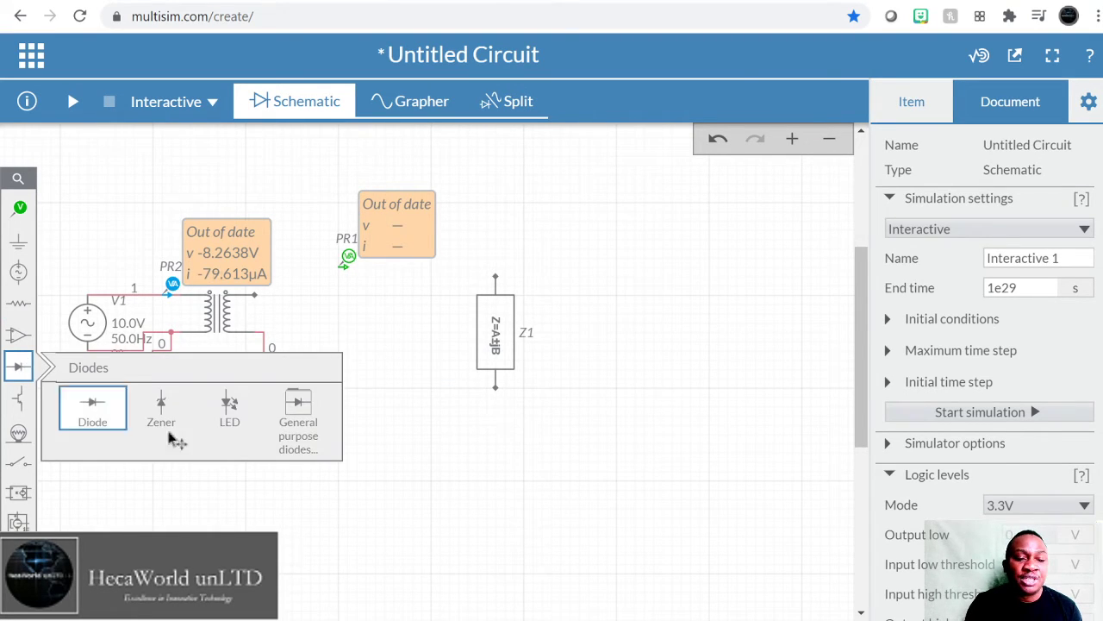
left_click(92, 405)
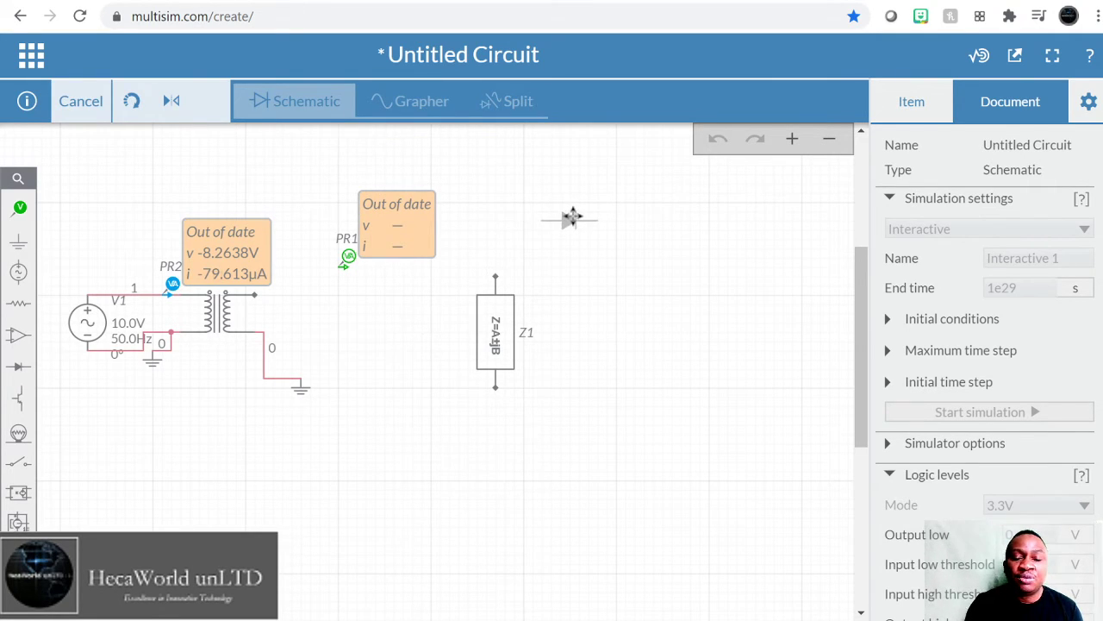
left_click(534, 410)
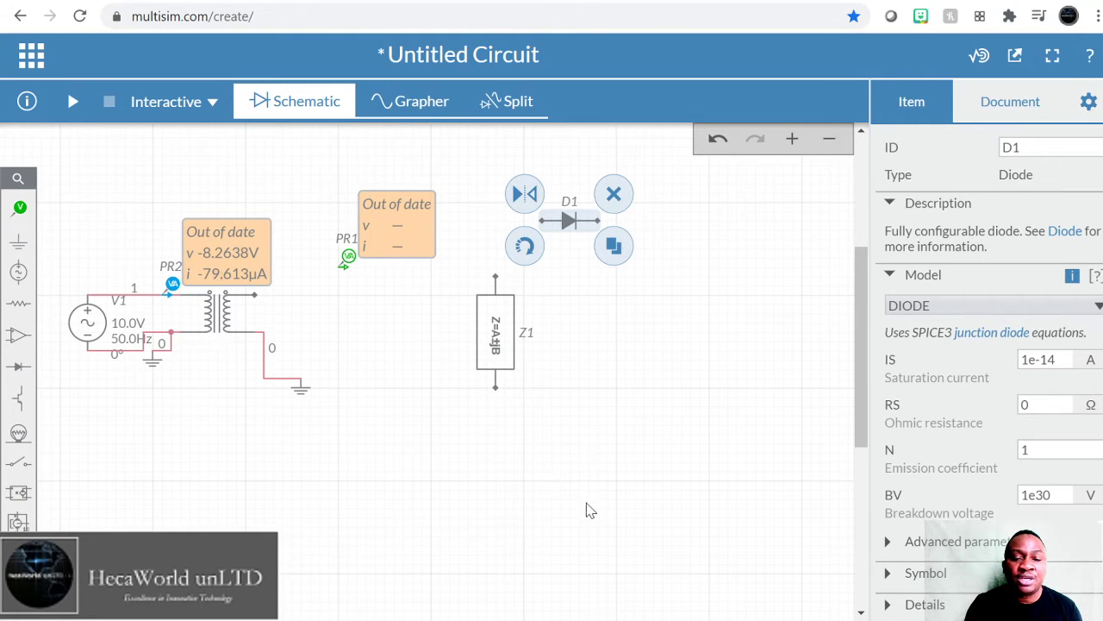
left_click(18, 366)
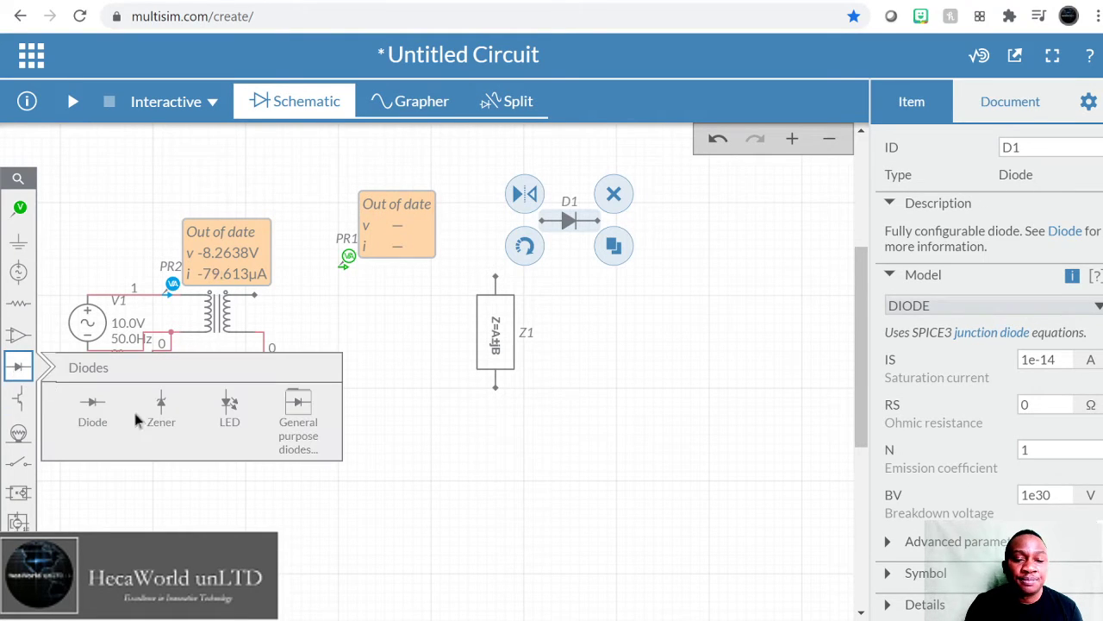
left_click(300, 414)
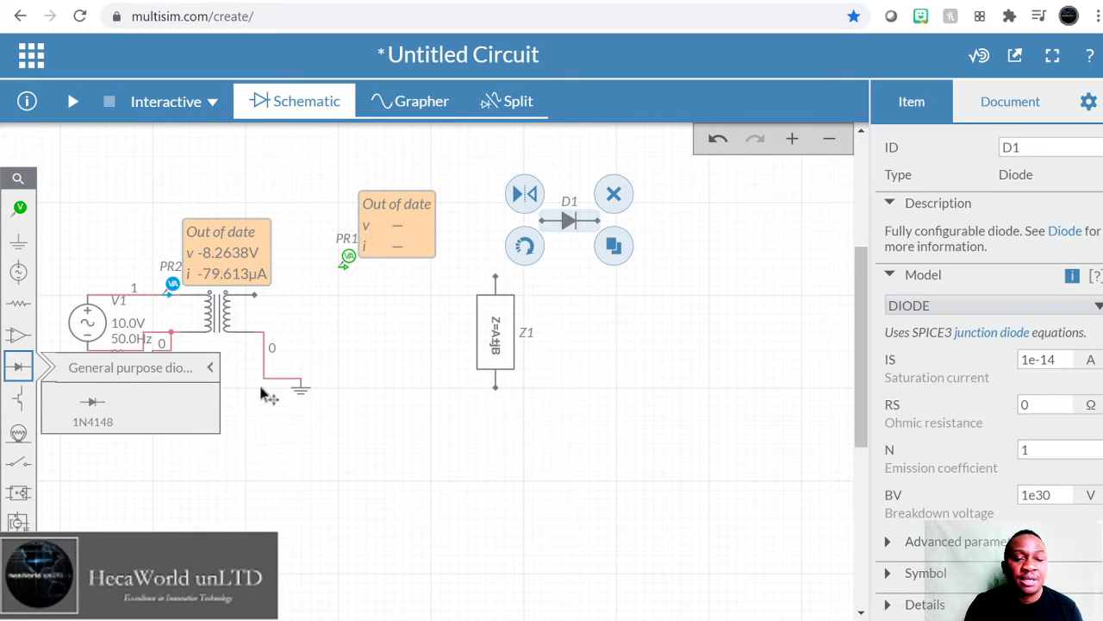
left_click(573, 223)
left_click_drag(595, 294, 597, 285)
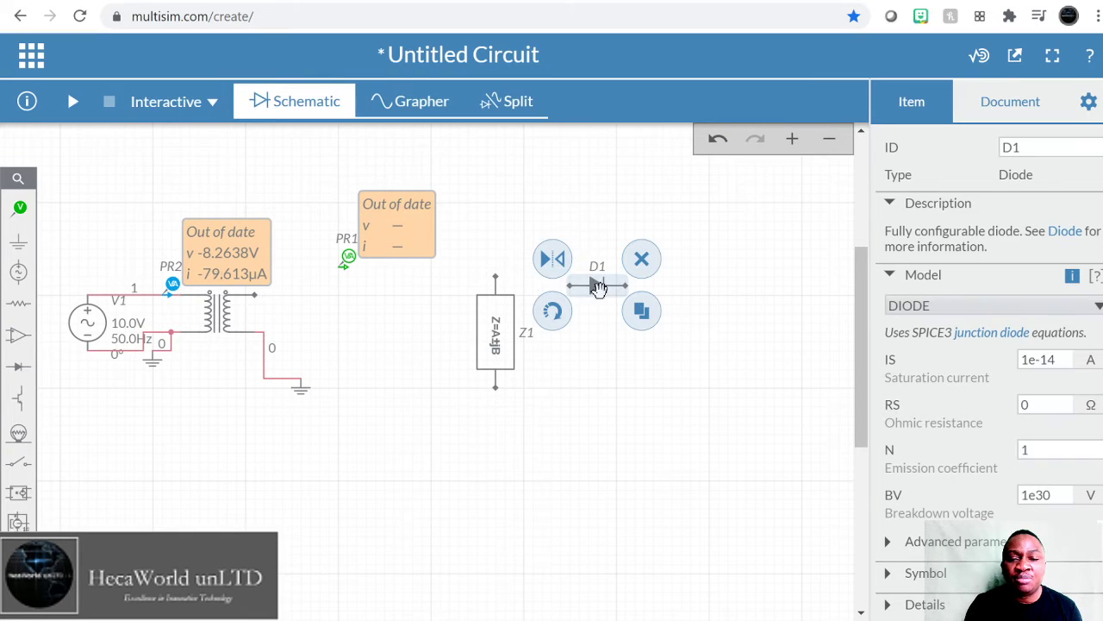
Rotate diode D1 by three quarter turns so that it stands vertically and points upward
left_click(554, 314)
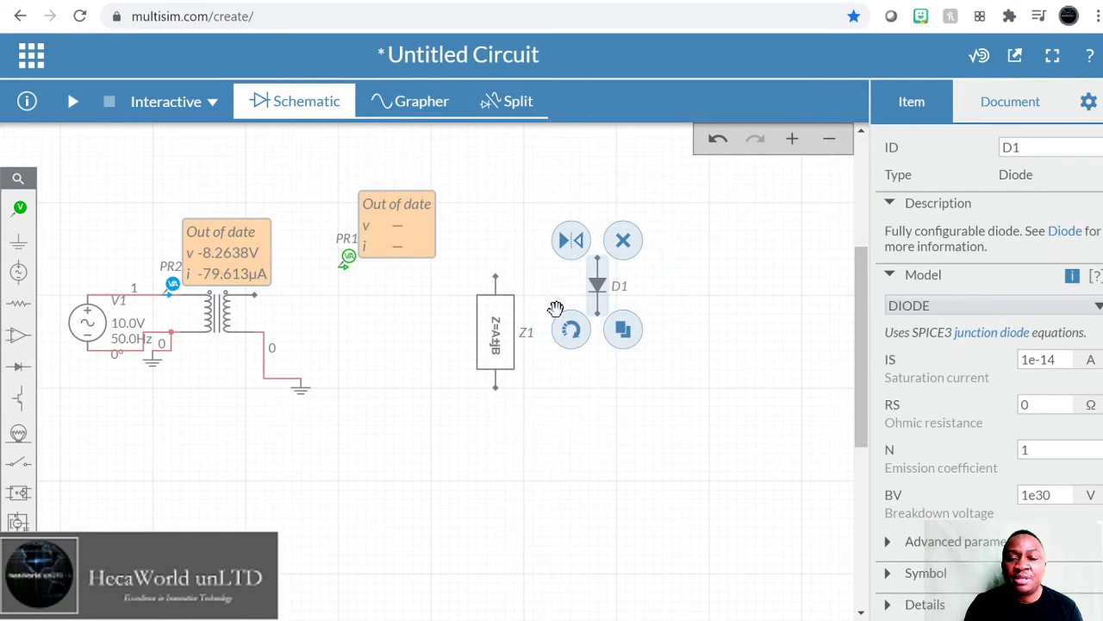
left_click(573, 327)
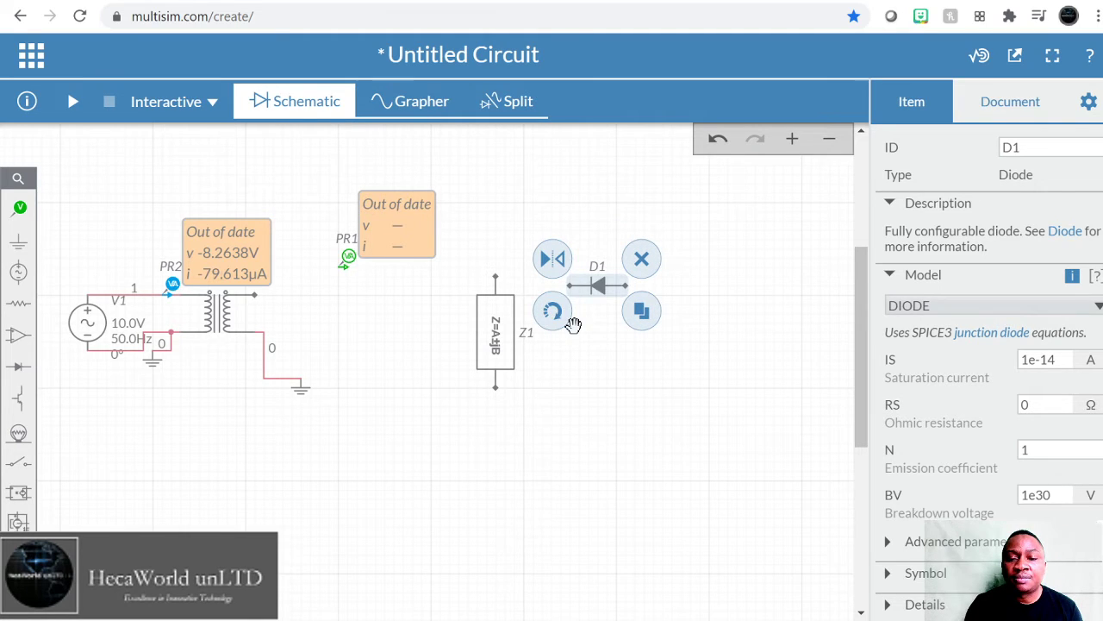
left_click(552, 316)
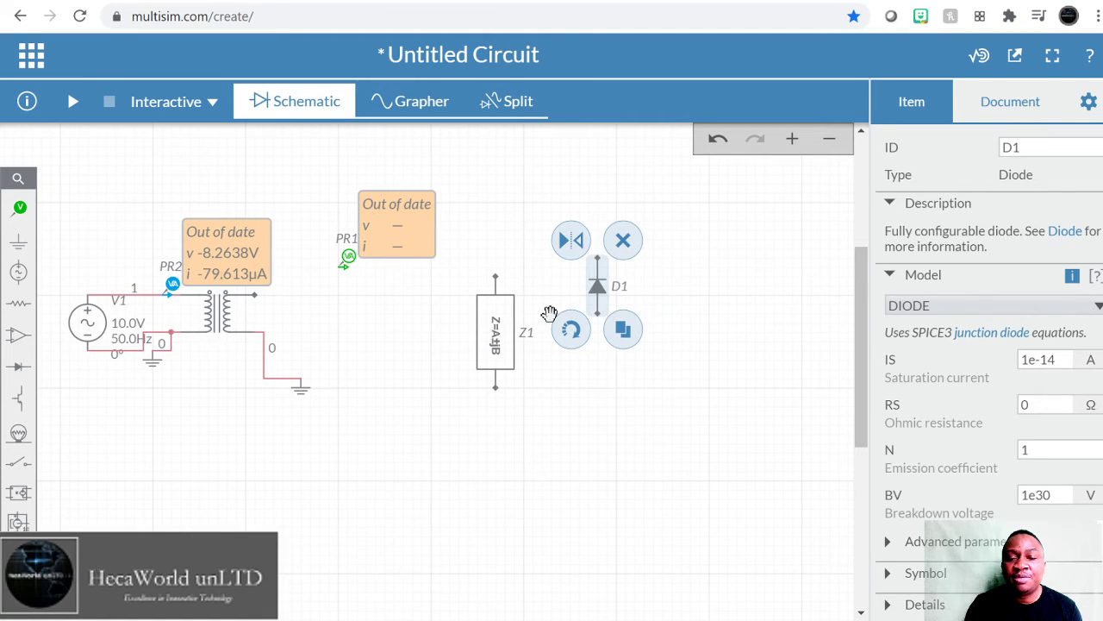
Duplicate diode D1, place the copy below the transformer, and move impedance block Z1 to the right of D1
left_click(624, 333)
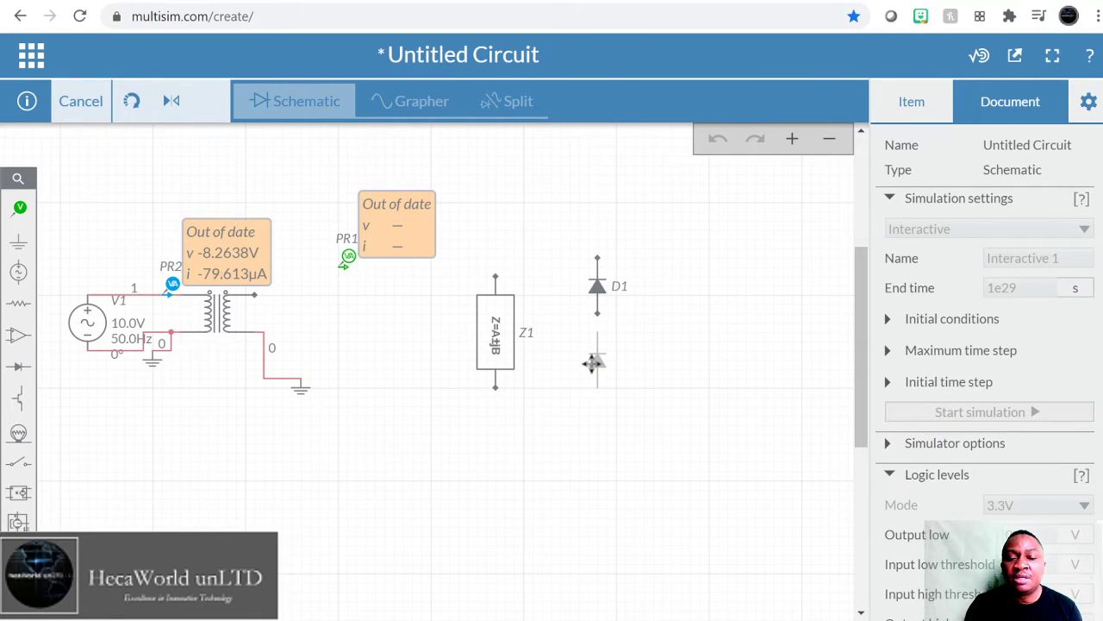
left_click(593, 363)
left_click_drag(494, 338, 757, 325)
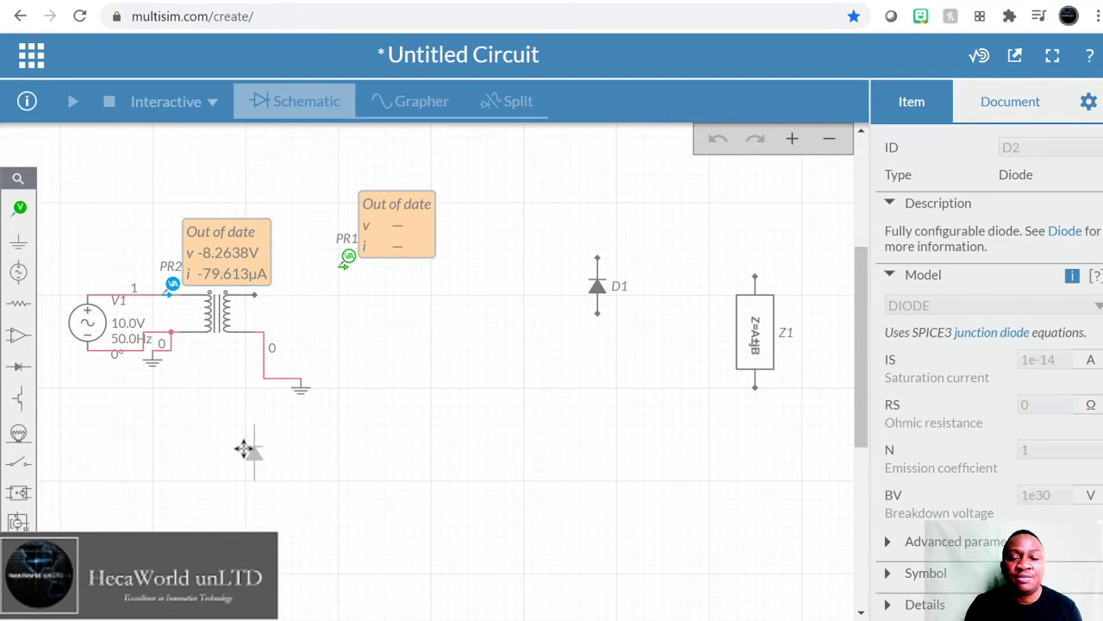
left_click(245, 444)
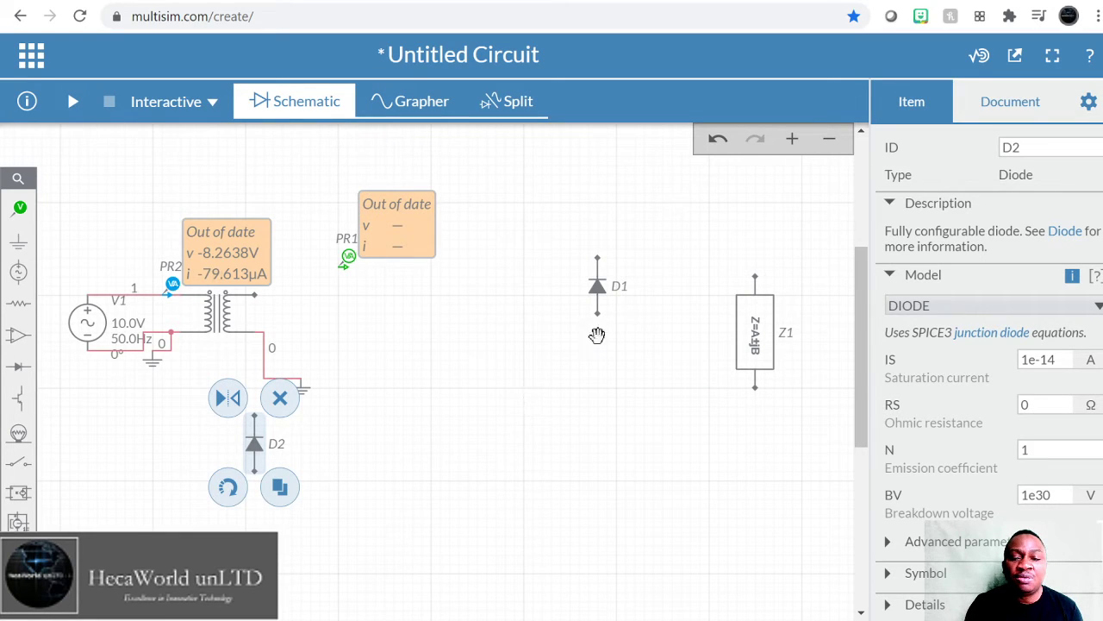
Duplicate diode D1 again, rotate the copy to point right, and place it beside probe PR1's label
left_click(598, 289)
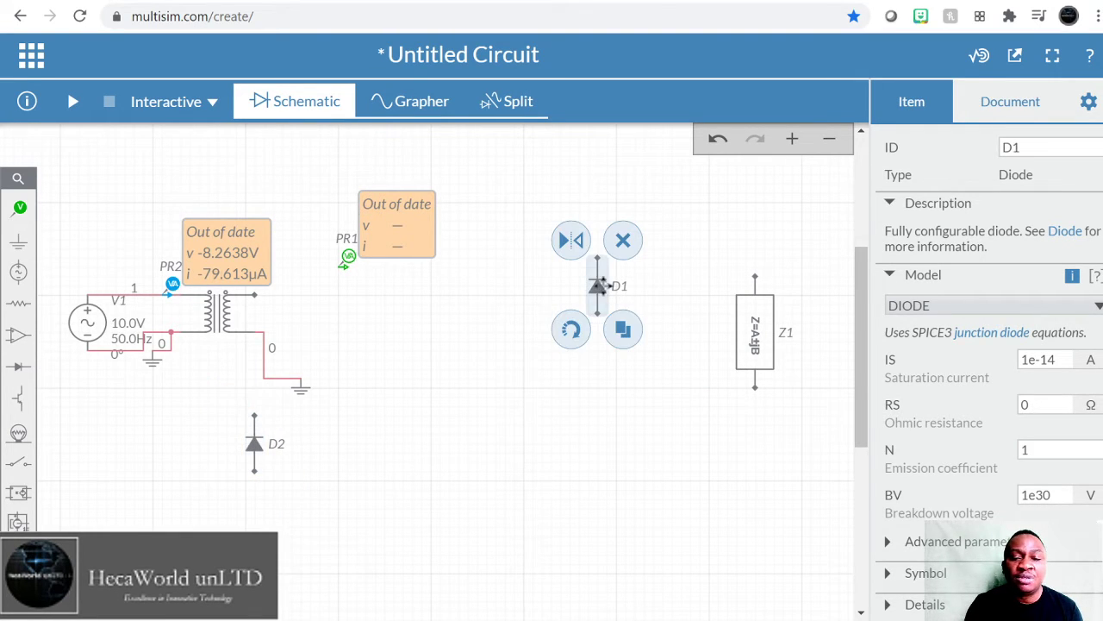
left_click(624, 330)
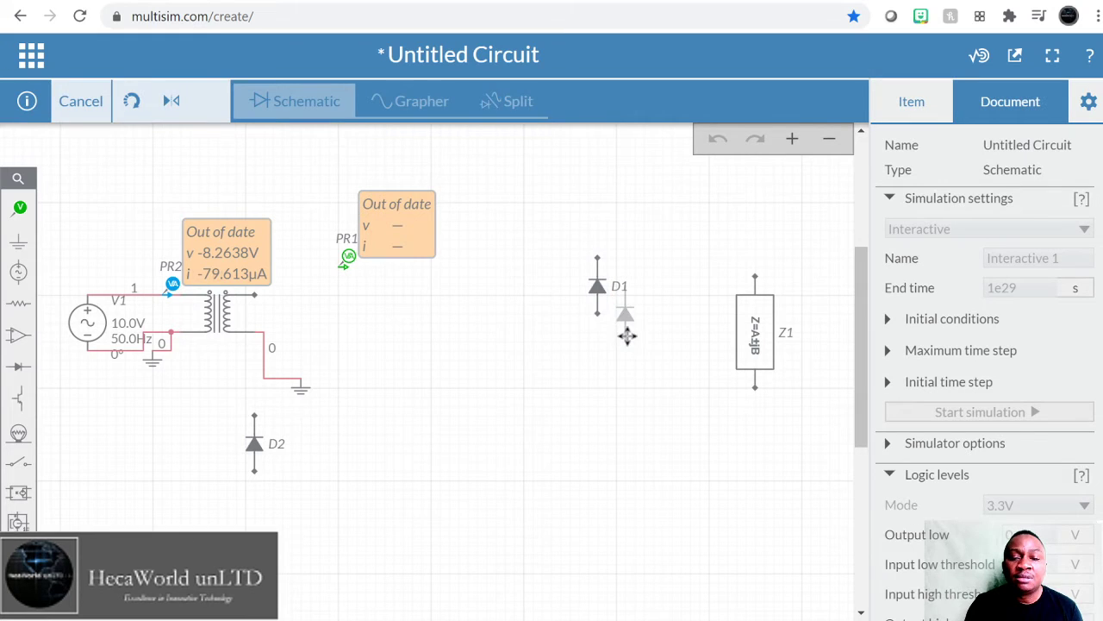
left_click(475, 379)
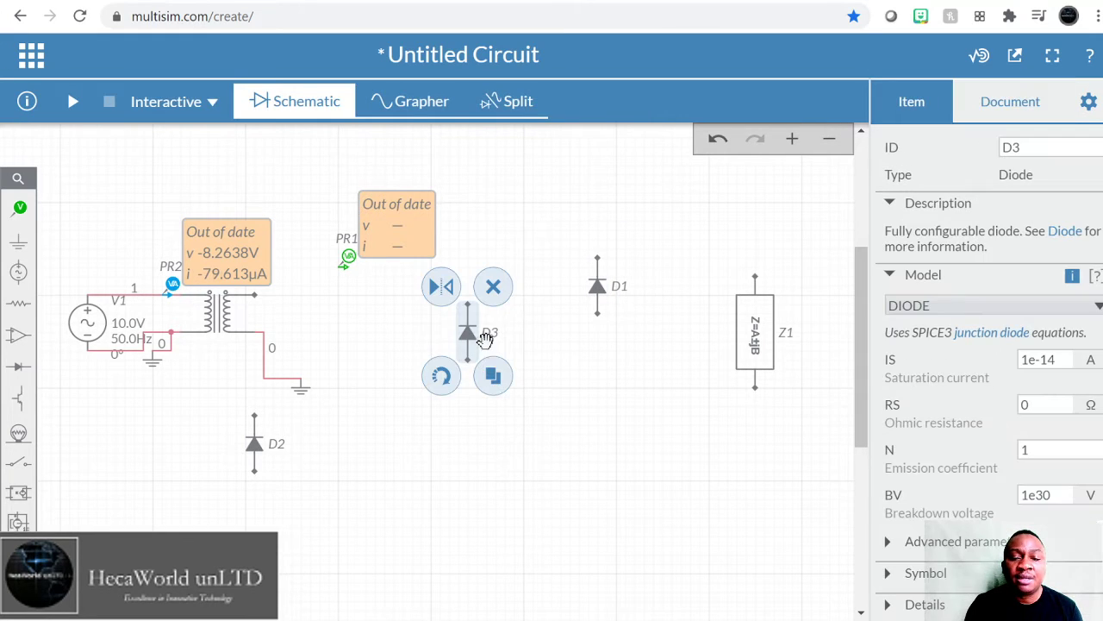
left_click(442, 378)
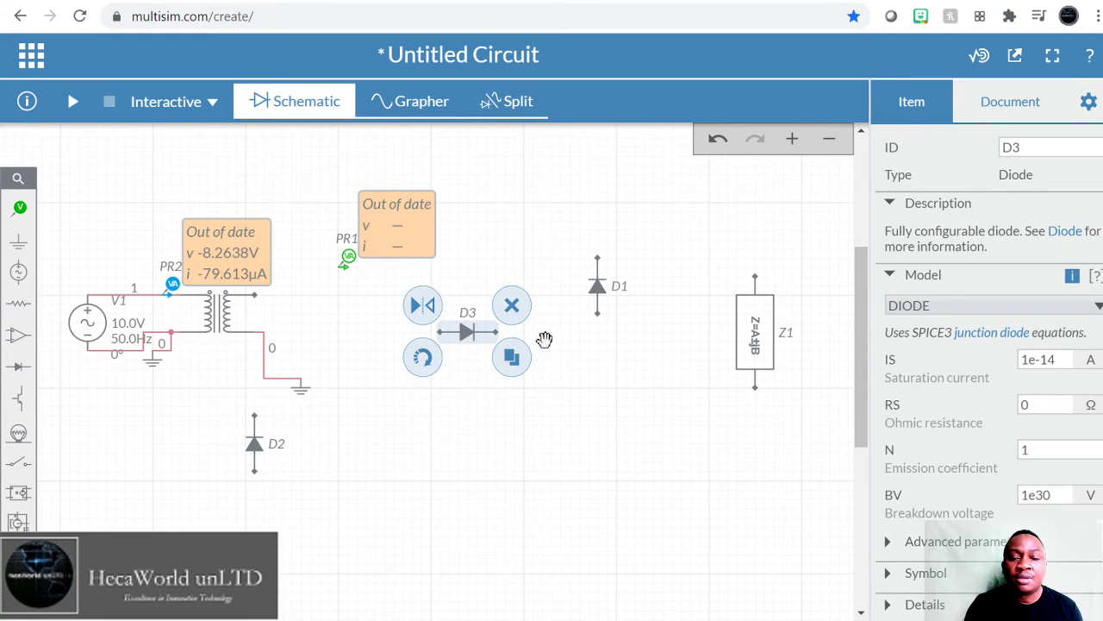
left_click_drag(467, 332, 447, 216)
left_click(623, 233)
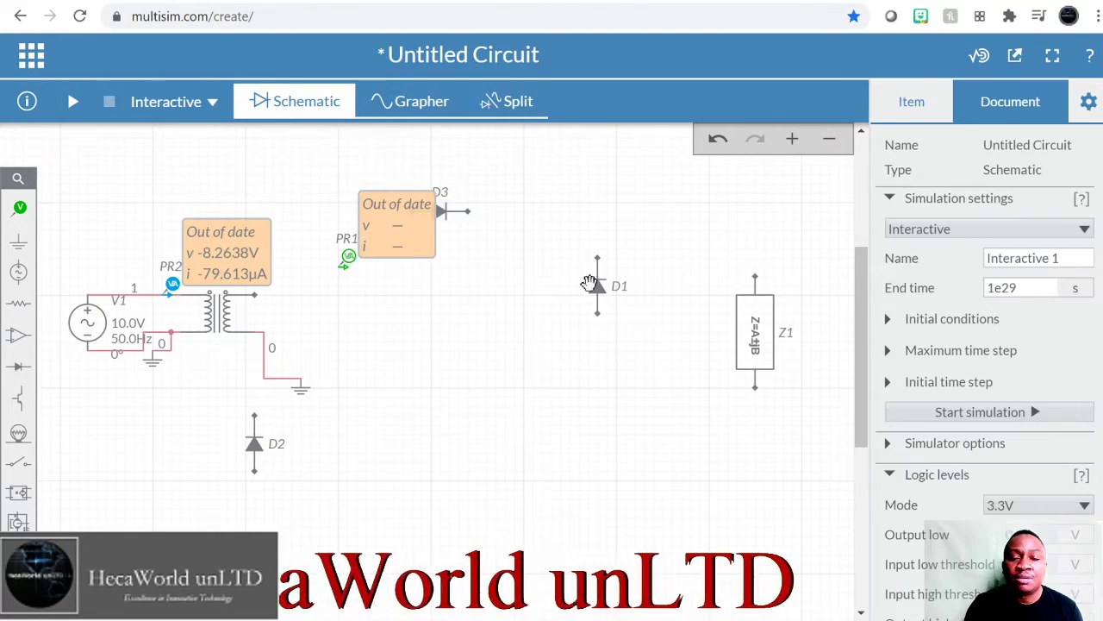
Move diode D1 up out of the way and align diode D3 with the transformer's upper secondary terminal
left_click_drag(597, 293, 620, 192)
scroll(552, 258, "up", 1)
left_click(545, 286)
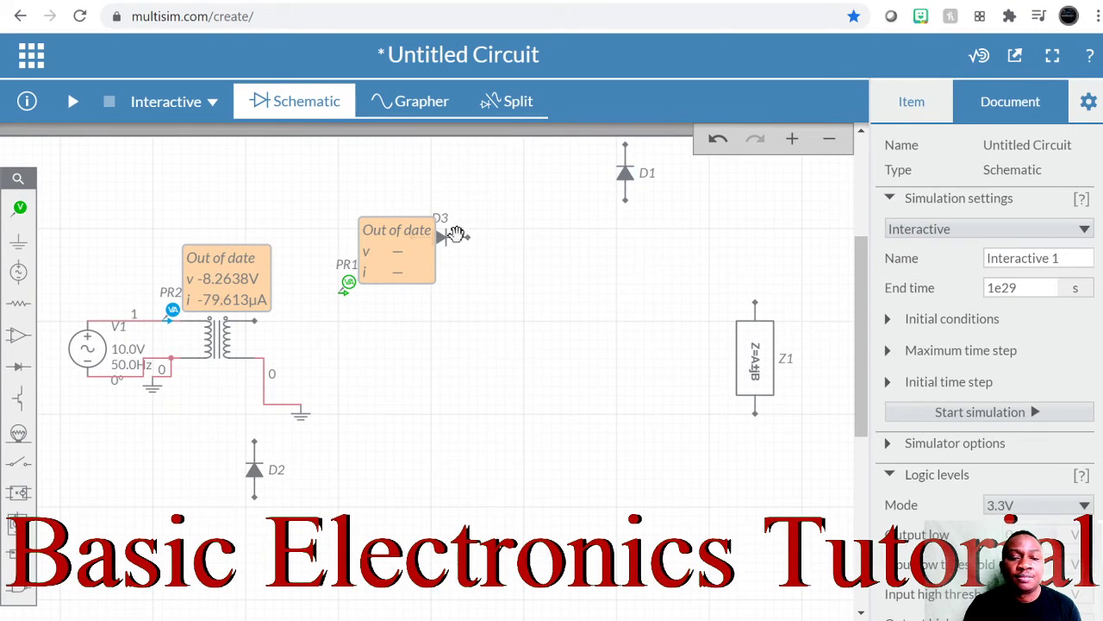
left_click_drag(441, 237, 356, 328)
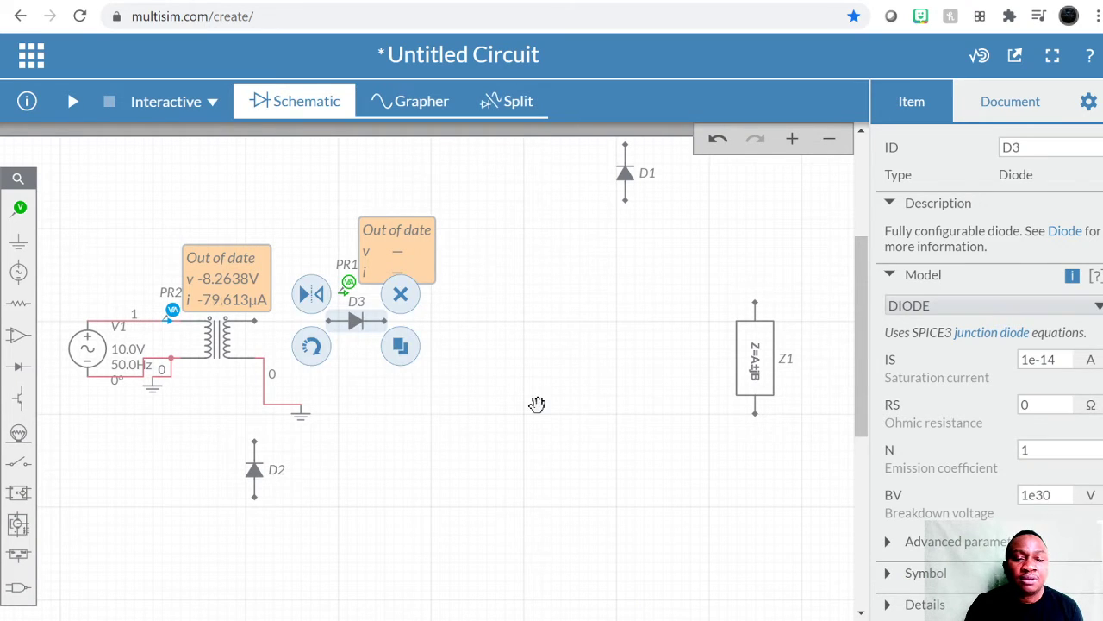
left_click(470, 400)
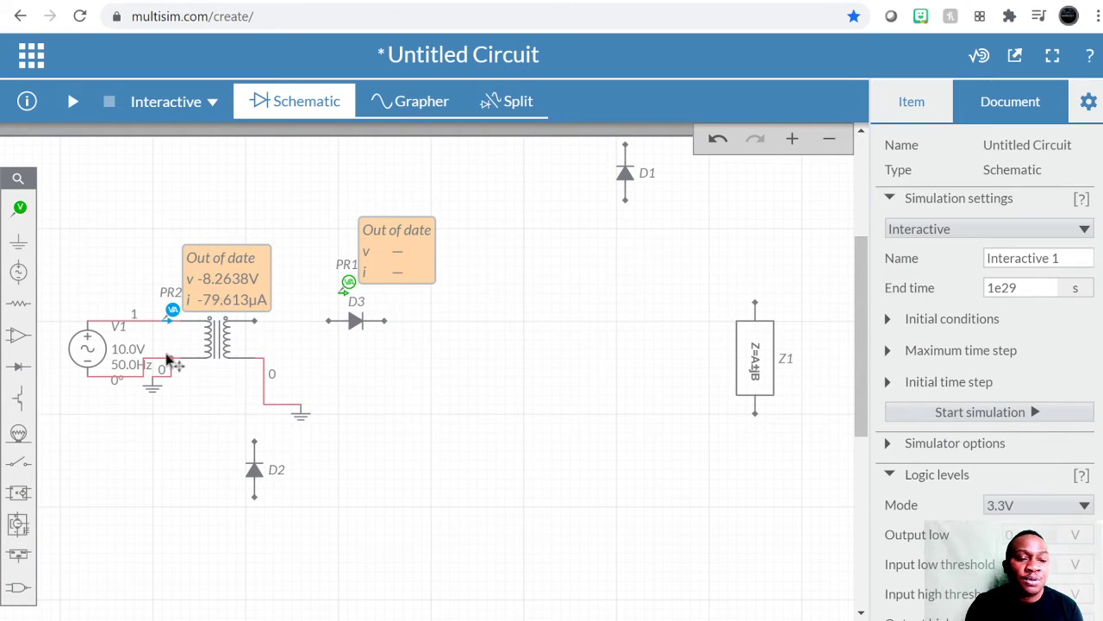
Place a capacitor between diode D3 and impedance block Z1 and rotate it to stand vertically
left_click(19, 303)
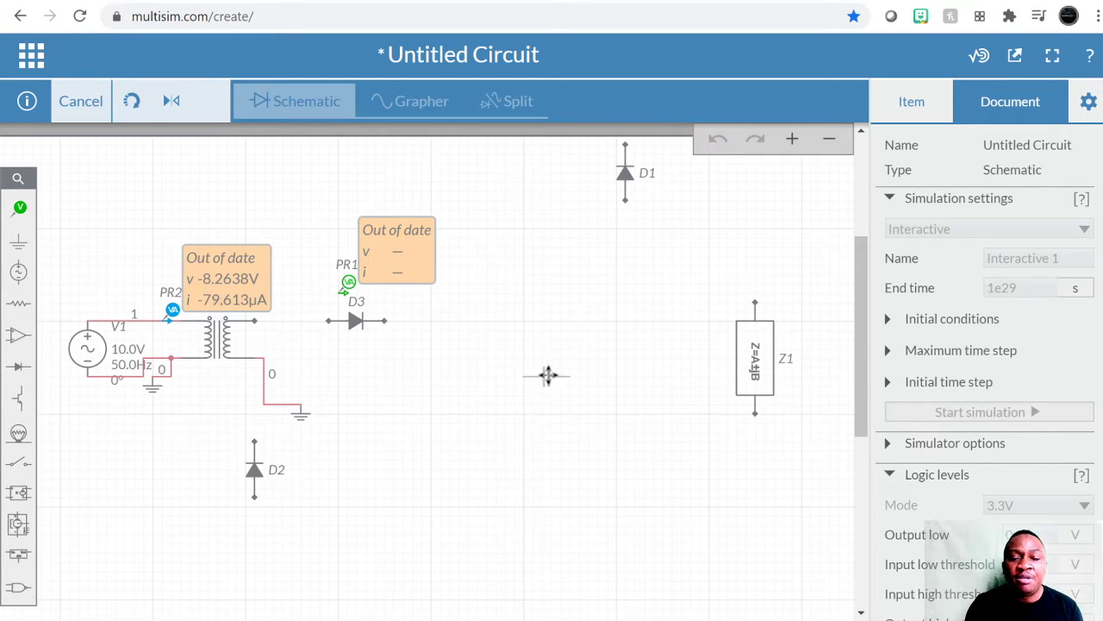
left_click(548, 375)
left_click(514, 411)
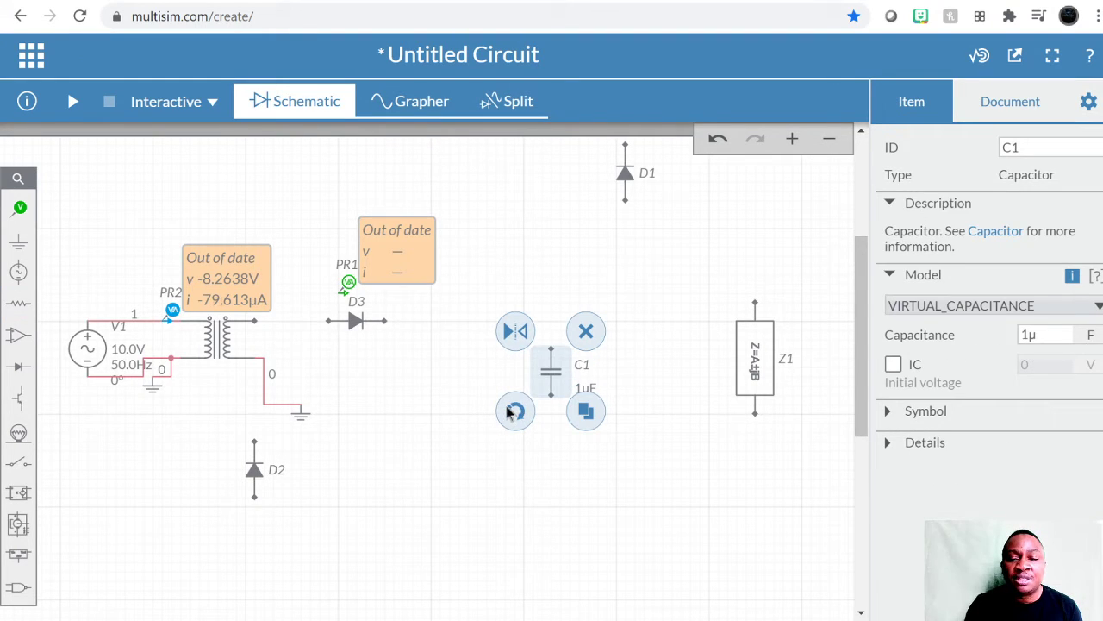
left_click(364, 391)
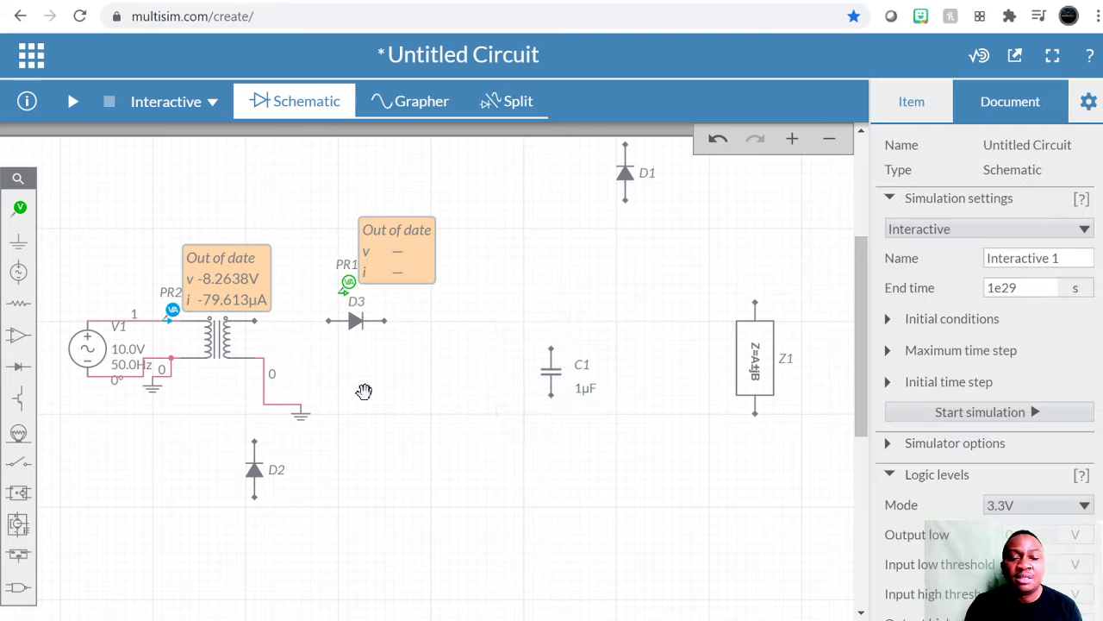
Wire the transformer's upper secondary terminal to D3's anode and D3's cathode to the upper terminal of capacitor C1
left_click(254, 321)
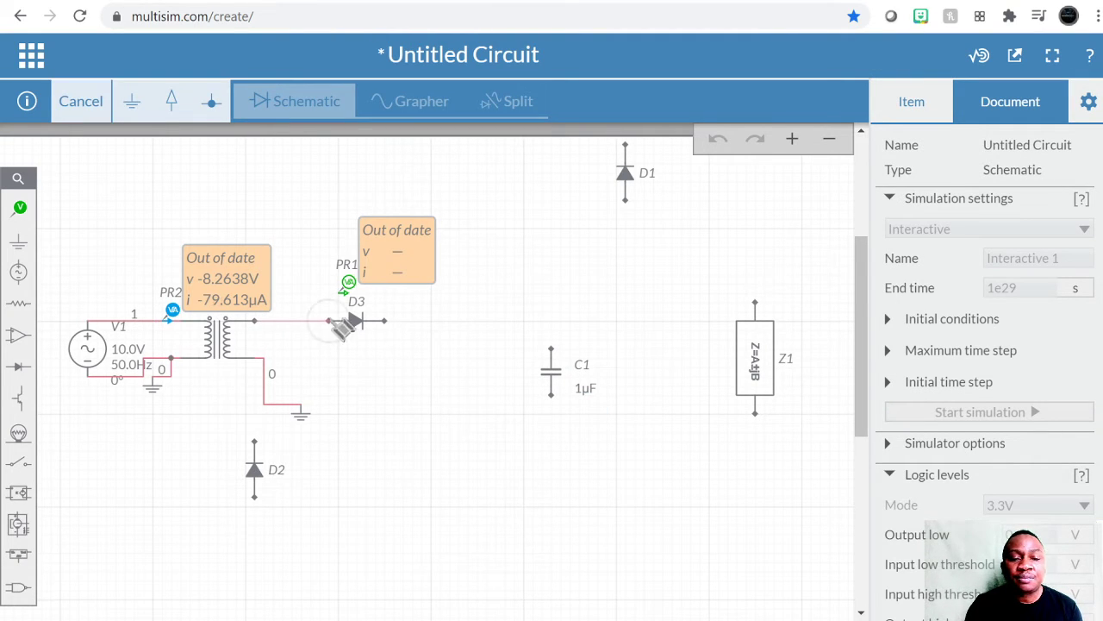
left_click(335, 322)
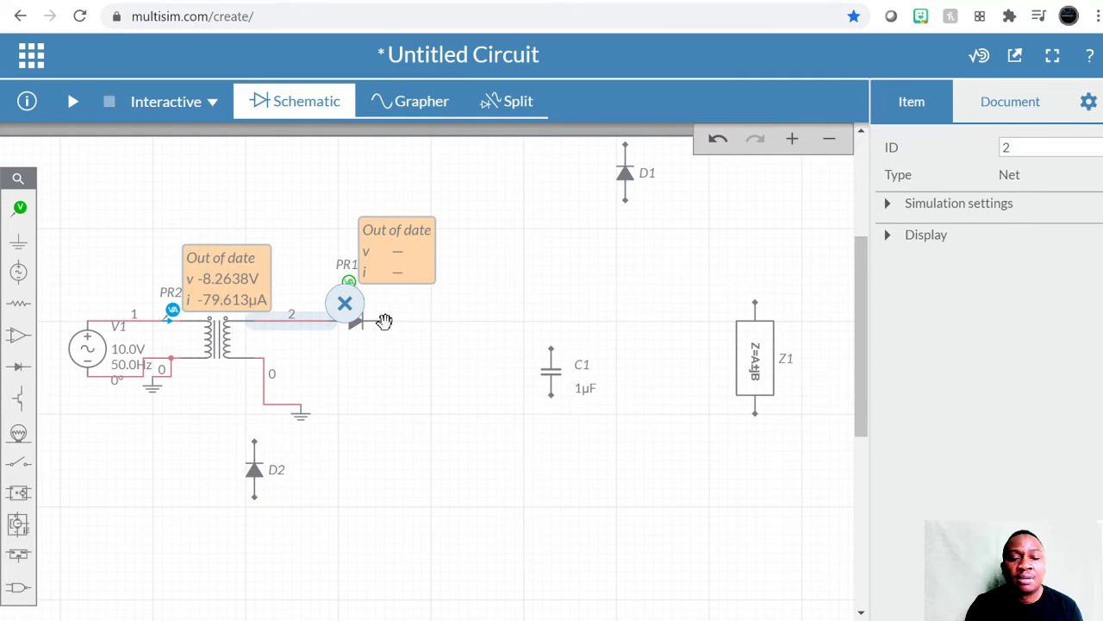
left_click(385, 323)
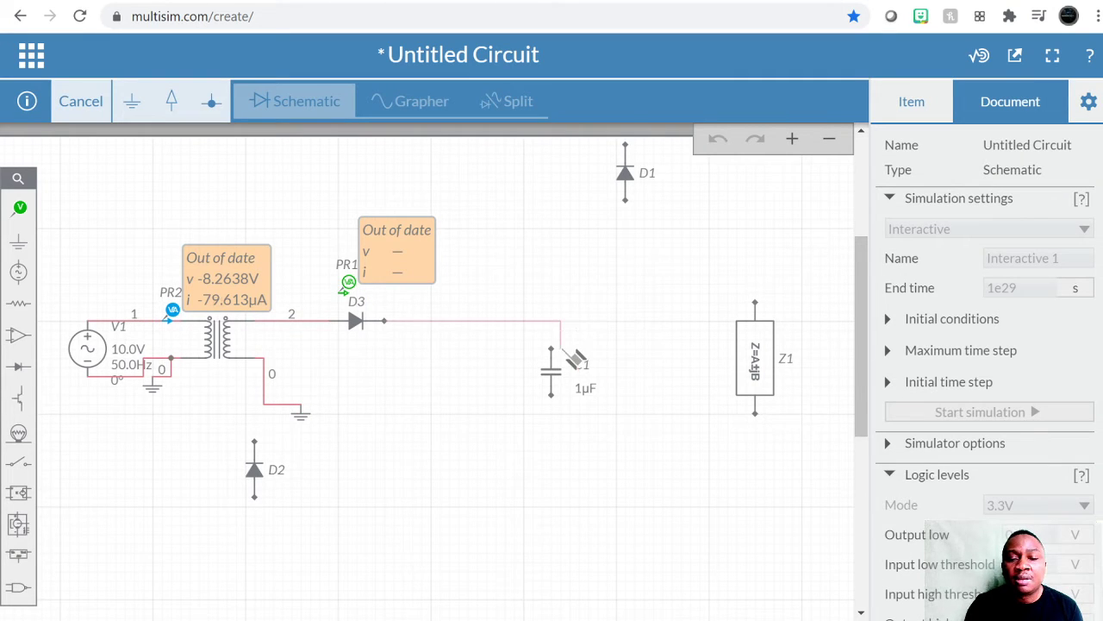
left_click(553, 349)
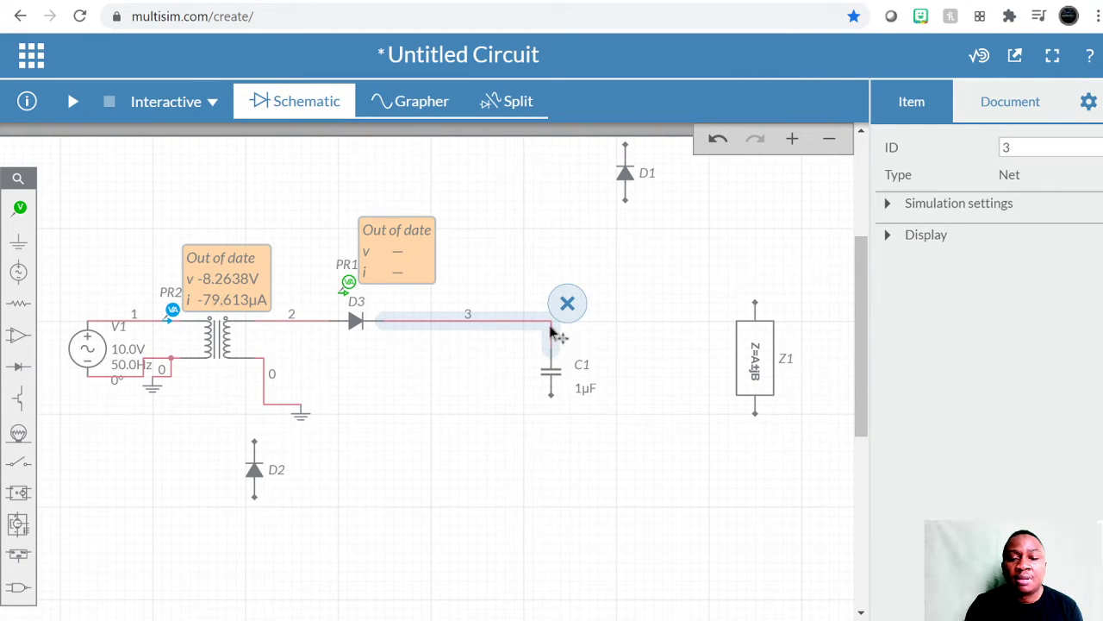
Move impedance block Z1 next to capacitor C1 and wire its upper terminal to the wire corner above C1
left_click_drag(761, 322, 641, 367)
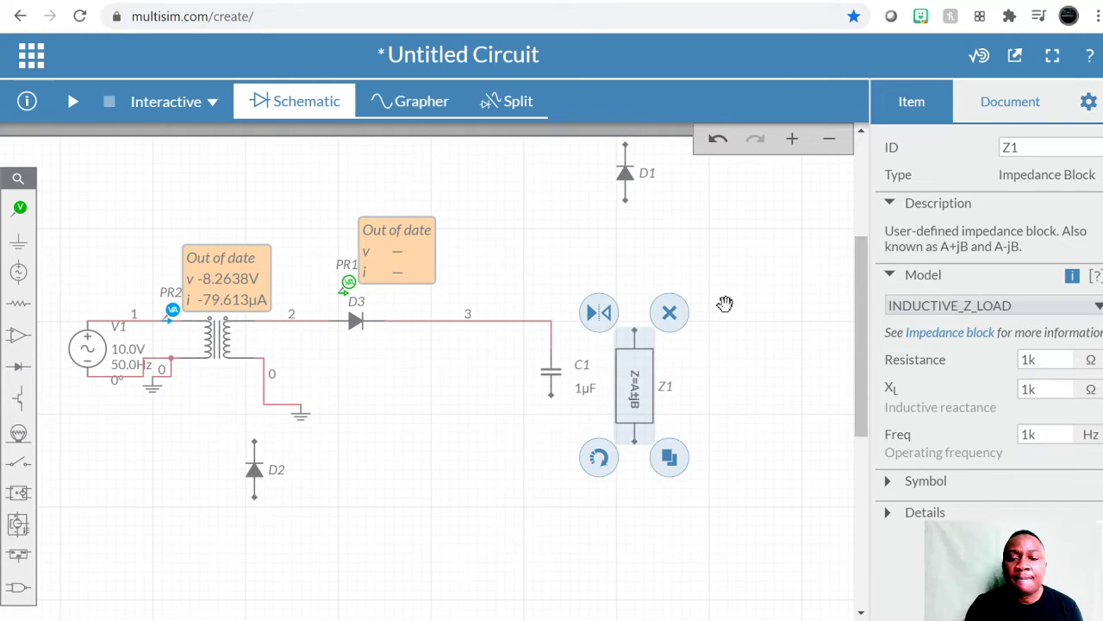
left_click(765, 238)
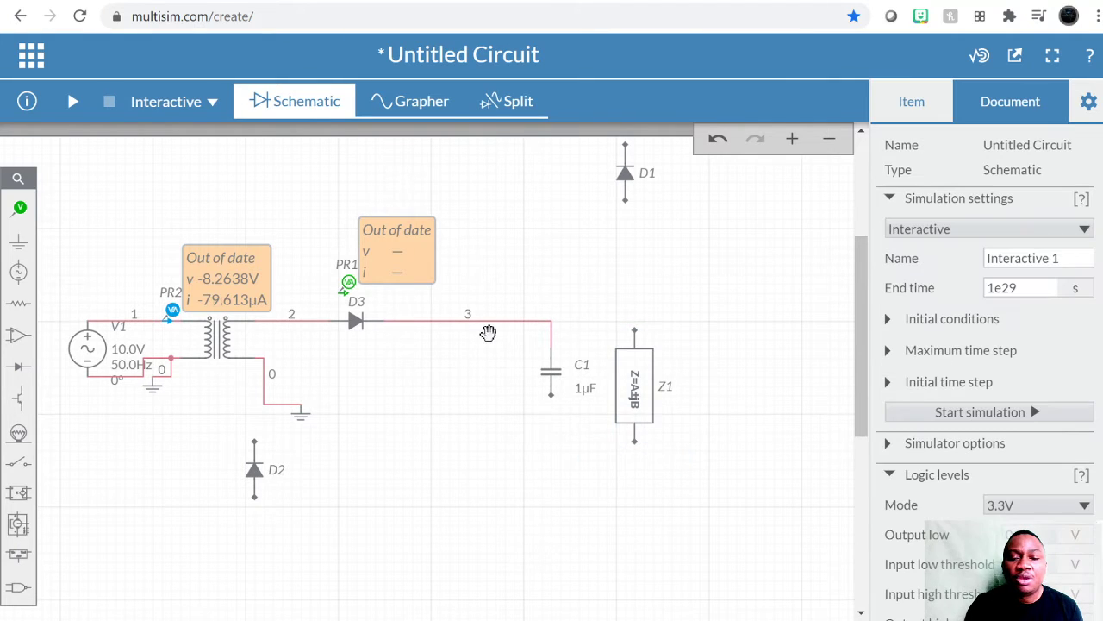
left_click(635, 333)
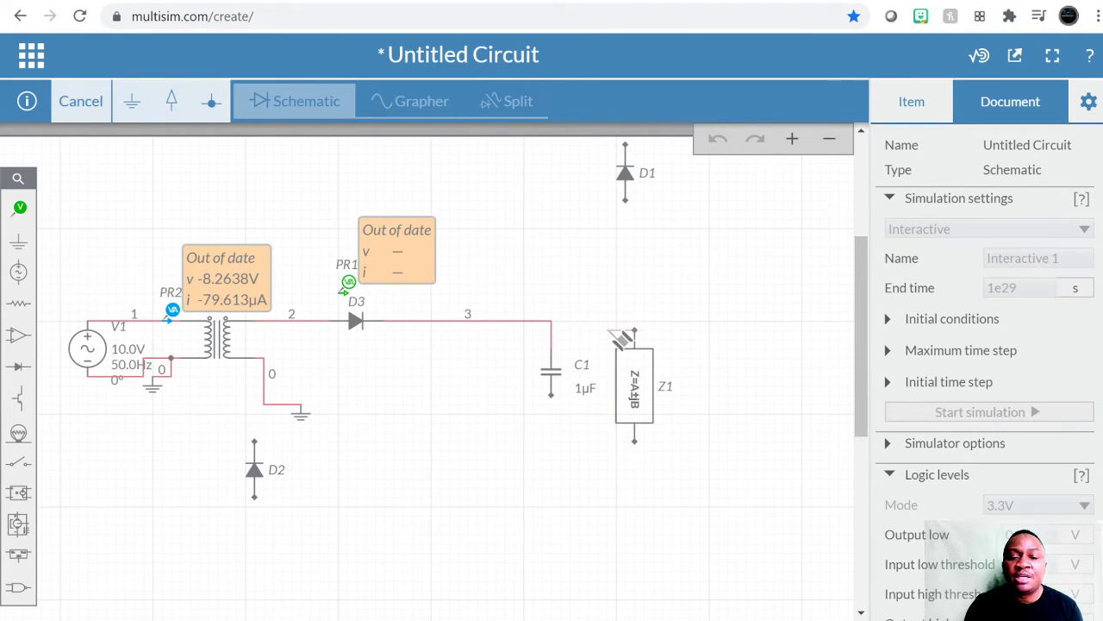
left_click(551, 321)
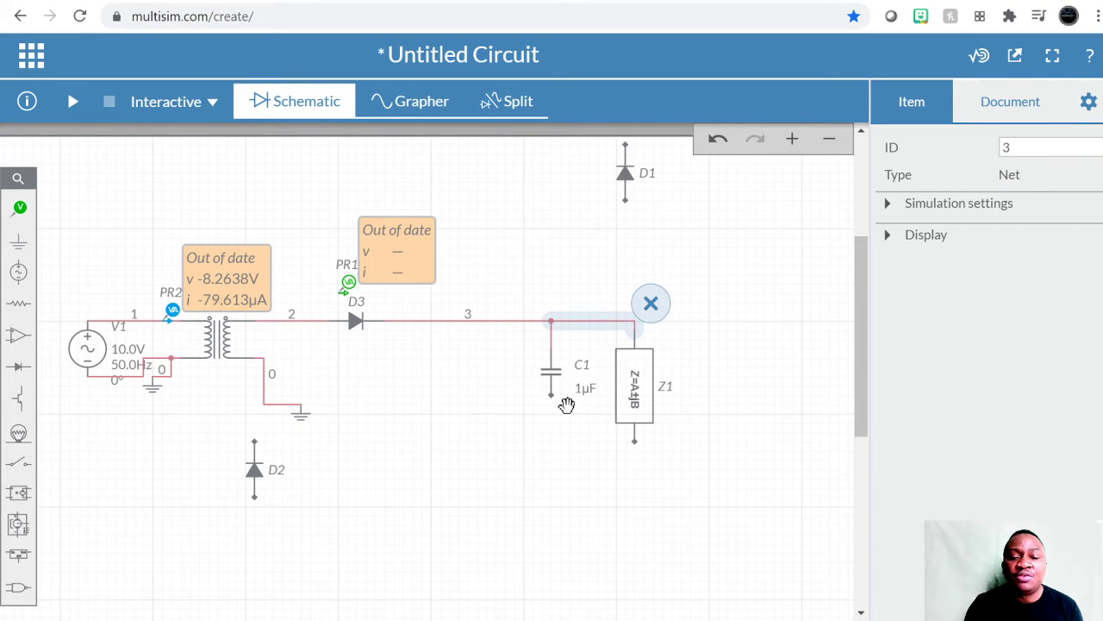
Wire the lower terminal of impedance block Z1 to the lower terminal of capacitor C1
left_click(636, 442)
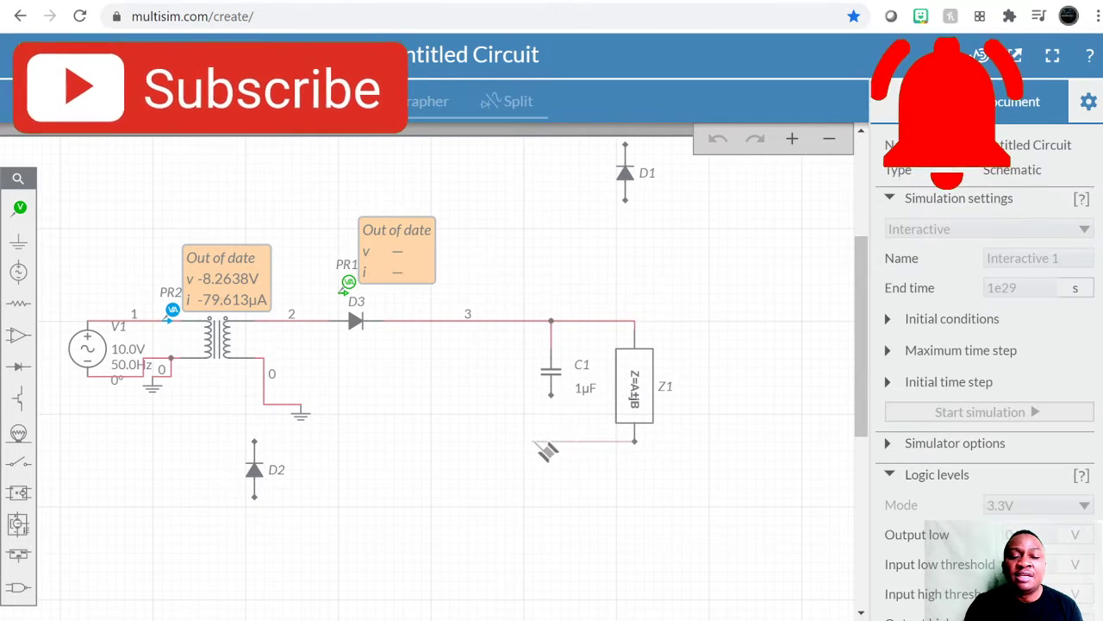
left_click(552, 395)
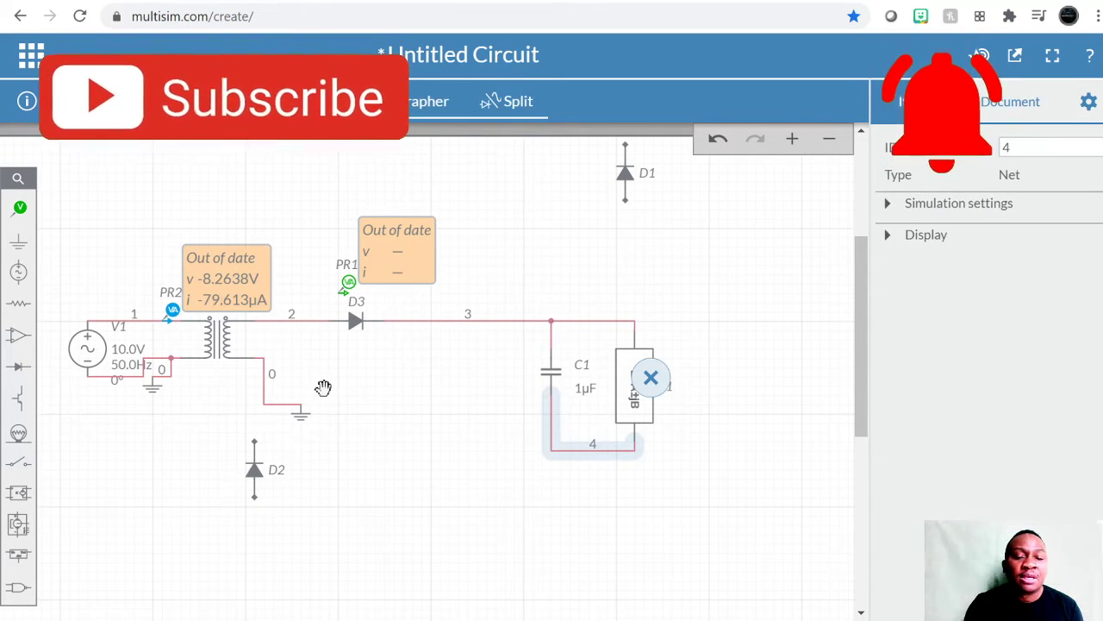
Delete the ground symbol and its wire from the transformer's lower secondary terminal
left_click_drag(311, 417, 305, 413)
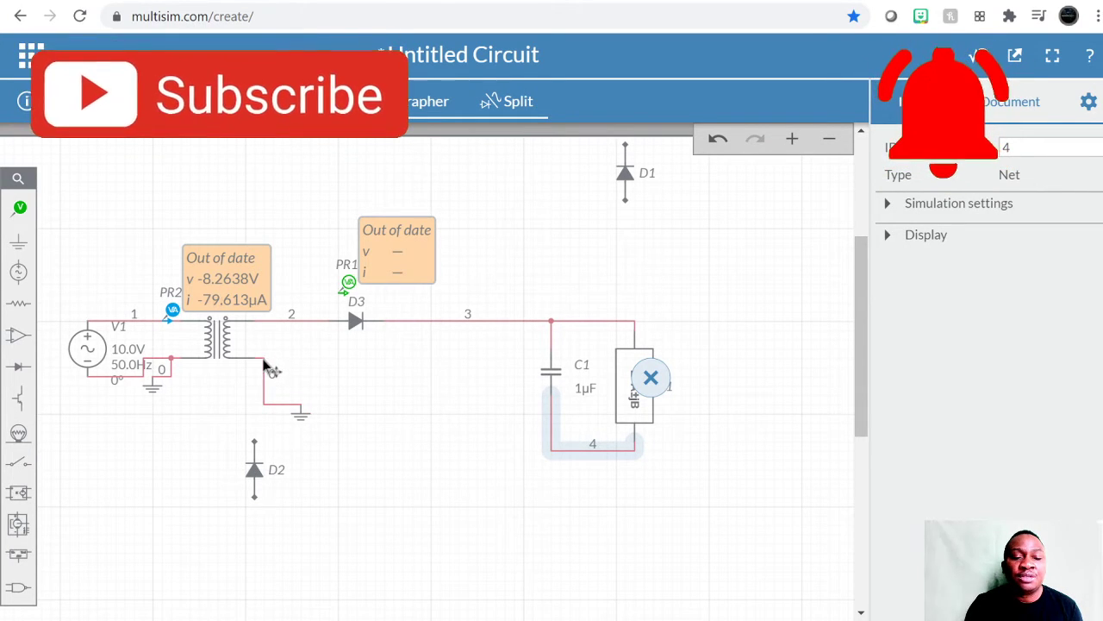
left_click(265, 365)
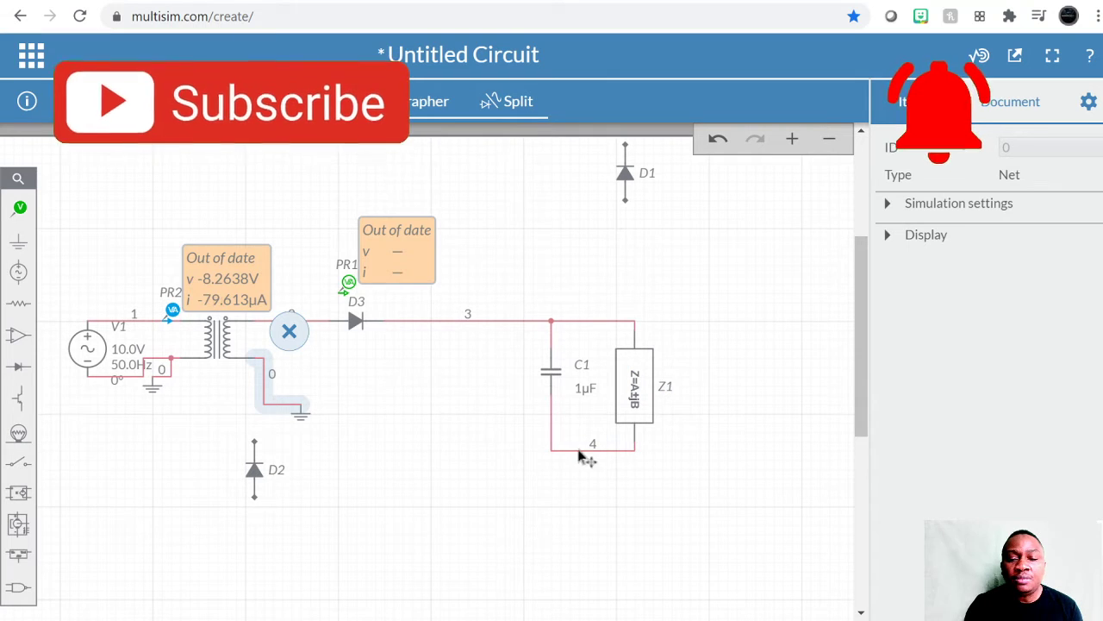
left_click(301, 418)
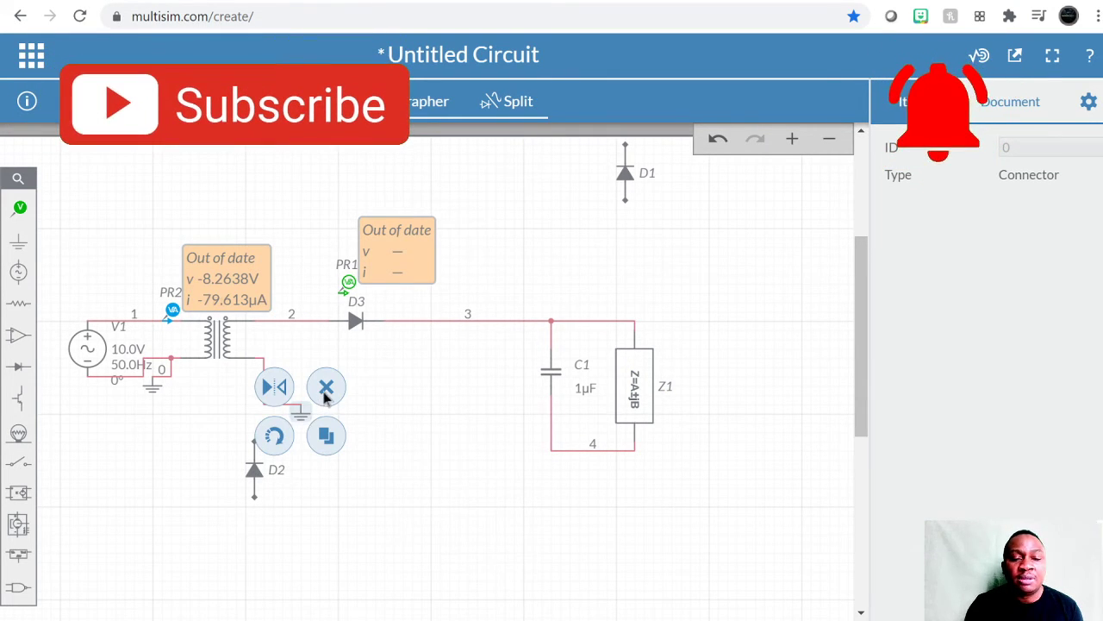
left_click(326, 395)
Wire the transformer's lower secondary terminal to the corner below C1 and shift the wire's vertical section closer to the transformer
left_click_drag(254, 357, 551, 450)
left_click(422, 423)
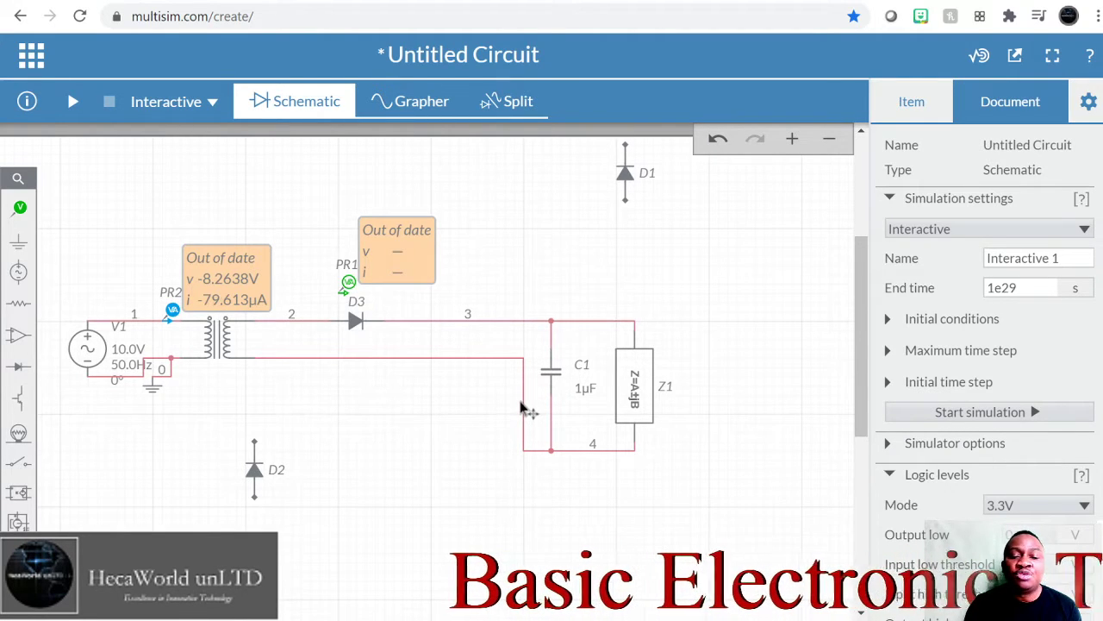
left_click_drag(526, 408, 423, 406)
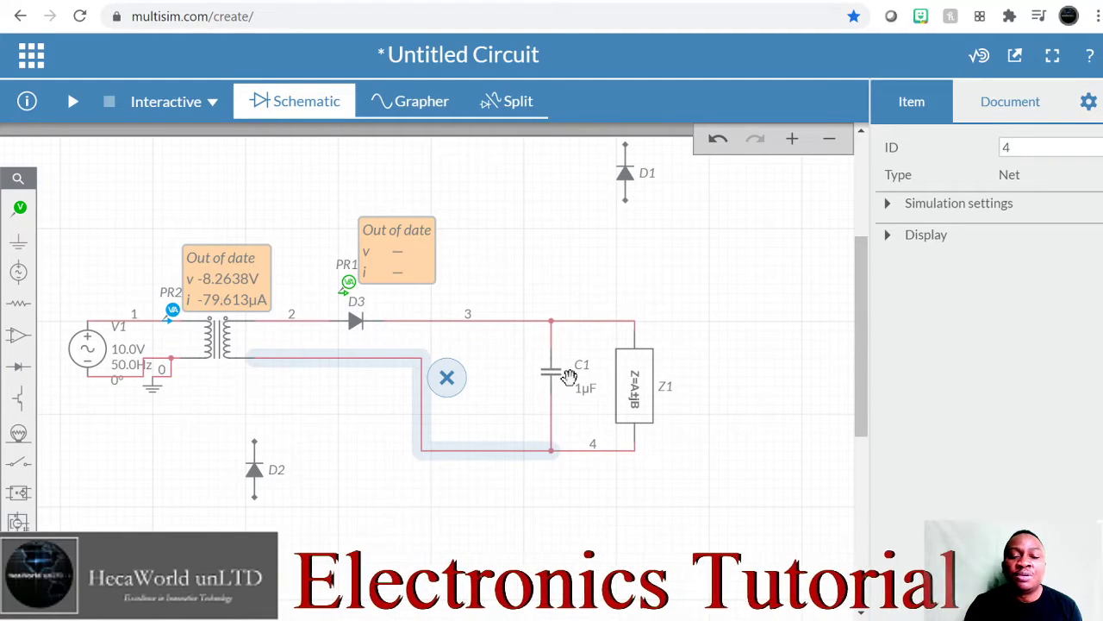
left_click(501, 388)
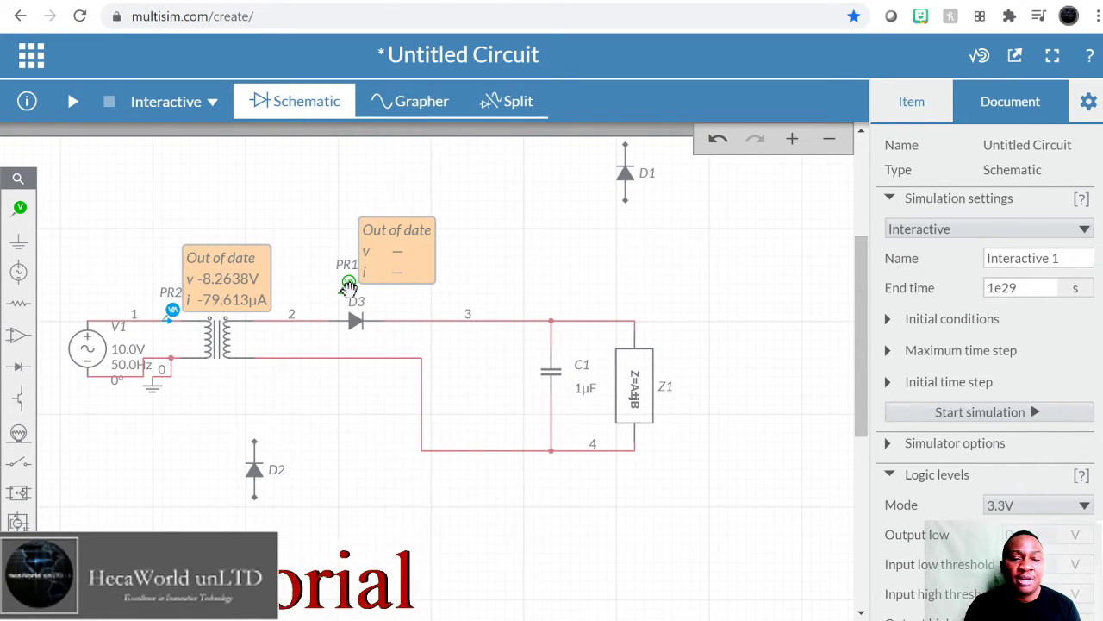
Attach probe PR1 to the wire before diode D3 and a second voltage-and-current probe to the wire between D3 and C1
left_click_drag(348, 284, 506, 312)
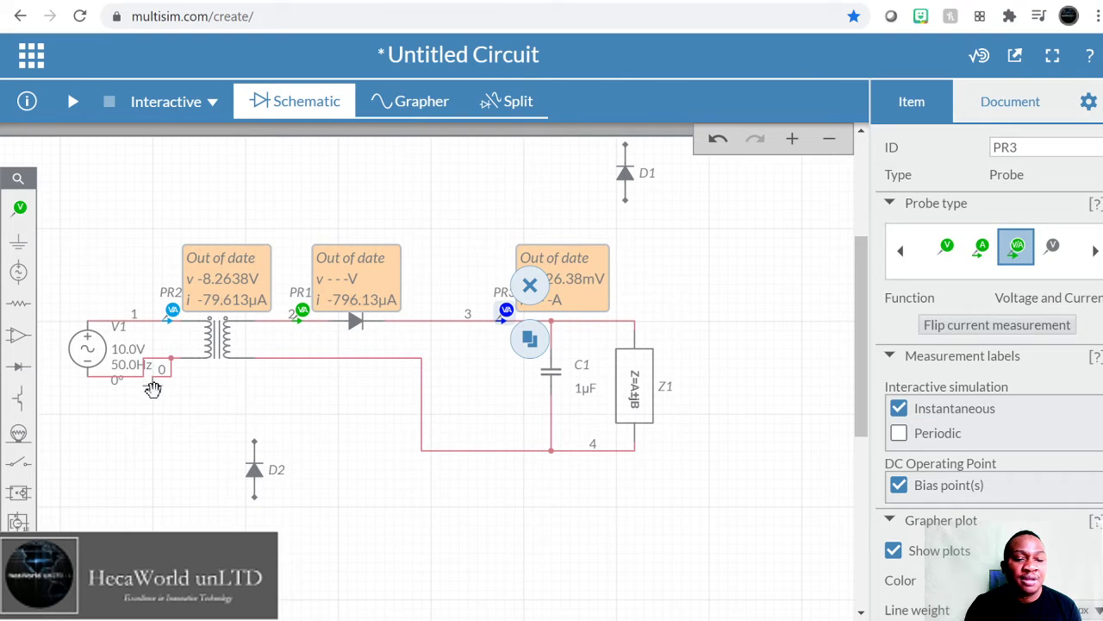
Duplicate the primary-side ground and attach the copy to the lower return wire of the secondary
left_click(150, 387)
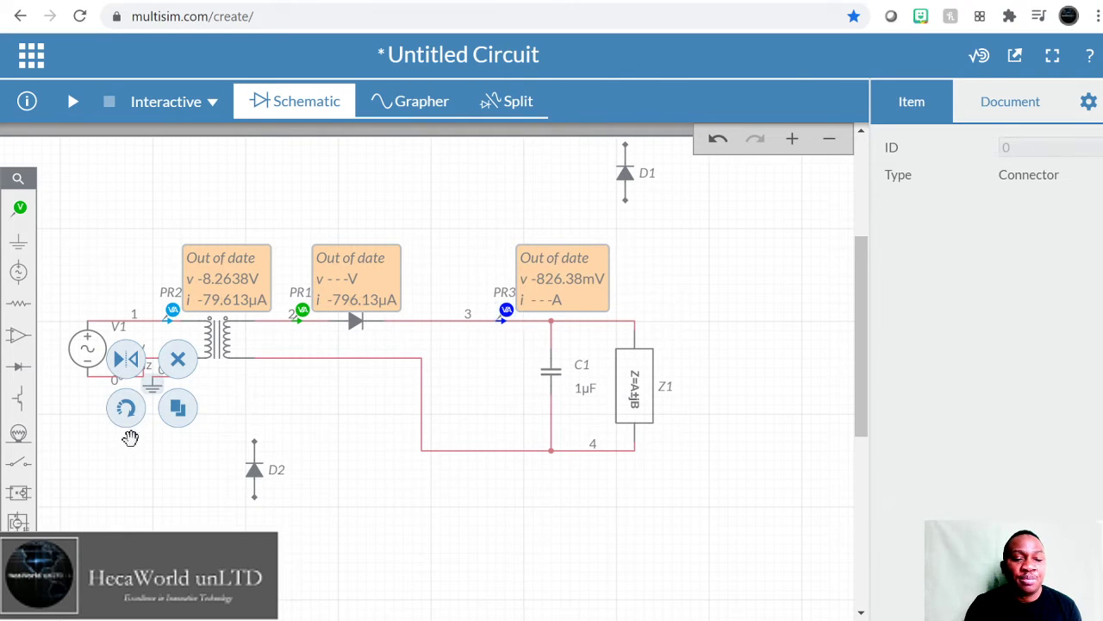
left_click(179, 411)
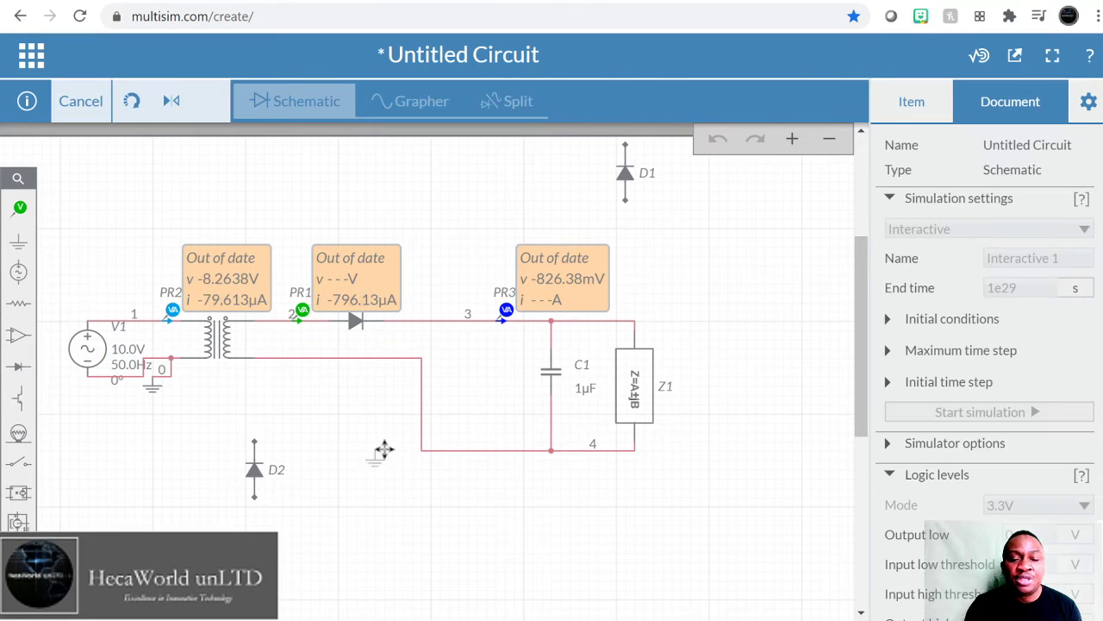
left_click(462, 458)
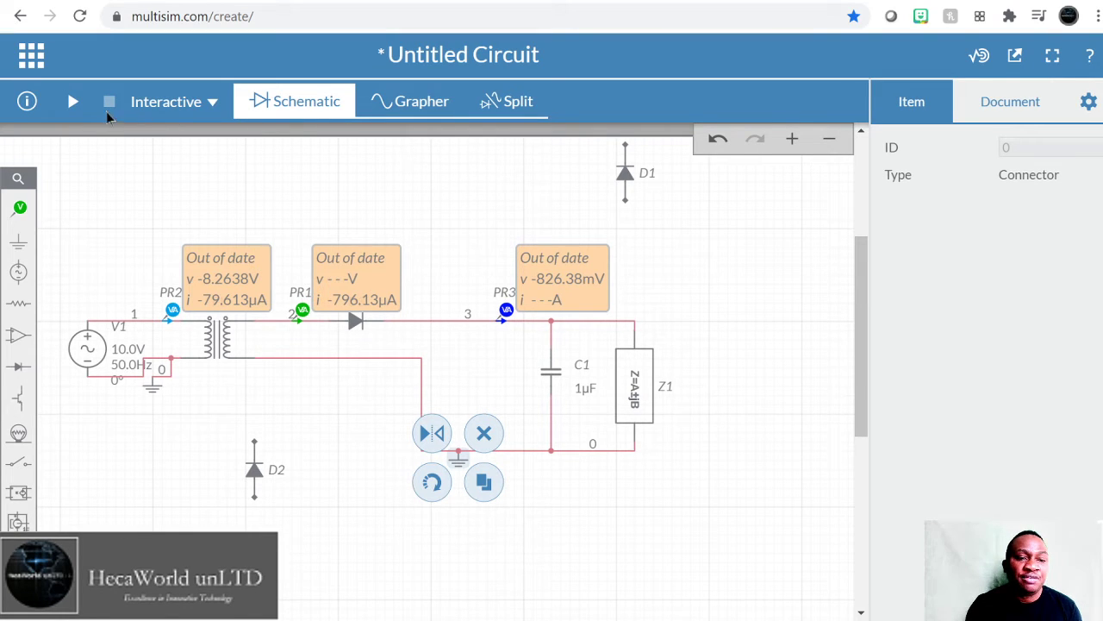
Run the interactive simulation, hide the errors and warnings, and view the probe waveforms in the Grapher
left_click(73, 103)
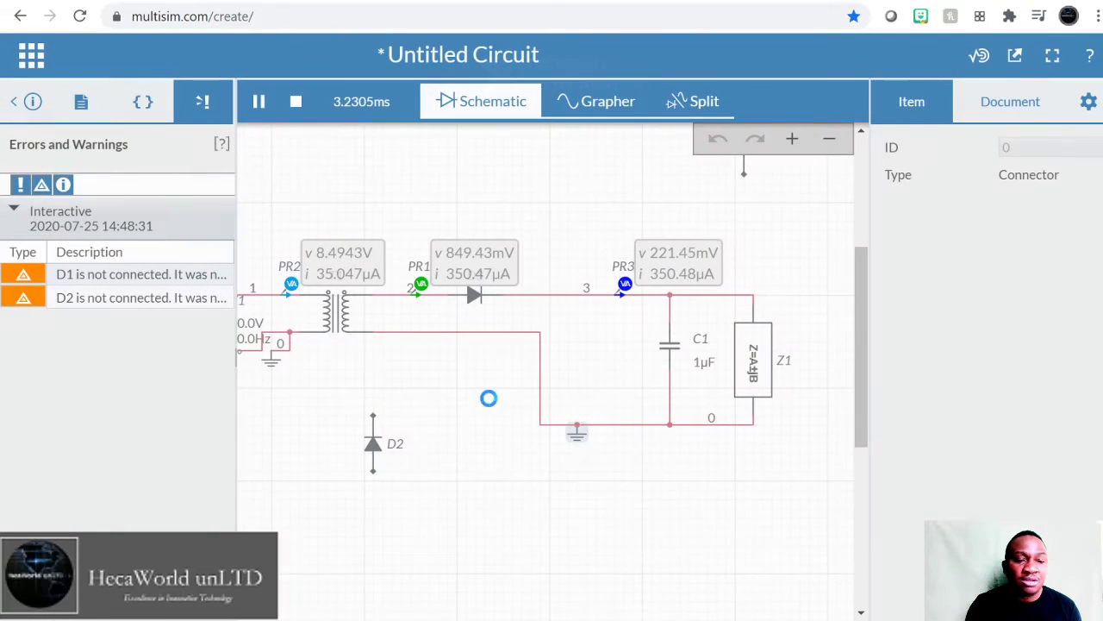
left_click(11, 103)
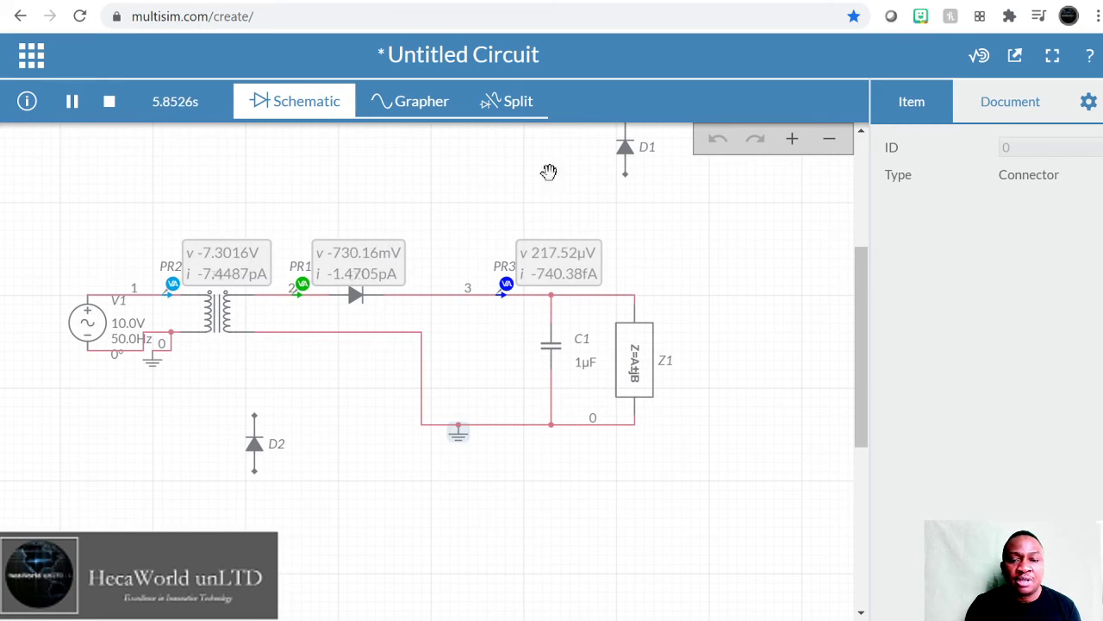
left_click(401, 101)
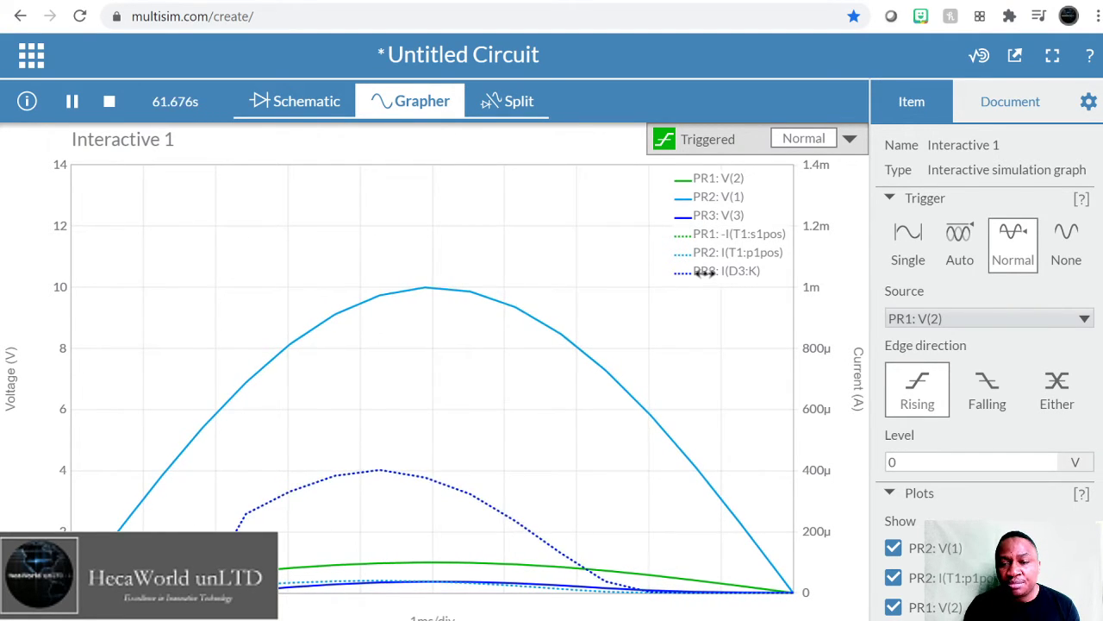
Return to the circuit and set capacitor C1's capacitance to 1.00 mF with the schematic and graph shown side by side
left_click(293, 104)
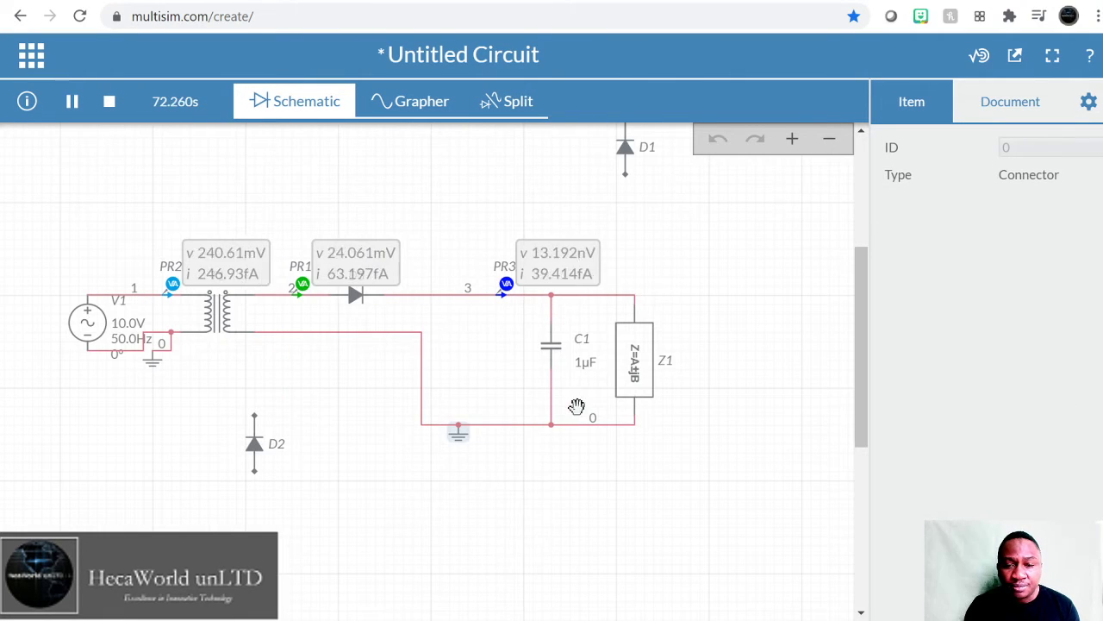
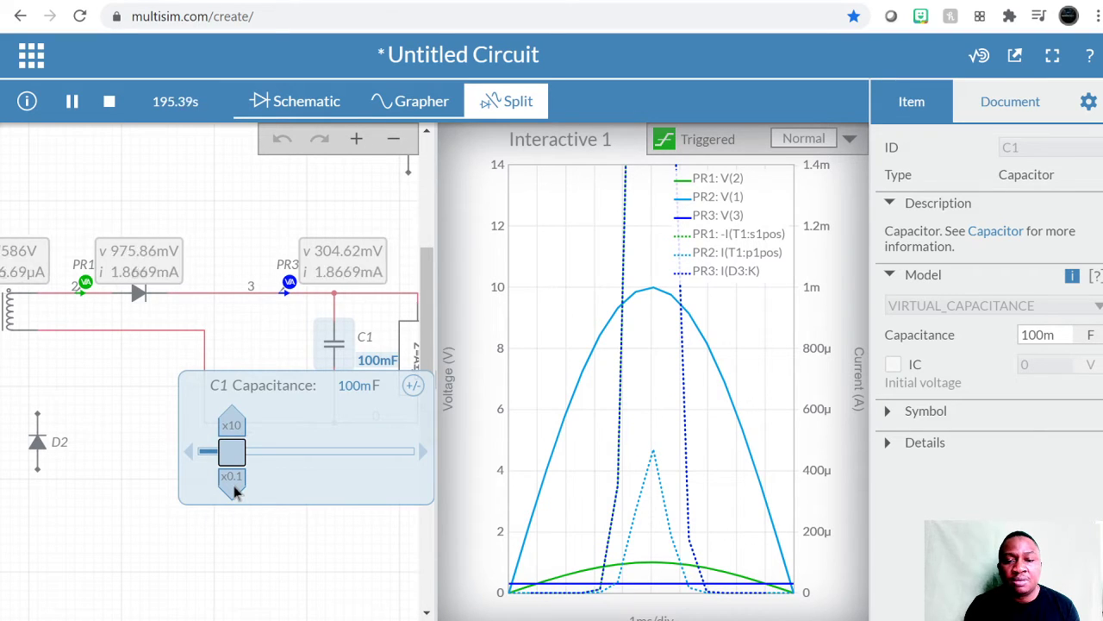
left_click(233, 479)
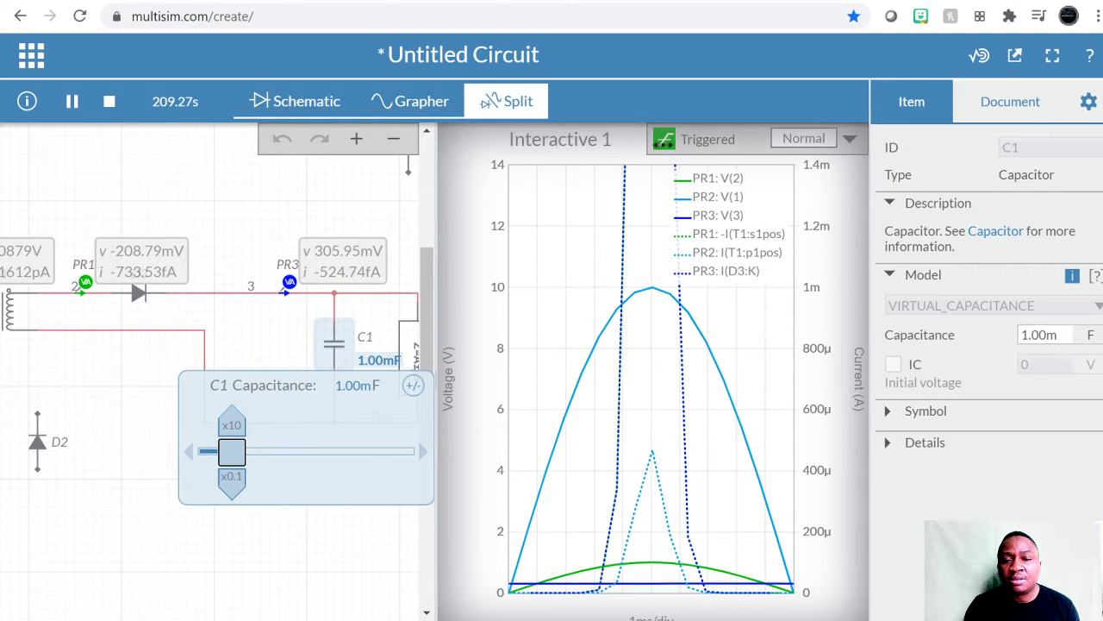
Try the graph's Auto and None trigger modes, ending with the Single mode
left_click(435, 491)
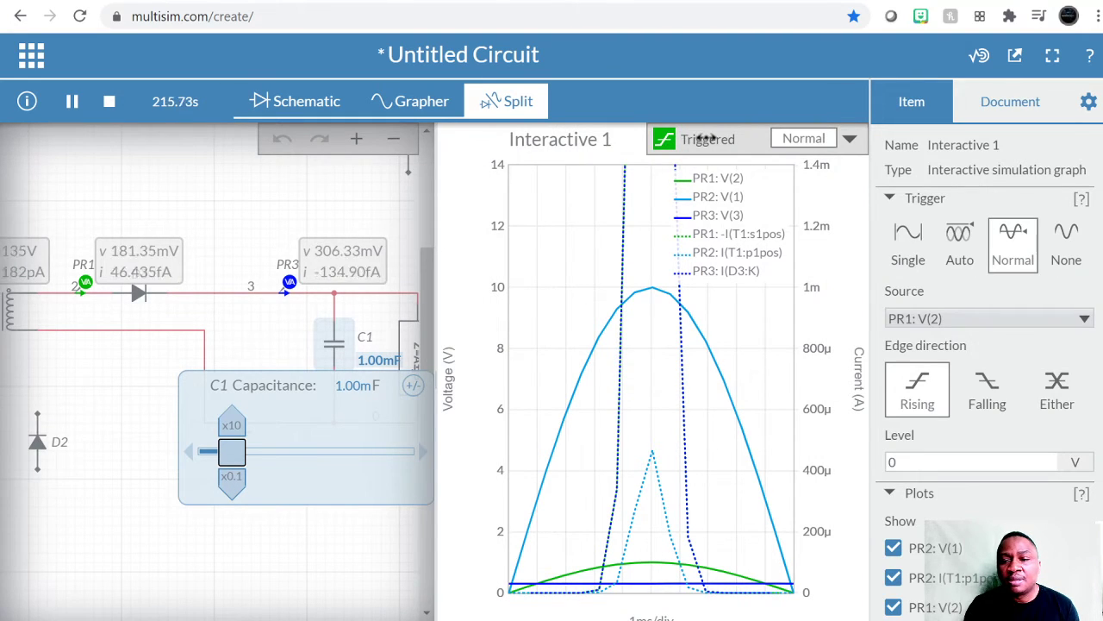
left_click(967, 237)
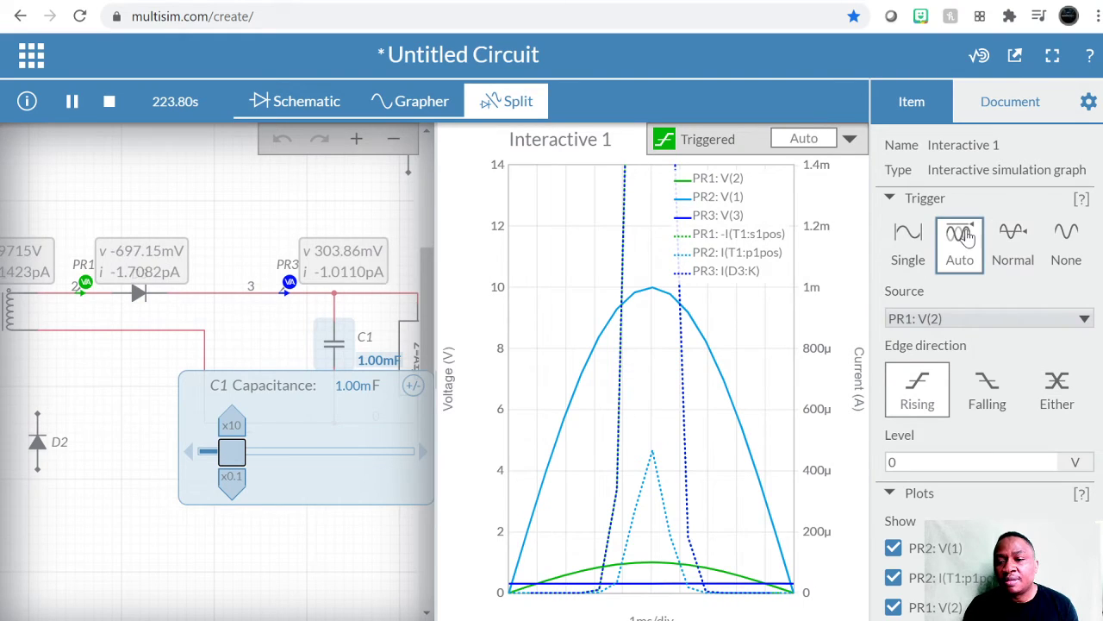
left_click(1074, 247)
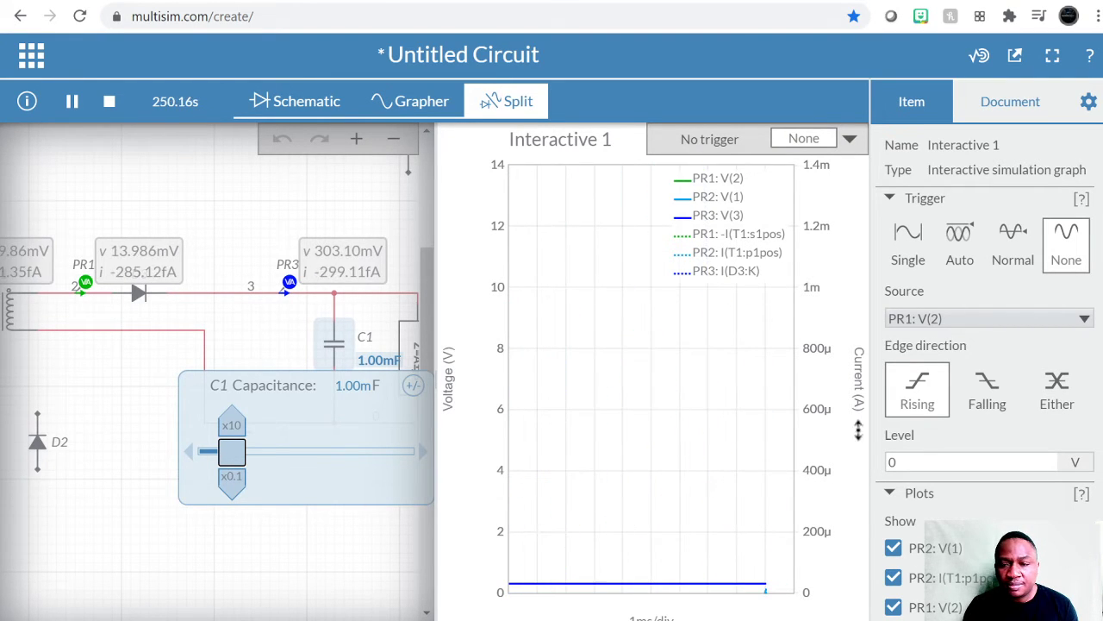
left_click(912, 248)
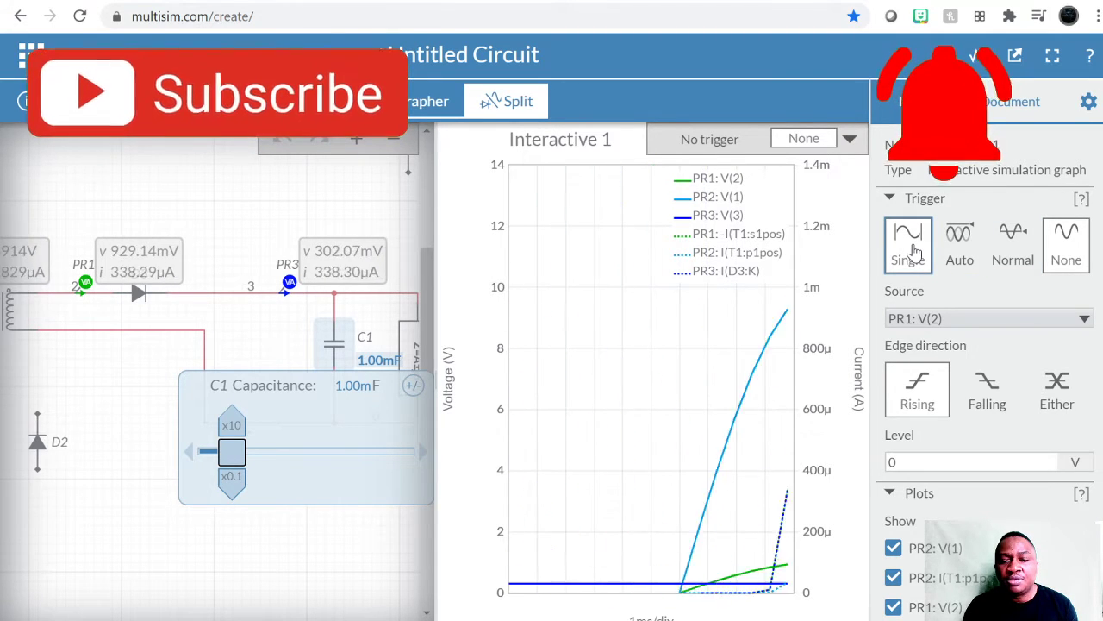
left_click(916, 250)
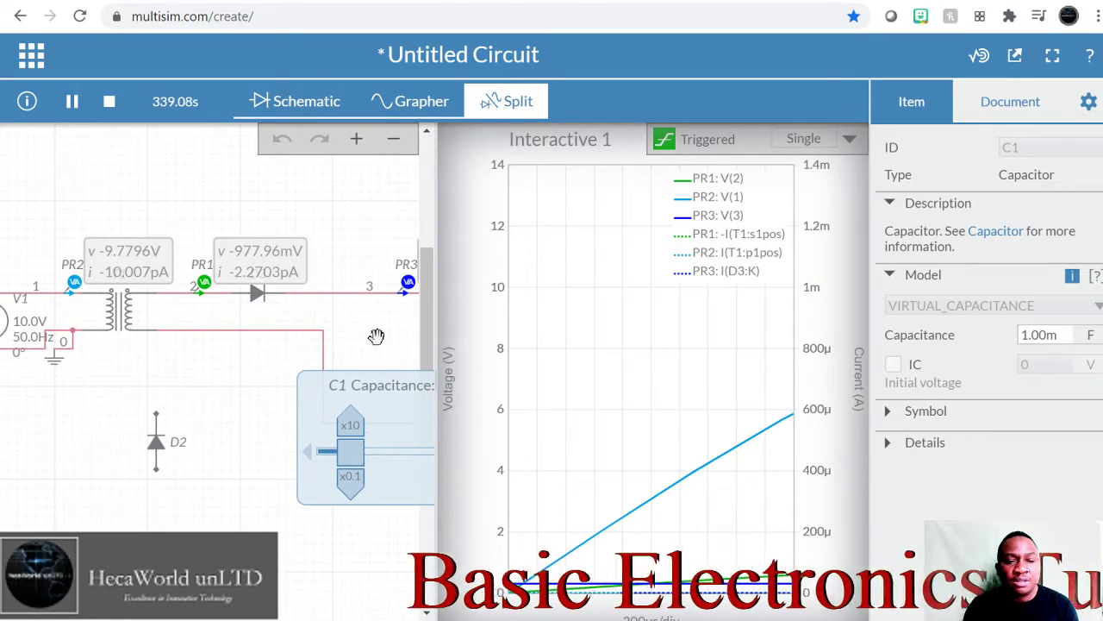
Stop the simulation and delete probes PR2 and PR1 from the circuit
left_click(108, 101)
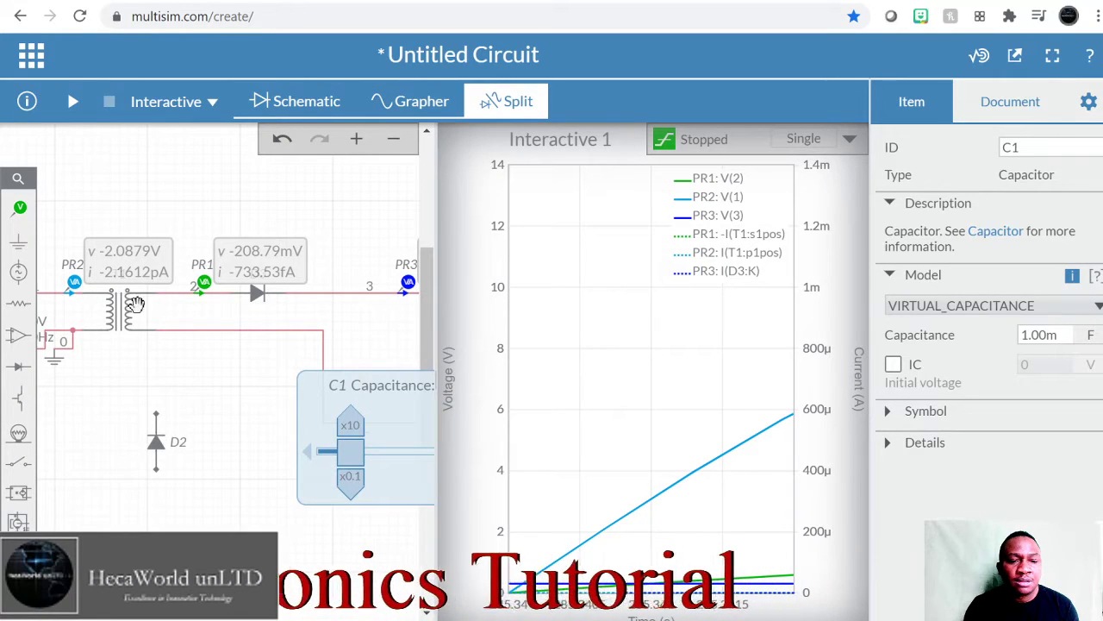
left_click(73, 281)
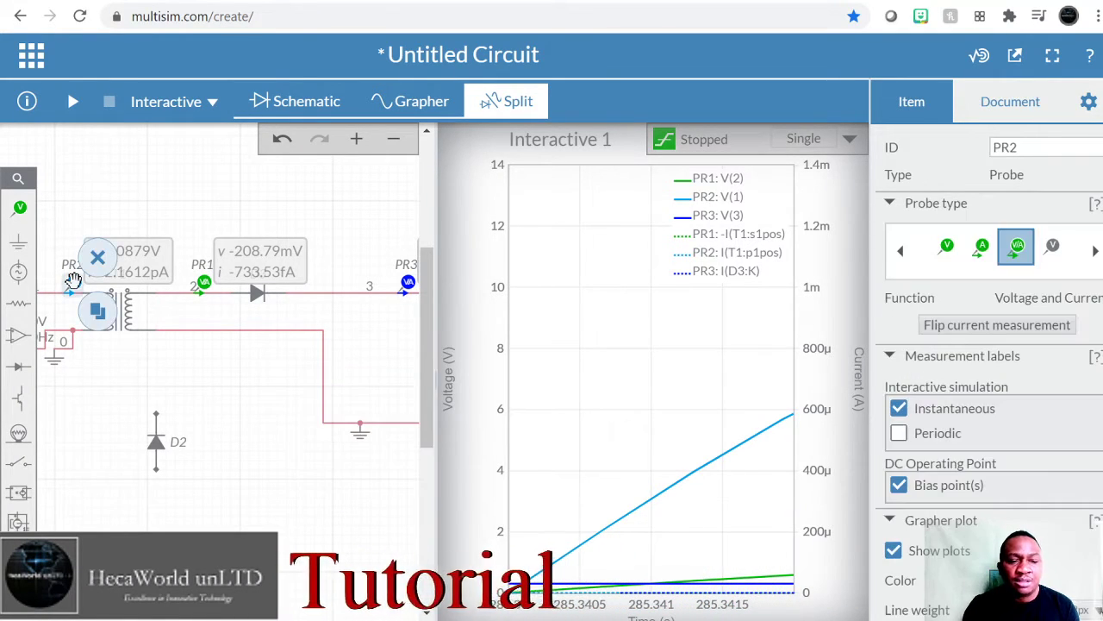
left_click(98, 258)
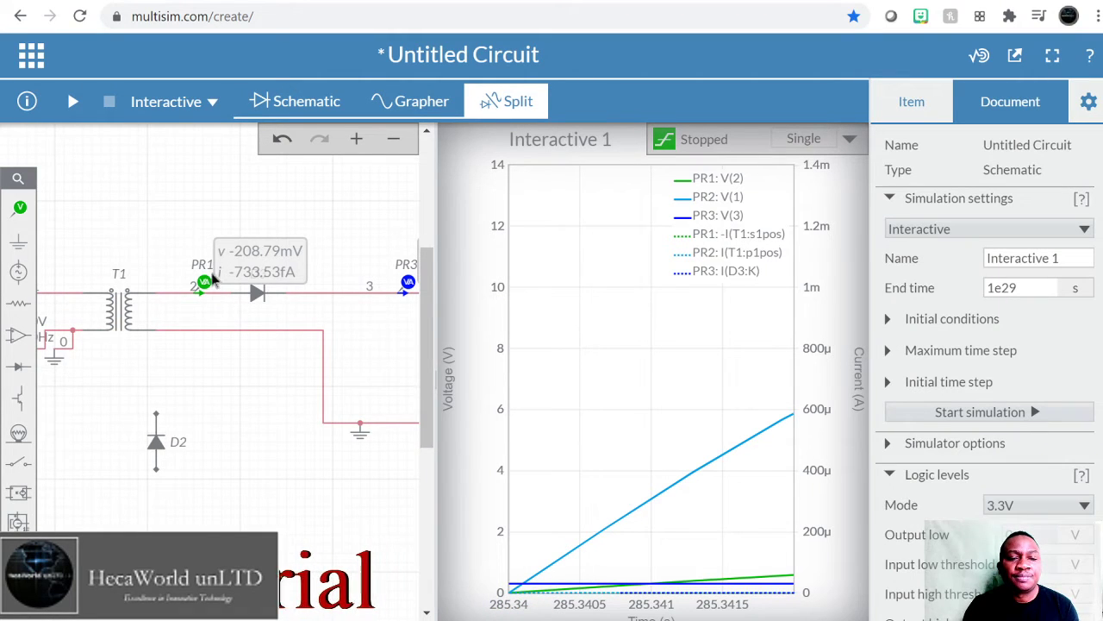
left_click(203, 278)
left_click(228, 258)
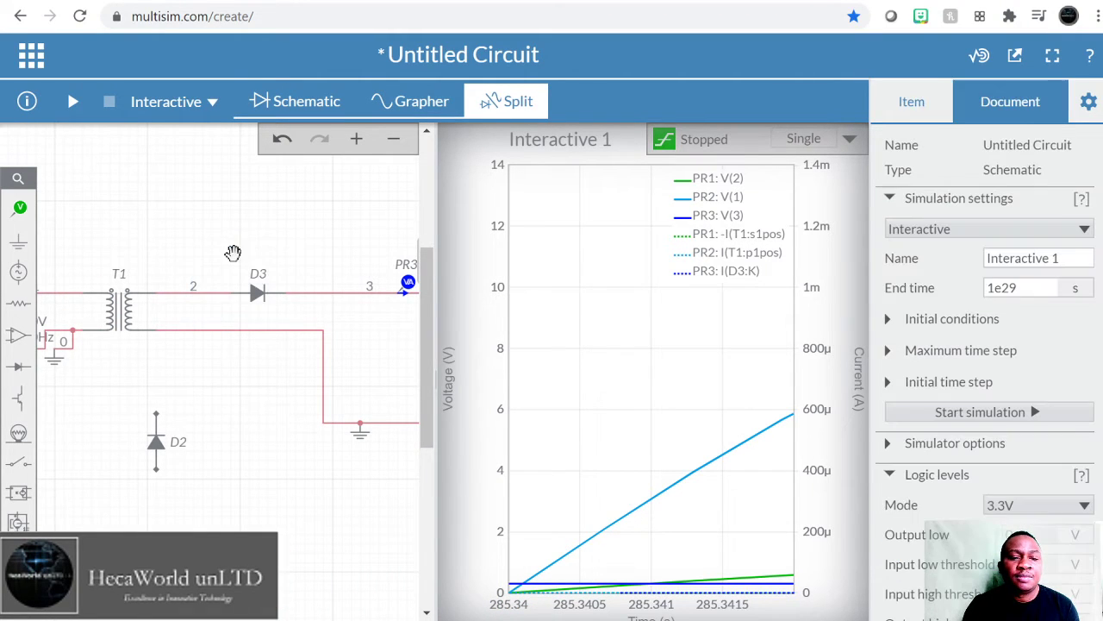
Run the simulation again with only probe PR3 plotted and set the graph trigger to None
left_click(72, 102)
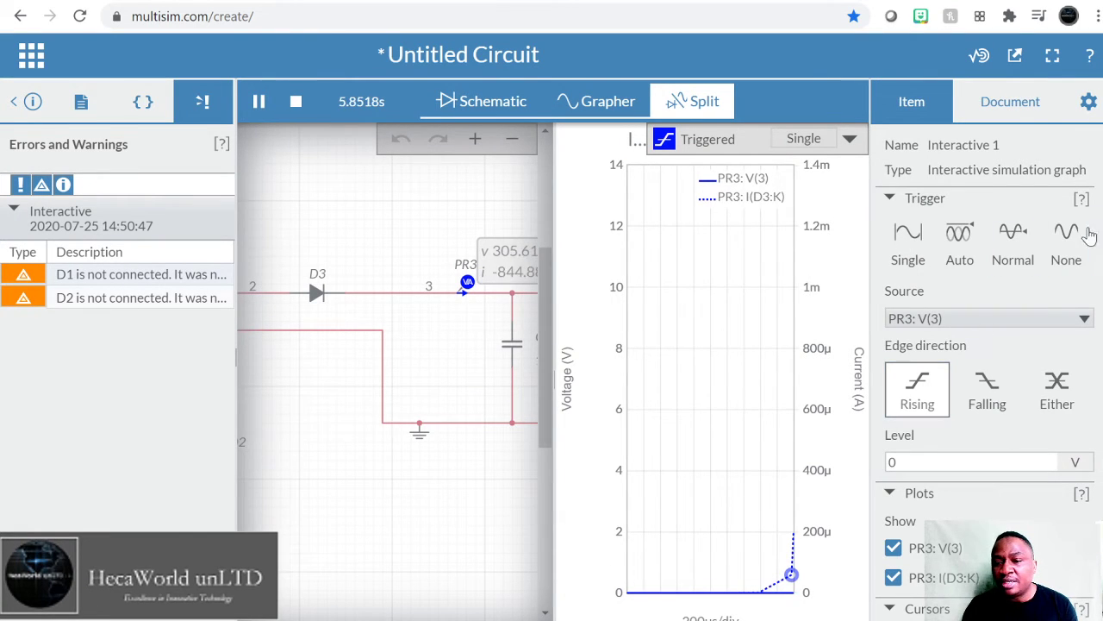
left_click(1067, 244)
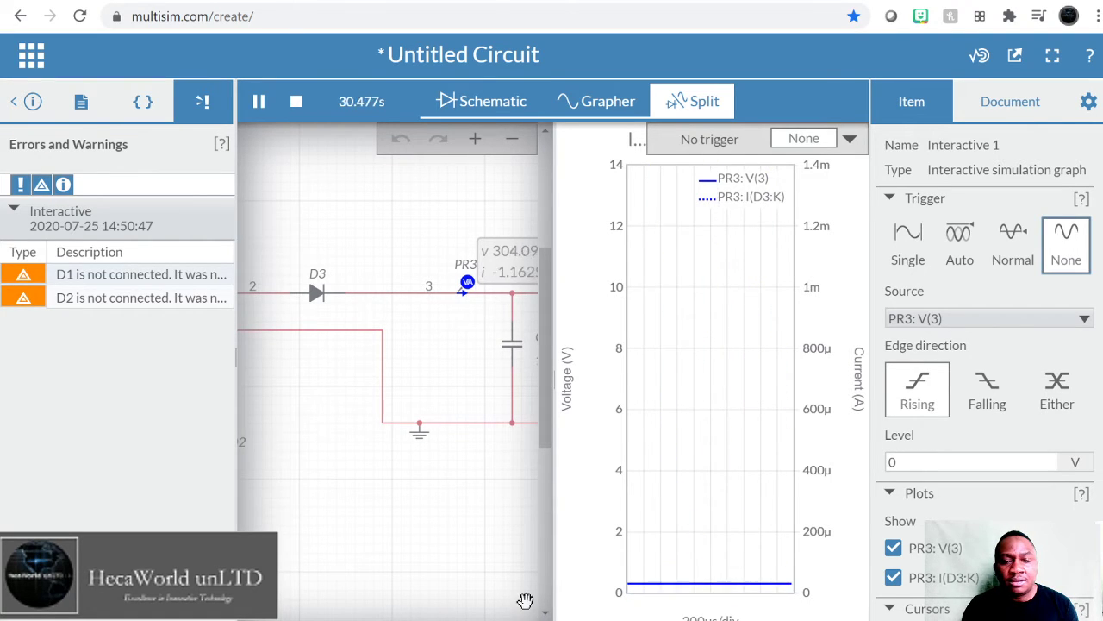
mouse_move(388, 387)
left_mouse_down()
mouse_move(516, 388)
mouse_move(327, 388)
mouse_move(528, 388)
mouse_move(474, 388)
left_mouse_up()
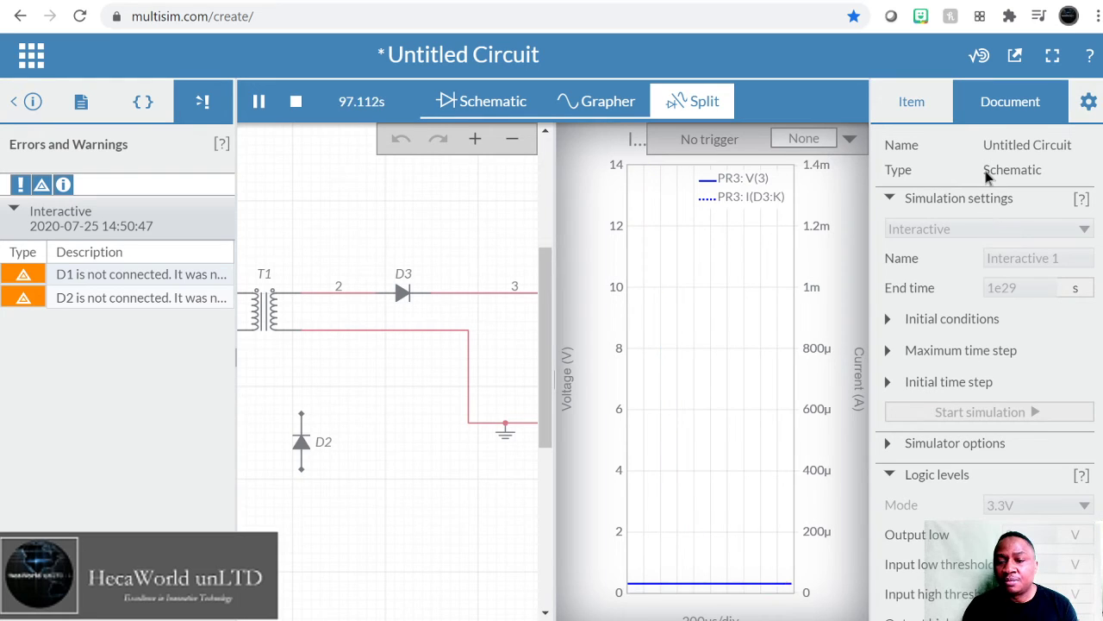
Show the graph in the full Grapher view and set the trigger's edge direction to Either
left_click(595, 102)
left_click(987, 392)
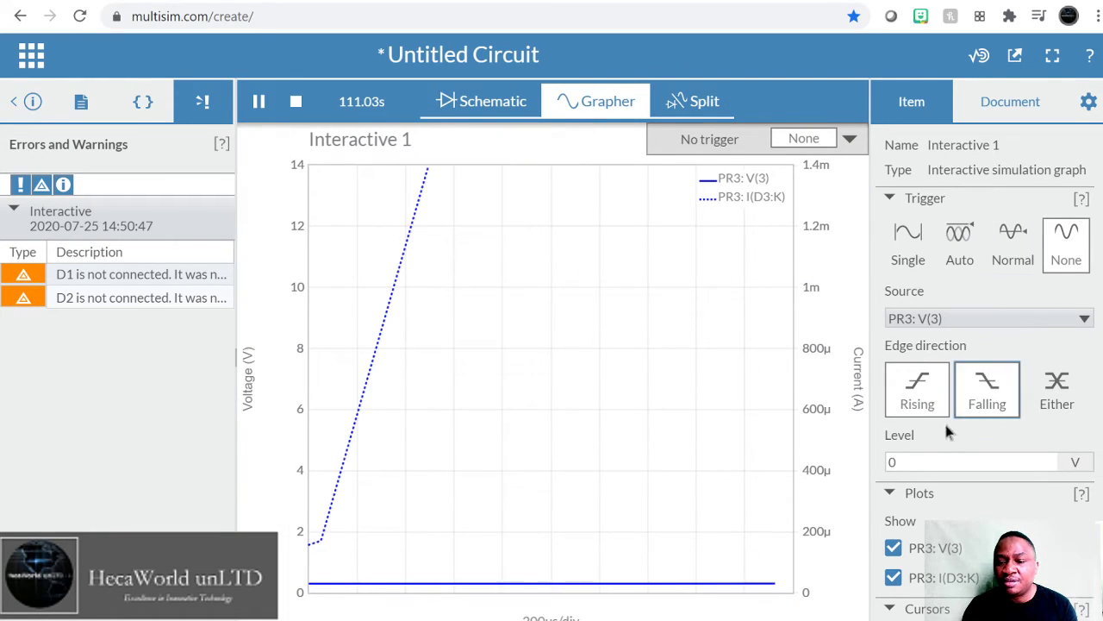
left_click(939, 392)
left_click(991, 384)
left_click(1058, 385)
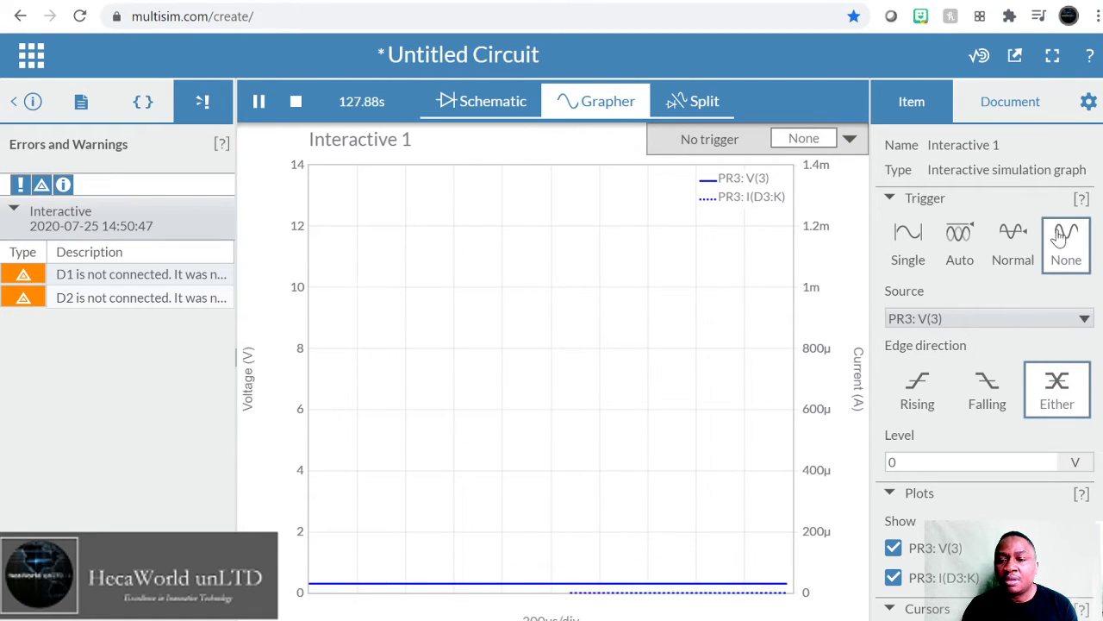
Try the Single trigger mode for PR3's plot and settle on the Auto mode
left_click(909, 243)
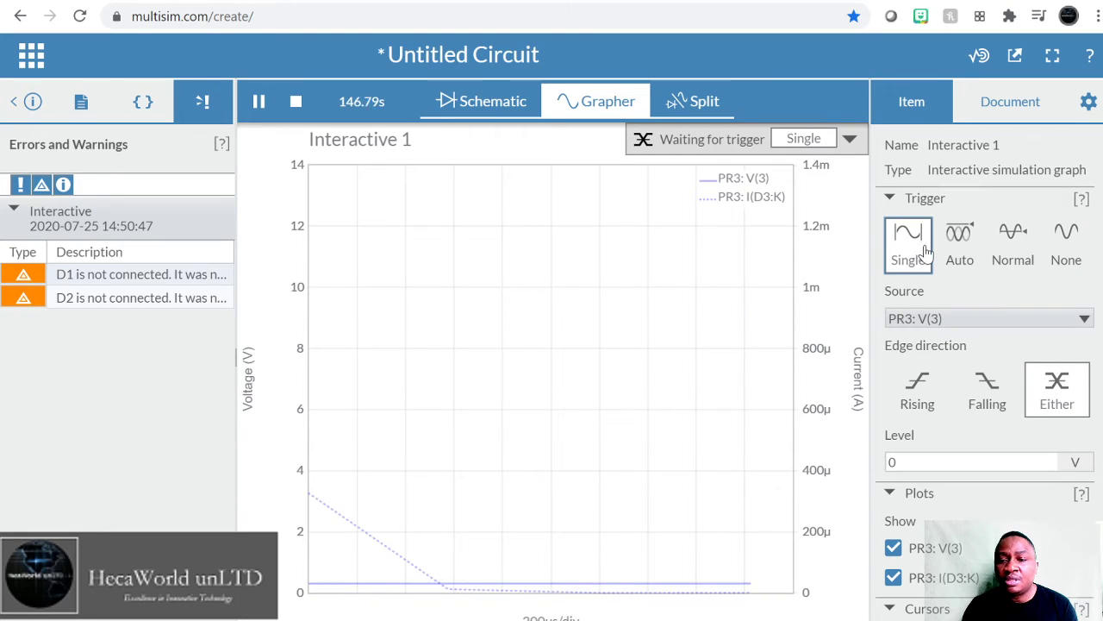
left_click(851, 140)
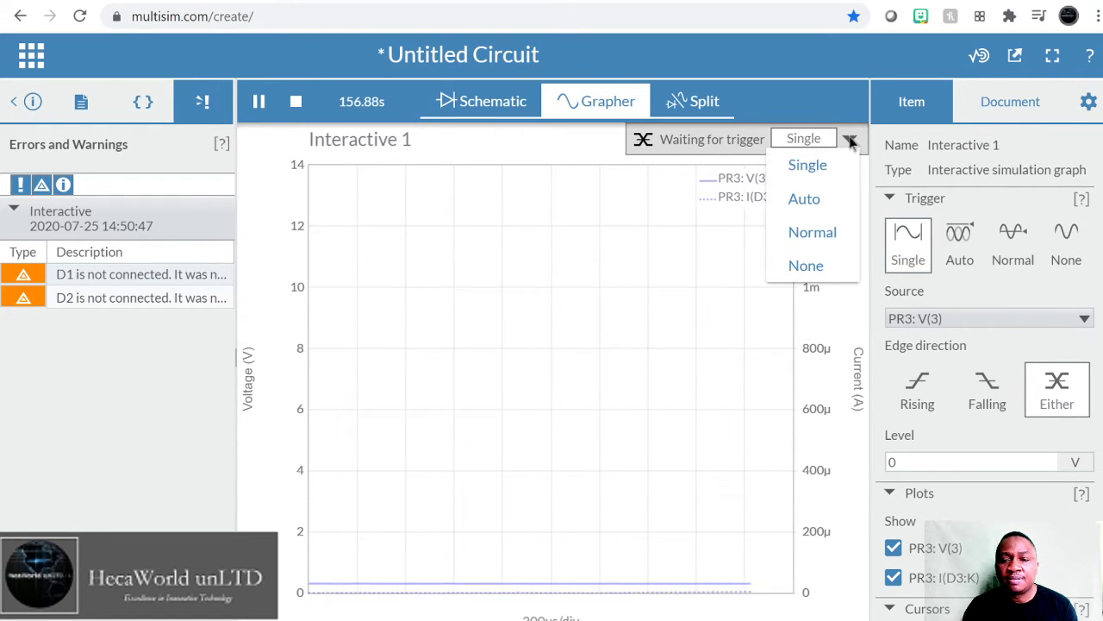
left_click(803, 199)
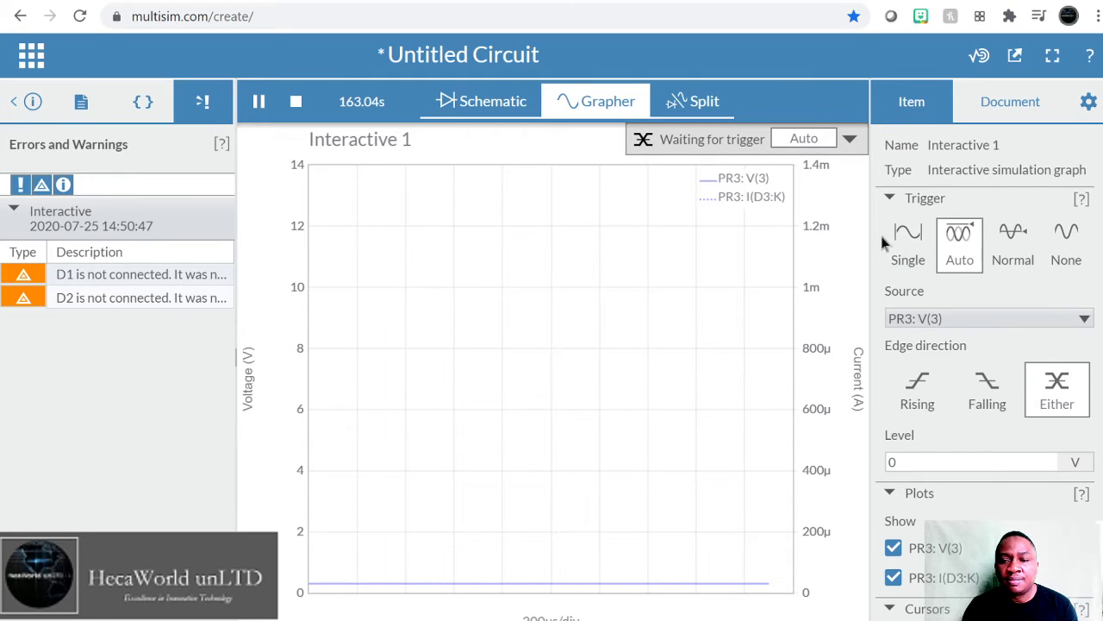
Try the Auto and Single trigger modes for PR3's plot and set the graph trigger to None
left_click(957, 247)
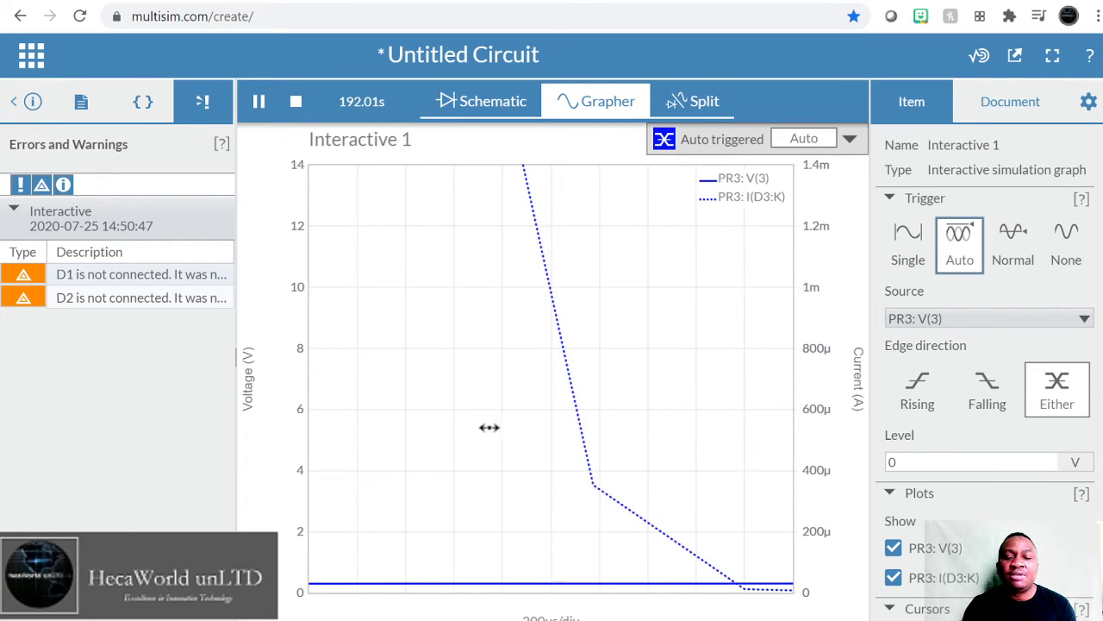
left_click(910, 247)
left_click(1067, 243)
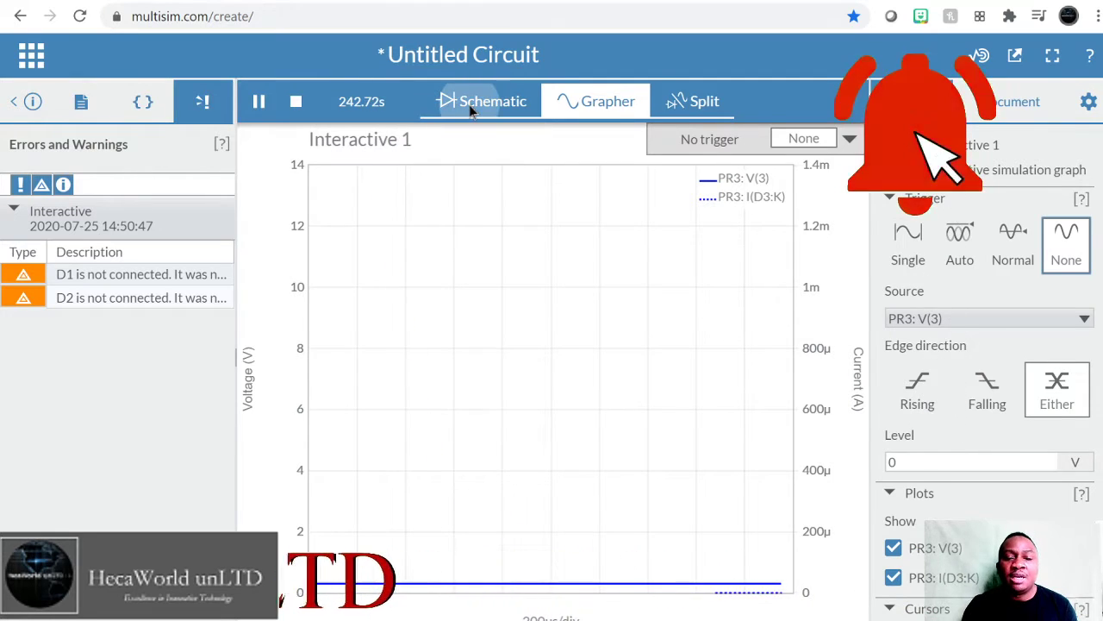
Stop the simulation, and in the schematic delete diode D3 and the wire from the transformer's lower secondary terminal to ground
left_click(468, 105)
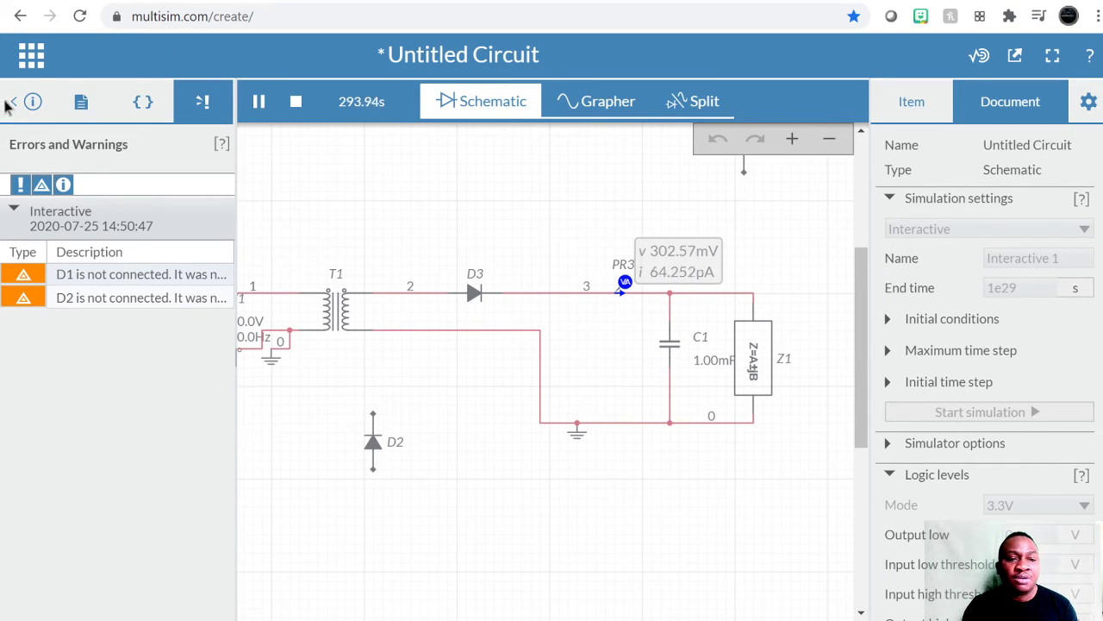
left_click(31, 102)
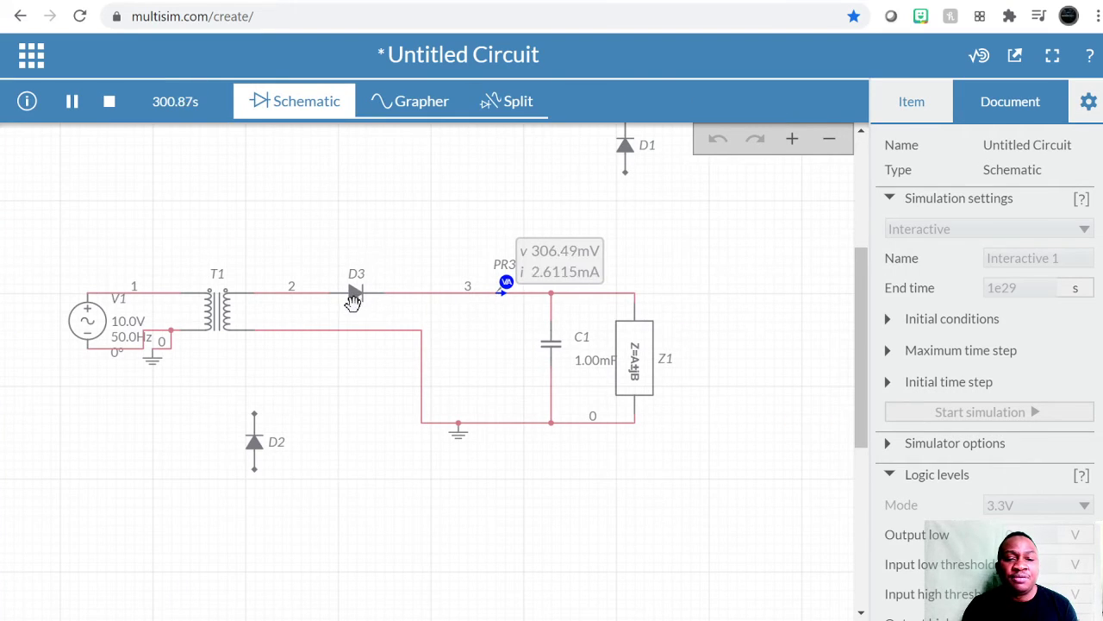
left_click(356, 295)
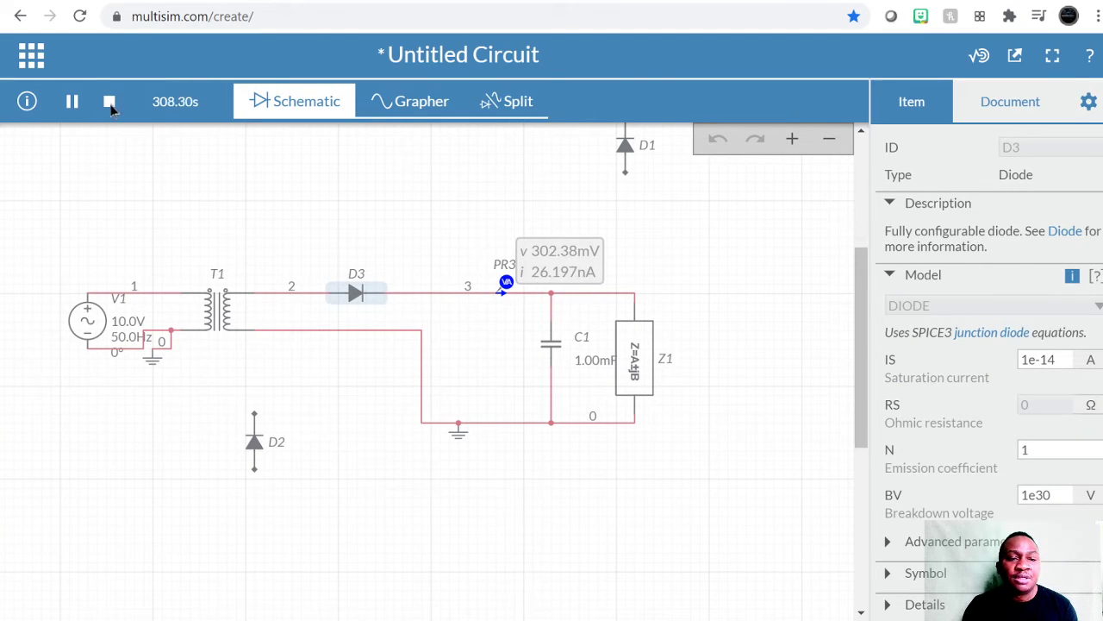
left_click(110, 102)
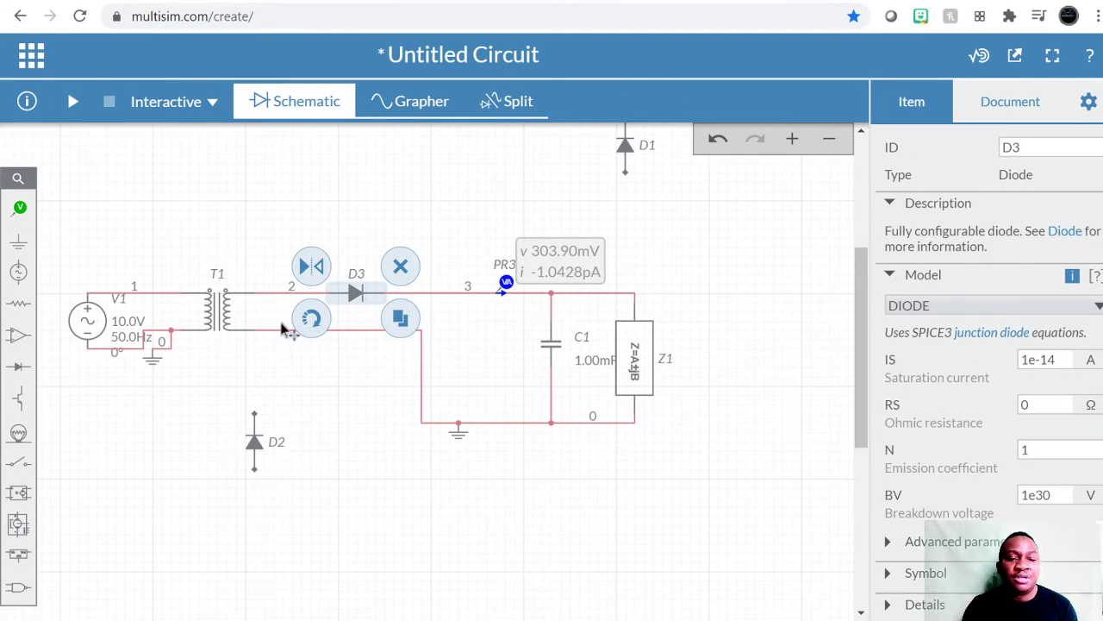
left_click(400, 267)
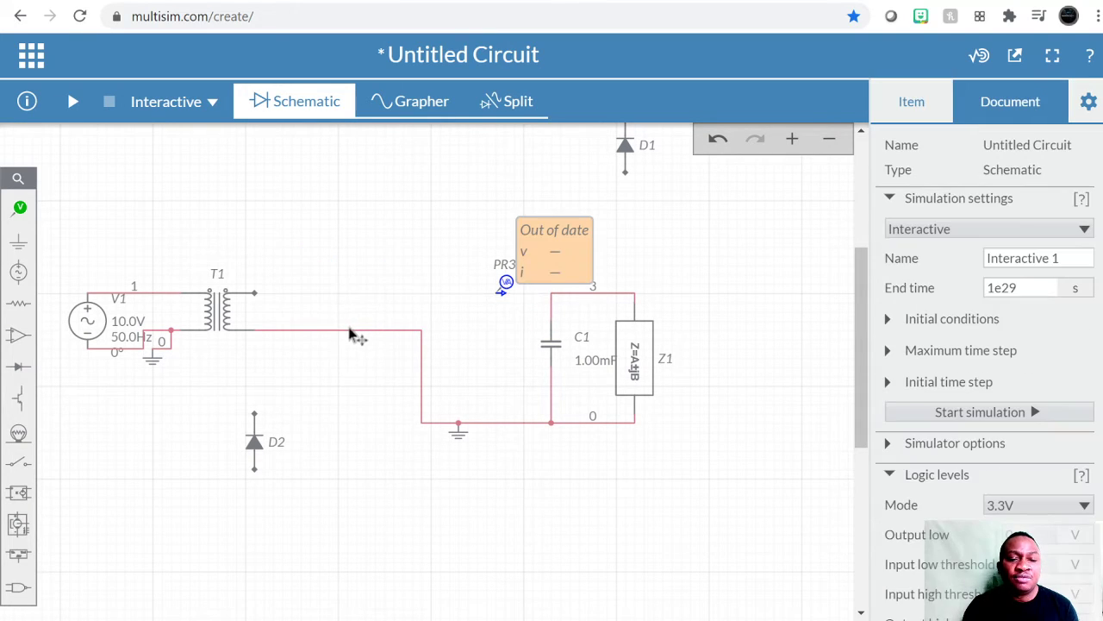
left_click(351, 334)
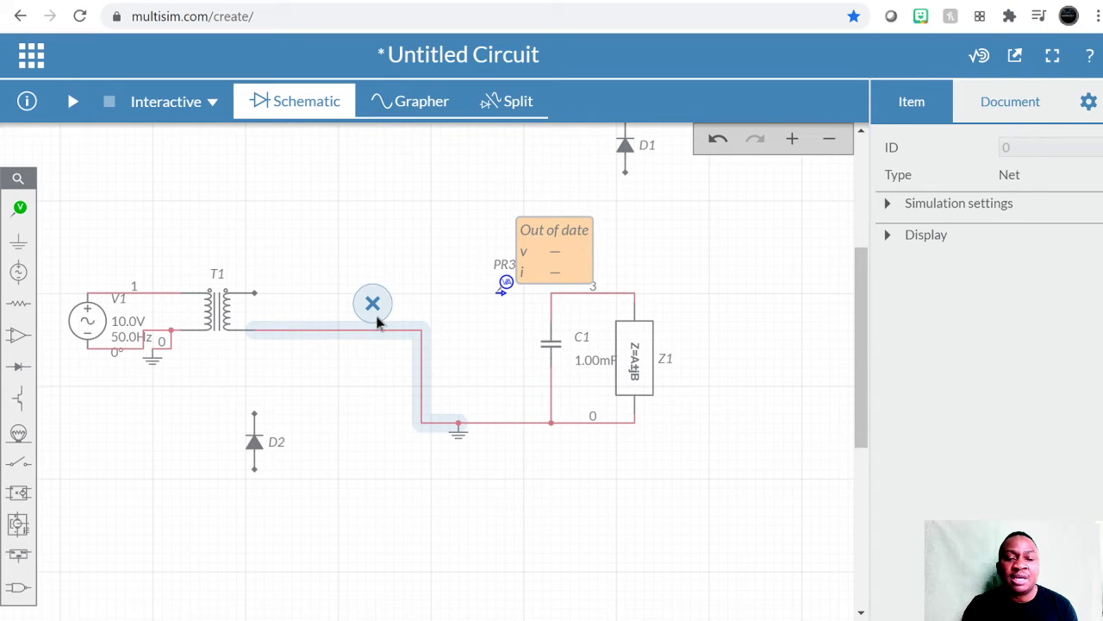
left_click(372, 303)
Move diodes D1 and D2 into a vertical column just beside the transformer's secondary, with D1 above D2
left_click(625, 172)
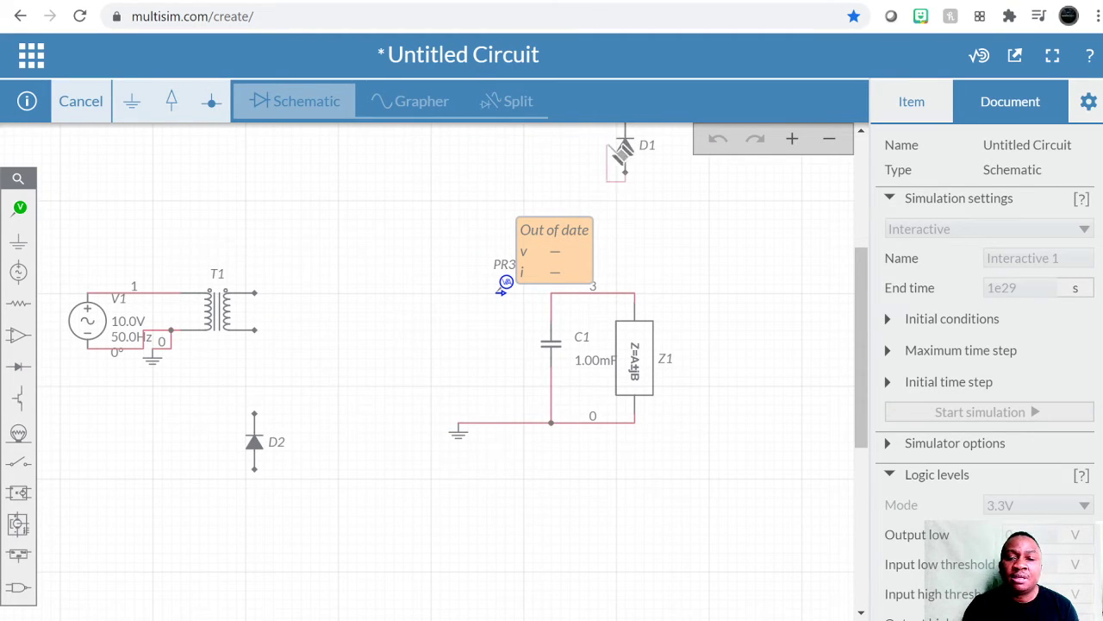
key("Escape")
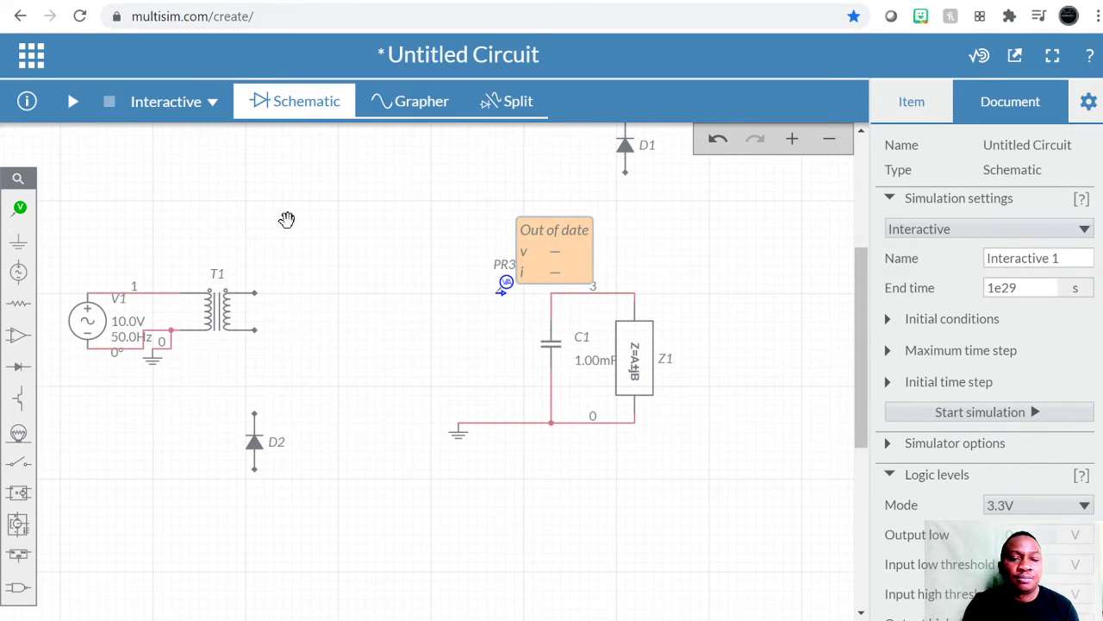
left_click_drag(286, 219, 281, 257)
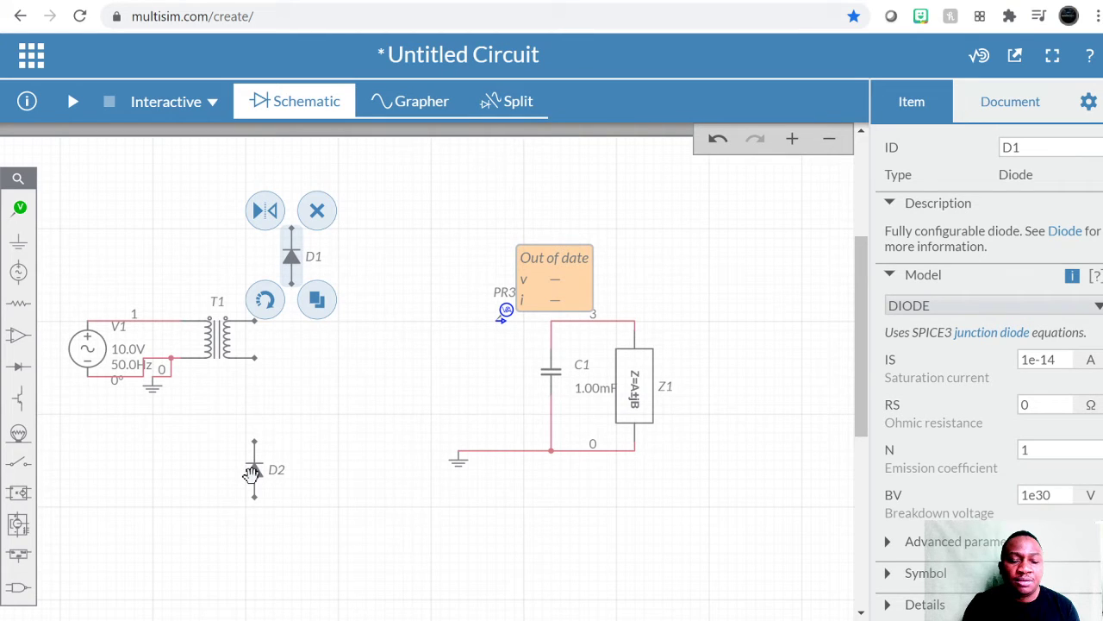
left_click_drag(289, 377, 299, 348)
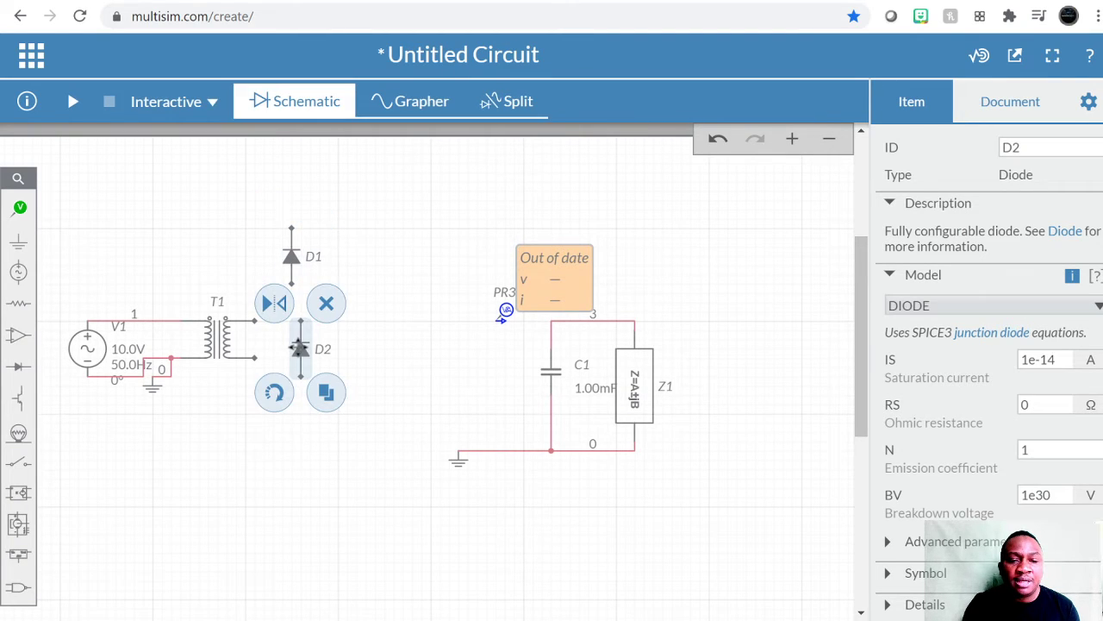
left_click(280, 344)
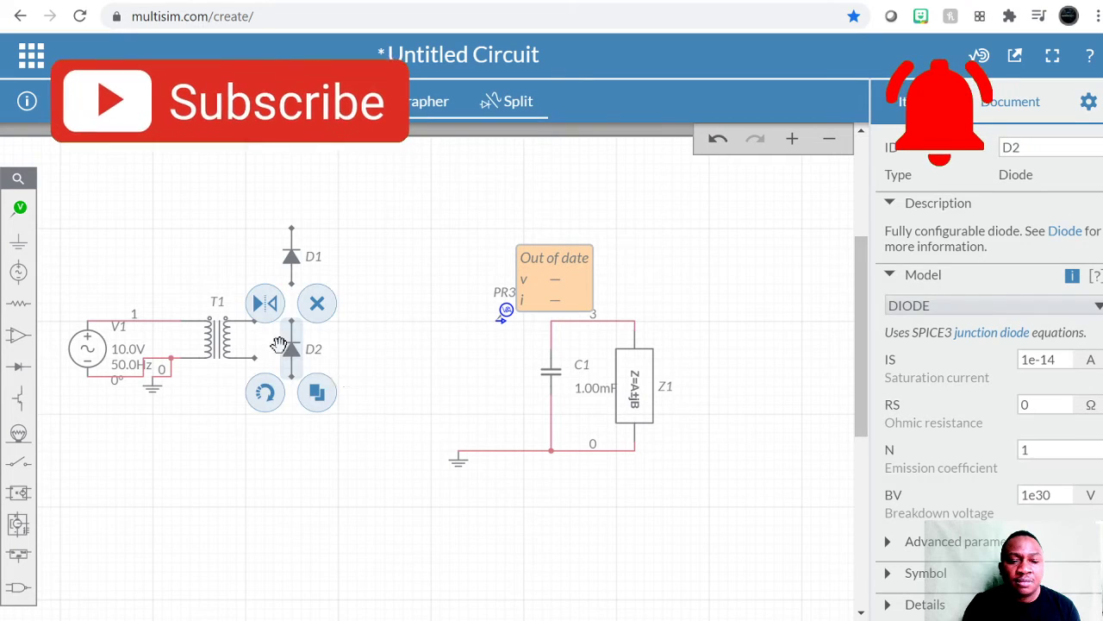
left_click(374, 389)
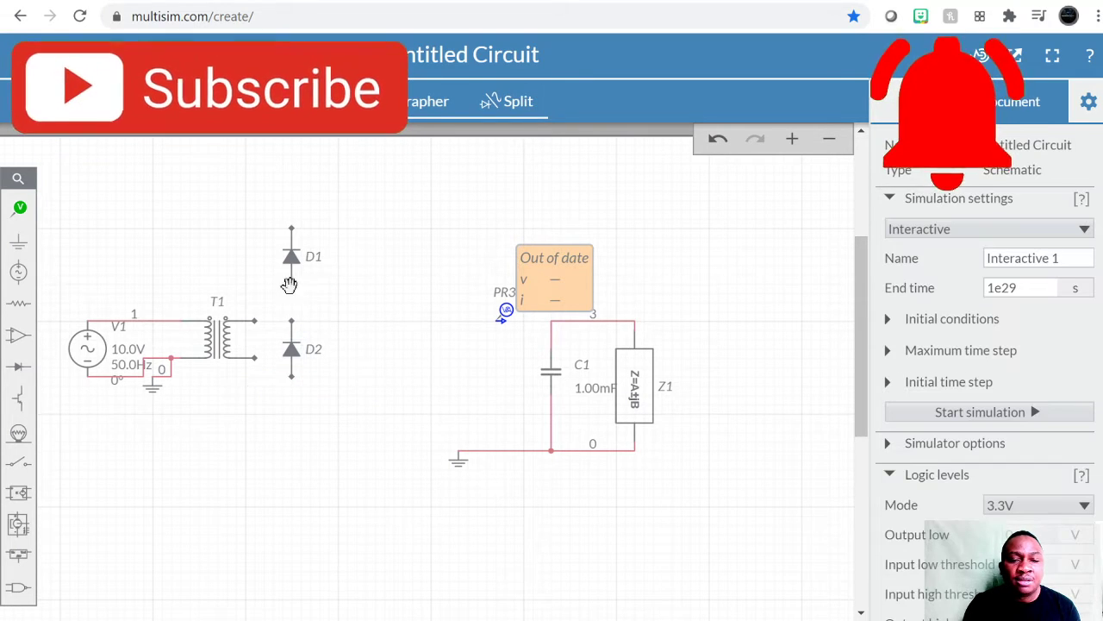
Wire D1's anode to D2's cathode and connect the transformer's upper secondary terminal to that junction
mouse_move(295, 286)
left_mouse_down()
mouse_move(295, 329)
mouse_move(307, 322)
mouse_move(304, 308)
mouse_move(293, 325)
left_mouse_up()
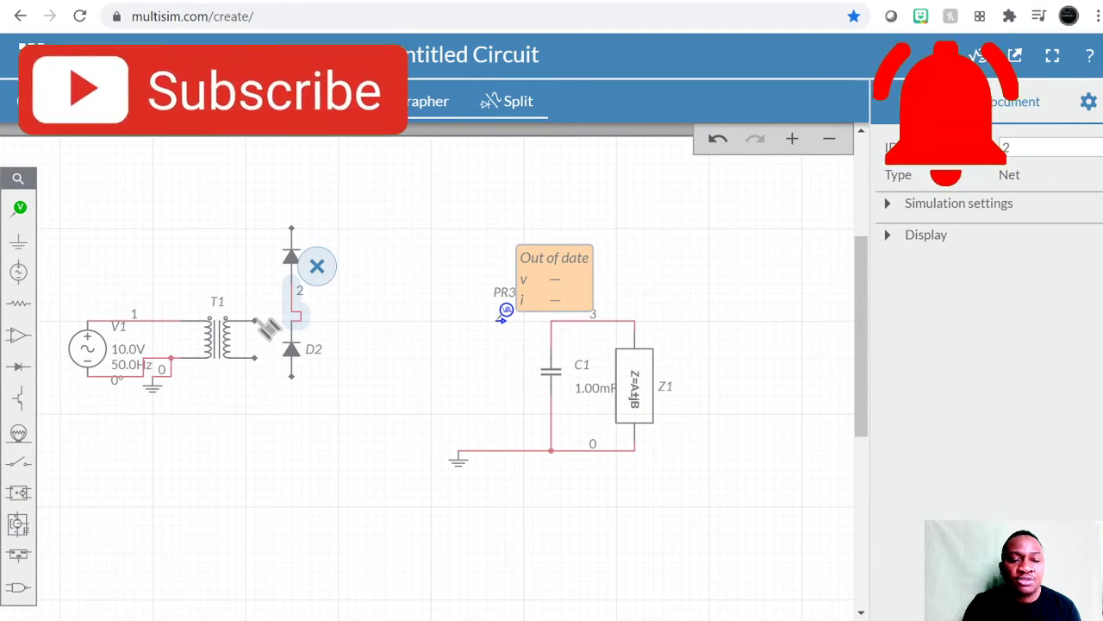
left_click(308, 292)
left_click_drag(293, 308, 292, 306)
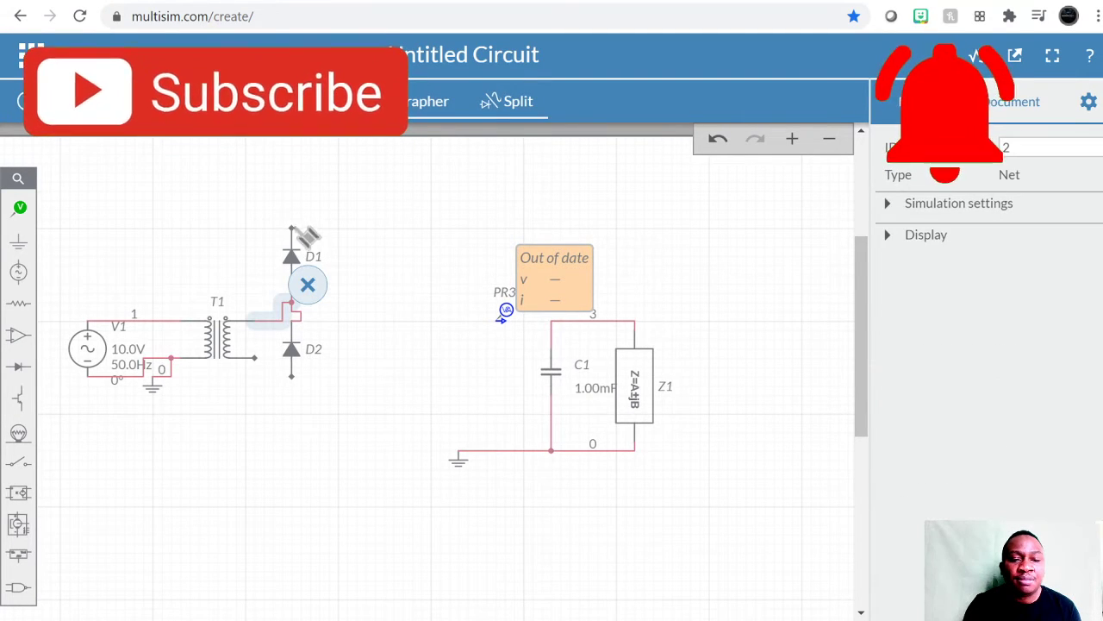
Wire D1's cathode to C1's top node and D2's anode to the ground line, and attach probe PR3 at the top of Z1
mouse_move(293, 223)
left_mouse_down()
mouse_move(344, 227)
mouse_move(438, 294)
mouse_move(538, 312)
mouse_move(557, 331)
mouse_move(551, 321)
left_mouse_up()
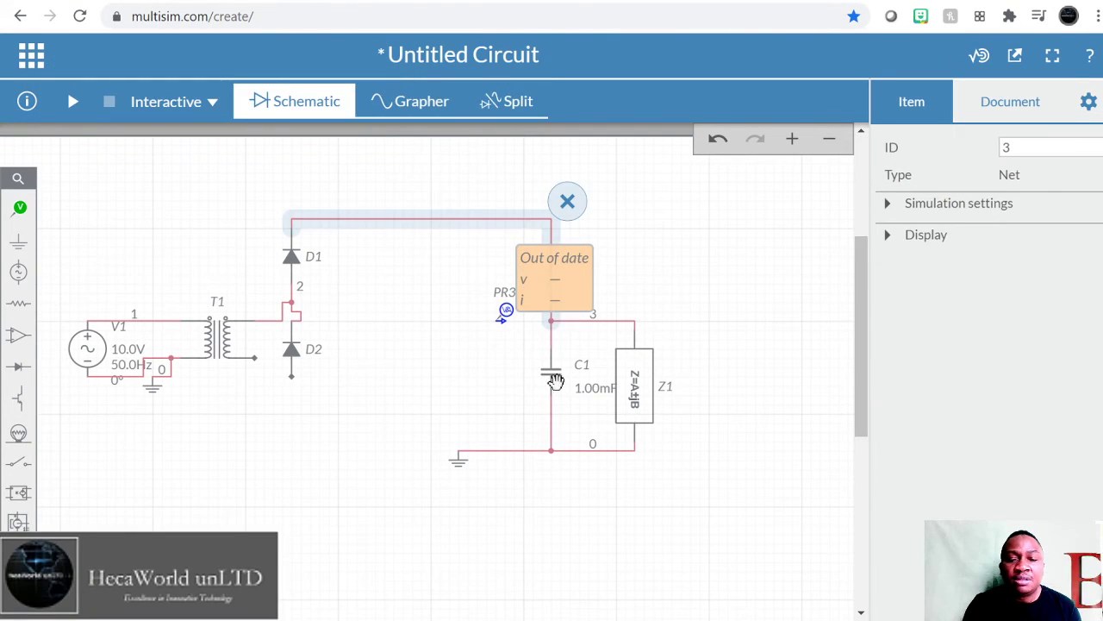
left_click(294, 378)
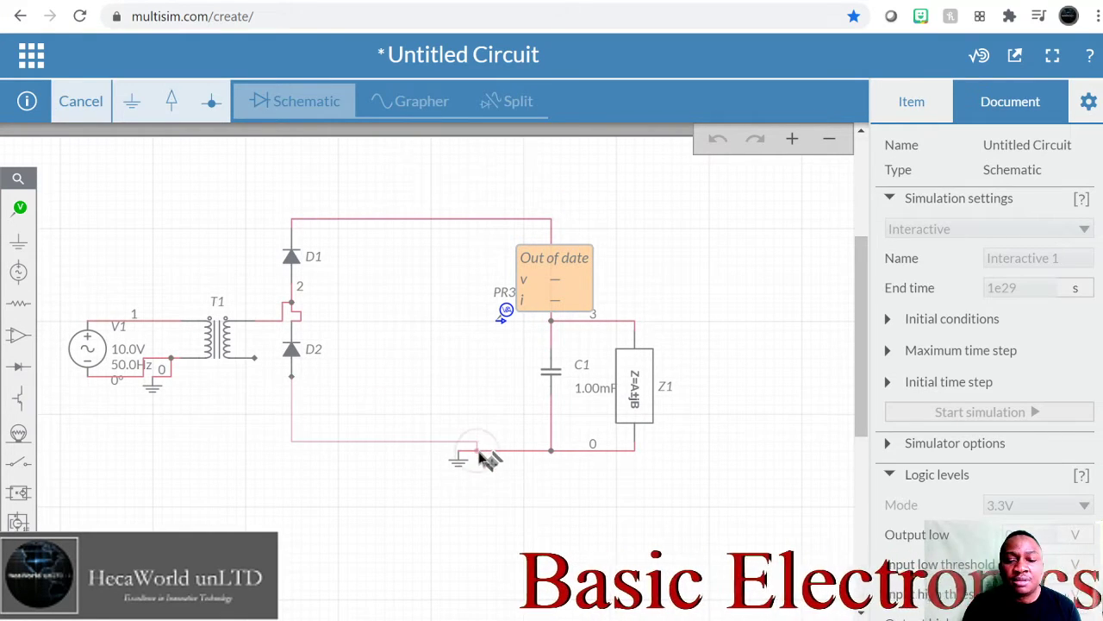
left_click(479, 449)
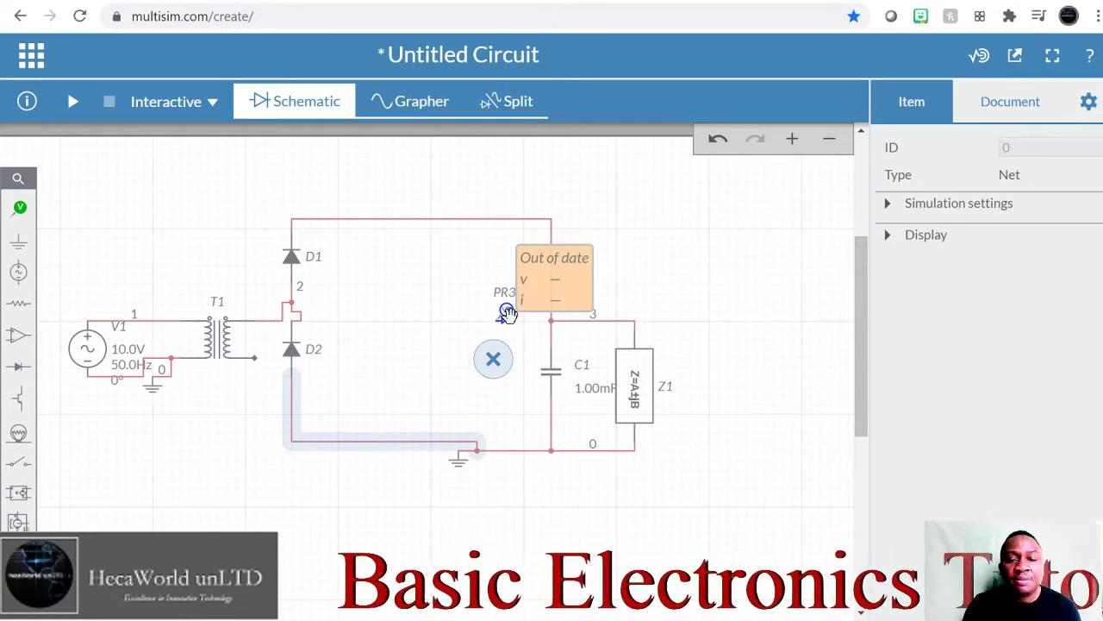
left_click_drag(506, 312, 633, 312)
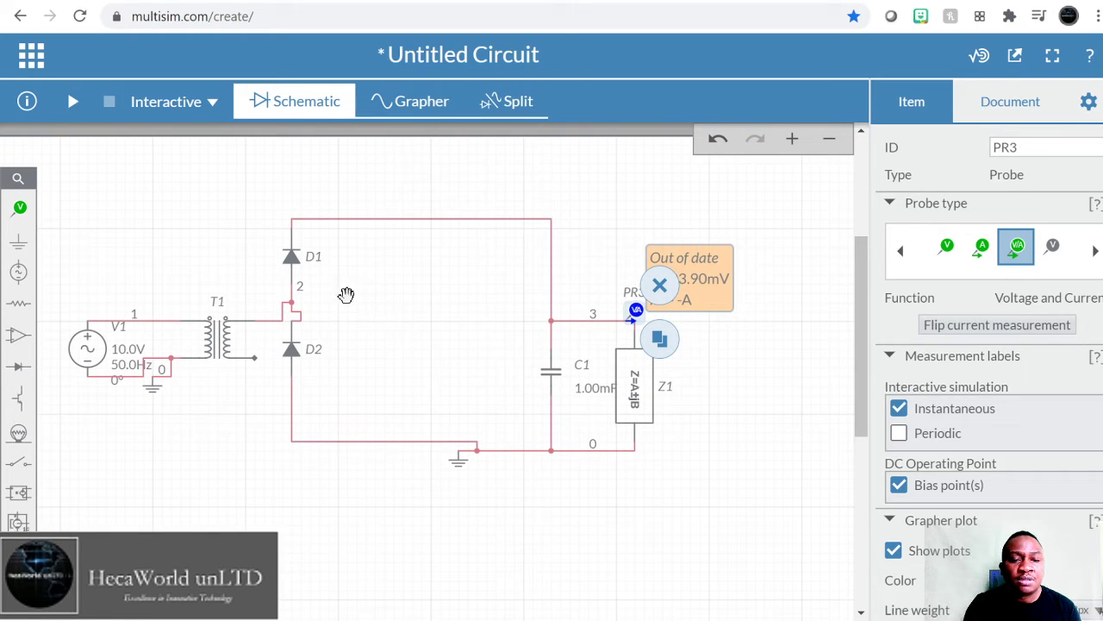
Duplicate diodes D1 and D2 and place the copies as a second vertical pair between them and capacitor C1
left_click(293, 259)
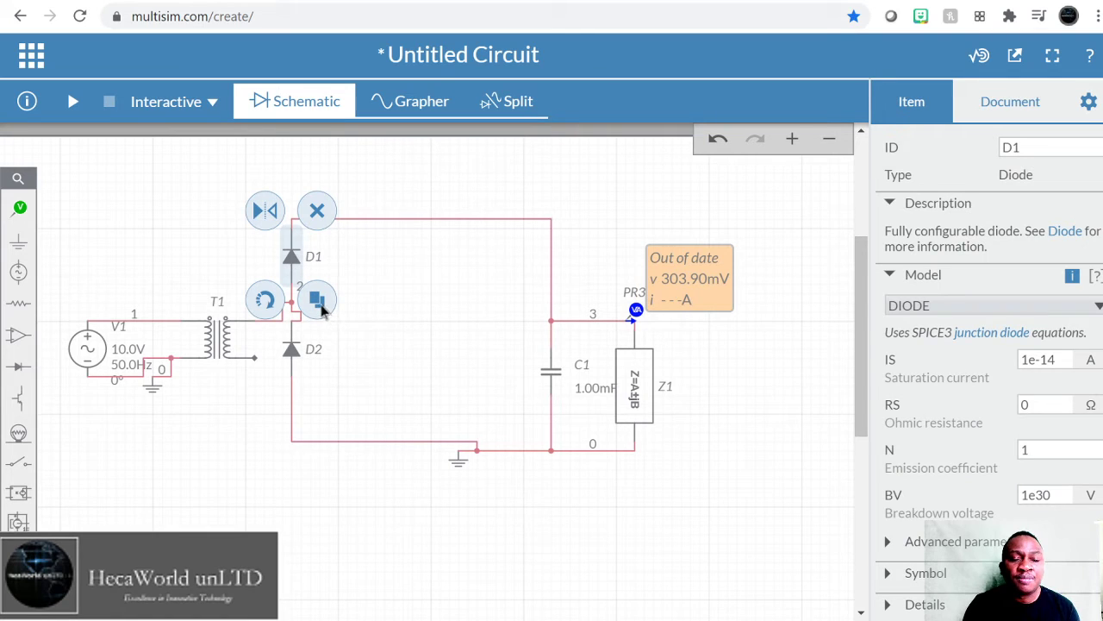
left_click(318, 301)
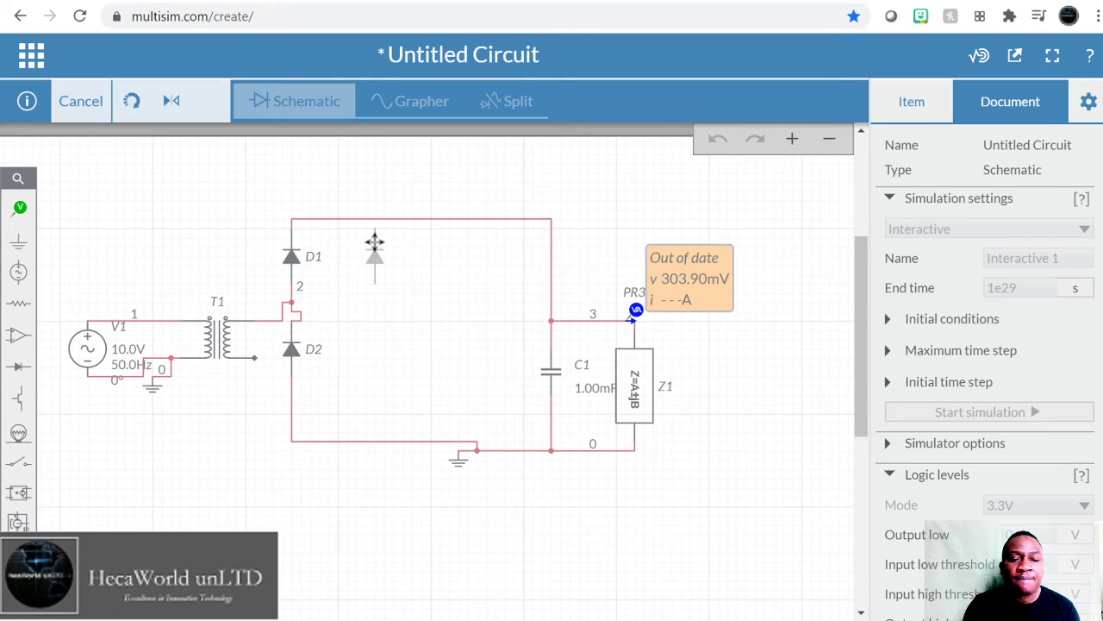
left_click(296, 348)
left_click(290, 347)
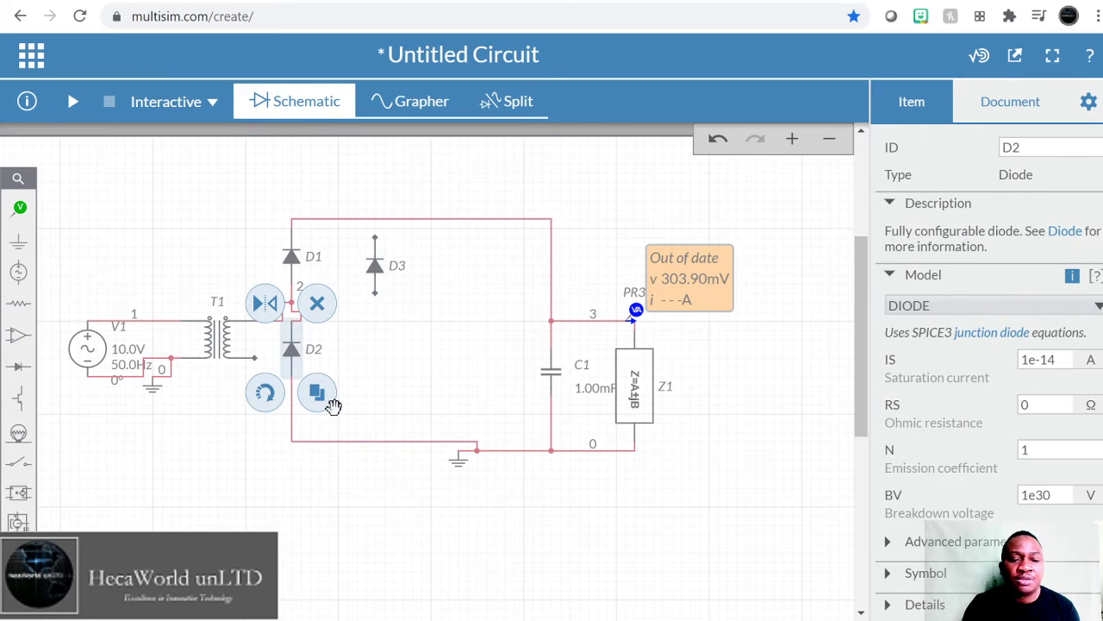
left_click(317, 393)
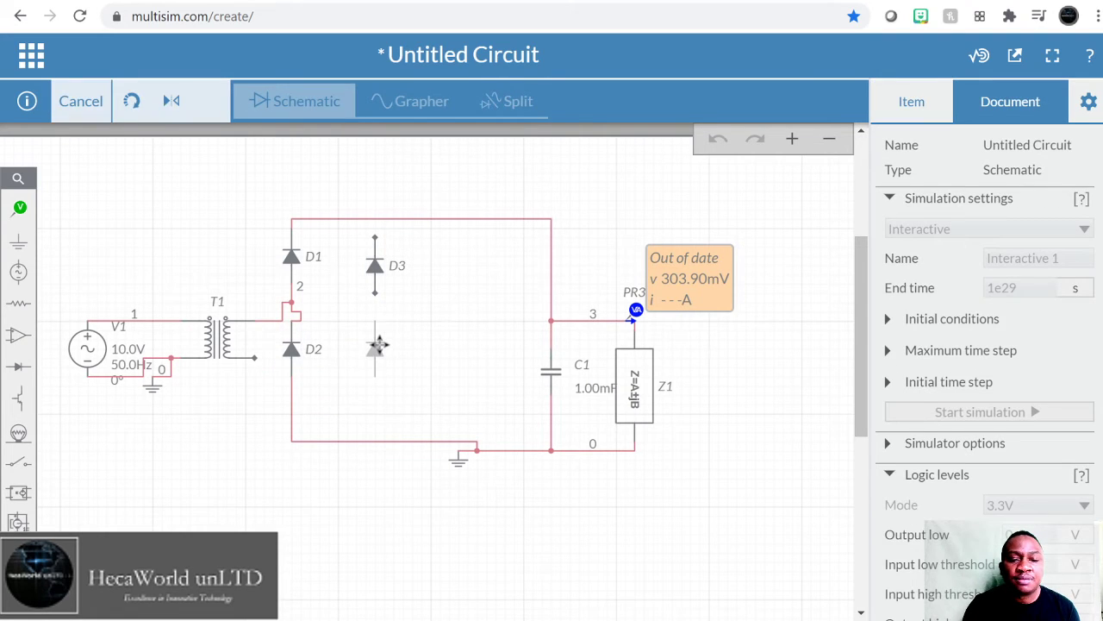
left_click(377, 345)
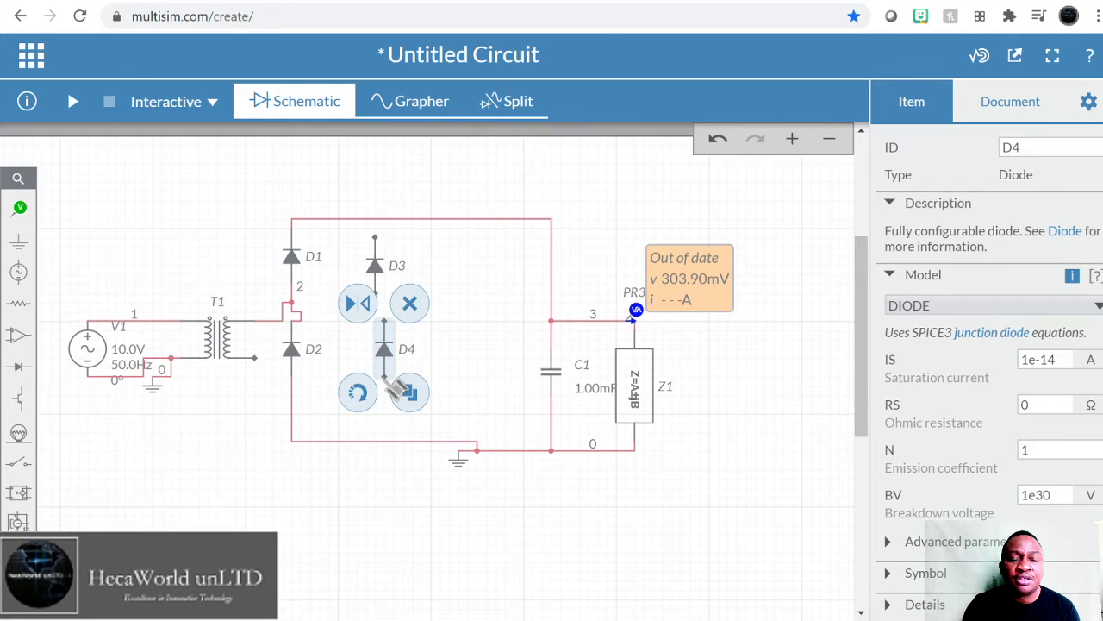
Wire D3 and D4 in series between the upper rail and the ground line, and connect the transformer's lower secondary terminal to their junction
left_click(385, 378)
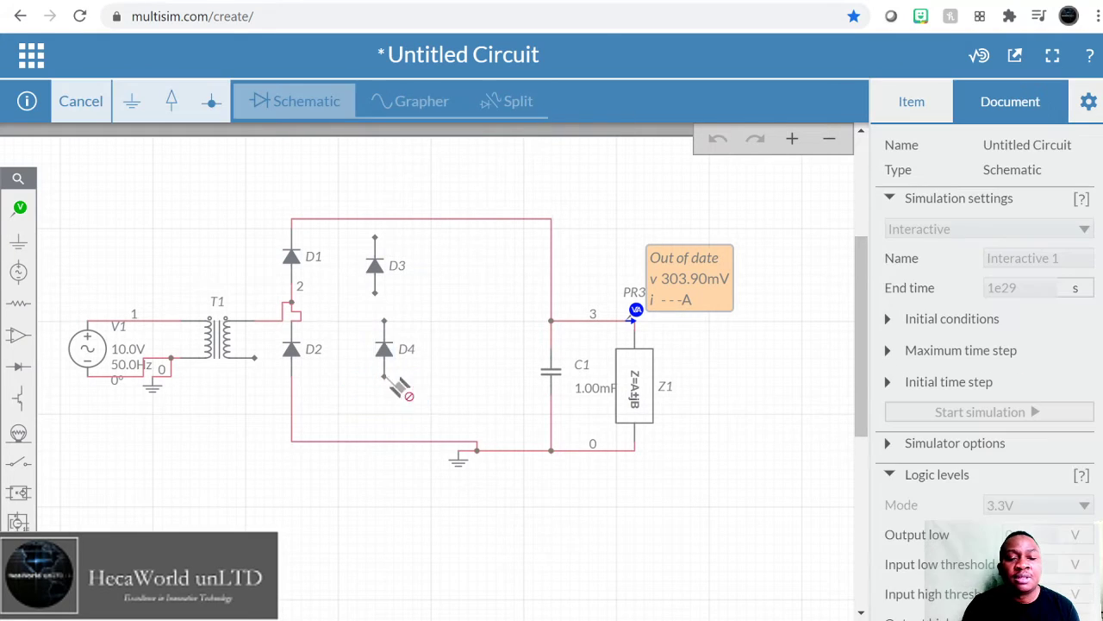
left_click(384, 441)
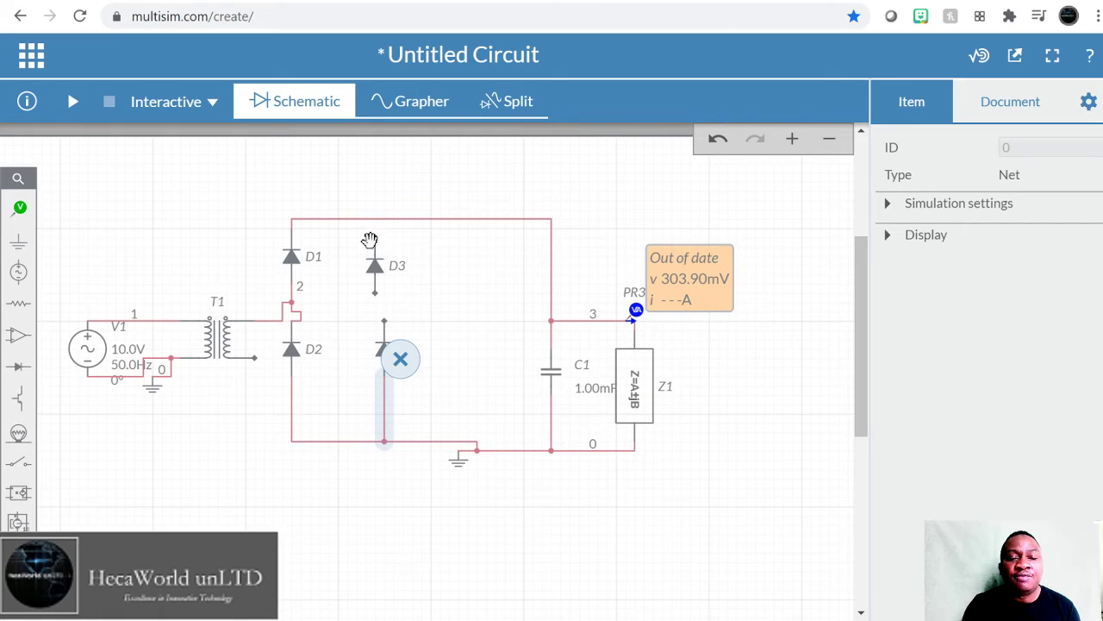
left_click(375, 237)
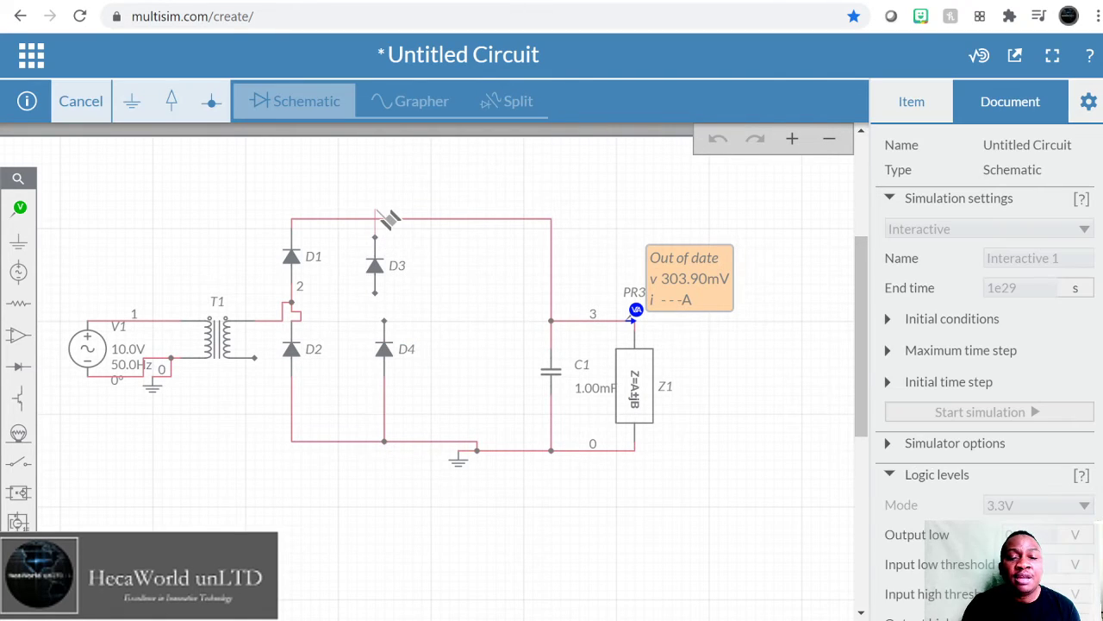
left_click(377, 219)
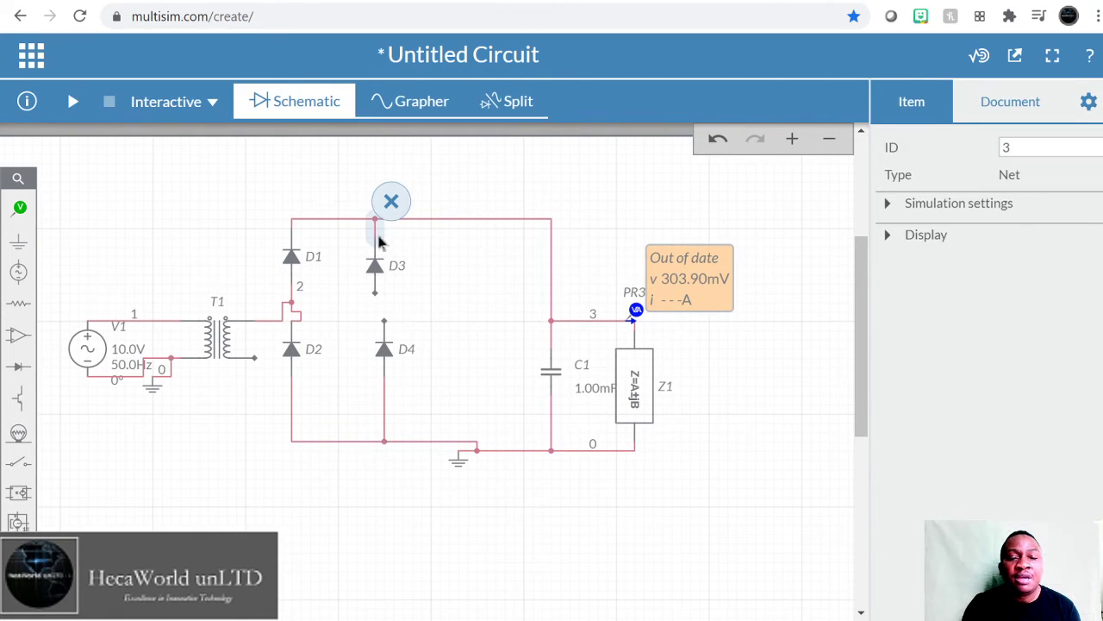
left_click(377, 293)
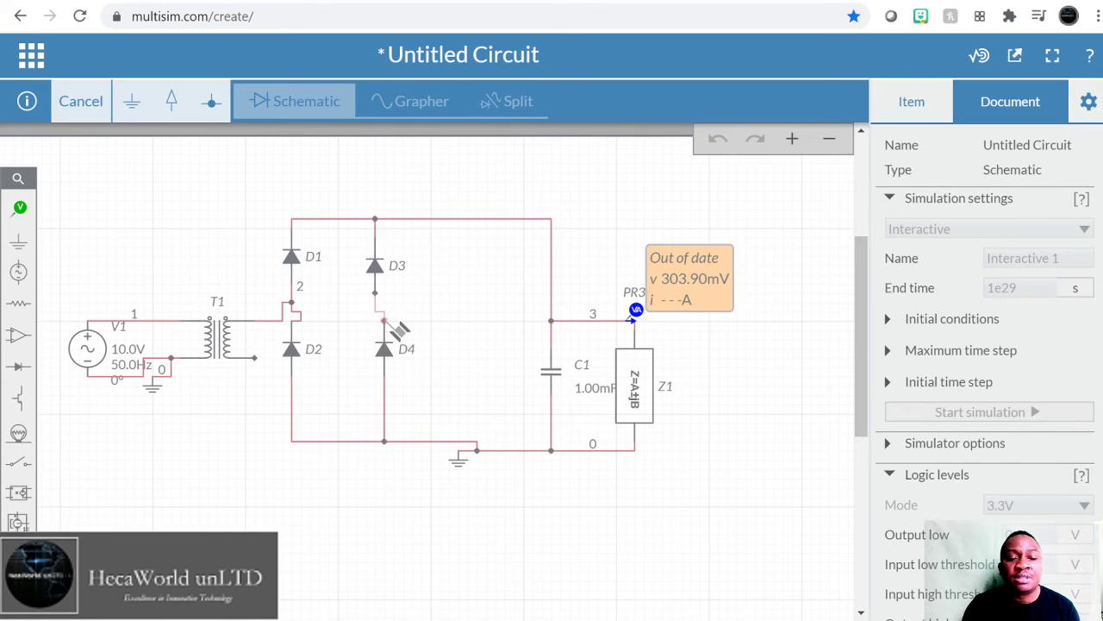
left_click(385, 321)
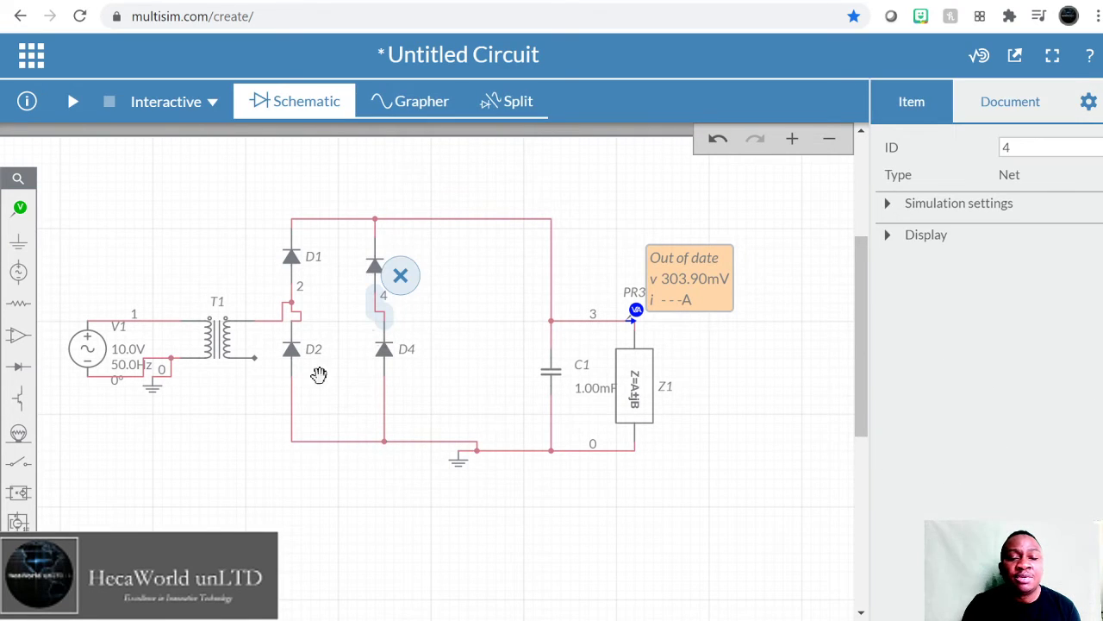
left_click(259, 366)
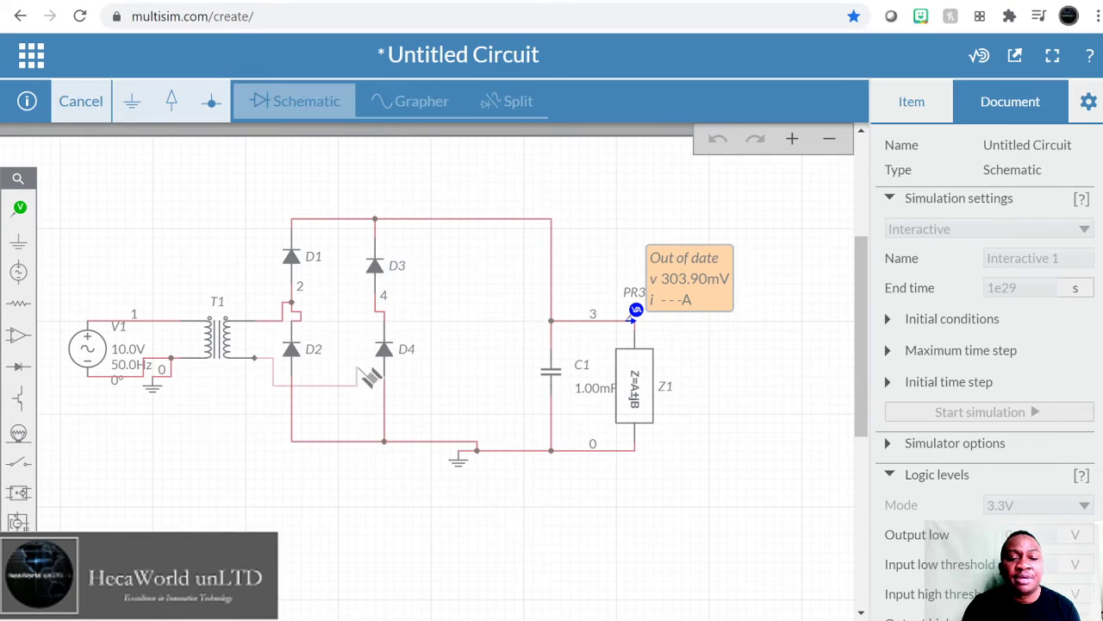
left_click(375, 308)
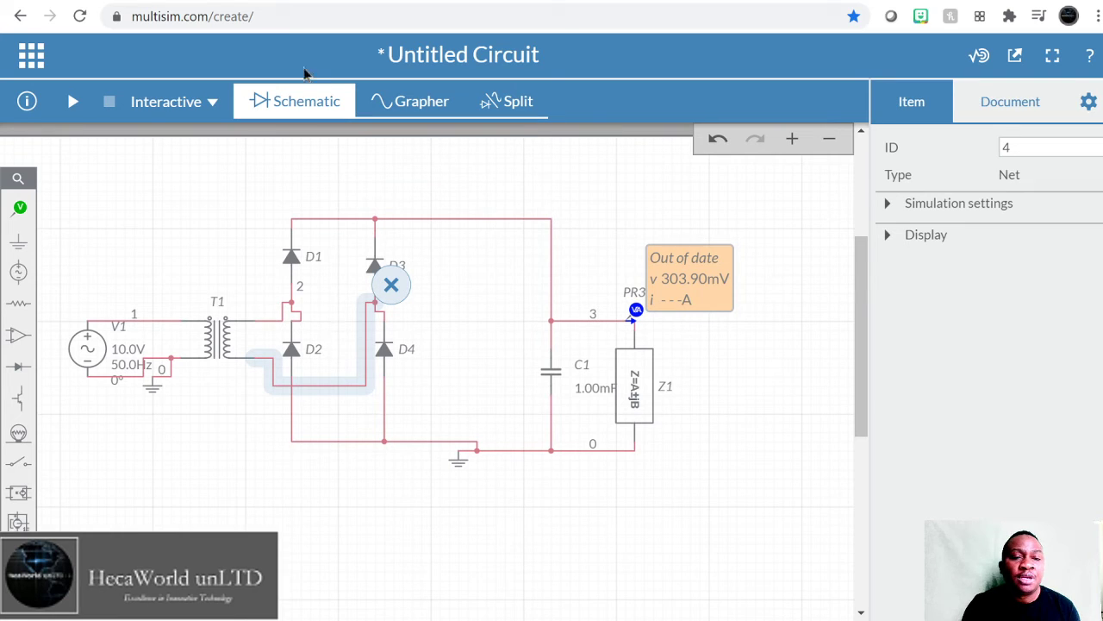
Run the simulation of the bridge rectifier and show PR3's plot in the full Grapher view
left_click(75, 102)
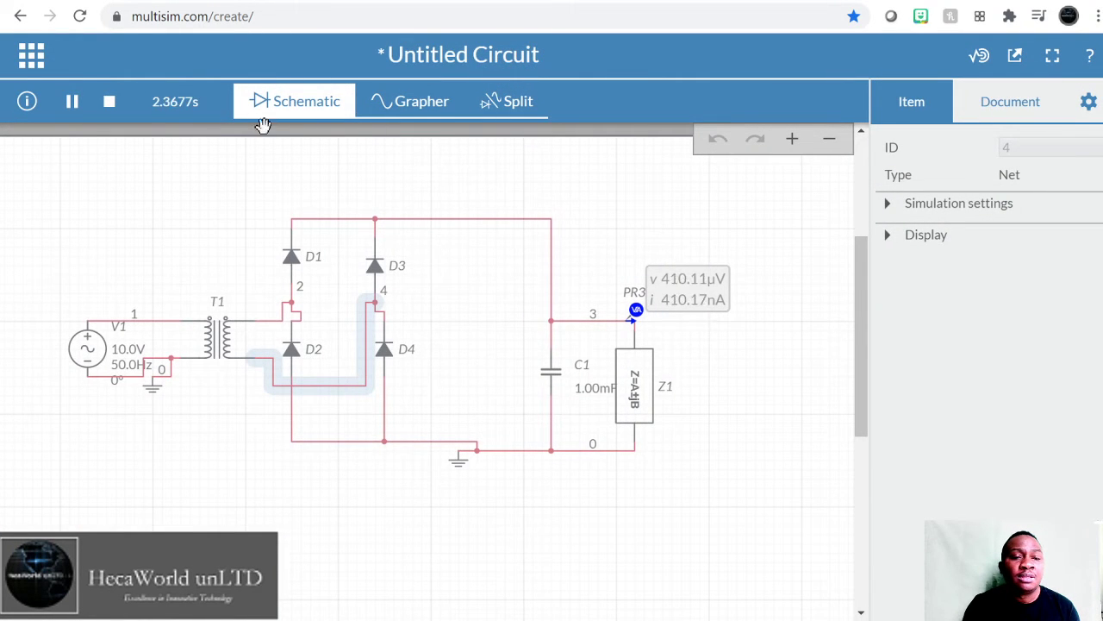
left_click(422, 108)
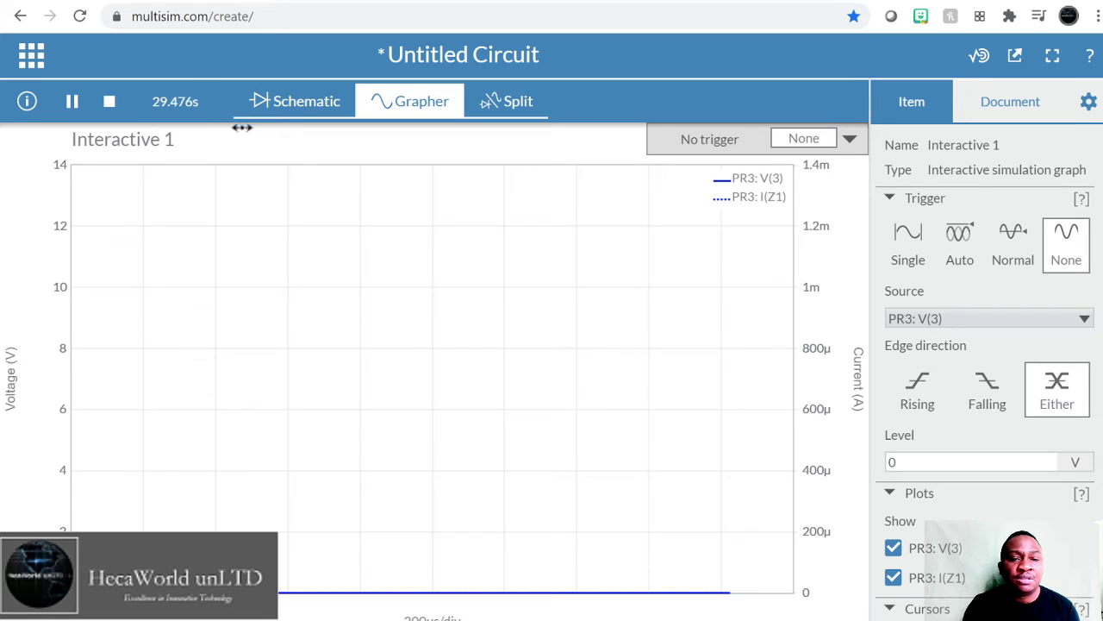
Stop the simulation, return to the schematic and set transformer T1's secondary turns to 10
left_click(112, 102)
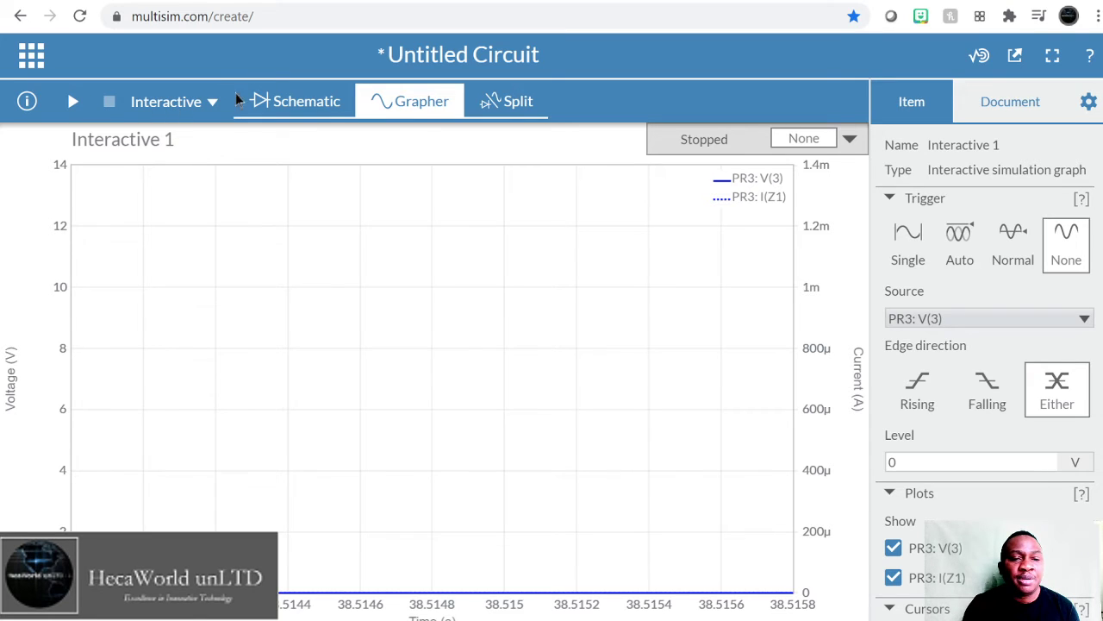
left_click(293, 103)
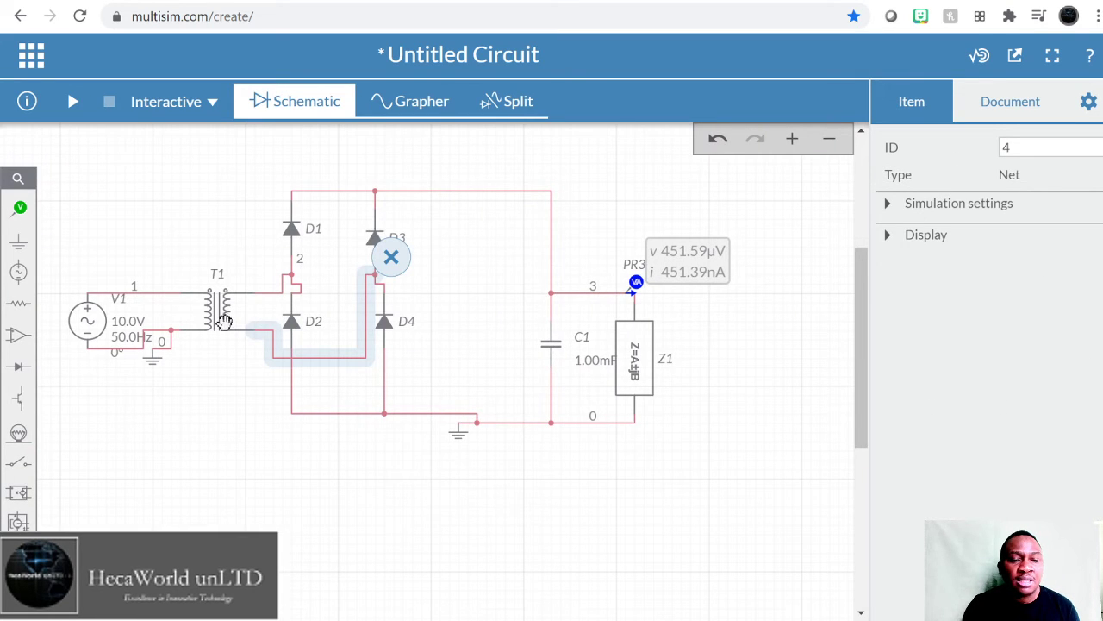
left_click(222, 316)
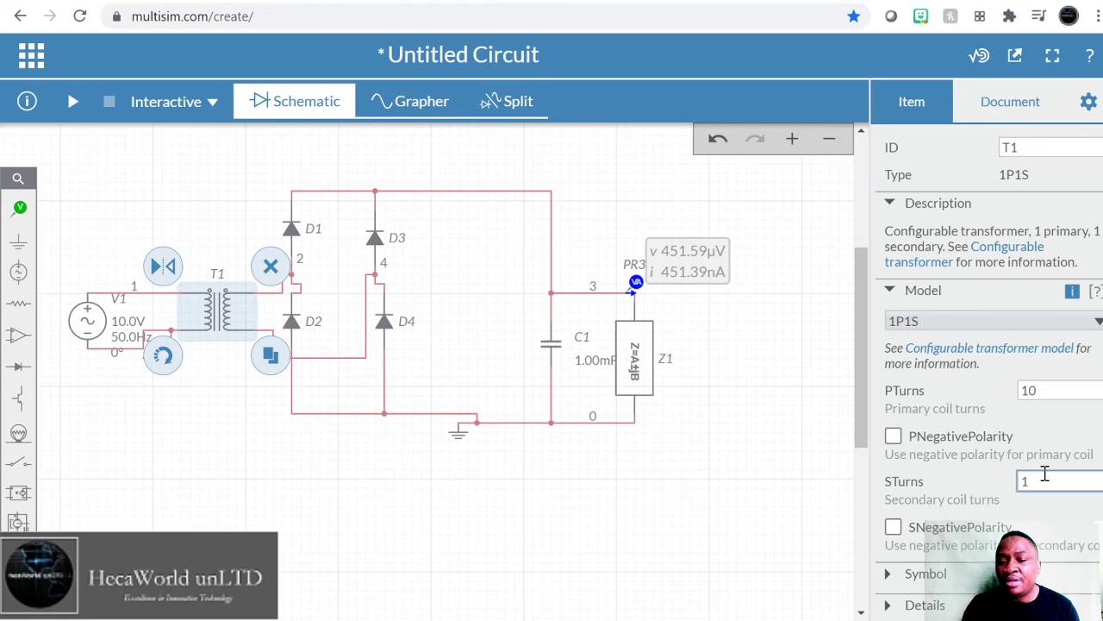
left_click(1045, 480)
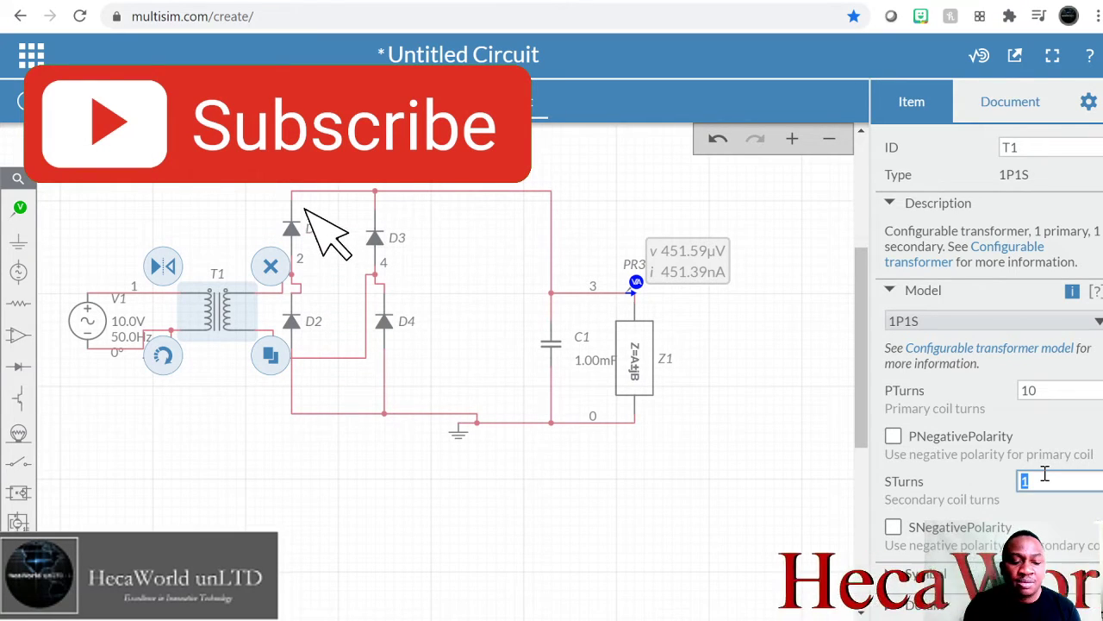
type("10")
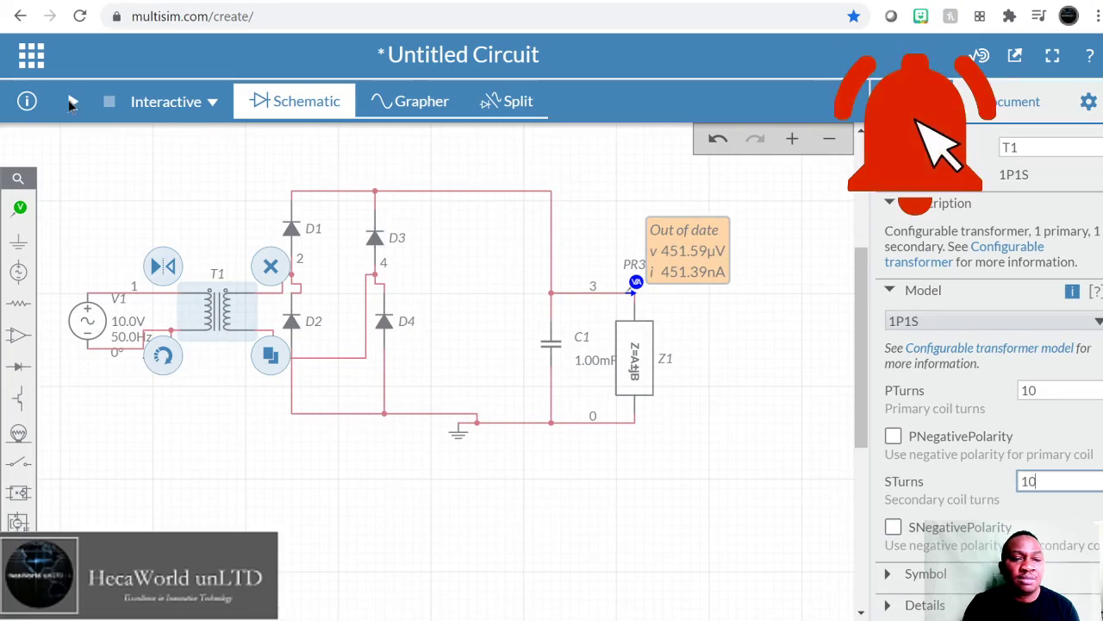
Run the bridge rectifier with the modified transformer, examine PR3's voltage in the full Grapher view, and stop the simulation
left_click(71, 102)
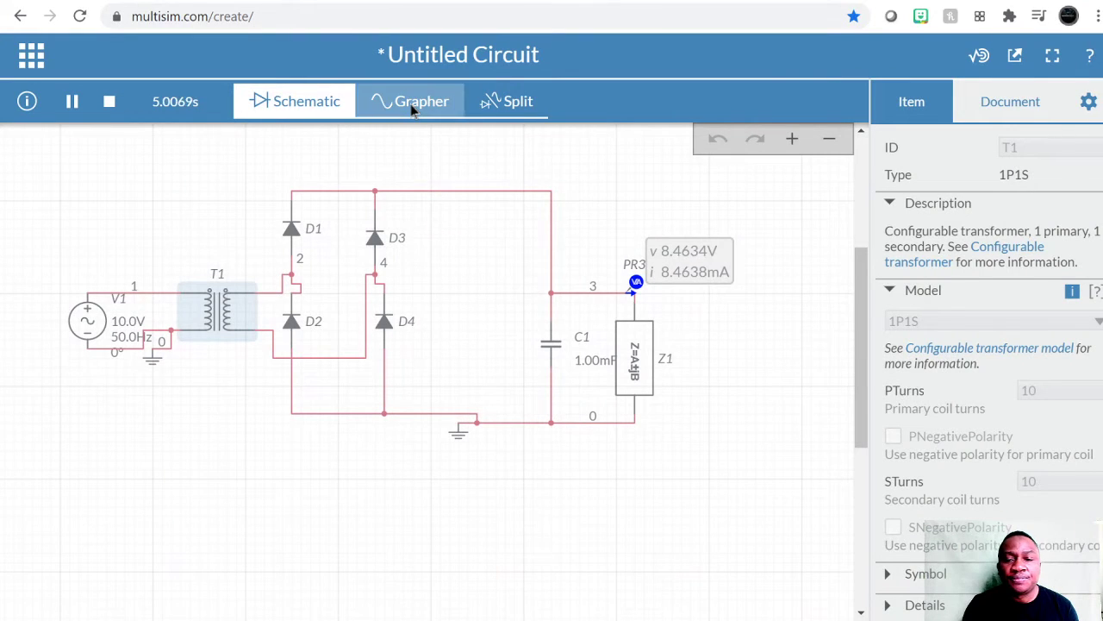
left_click(412, 104)
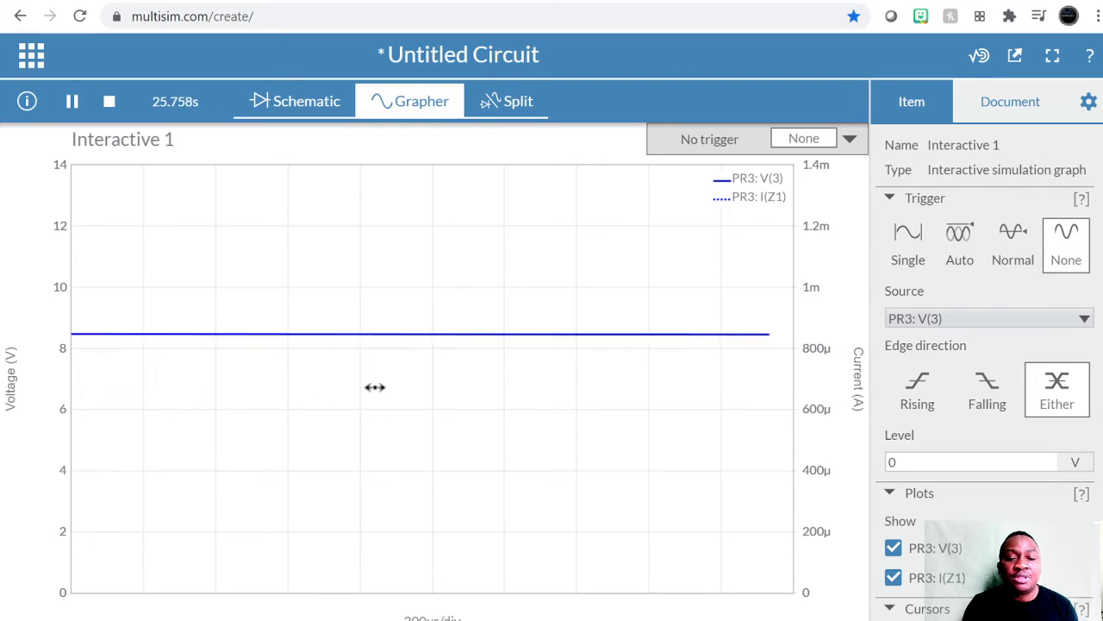
left_click(110, 102)
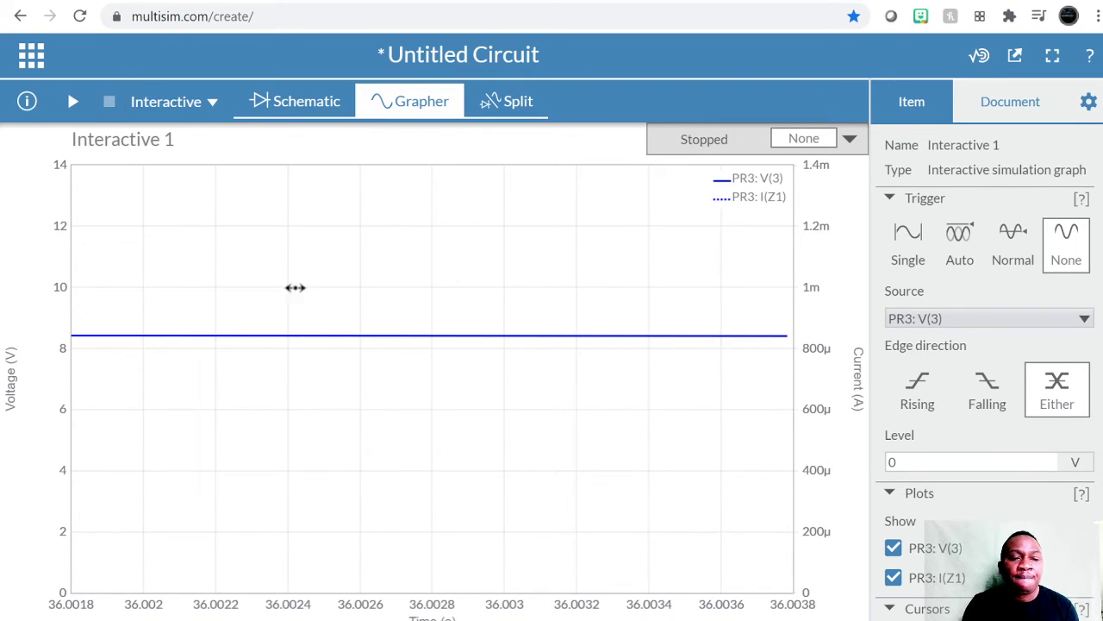
In the schematic, delete diodes D3 and D4 and the wire joining D1's cathode to C1's top node
left_click(293, 102)
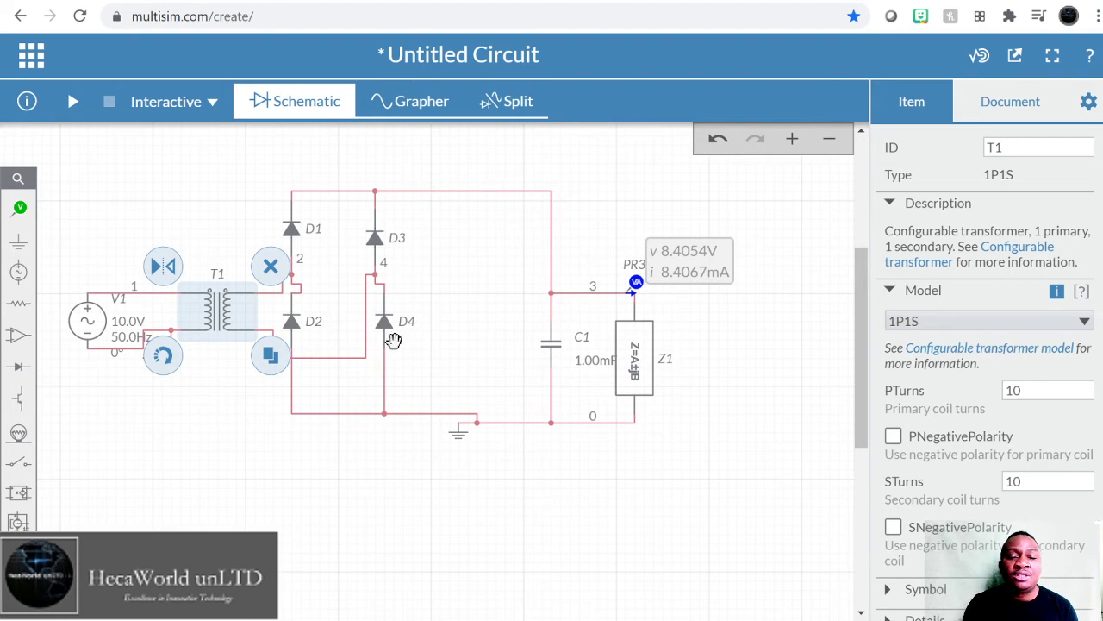
left_click(374, 237)
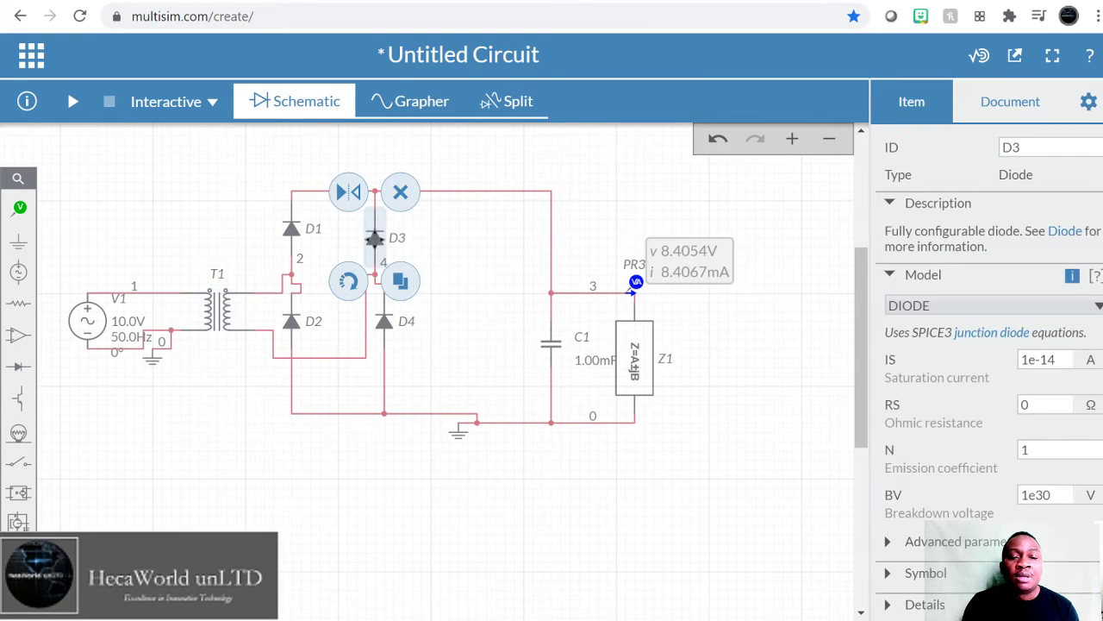
left_click(401, 194)
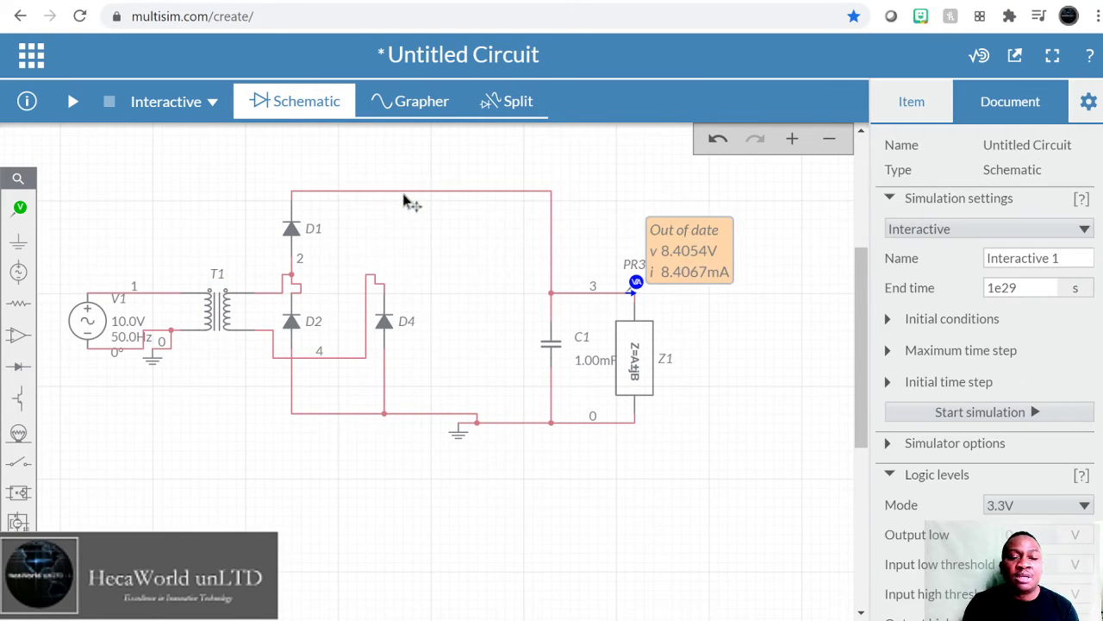
left_click(391, 324)
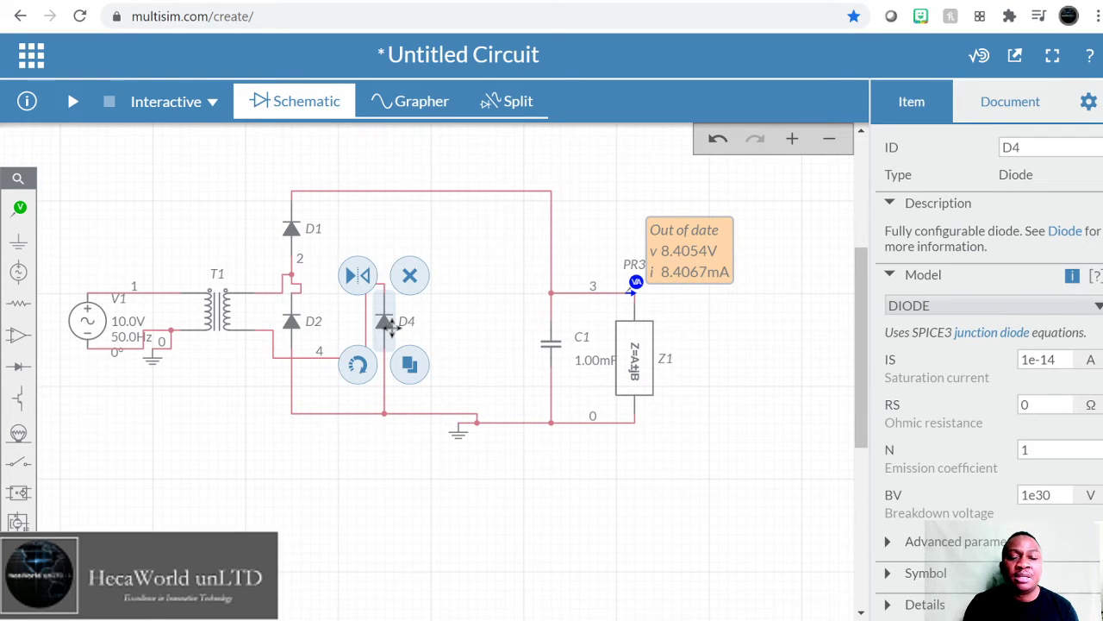
left_click(409, 276)
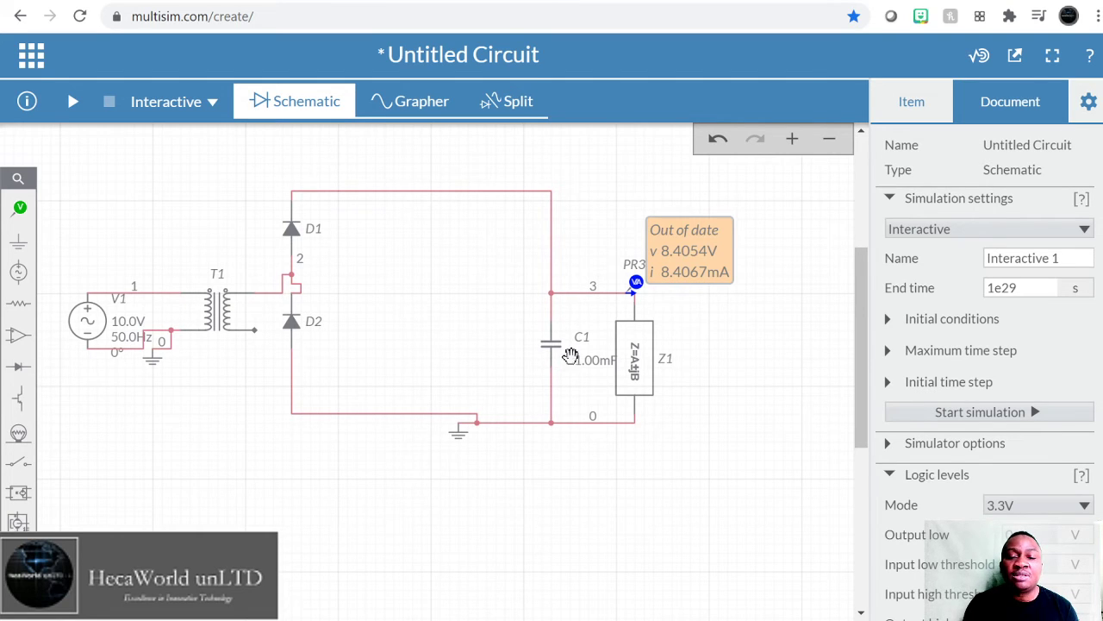
left_click(553, 265)
left_click(575, 230)
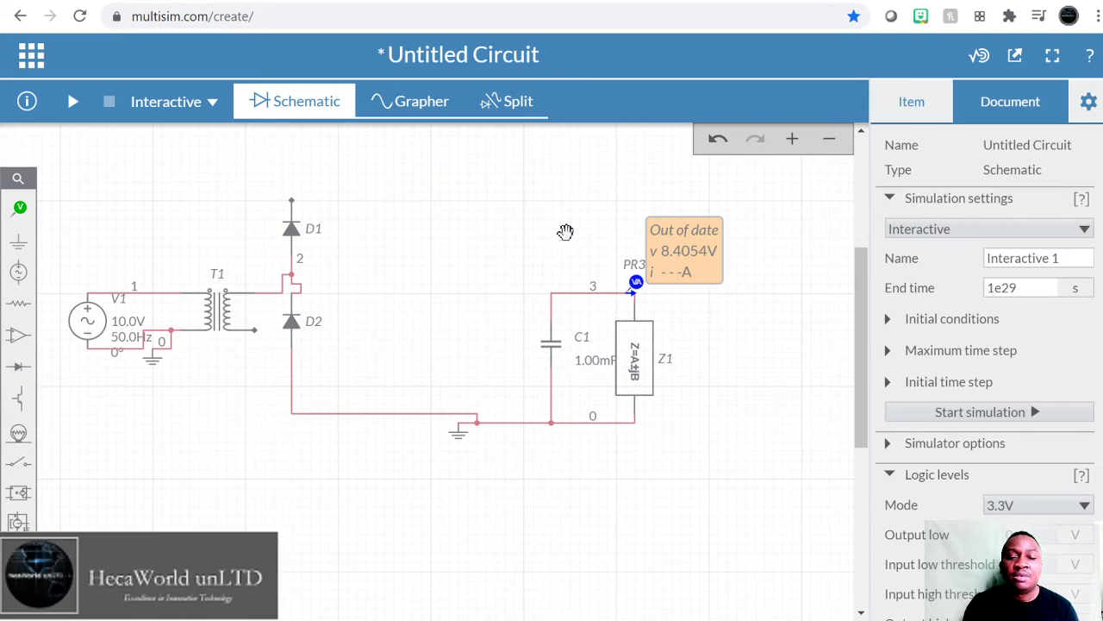
Duplicate capacitor C1 directly above the original and wire the copy between C1's top node and D1's cathode
left_click(552, 355)
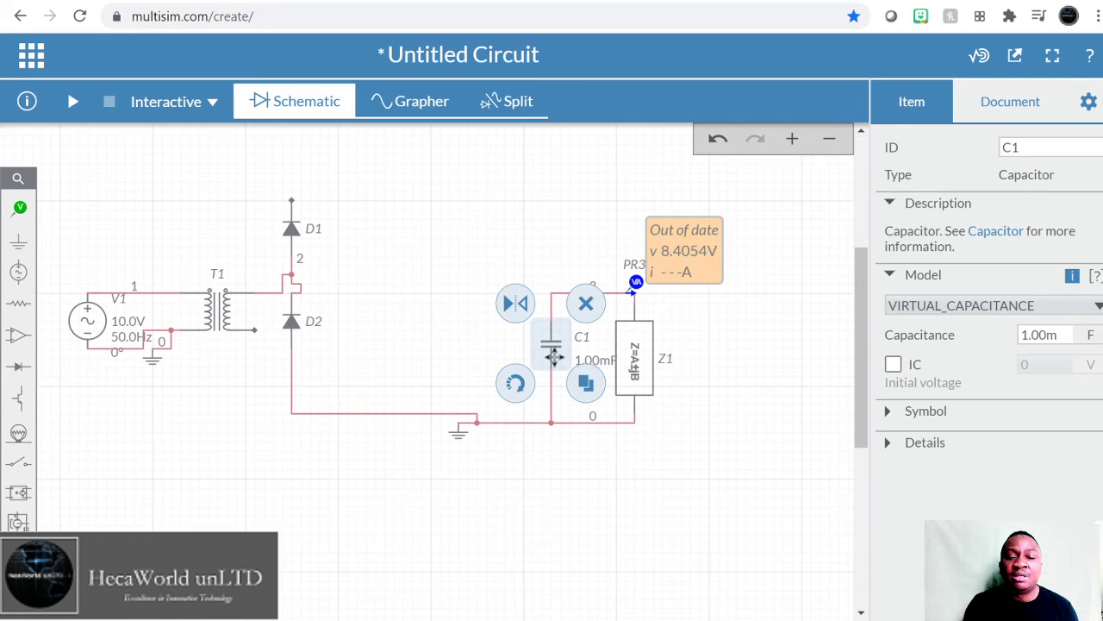
left_click(587, 385)
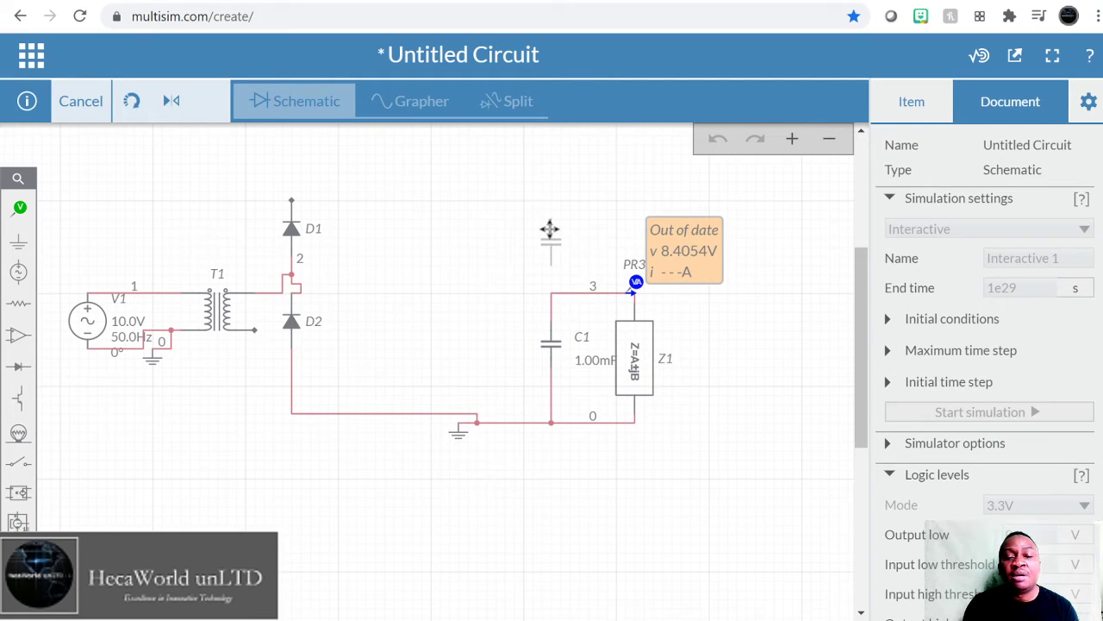
left_click(550, 229)
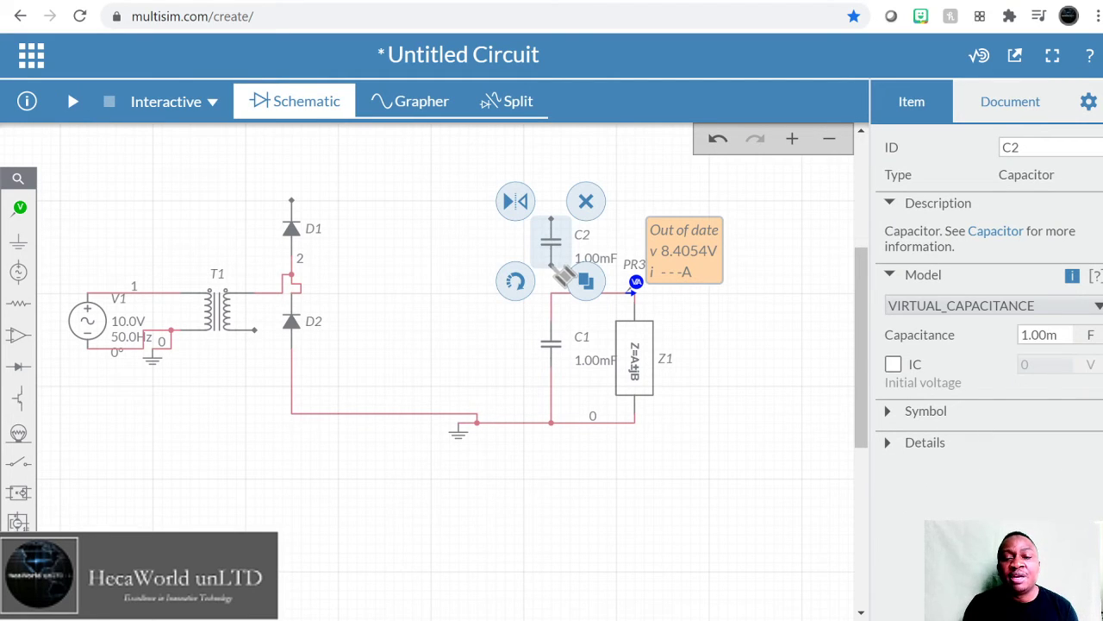
left_click(571, 278)
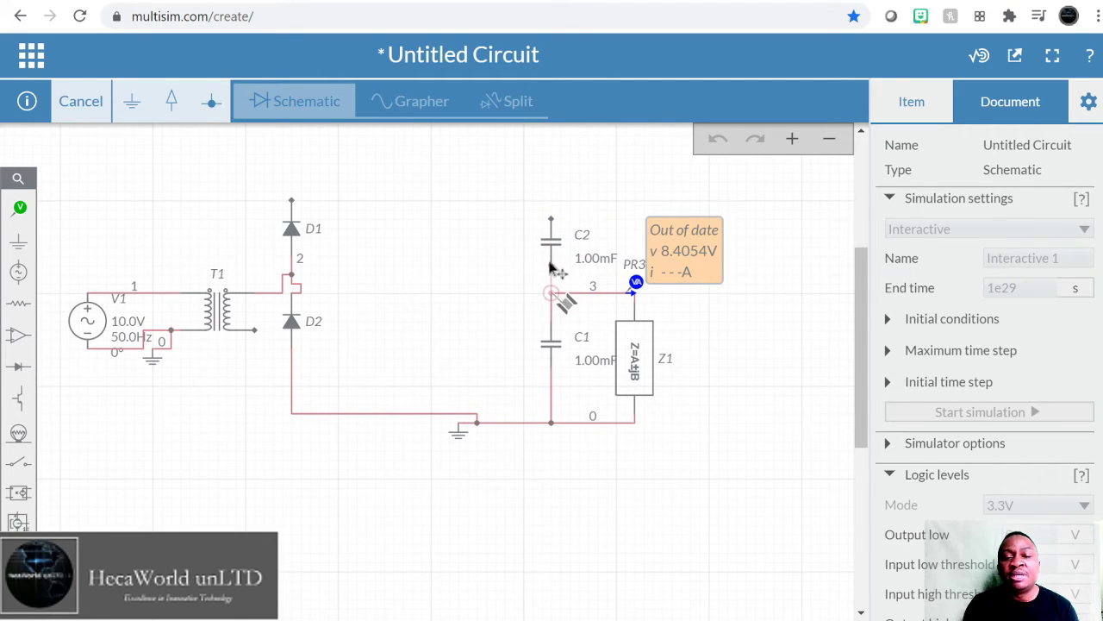
left_click(554, 269)
left_click(552, 219)
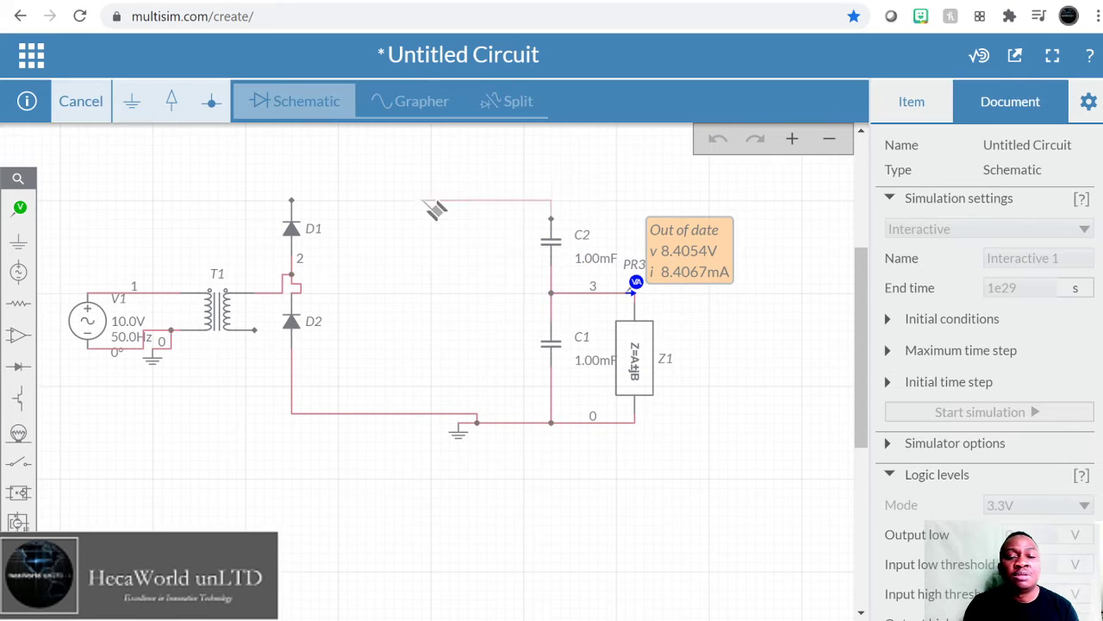
left_click(293, 202)
Delete the wire from the C1–C2 junction to Z1 and connect Z1's top terminal to the upper rail above C2
left_click(586, 296)
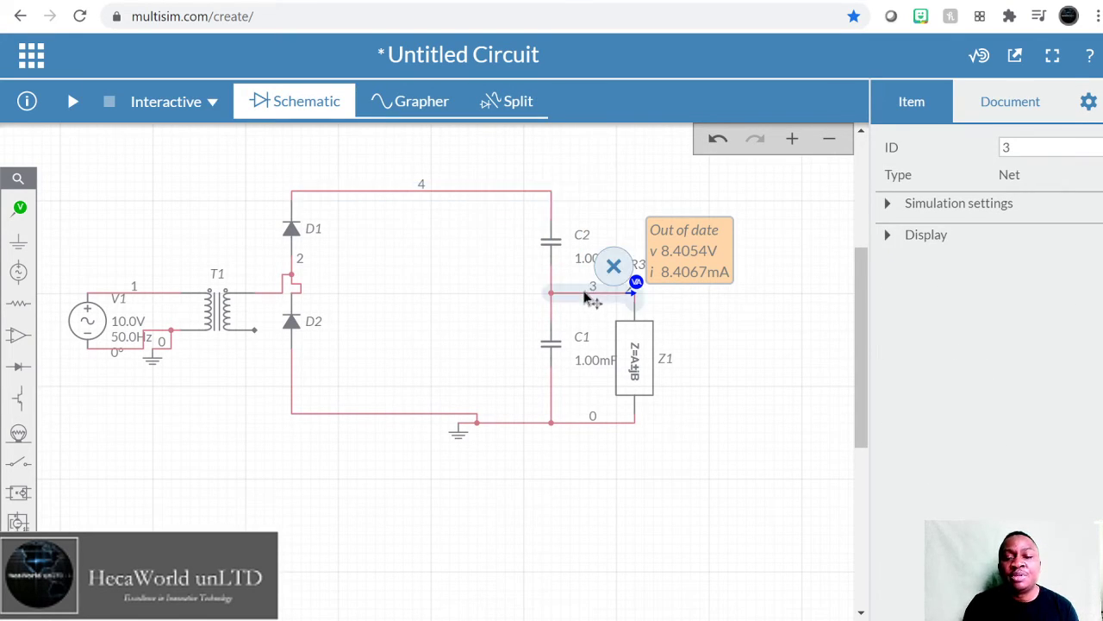
left_click(613, 269)
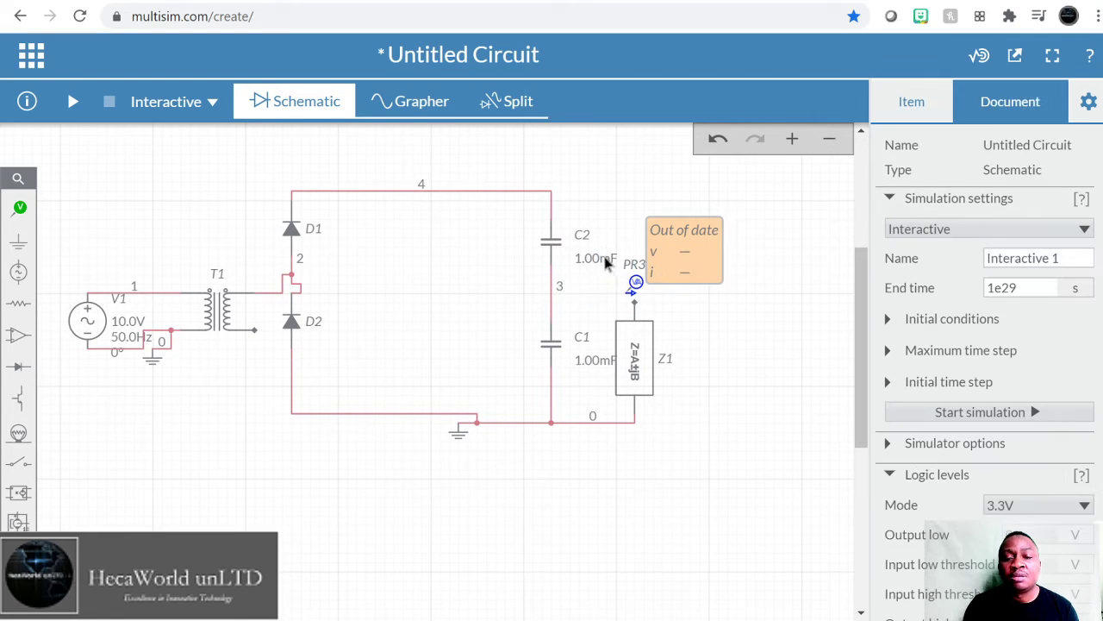
left_click(552, 195)
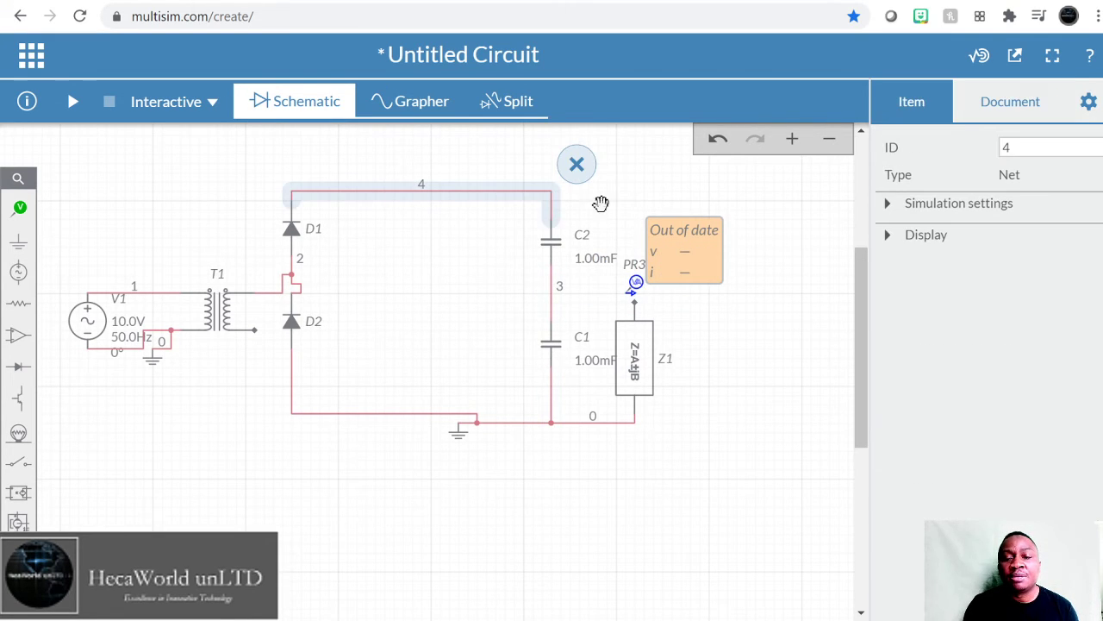
left_click(636, 301)
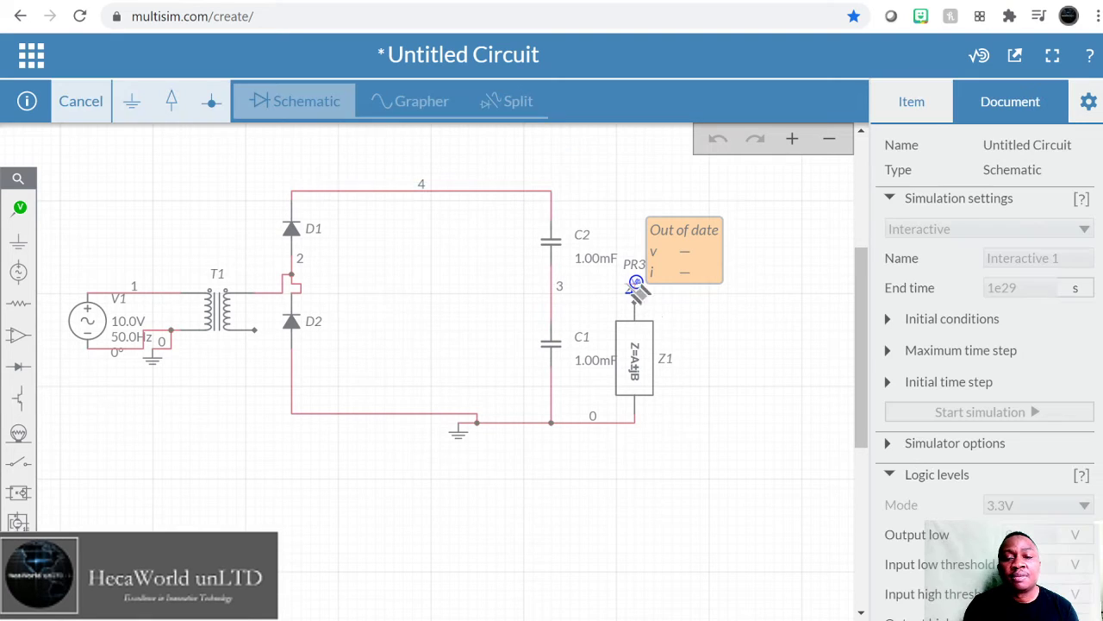
left_click(551, 195)
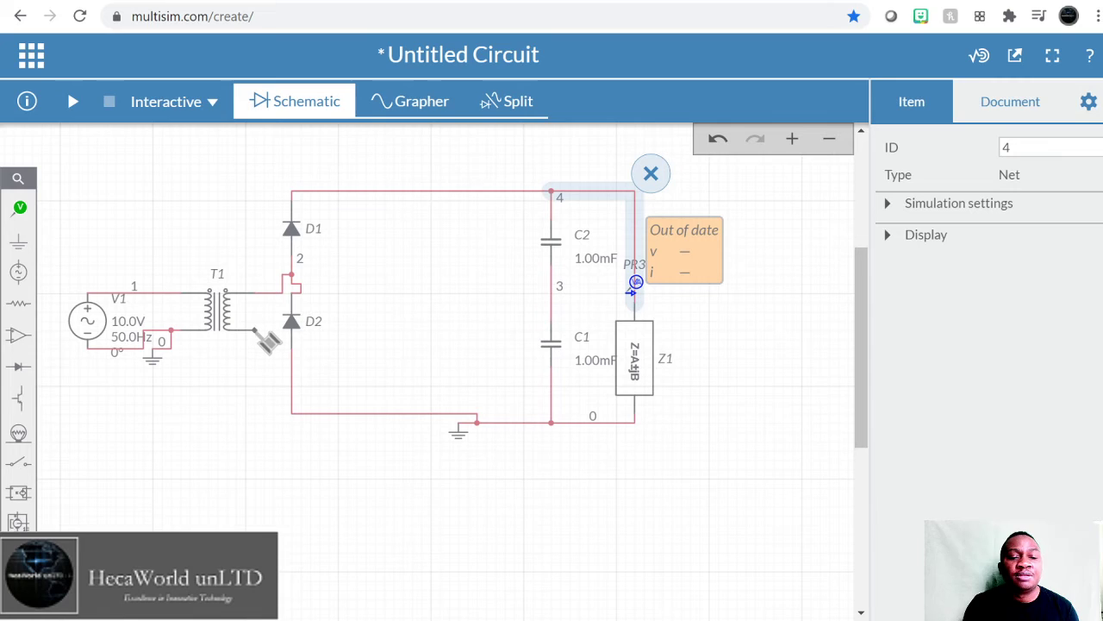
Wire the transformer's lower secondary terminal to the C1–C2 junction and attach probe PR3 to the vertical wire above Z1
left_click(255, 330)
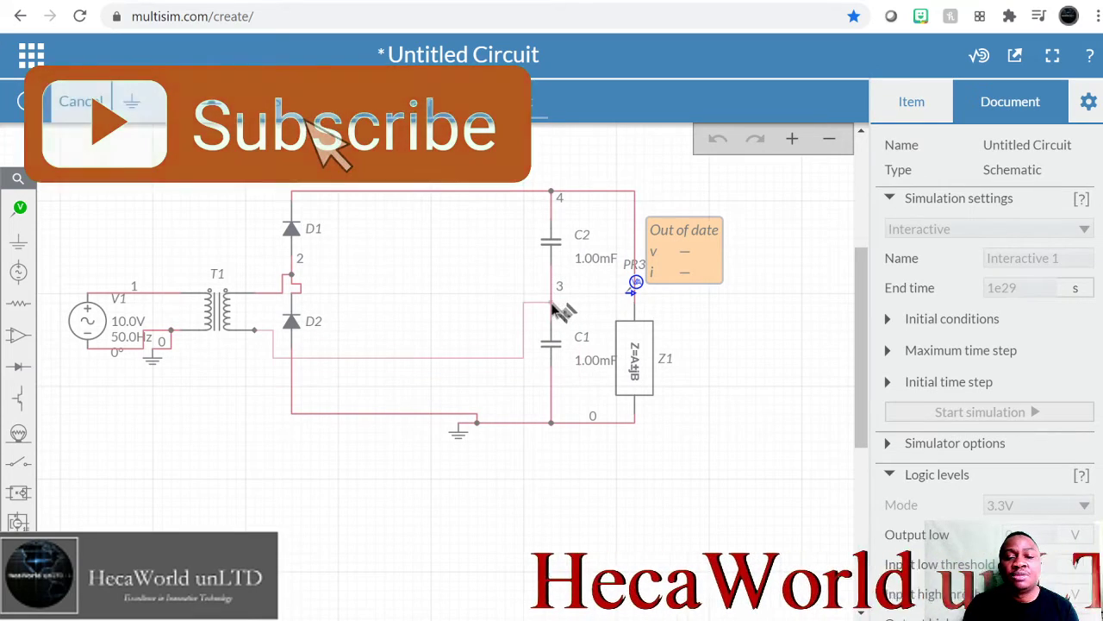
left_click(552, 301)
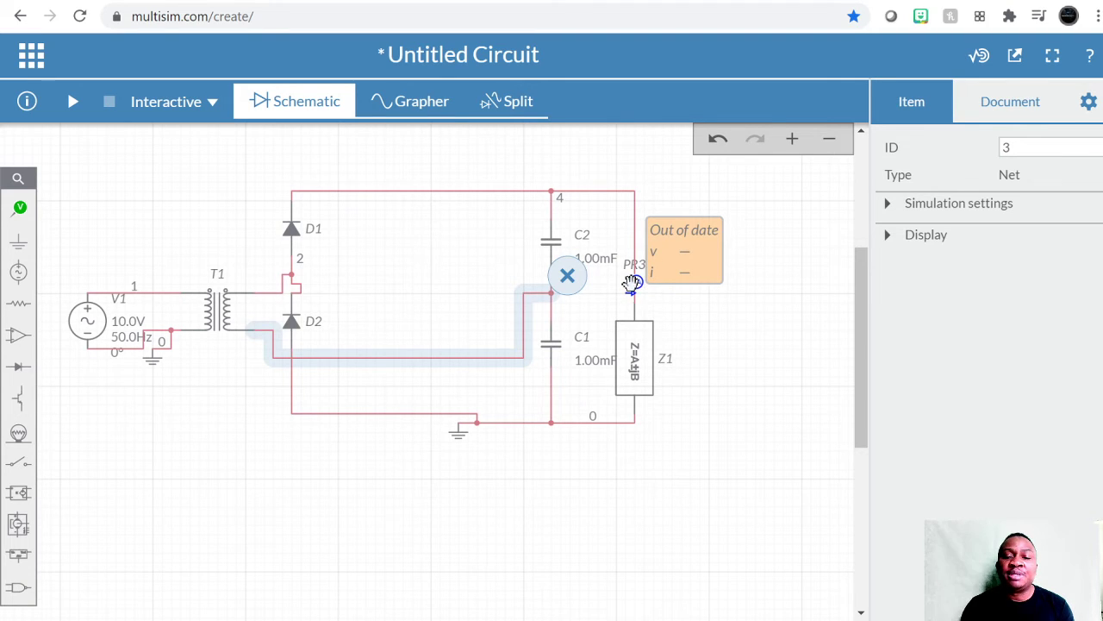
left_click_drag(632, 282, 632, 208)
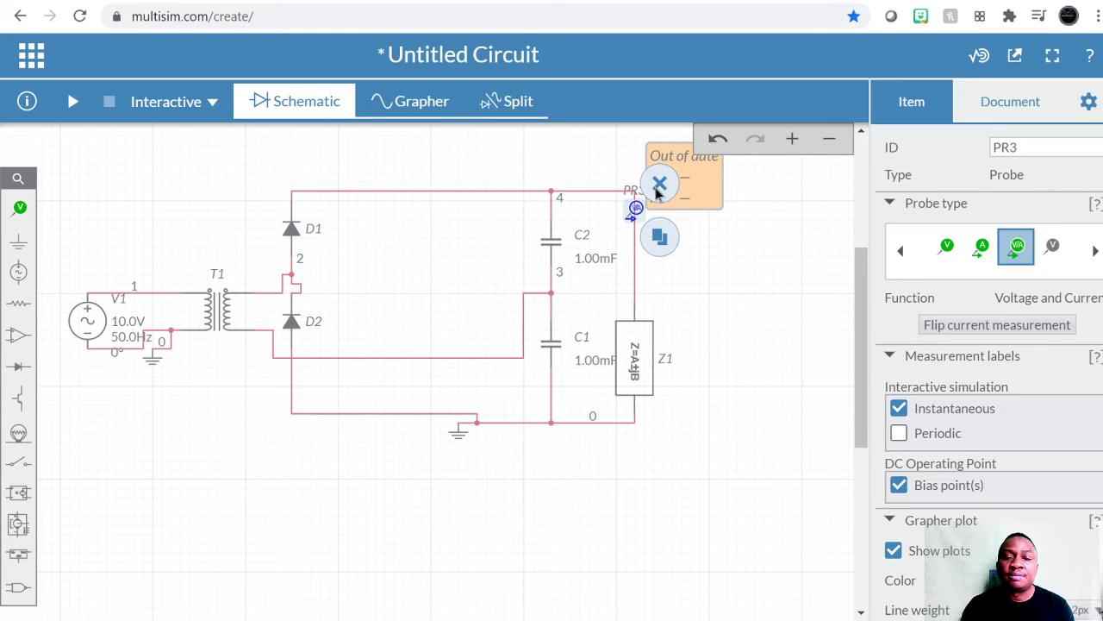
left_click(745, 243)
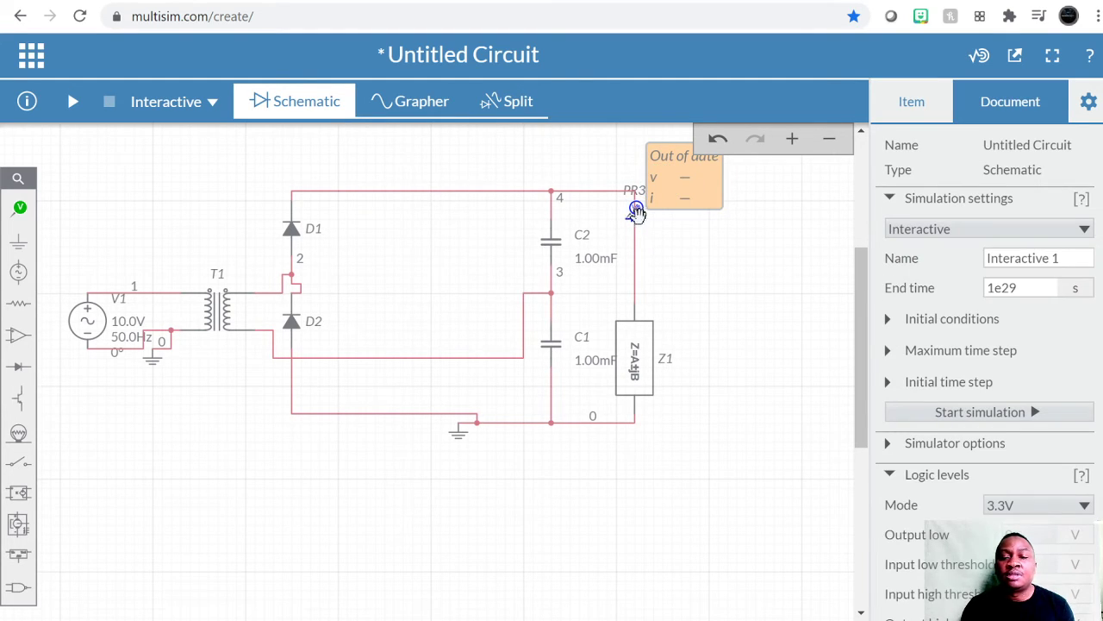
left_click_drag(635, 211, 645, 217)
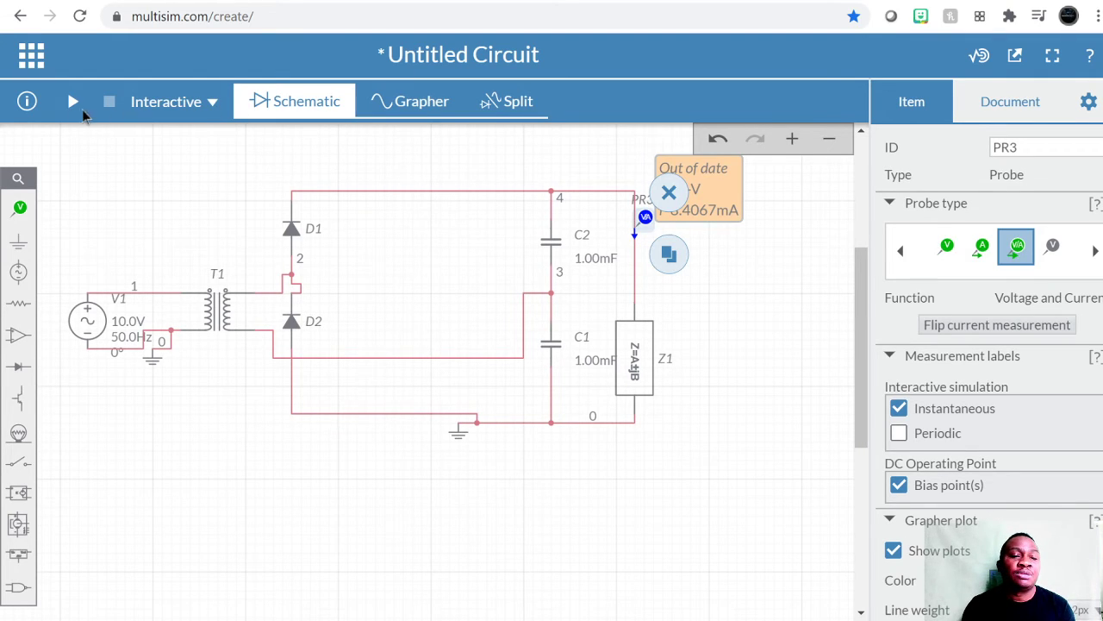
Run the interactive simulation of the voltage doubler and set capacitor C2 to 470 µF
left_click(72, 103)
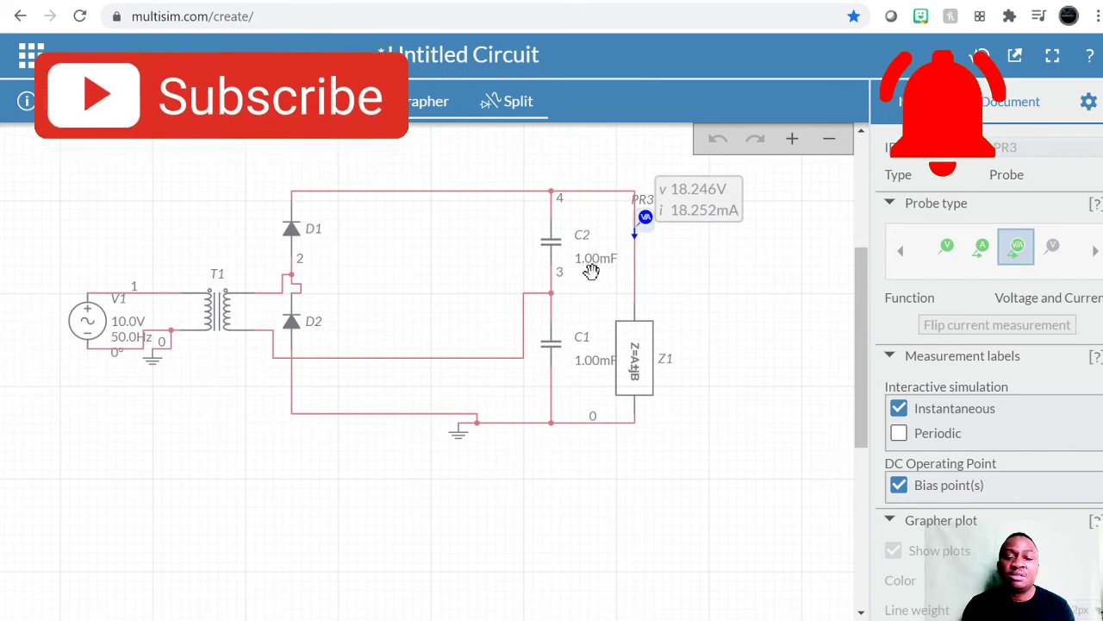
left_click_drag(590, 271, 591, 279)
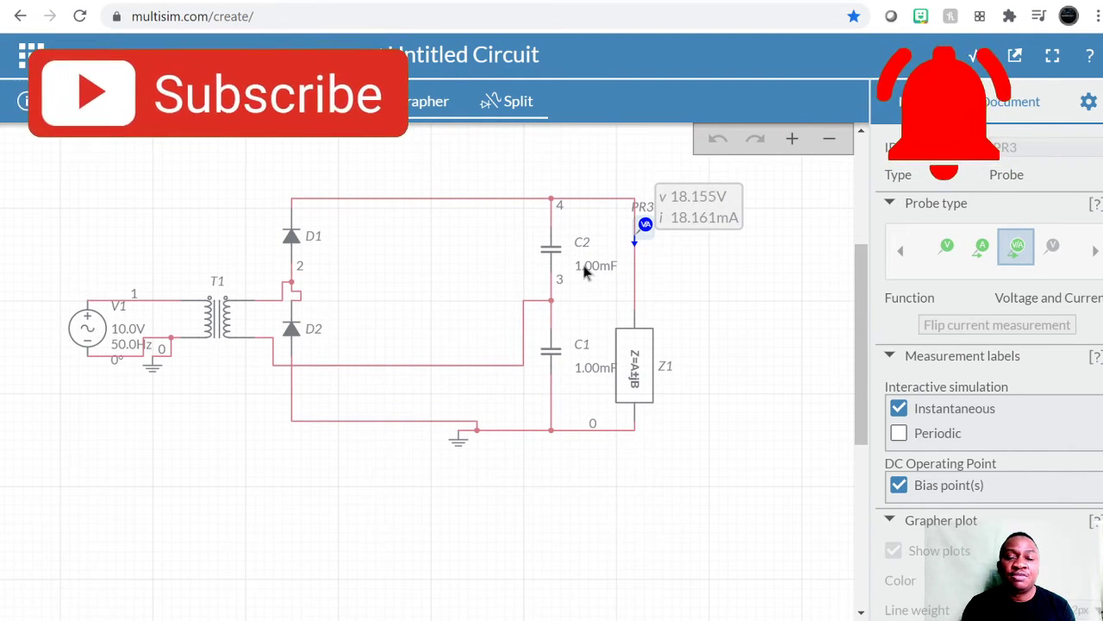
left_click(585, 269)
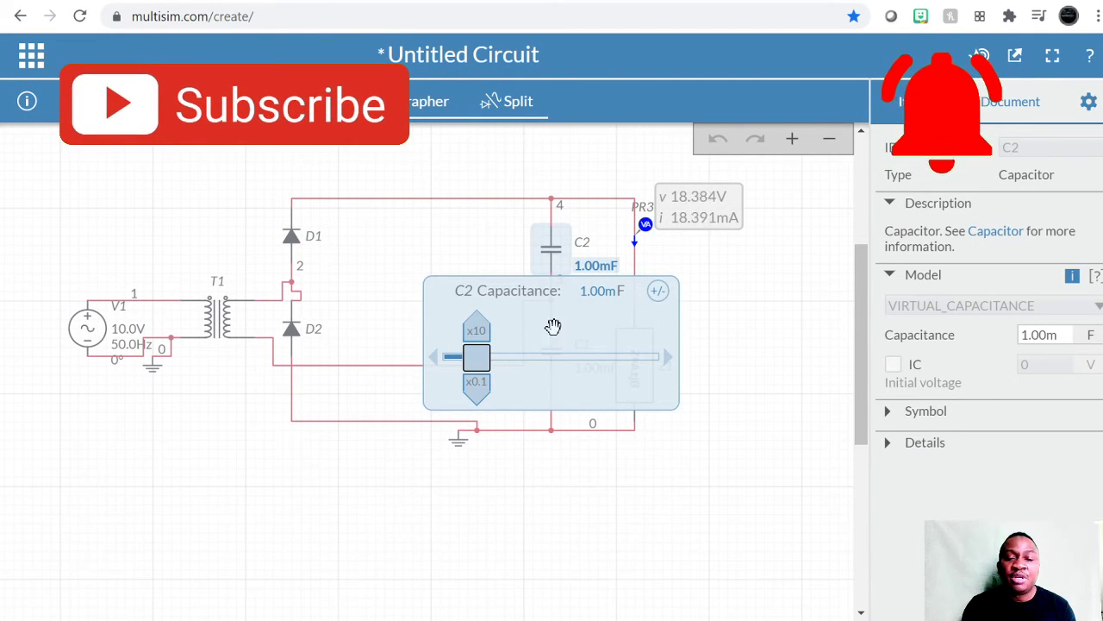
left_click(602, 292)
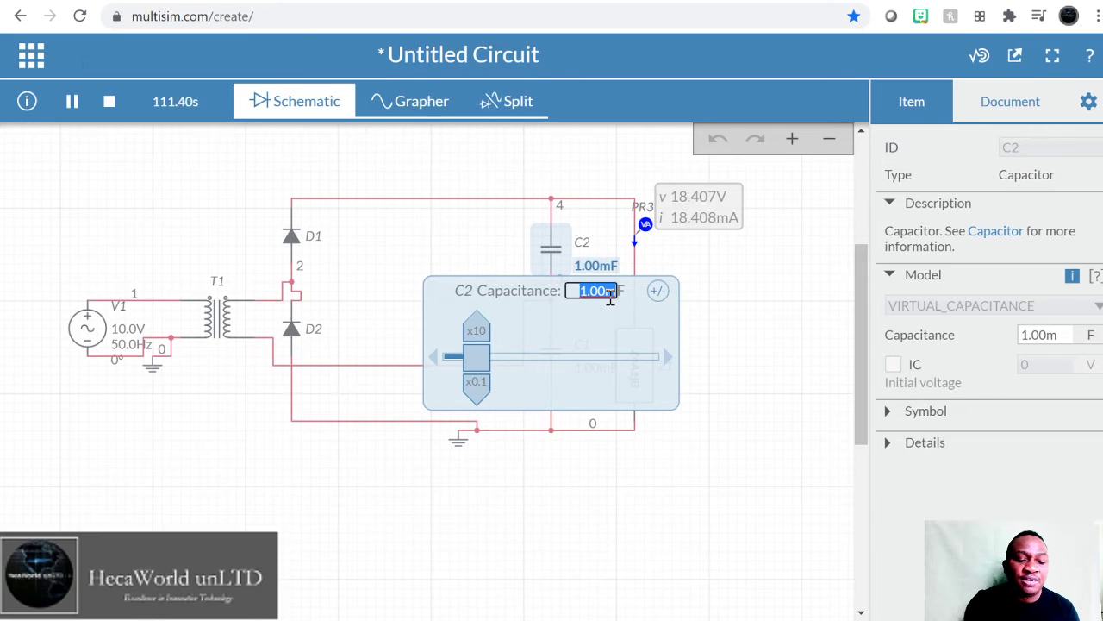
type("47")
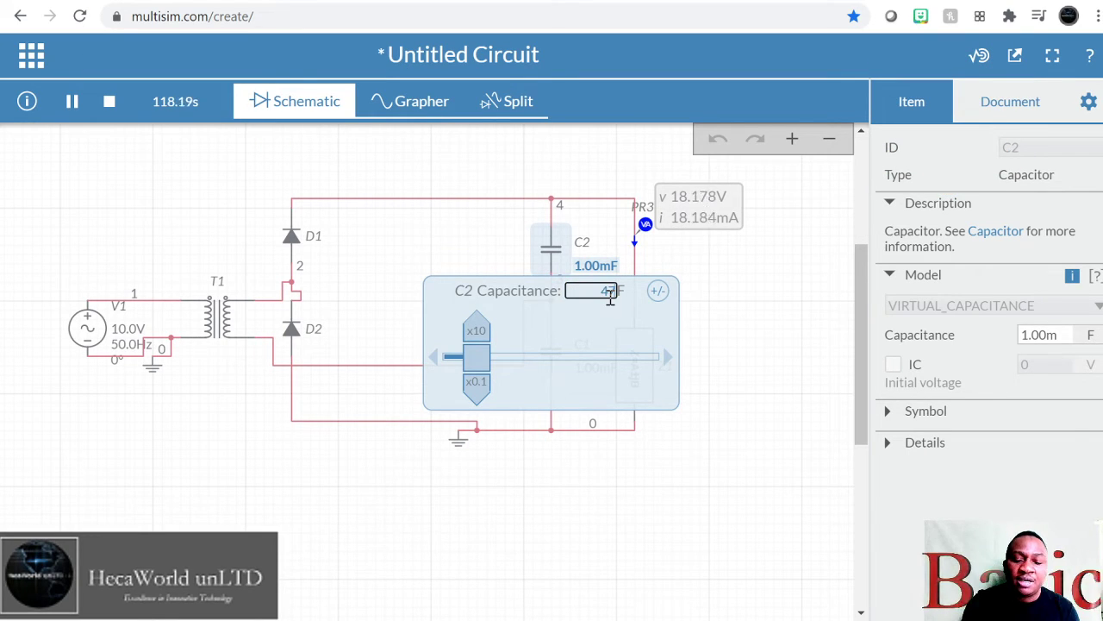
type("0u")
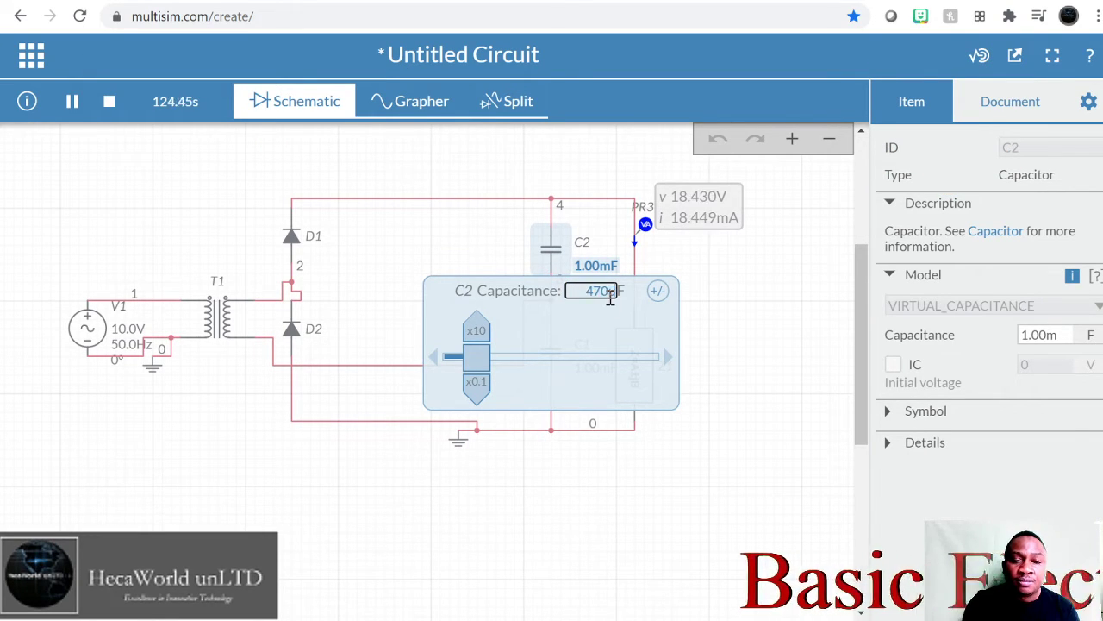
left_click(729, 313)
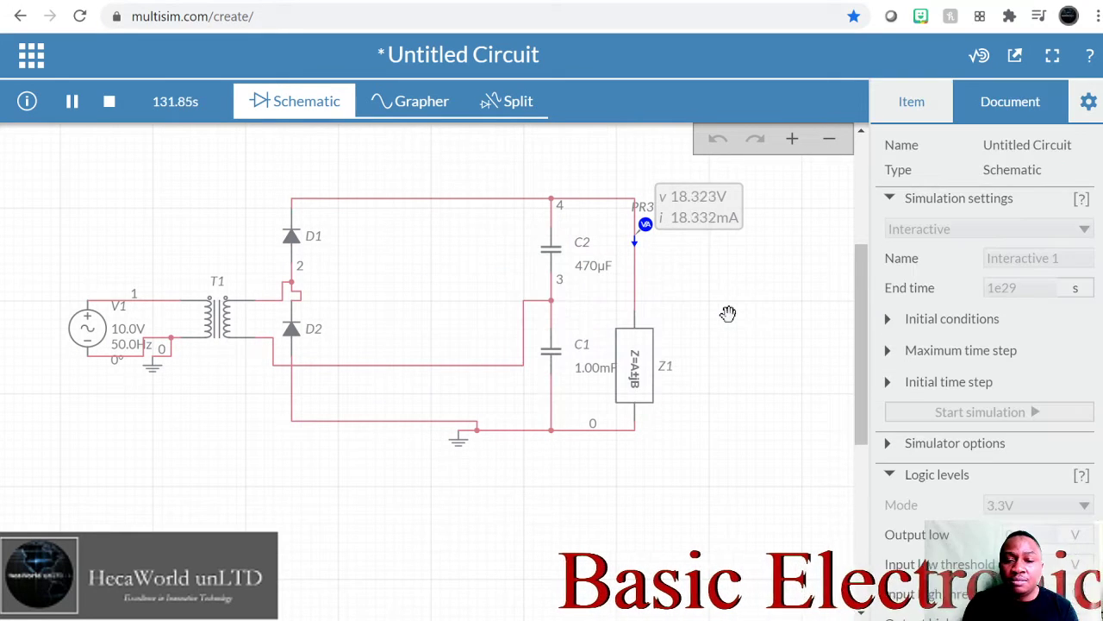
Set capacitor C1's capacitance to 470 µF while the simulation is running
left_click(586, 369)
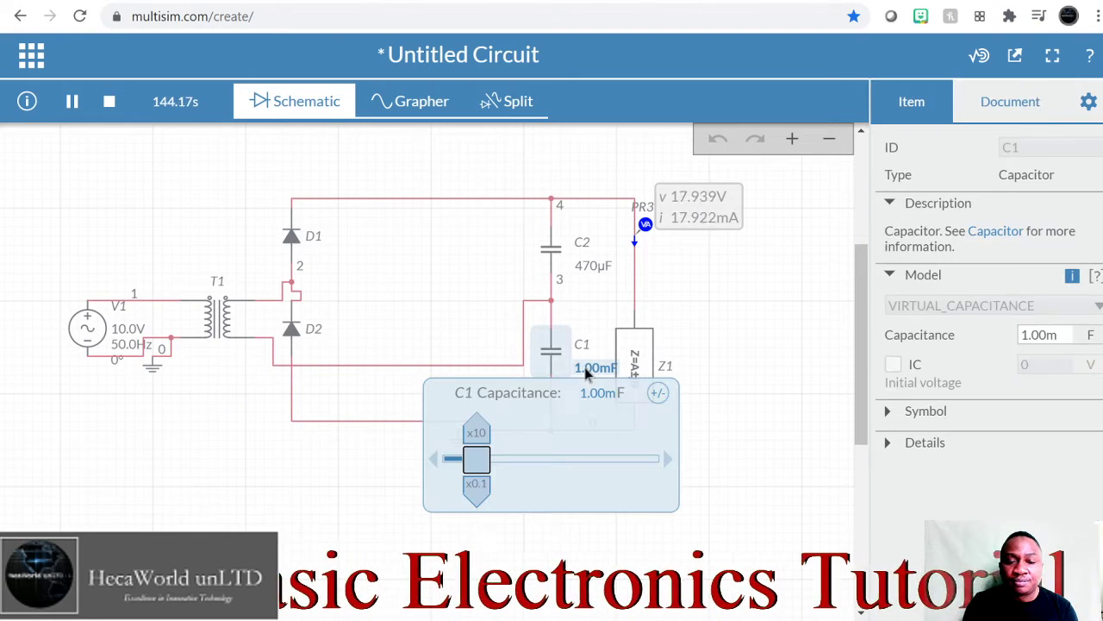
left_click(602, 393)
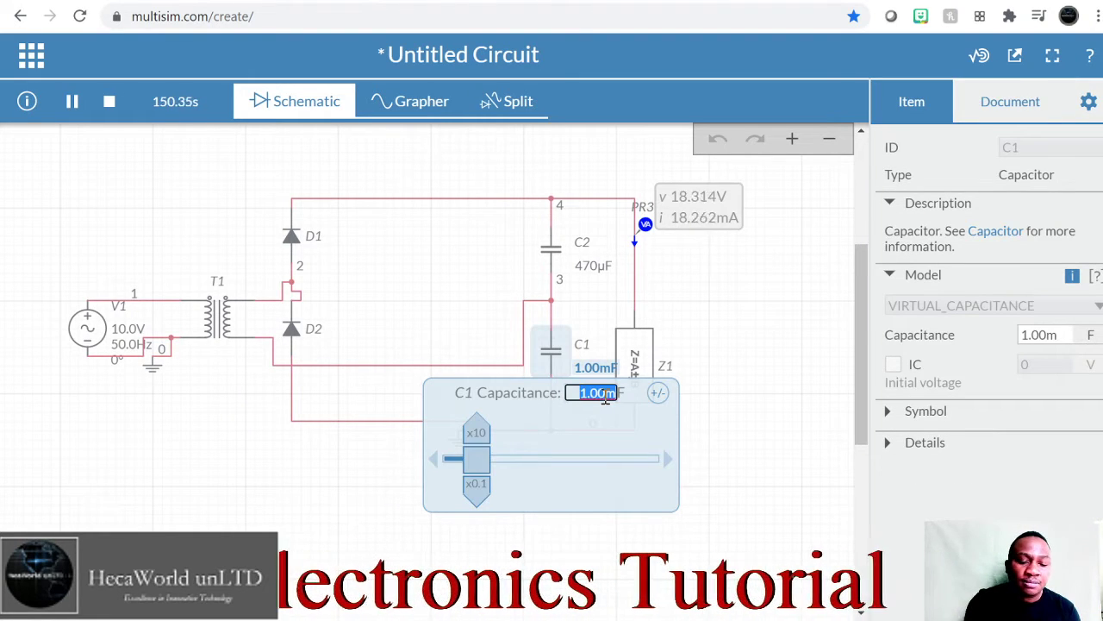
key("BackSpace")
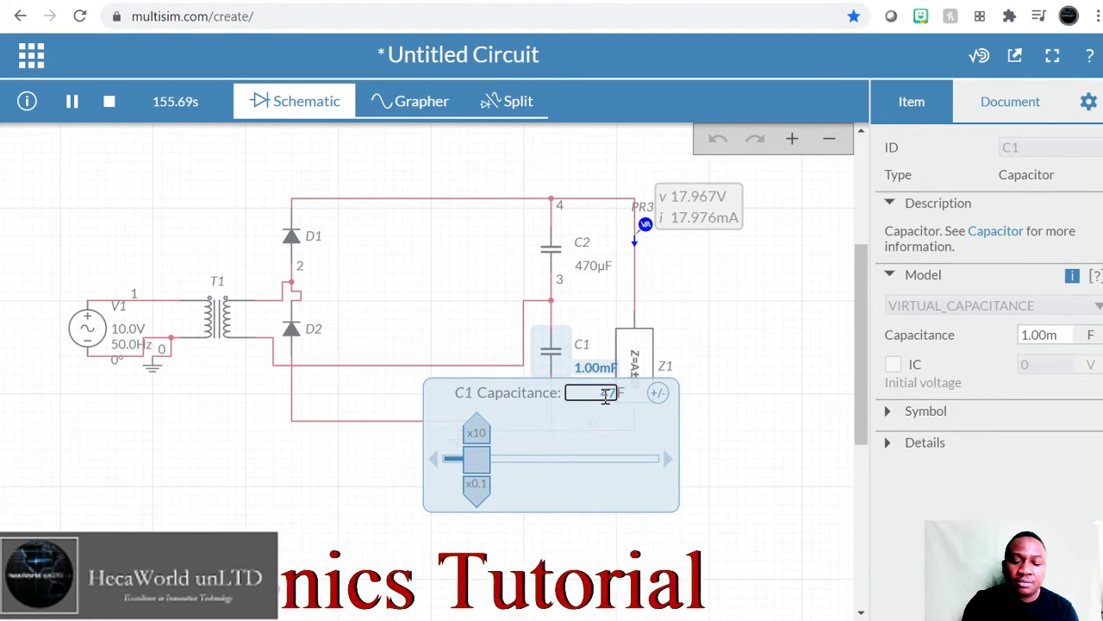
type("470u")
key("Return")
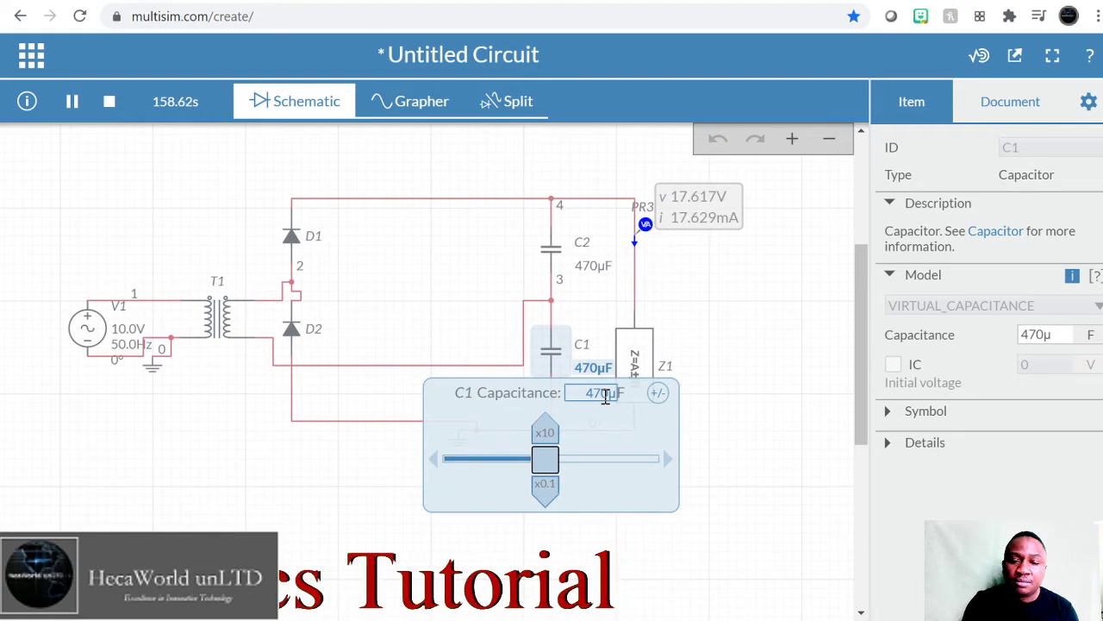
left_click(745, 318)
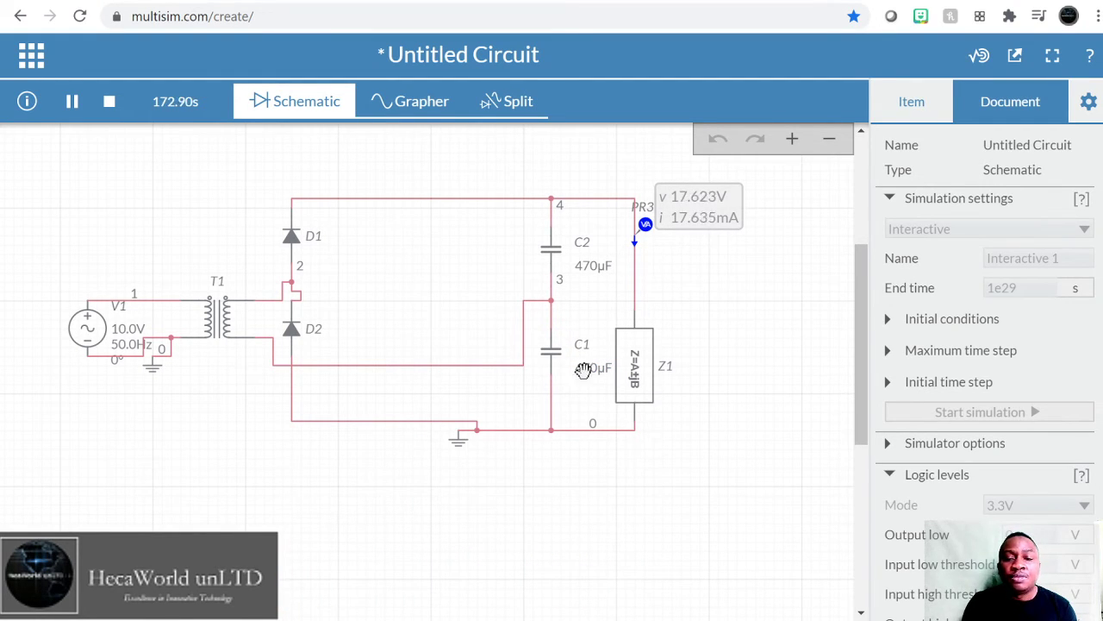
left_click(594, 269)
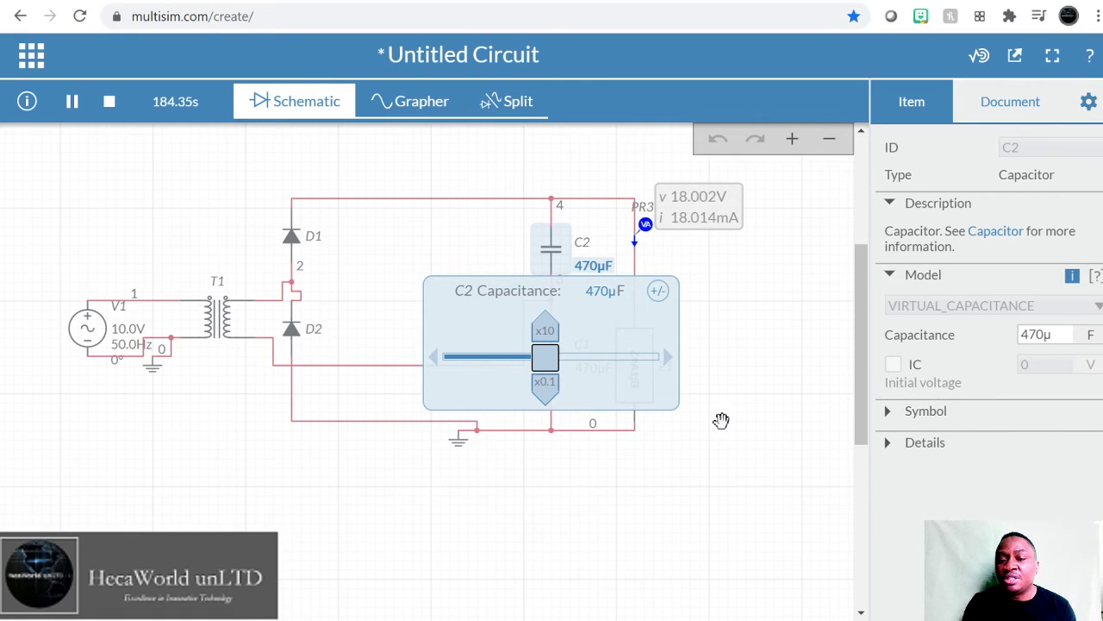
left_click(701, 464)
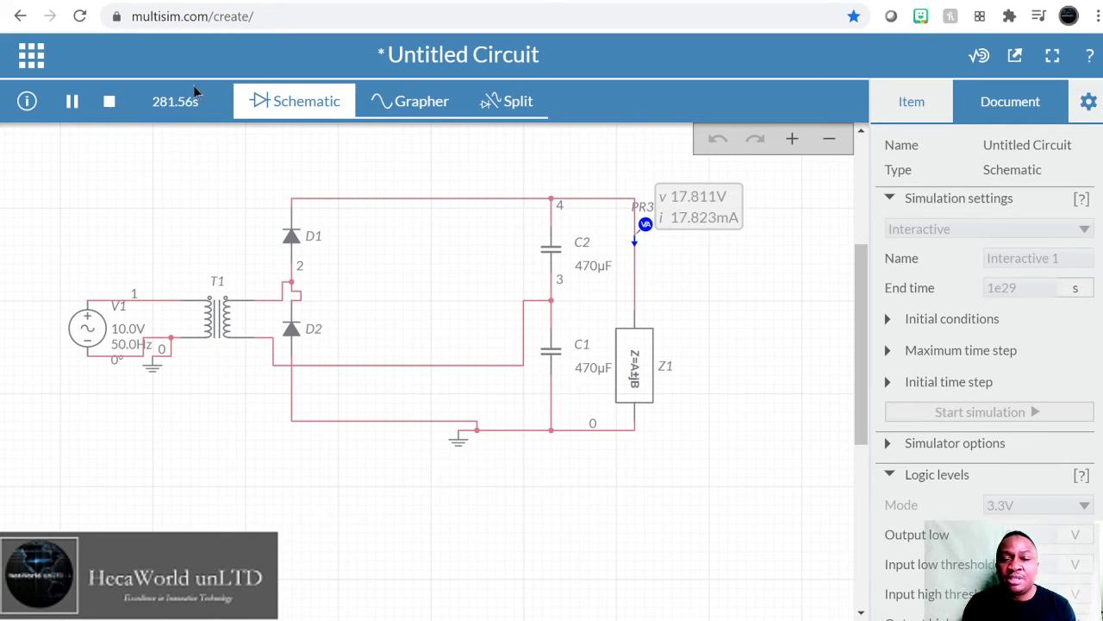
Show the Grapher, stop the simulation, set the voltage axis maximum to 24 V and run the simulation again
left_click(399, 106)
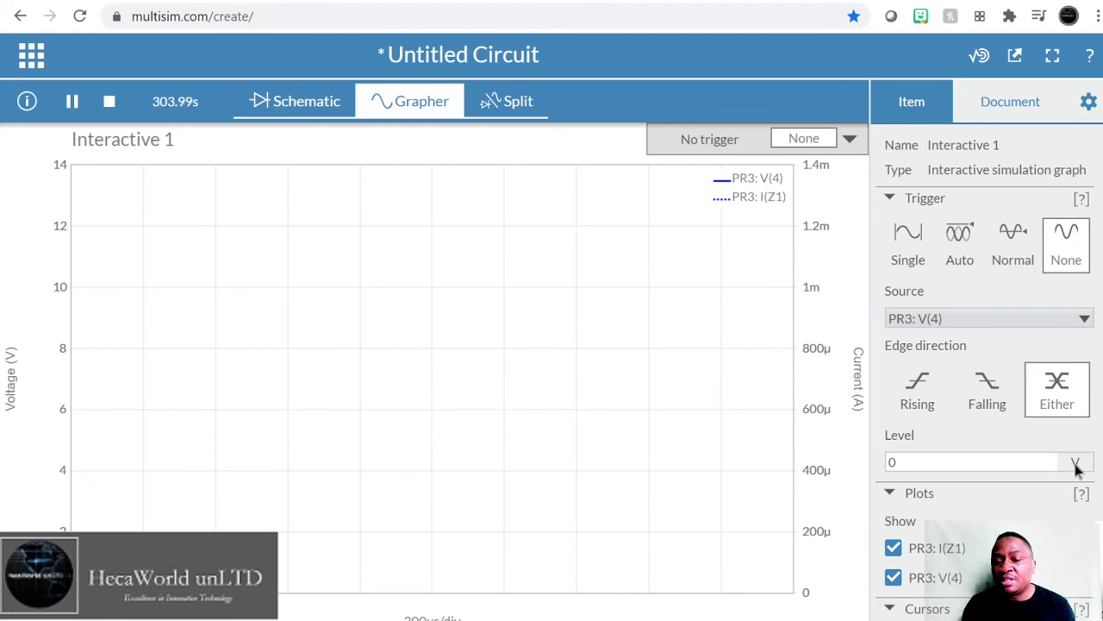
left_click(110, 102)
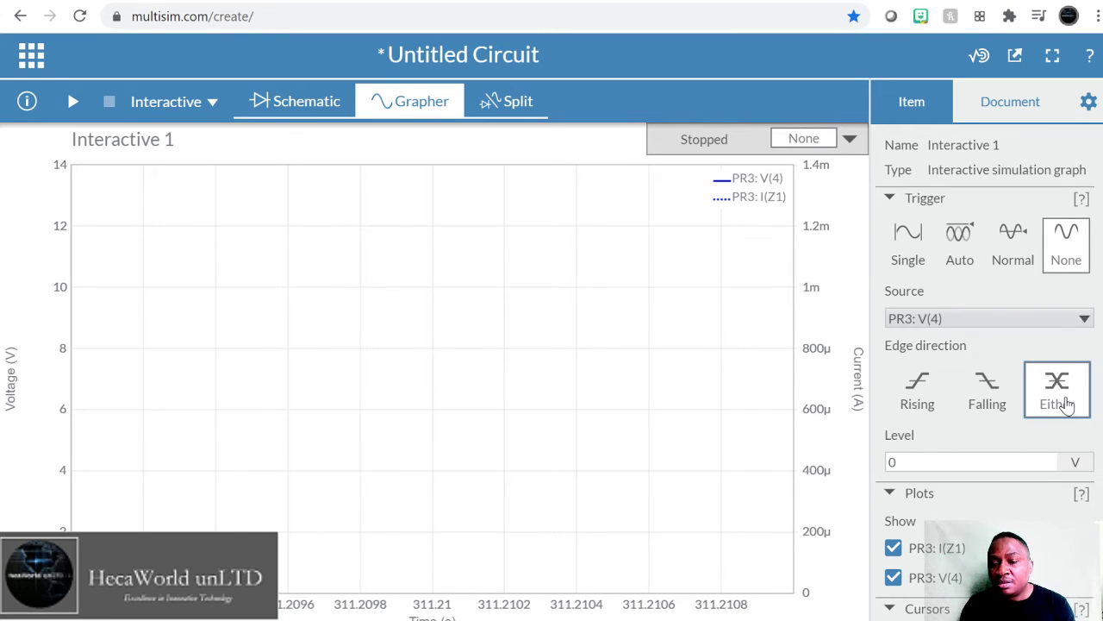
scroll(1066, 405, "down", 6)
scroll(1069, 405, "down", 1)
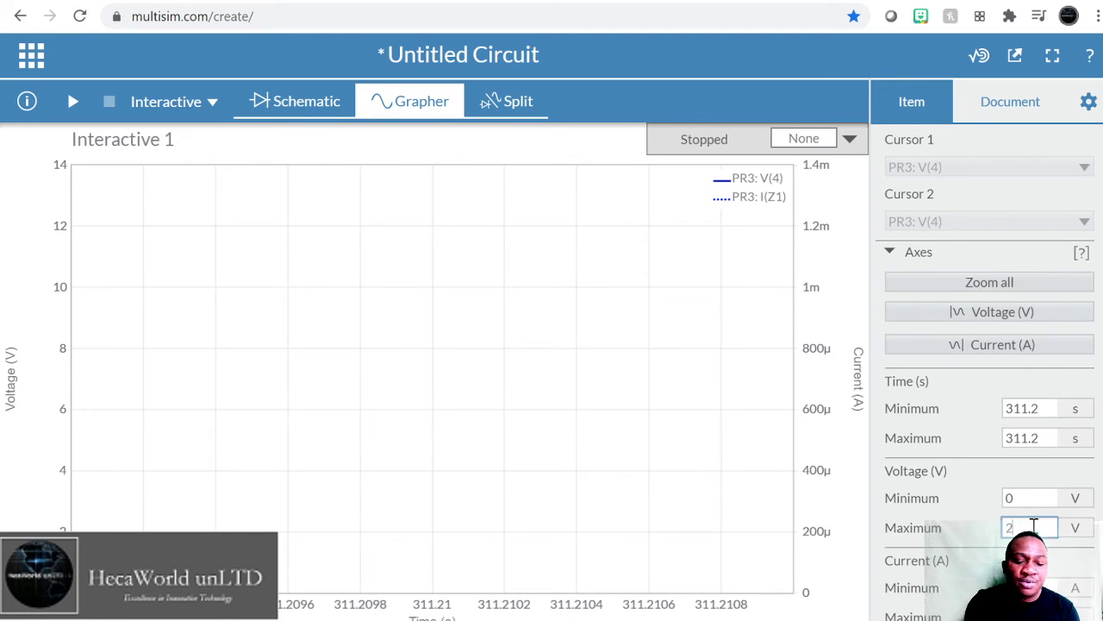
key("Return")
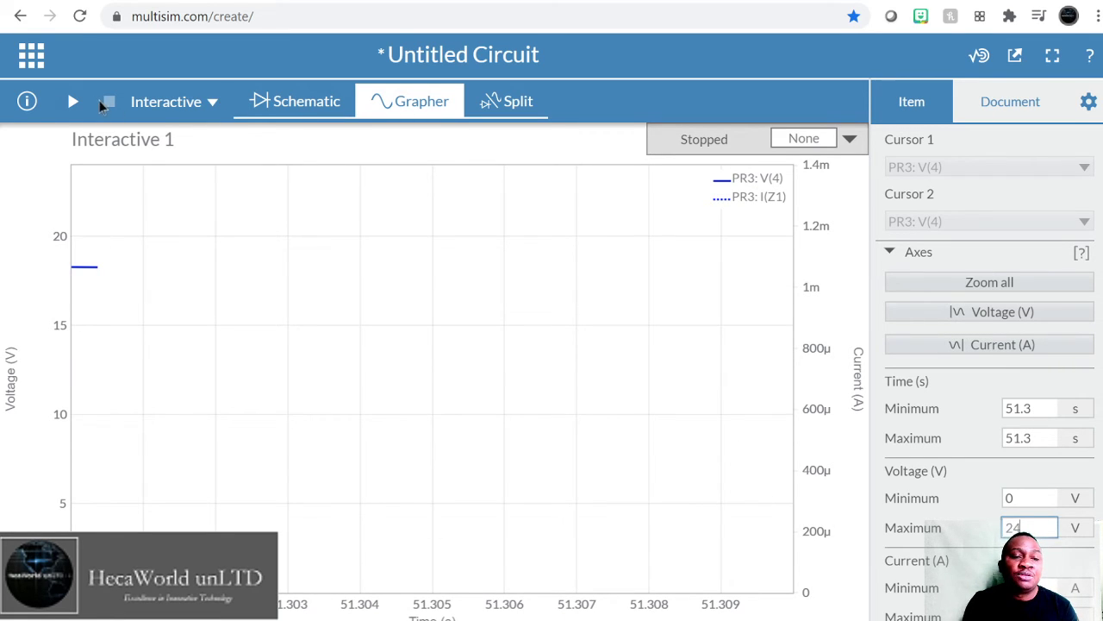
left_click(73, 101)
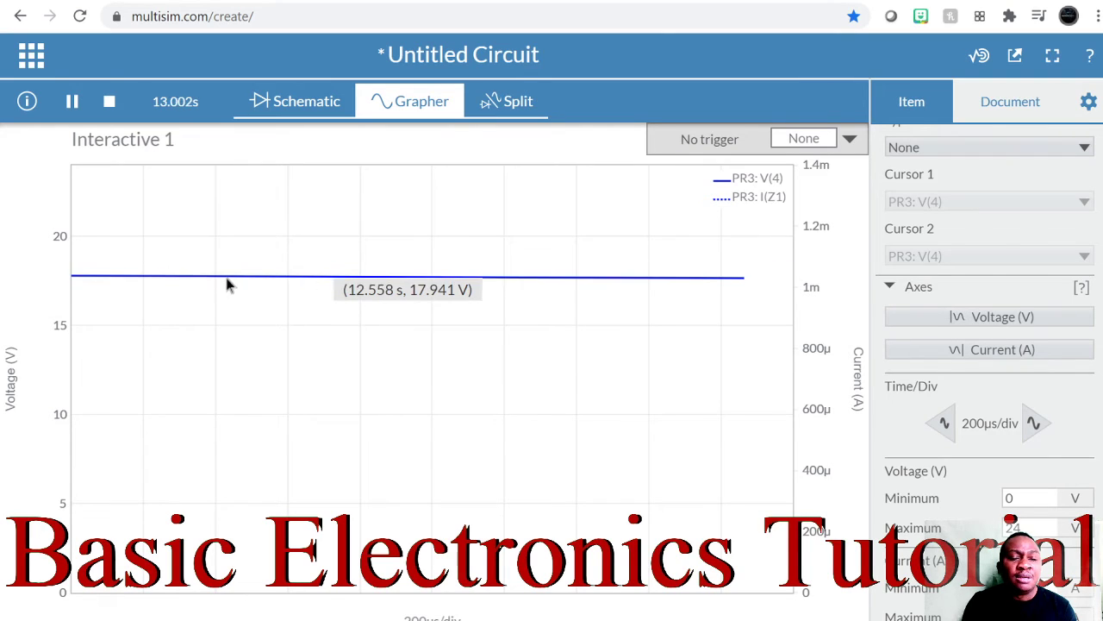
Show the schematic and graph side by side and set capacitor C2's capacitance to 4700 µF
left_click(510, 101)
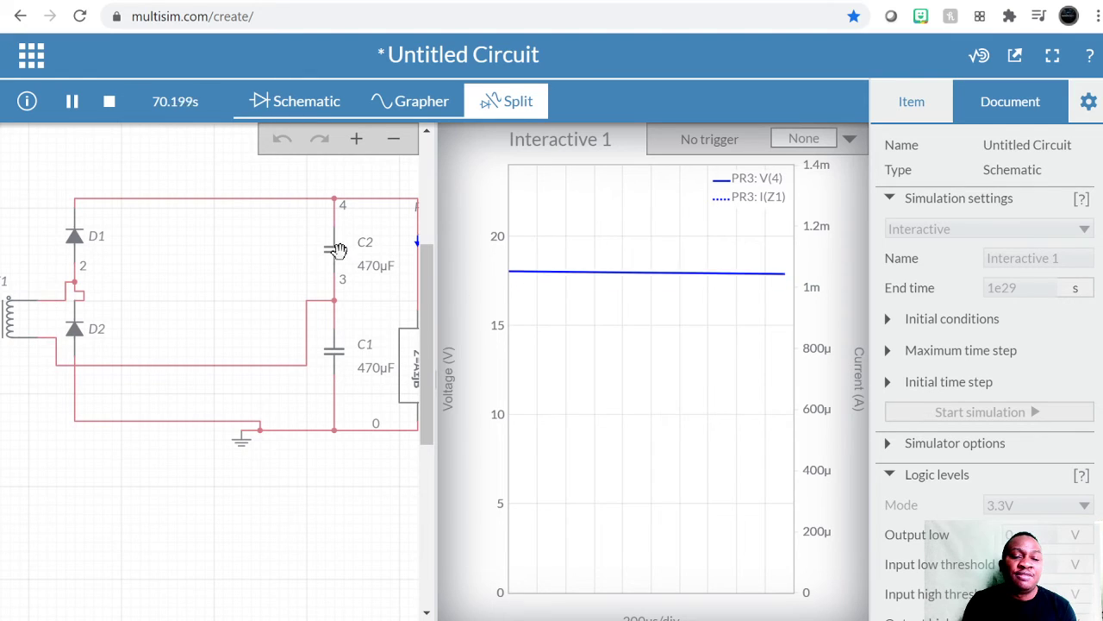
left_click(373, 272)
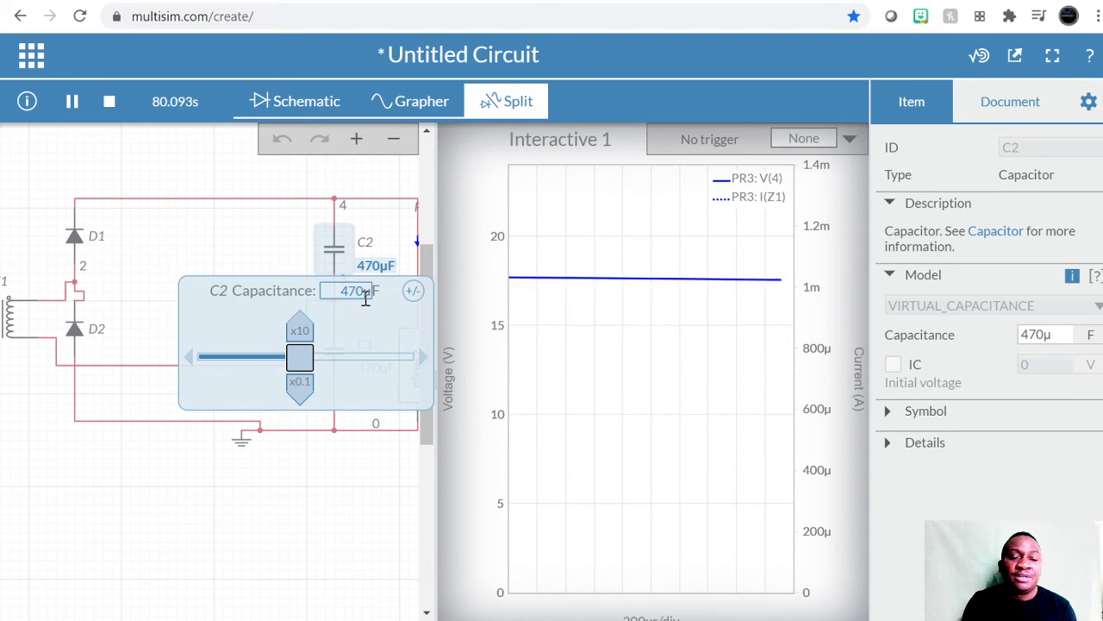
double_click(366, 293)
left_click(366, 298)
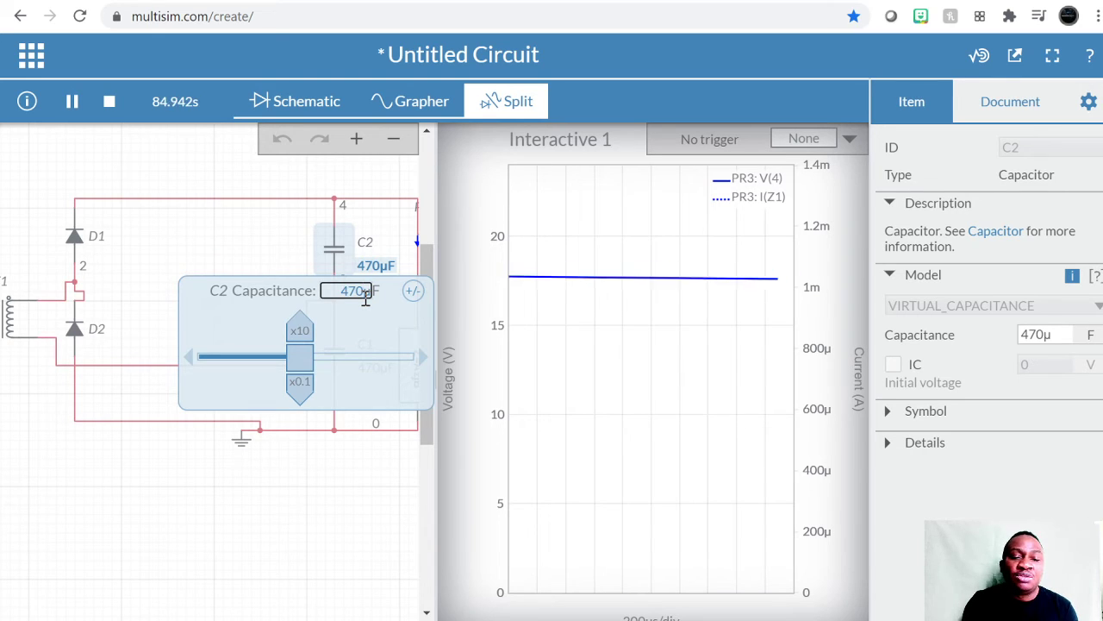
key("BackSpace")
key("BackSpace")
key("BackSpace")
key("BackSpace")
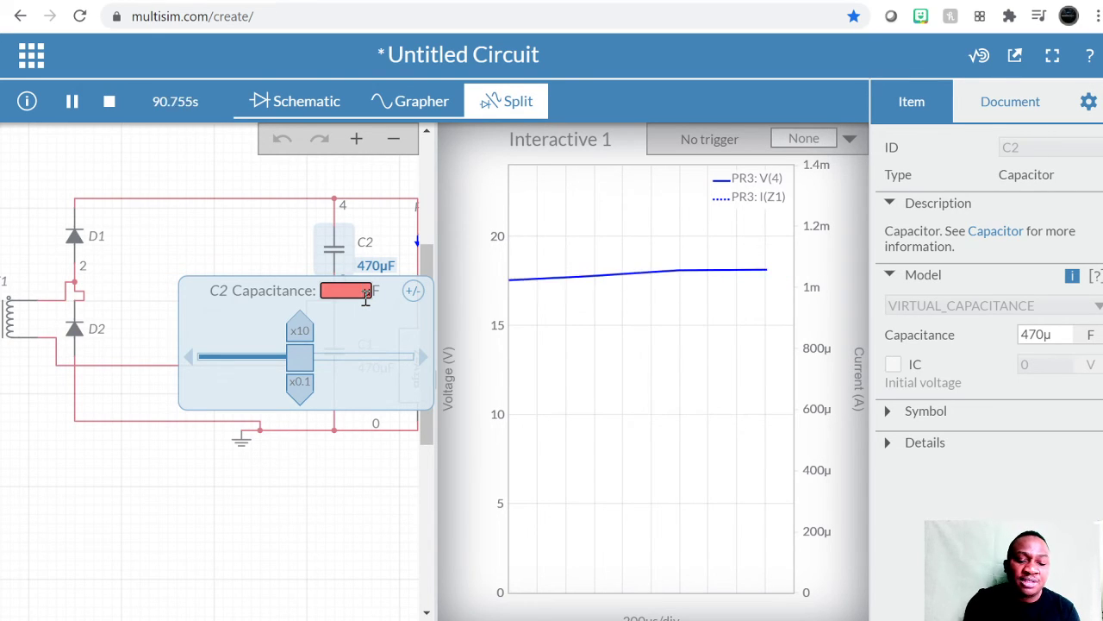
type("4")
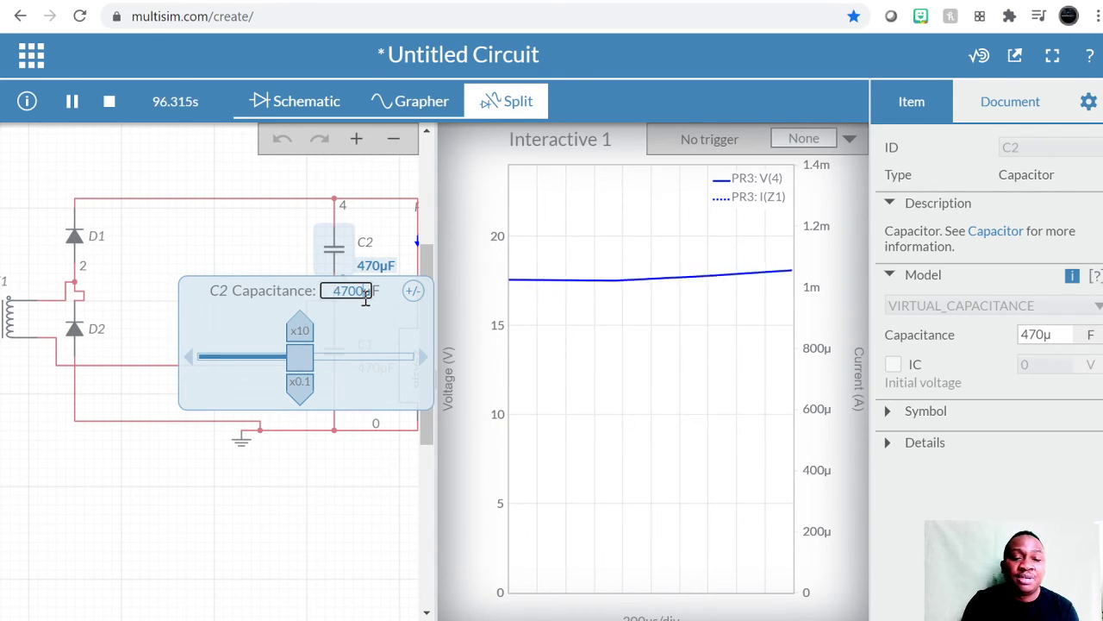
type("700µ")
key("Return")
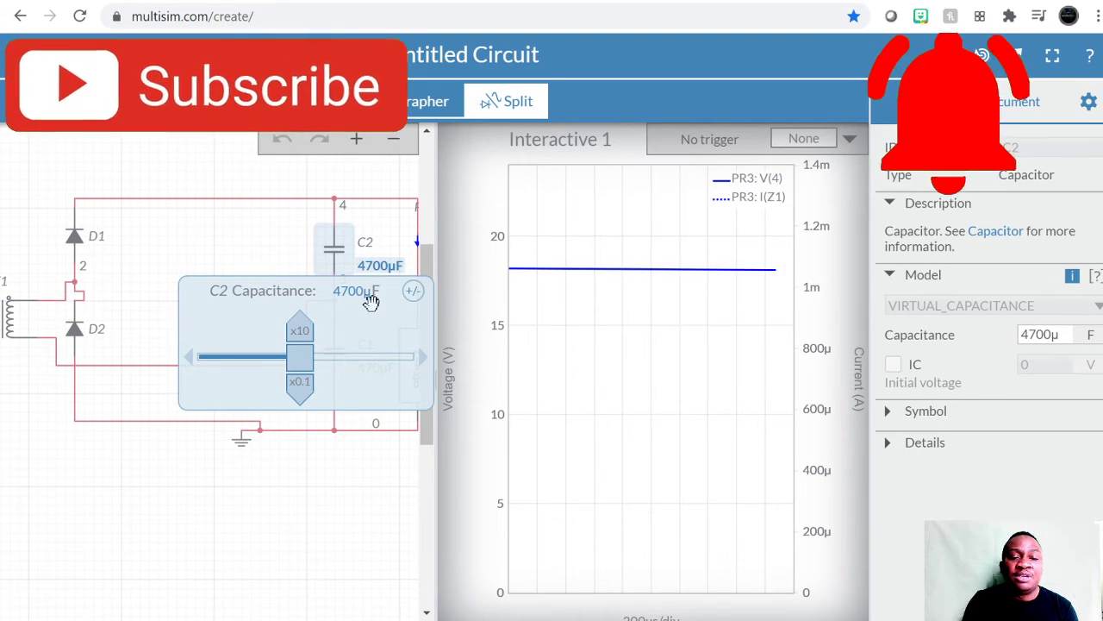
Set capacitor C1's capacitance to 4700 µF in the running simulation
left_click(352, 382)
left_click(377, 379)
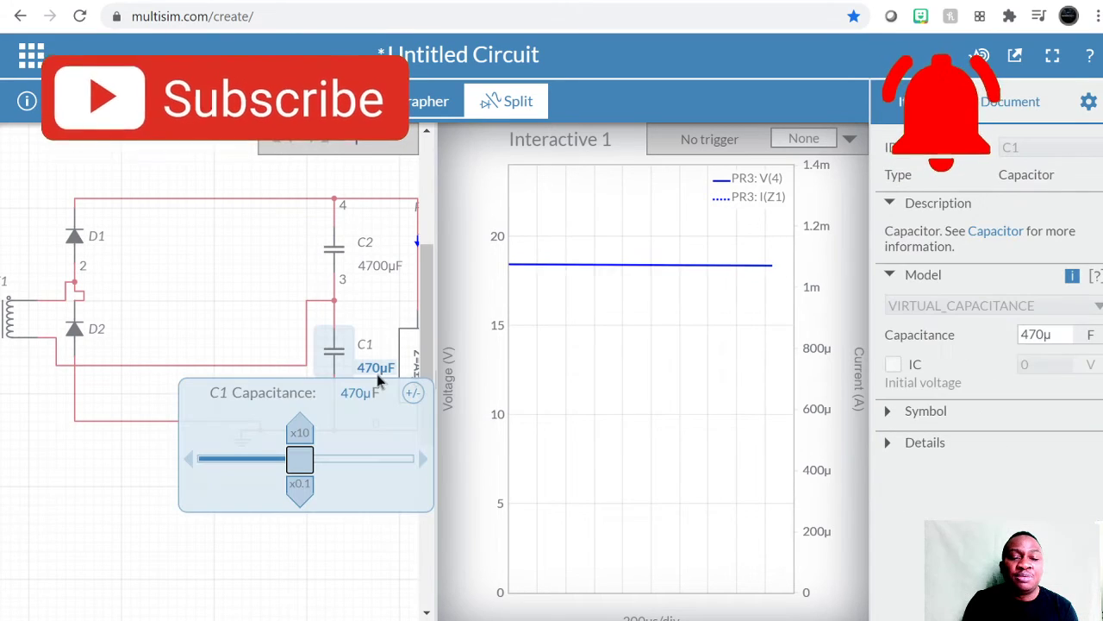
double_click(352, 398)
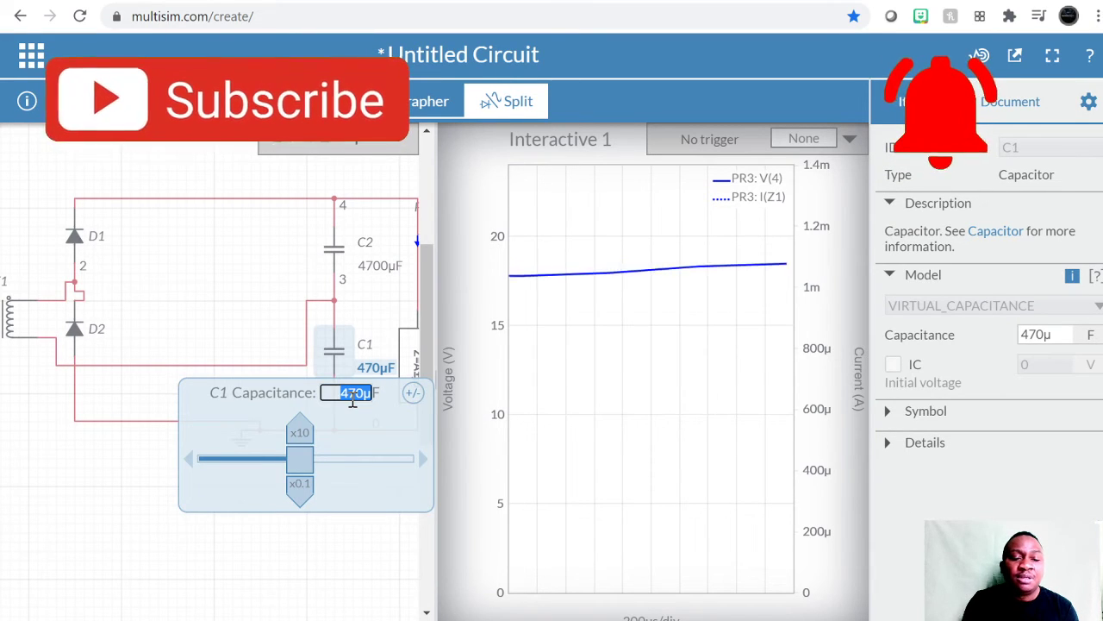
type("4700")
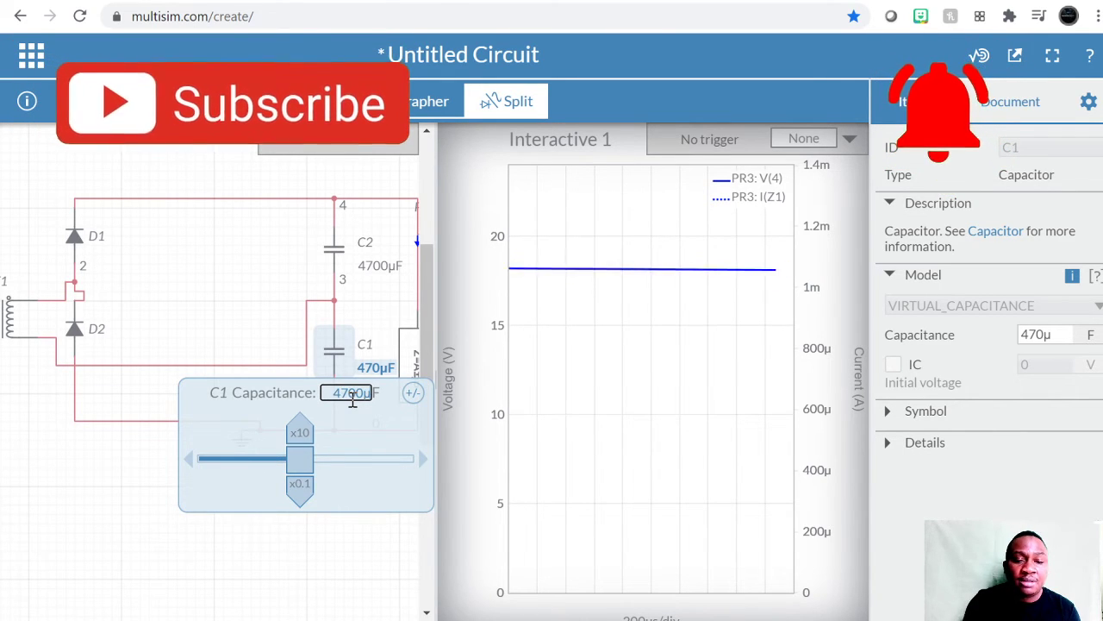
key("Return")
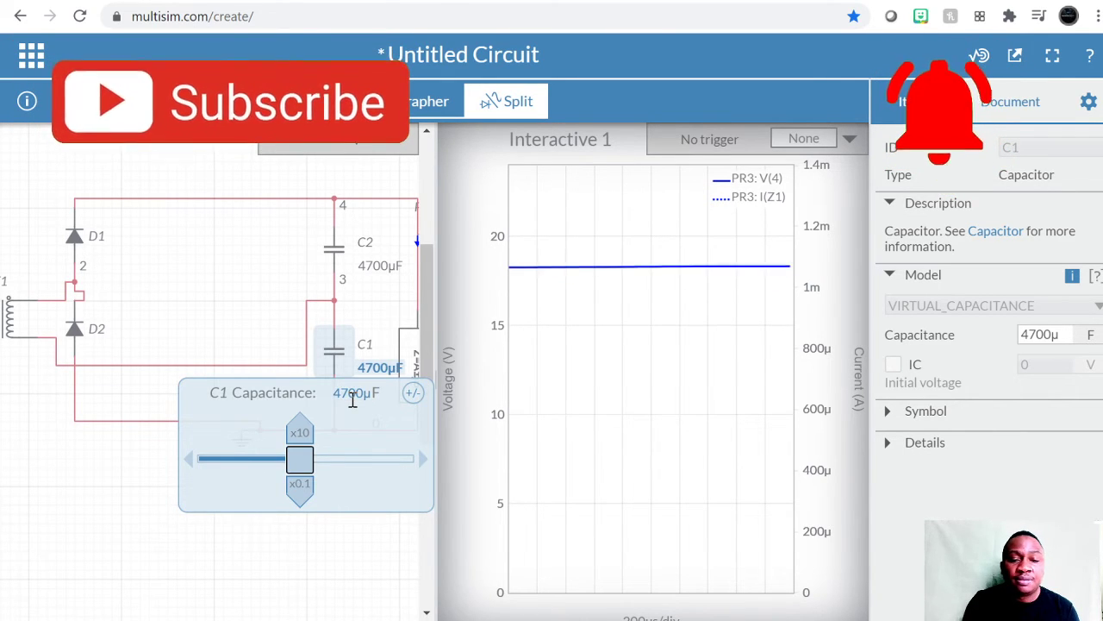
left_click(226, 530)
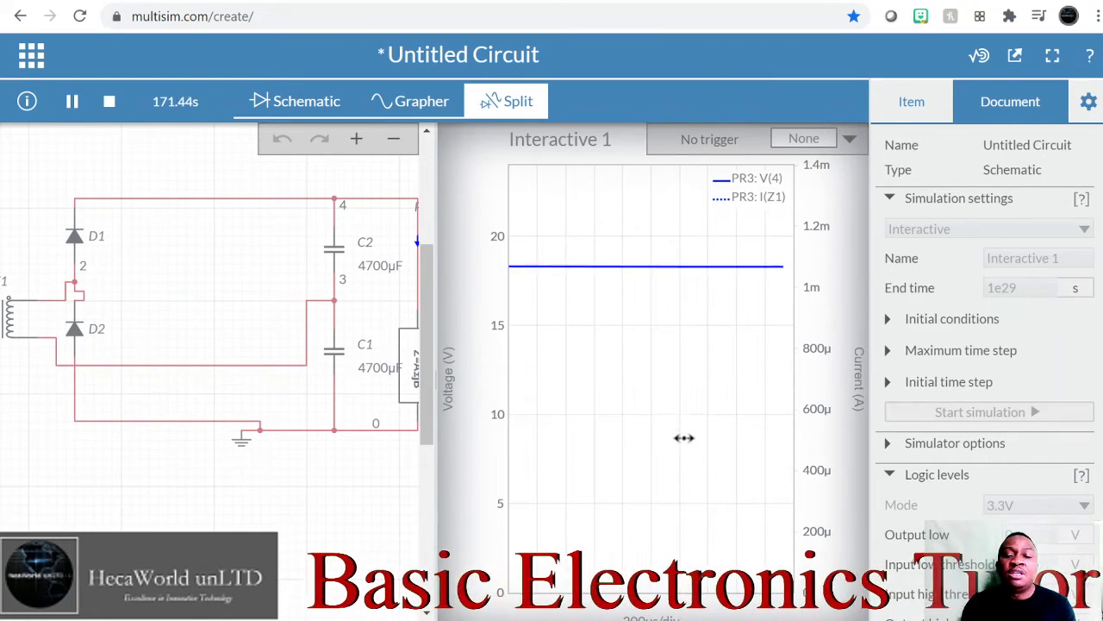
Set capacitor C2's capacitance to 220 µF in the running simulation
mouse_move(595, 269)
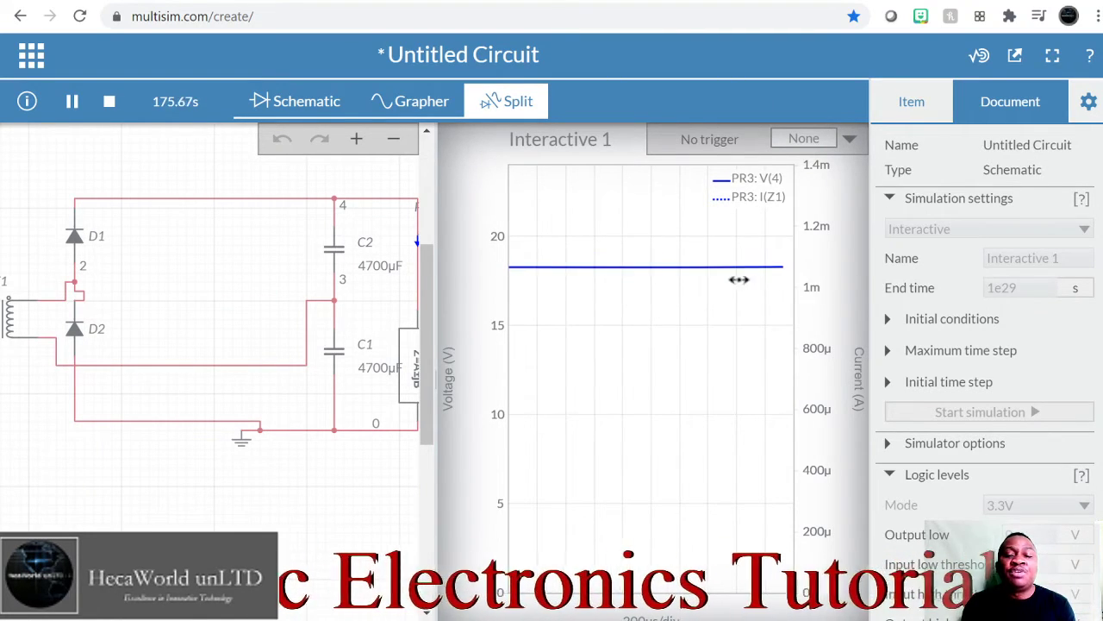
left_click(370, 273)
double_click(347, 293)
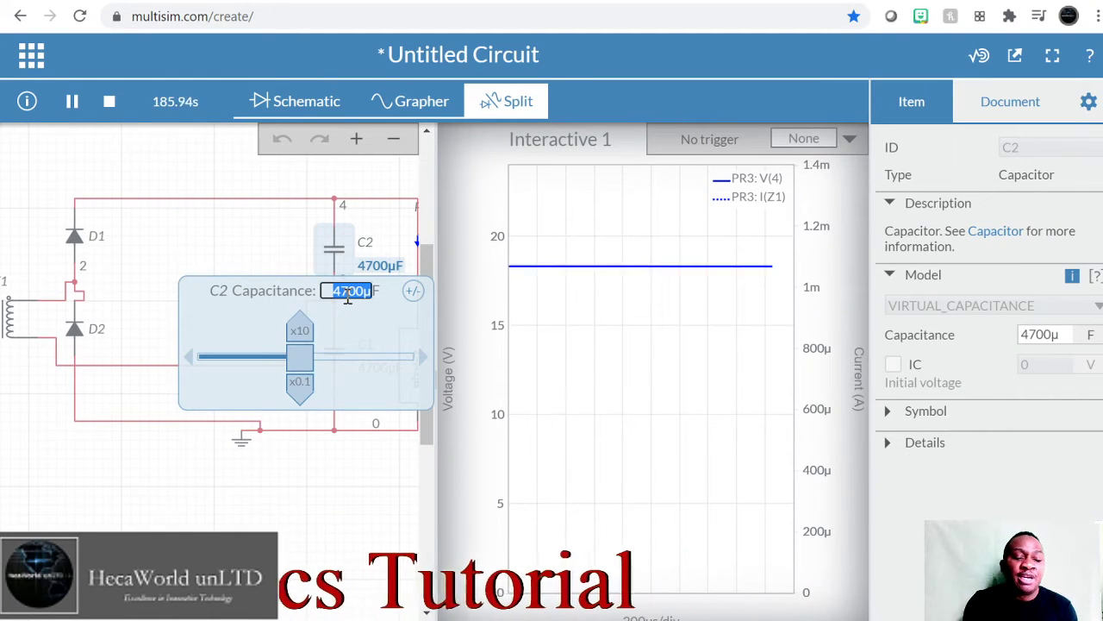
type("22")
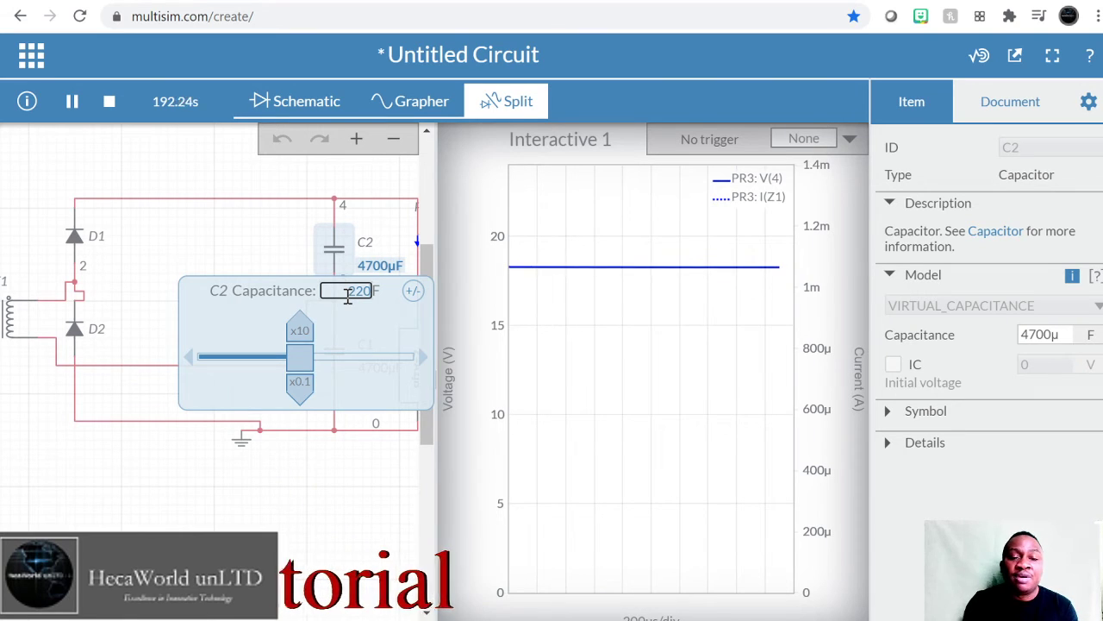
type("0u")
key("Return")
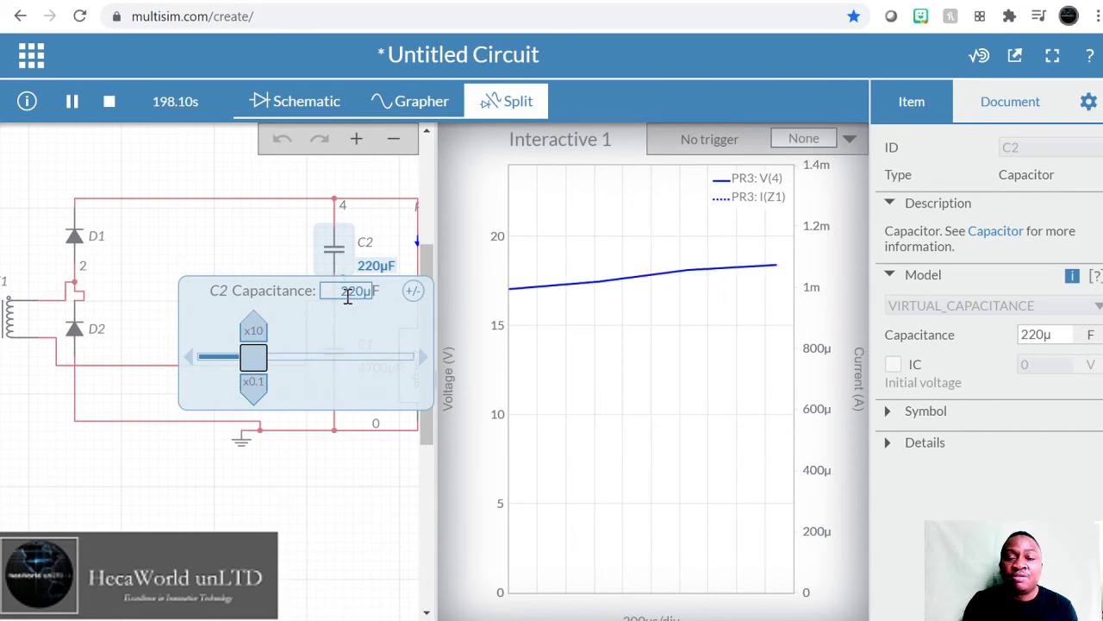
left_click(303, 467)
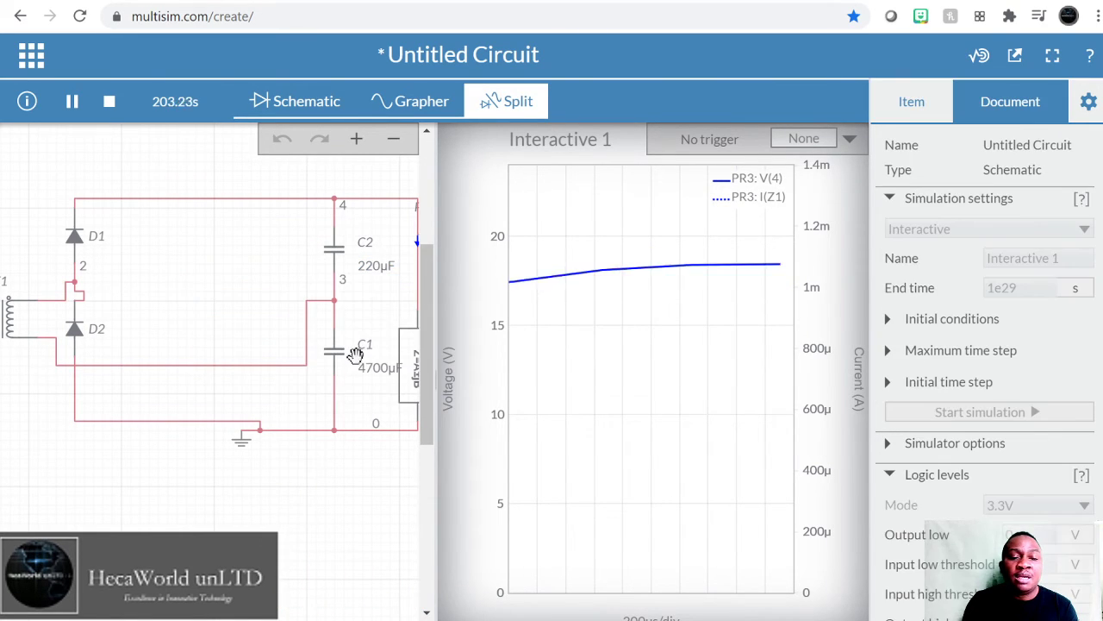
Set capacitor C1's capacitance to 220 µF in the running simulation and close its value editor
left_click(383, 373)
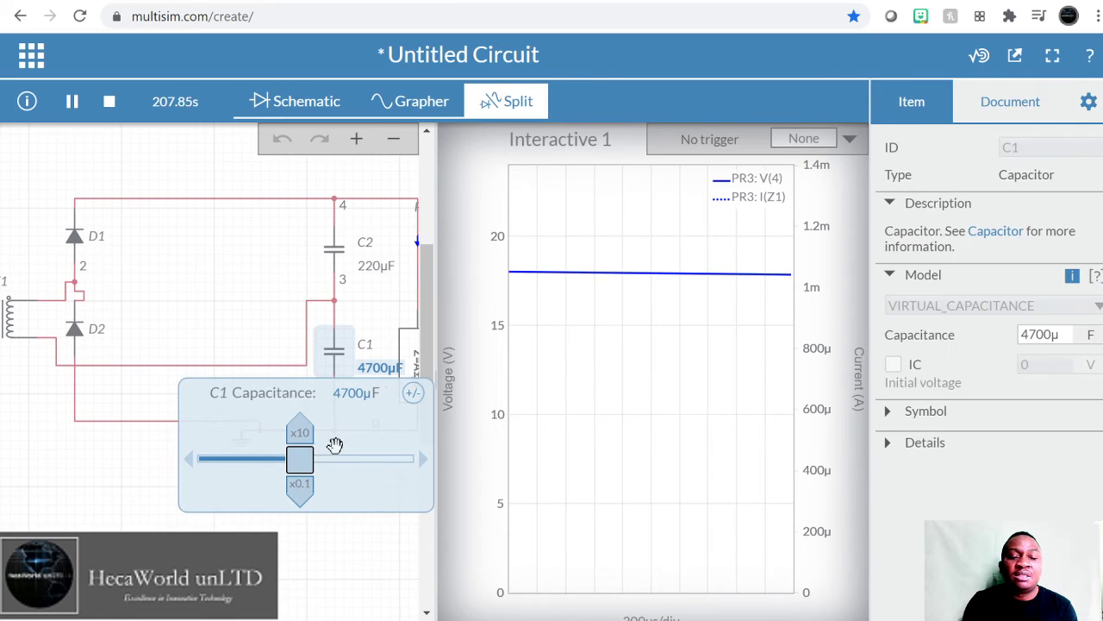
double_click(360, 395)
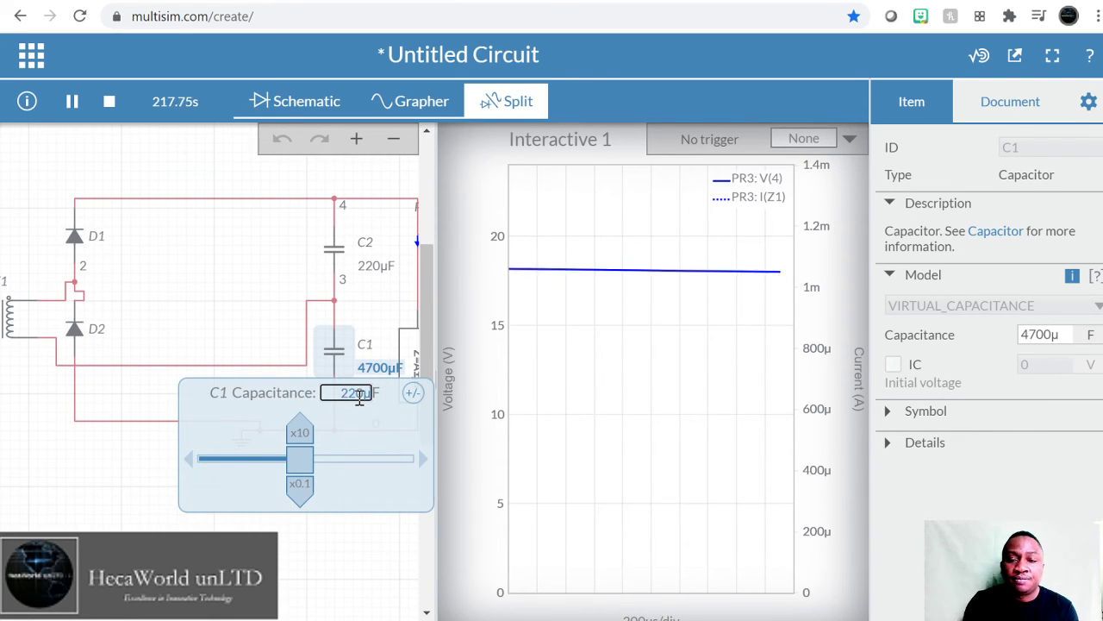
key("Return")
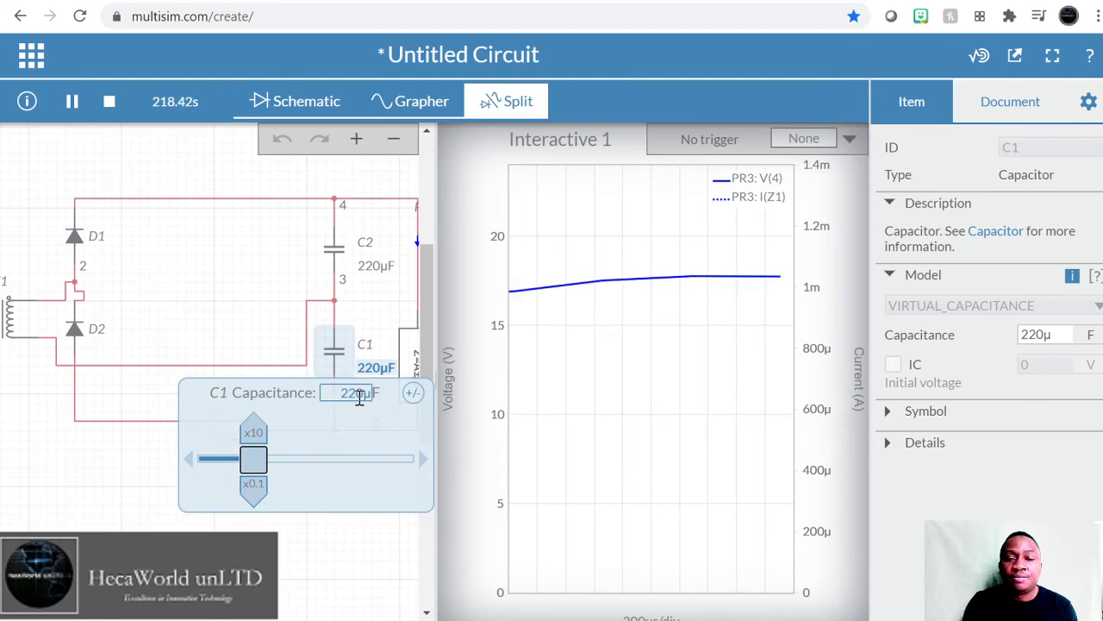
left_click(312, 548)
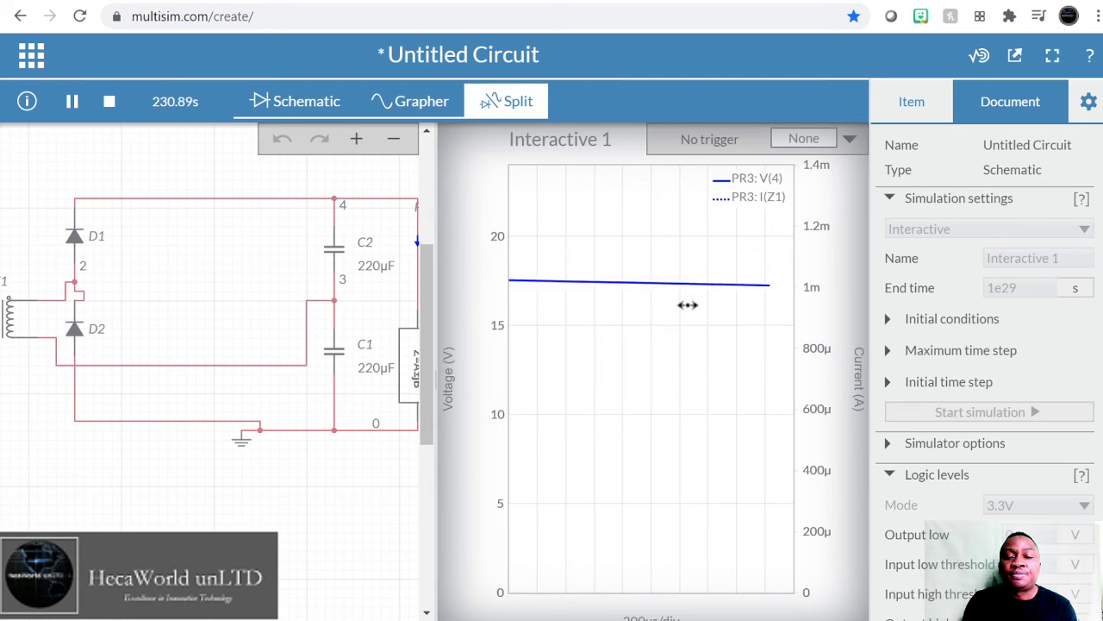
Set capacitor C2's capacitance to 1 µF in the running simulation and close its value editor
left_click(368, 269)
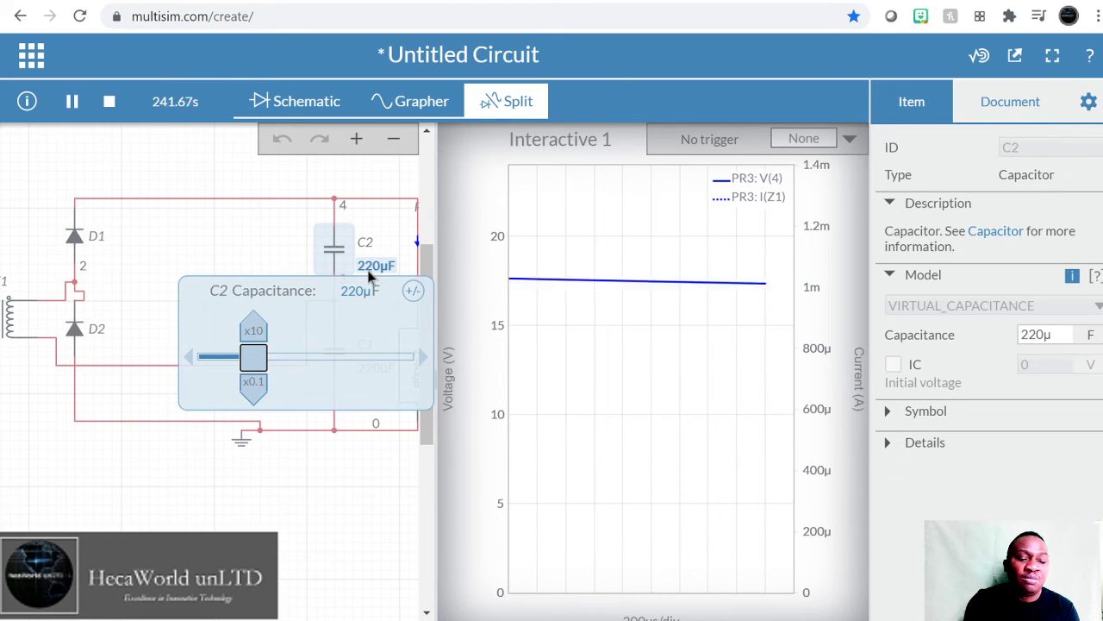
double_click(361, 293)
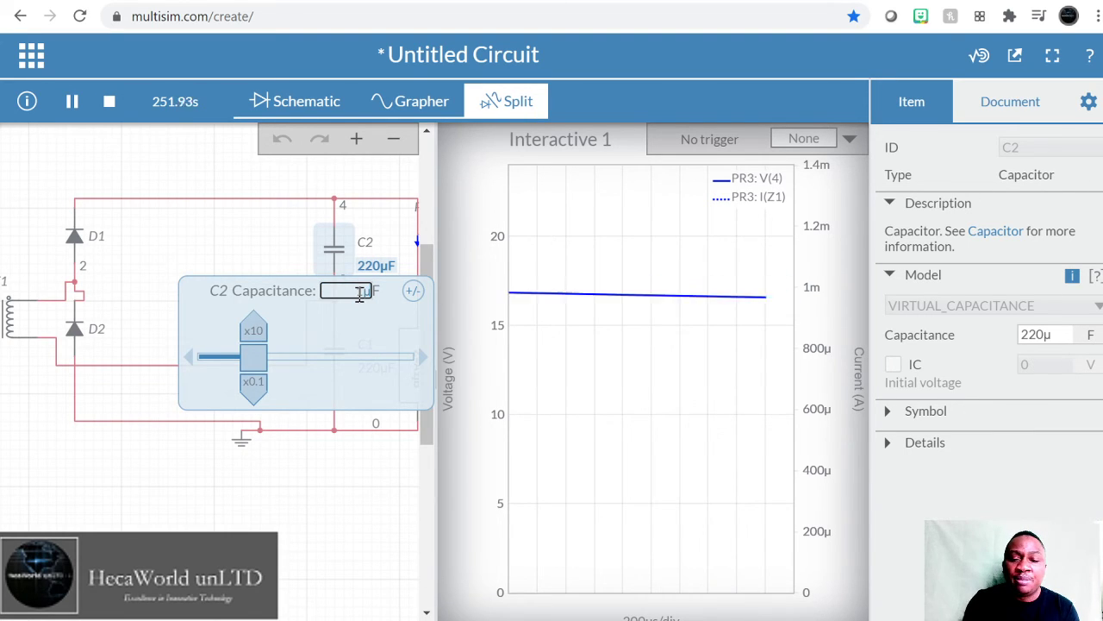
type("1")
key("Return")
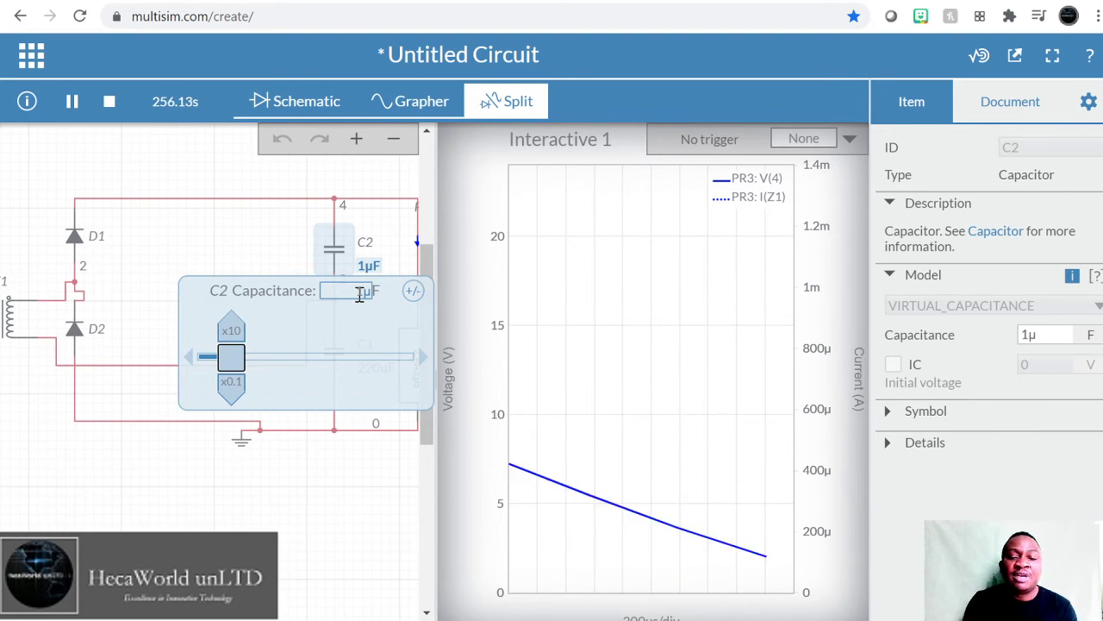
left_click(304, 470)
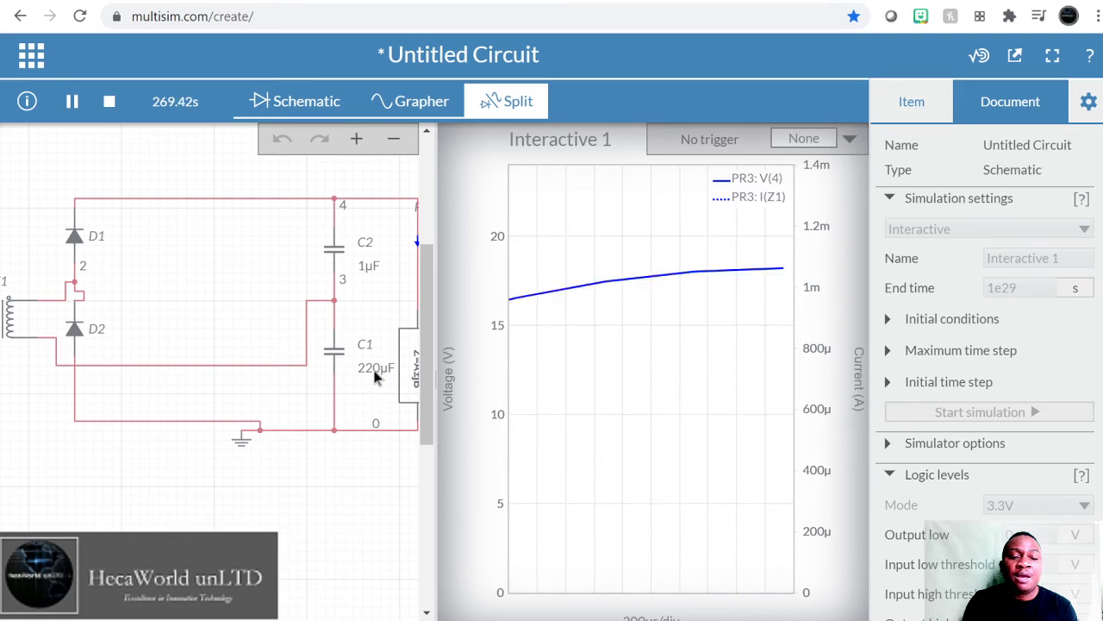
Set capacitor C1's capacitance to 1 µF in the running simulation and close its value editor
left_click(375, 372)
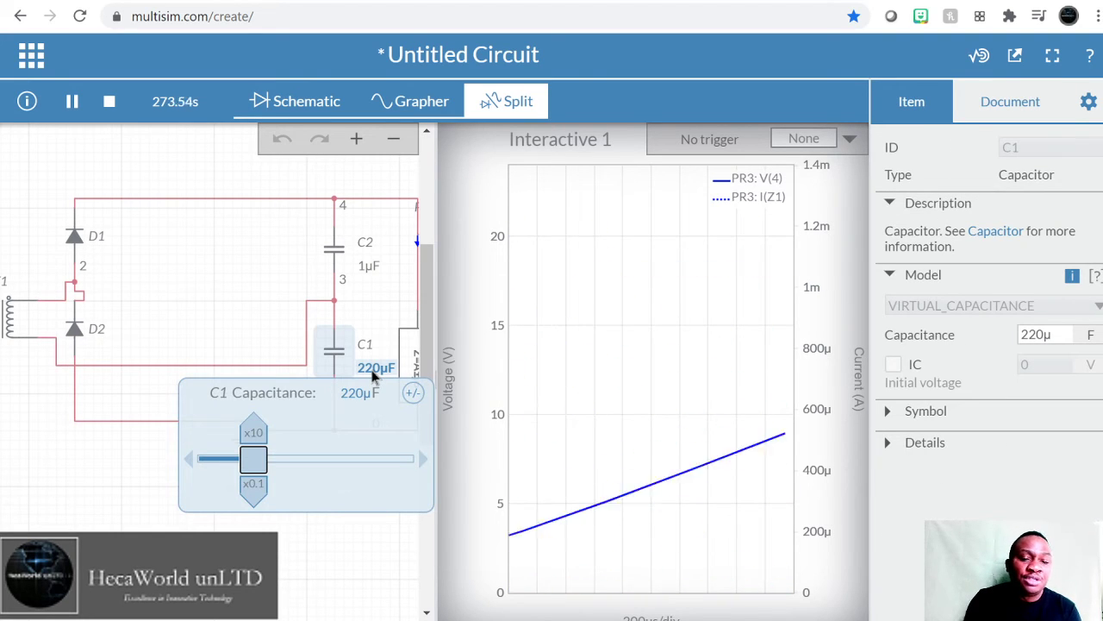
left_click(361, 392)
key("BackSpace")
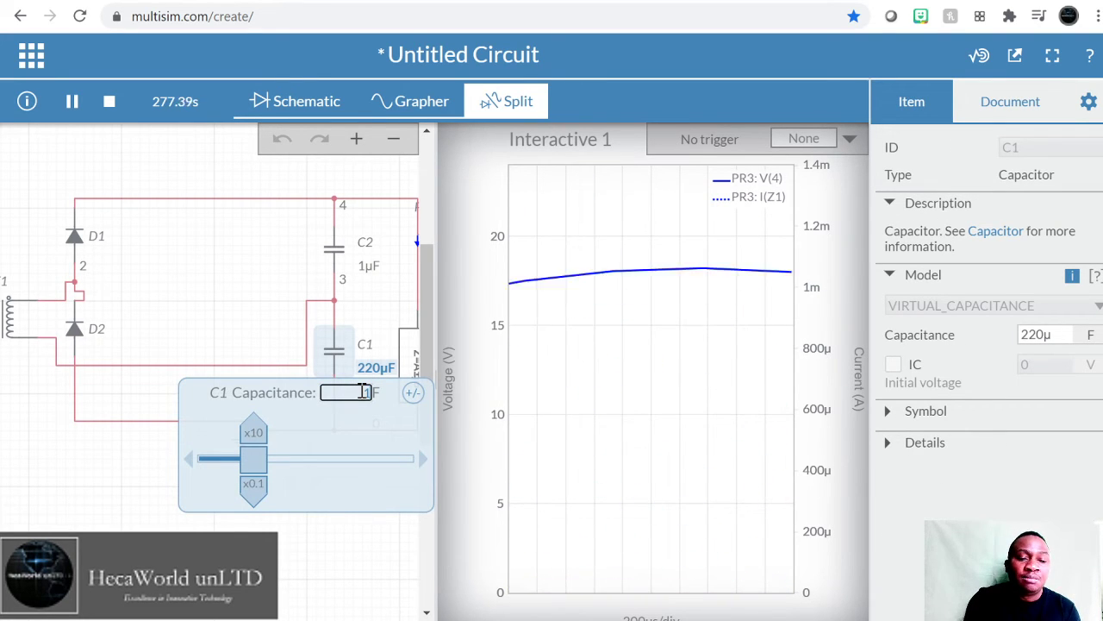
type("1u")
key("Return")
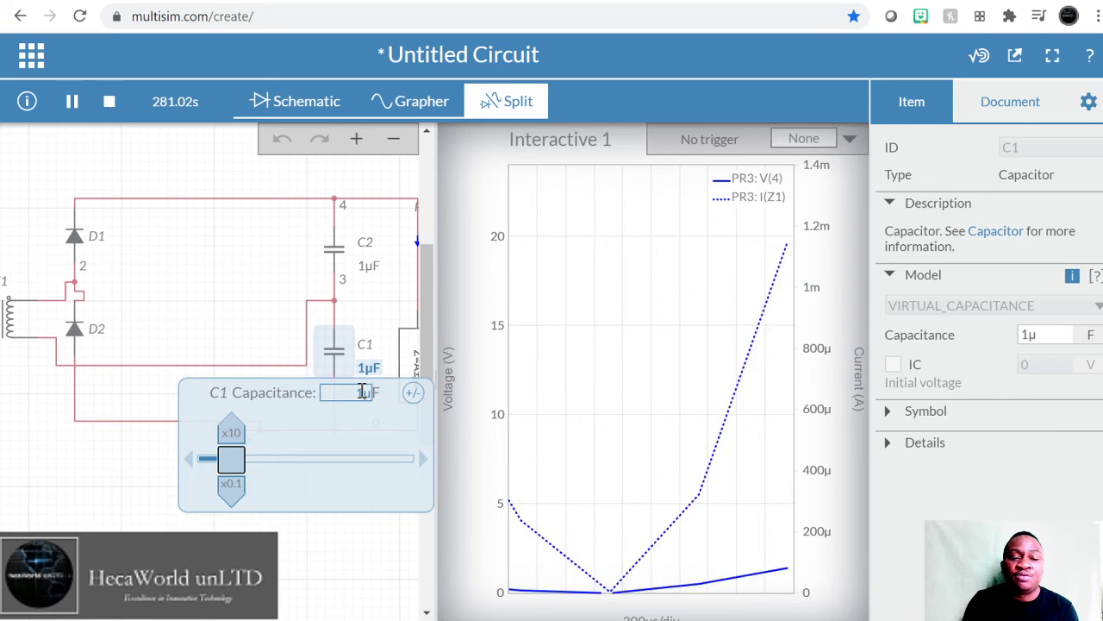
left_click(364, 569)
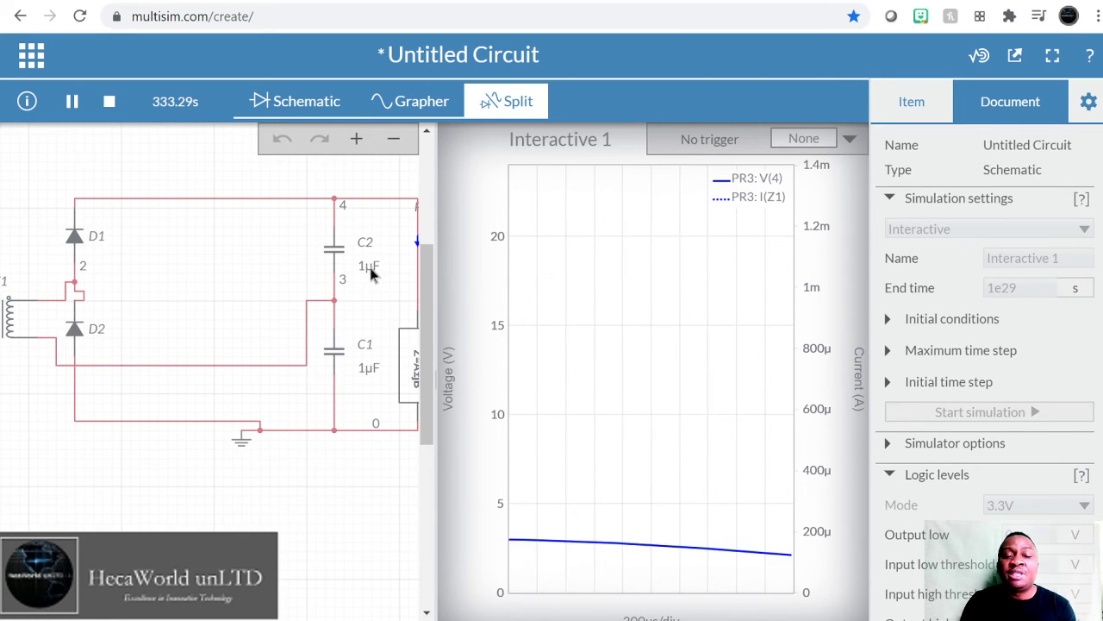
Set capacitor C2's capacitance to 4700 µF in the running simulation and close its value editor
left_click(371, 267)
left_click(362, 291)
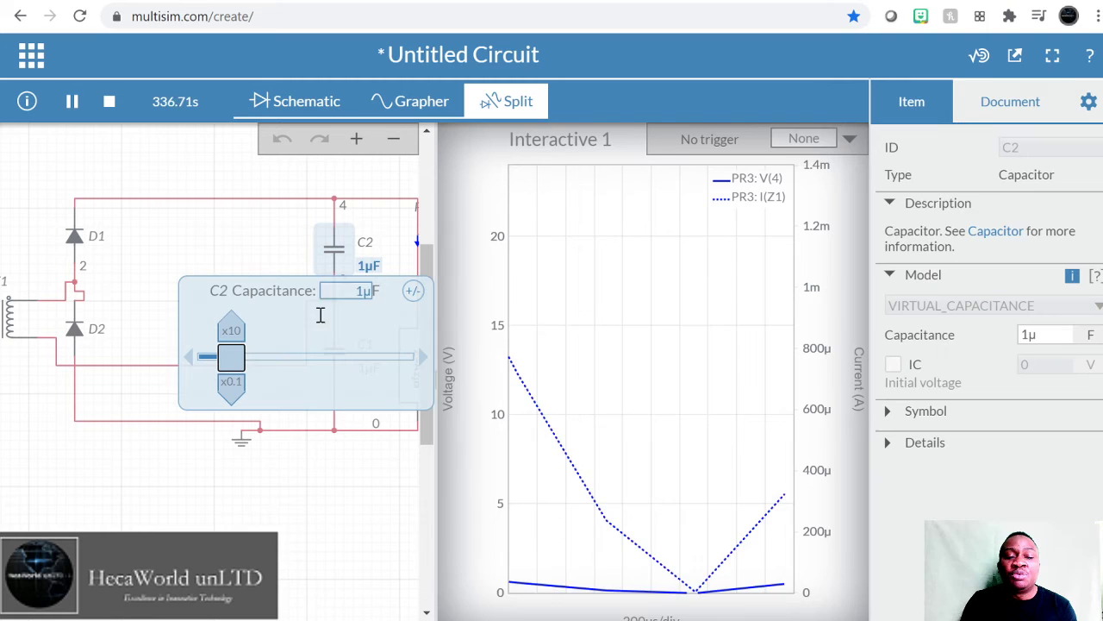
double_click(367, 290)
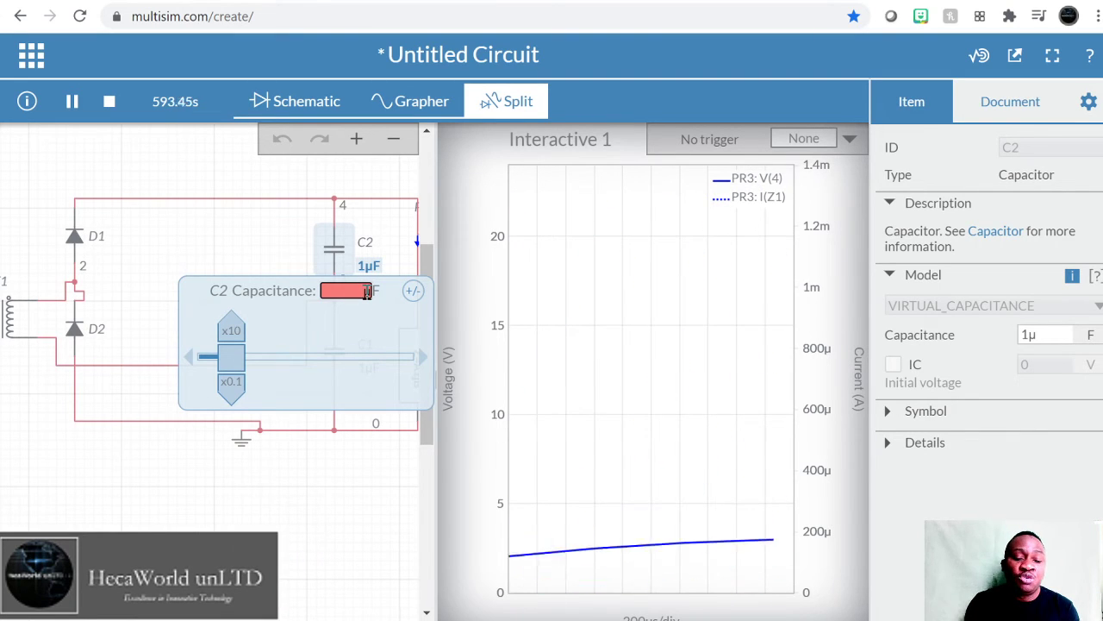
type("4")
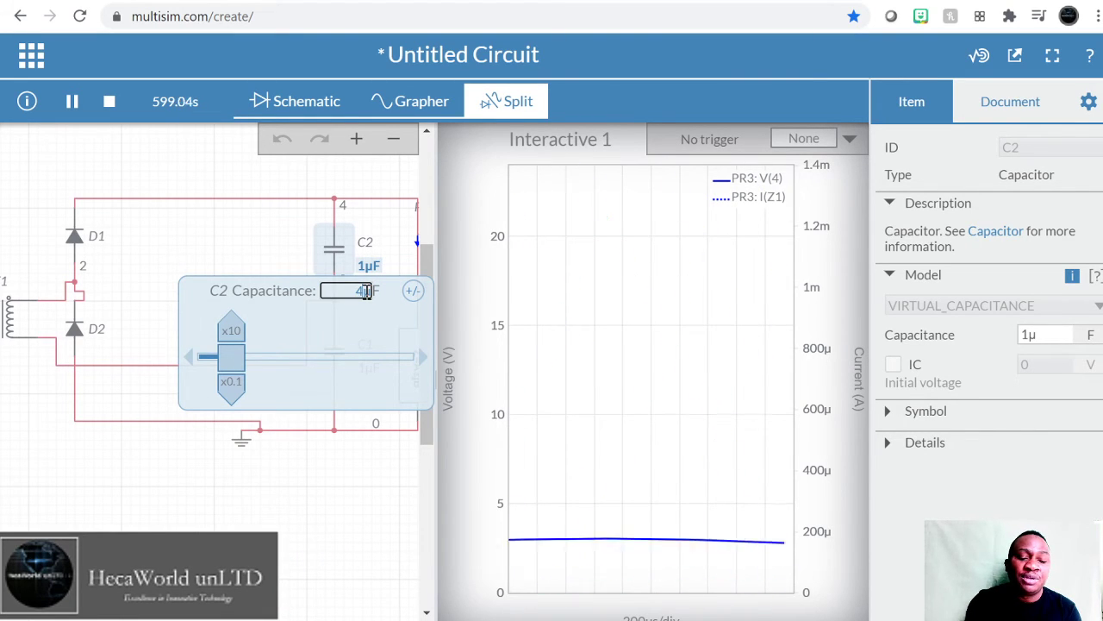
type("700µ")
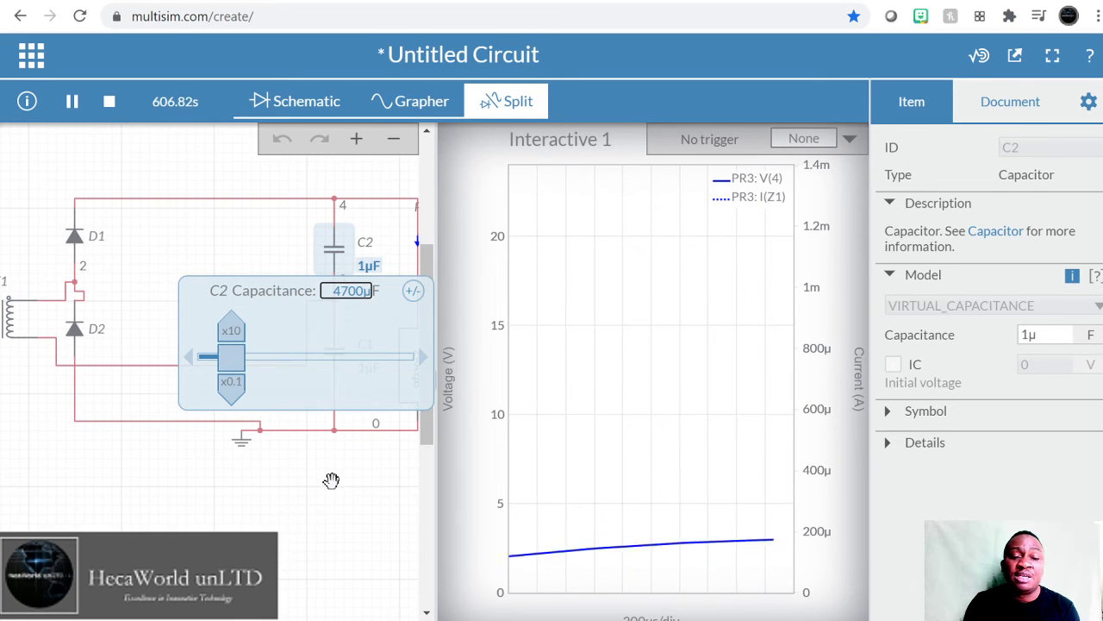
key("Return")
left_click(332, 480)
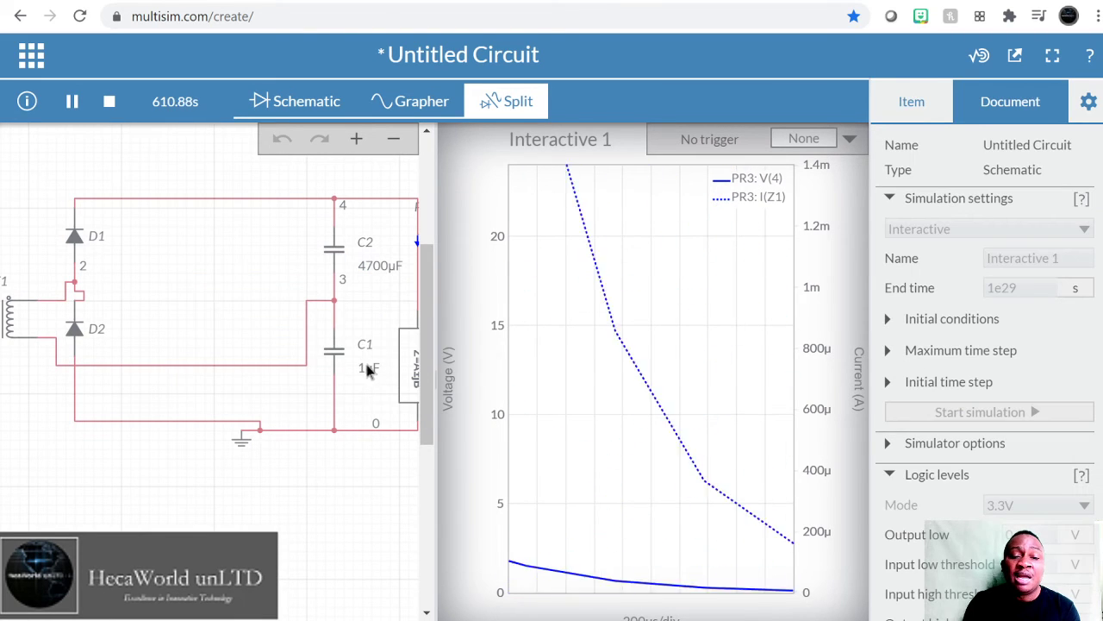
Set capacitor C1's capacitance to 4700 F while the simulation is running
left_click(369, 371)
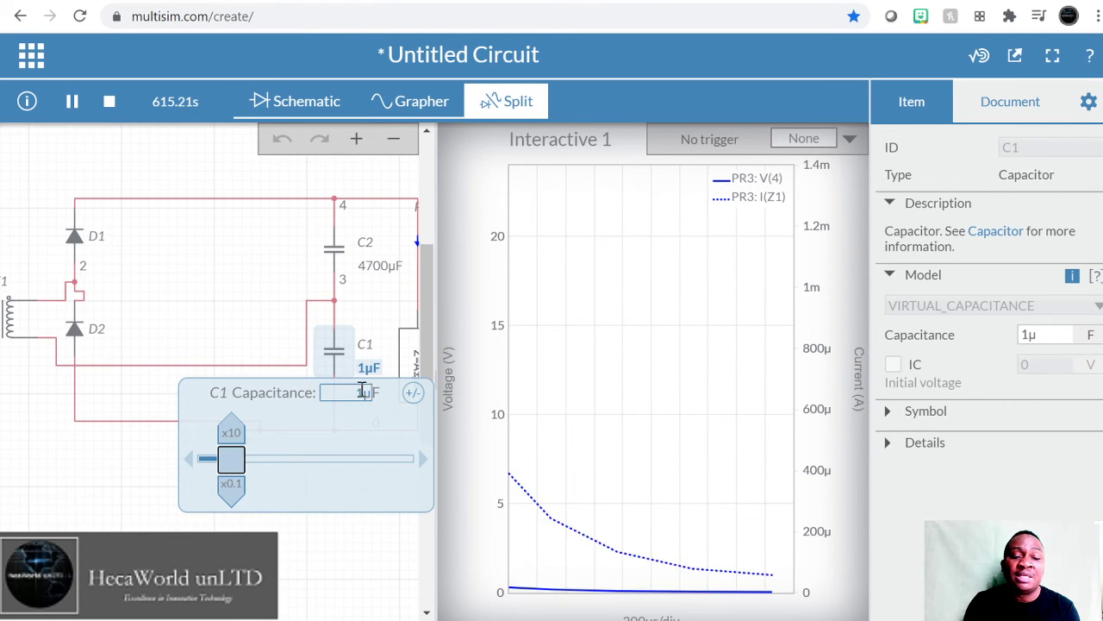
type("4")
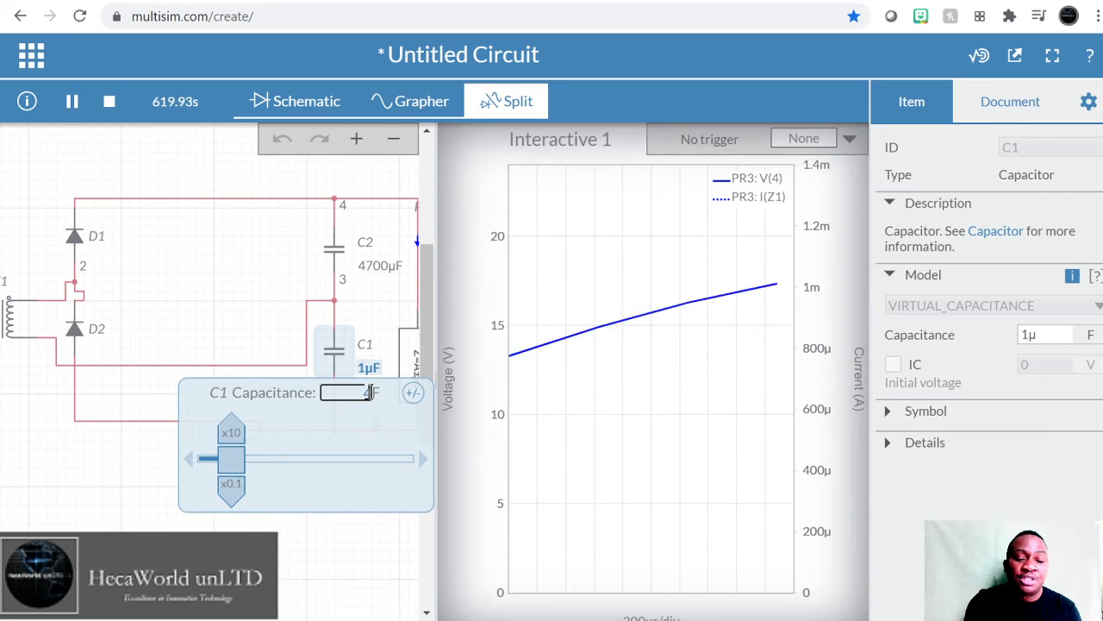
type("700")
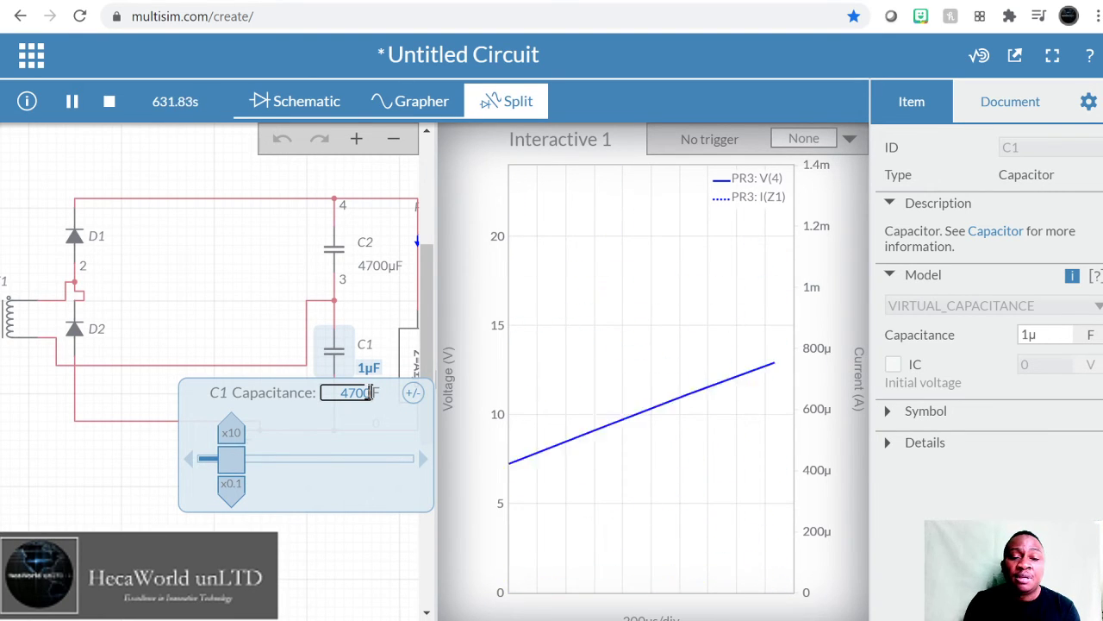
key("Return")
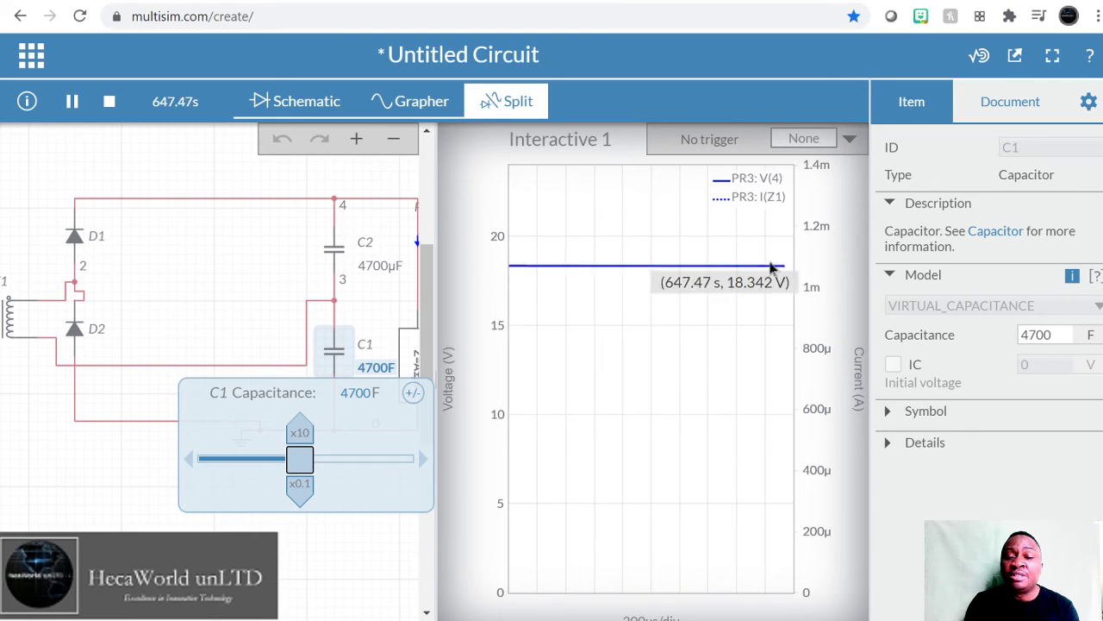
Set capacitor C2's capacitance to 100000 F in the running simulation and close its value editor
left_click(367, 264)
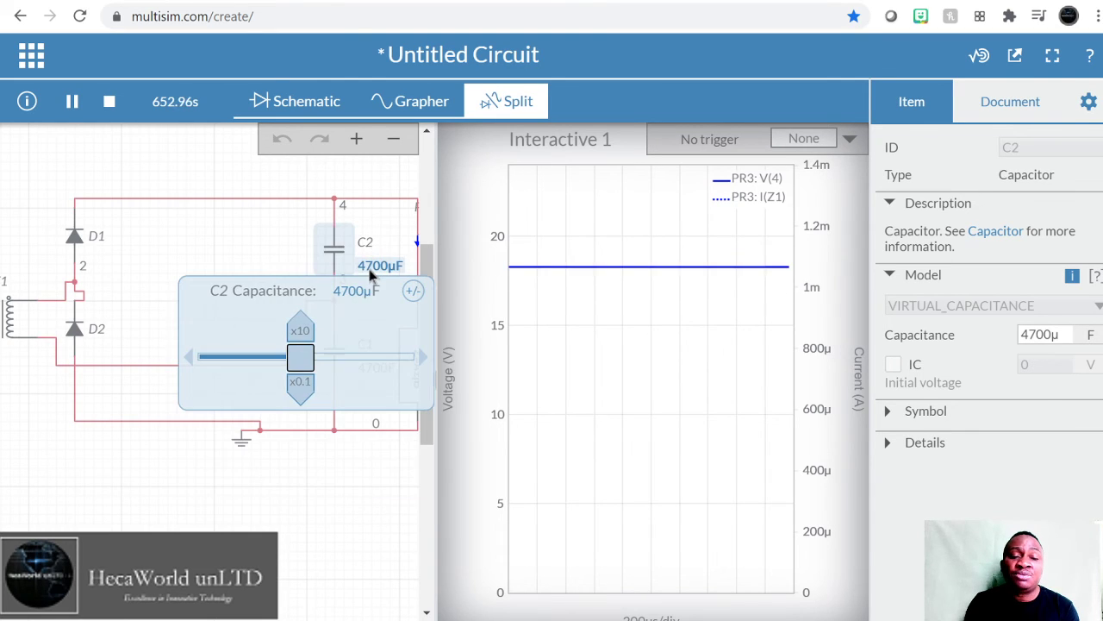
double_click(362, 289)
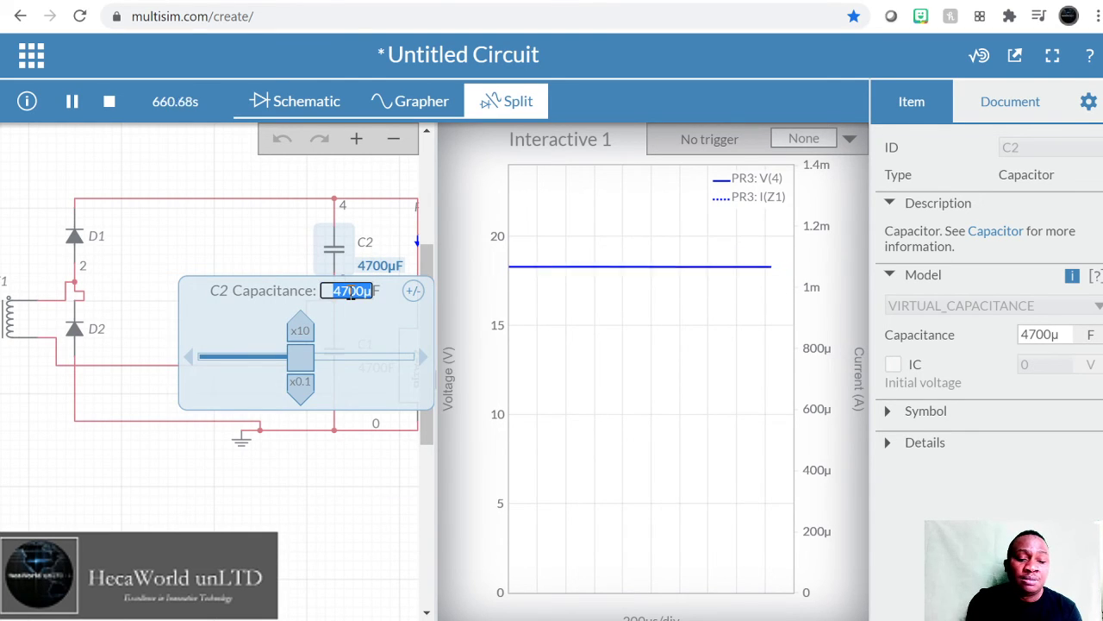
key("BackSpace")
type("100000")
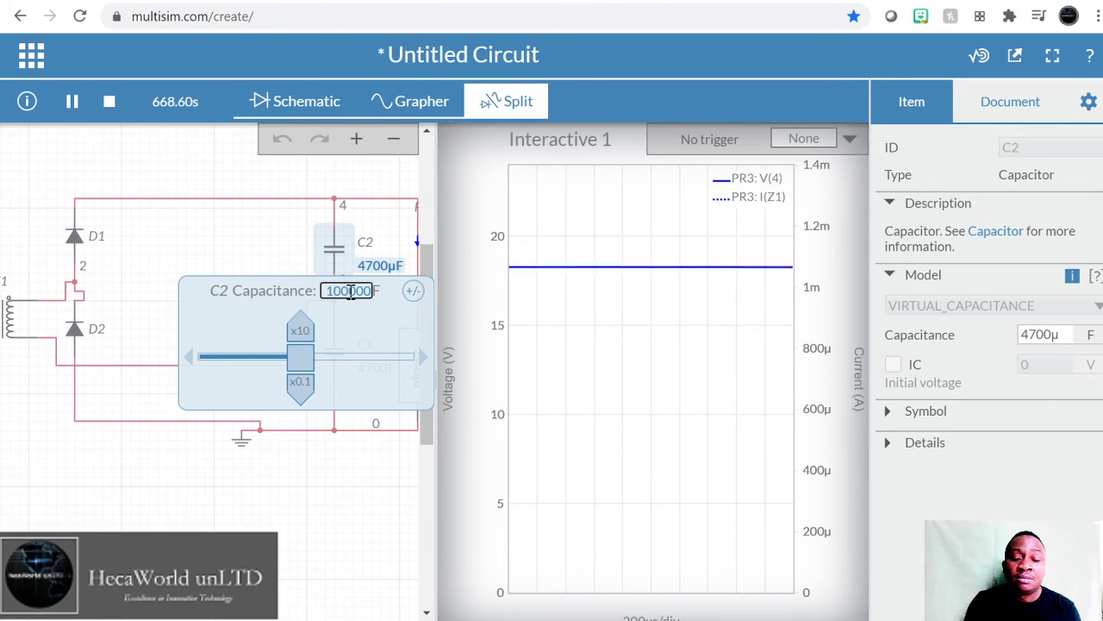
key("Return")
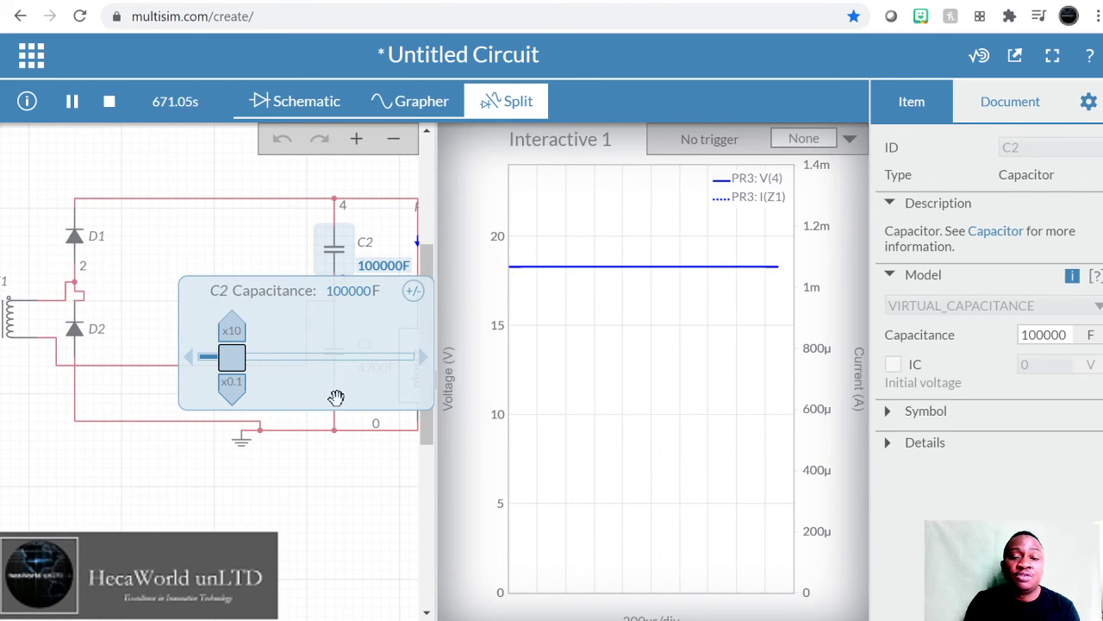
left_click(313, 552)
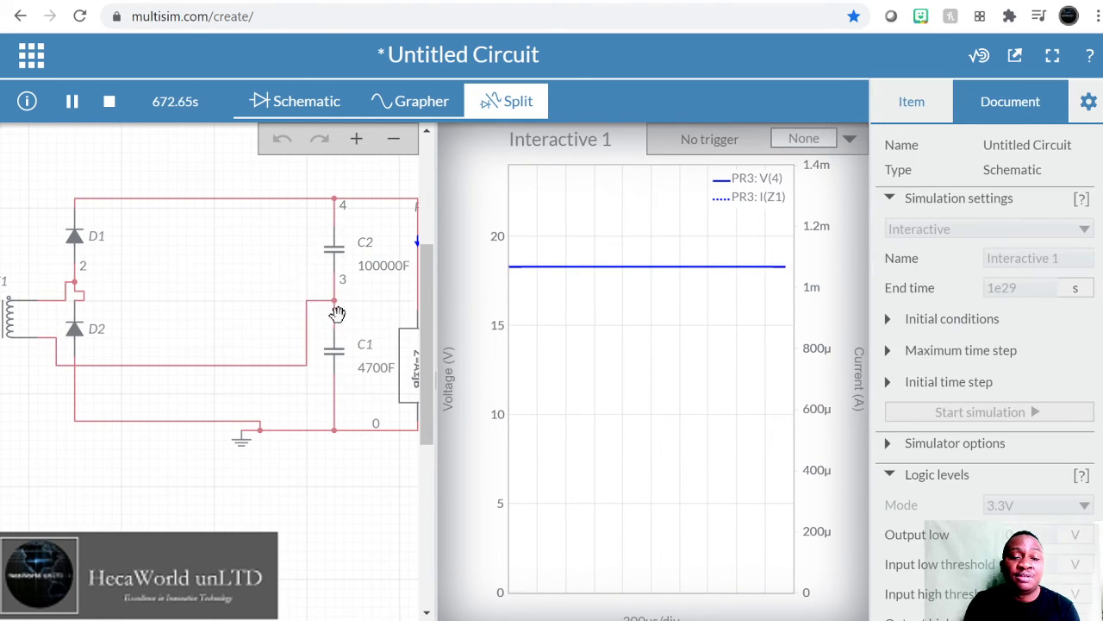
Set capacitor C1's capacitance to 10000 F in the running simulation and close its value editor
left_click(377, 373)
left_click(353, 394)
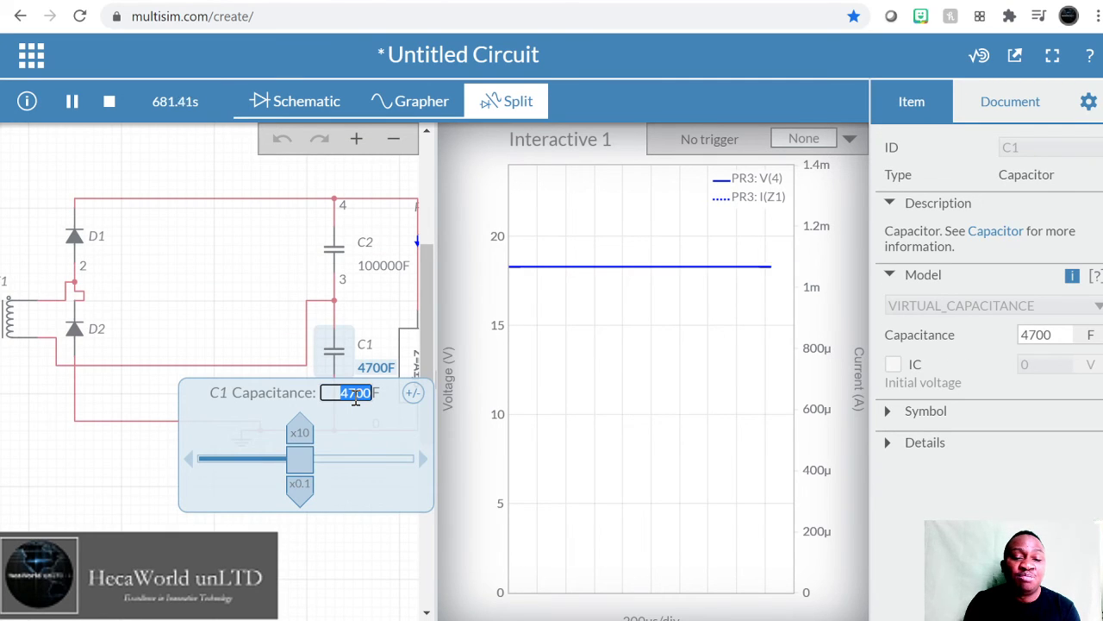
type("10000")
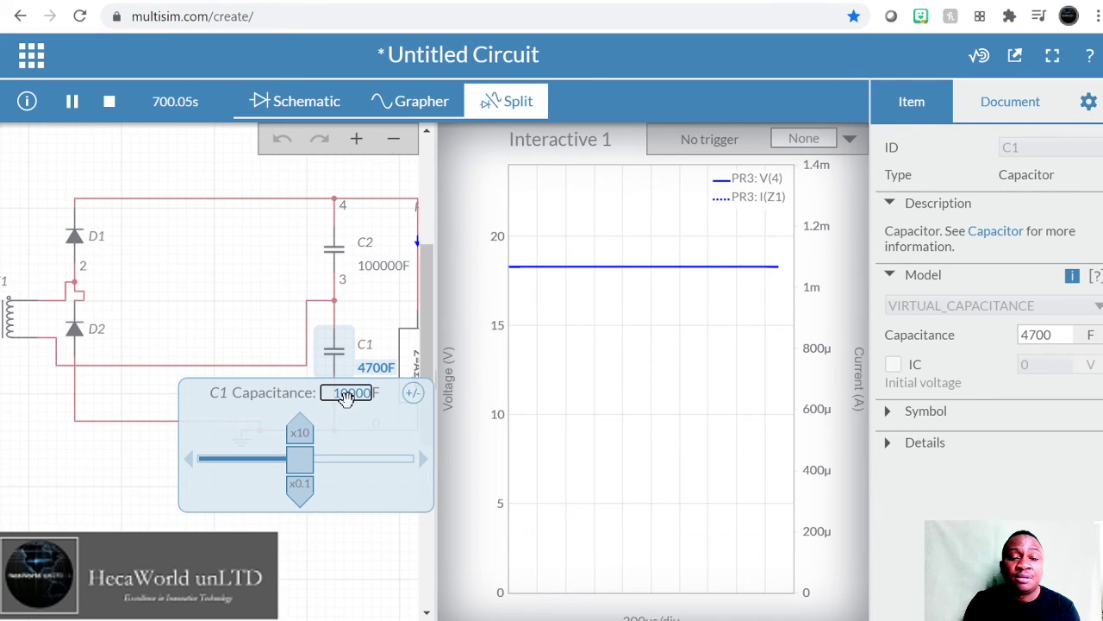
key("Return")
left_click(377, 562)
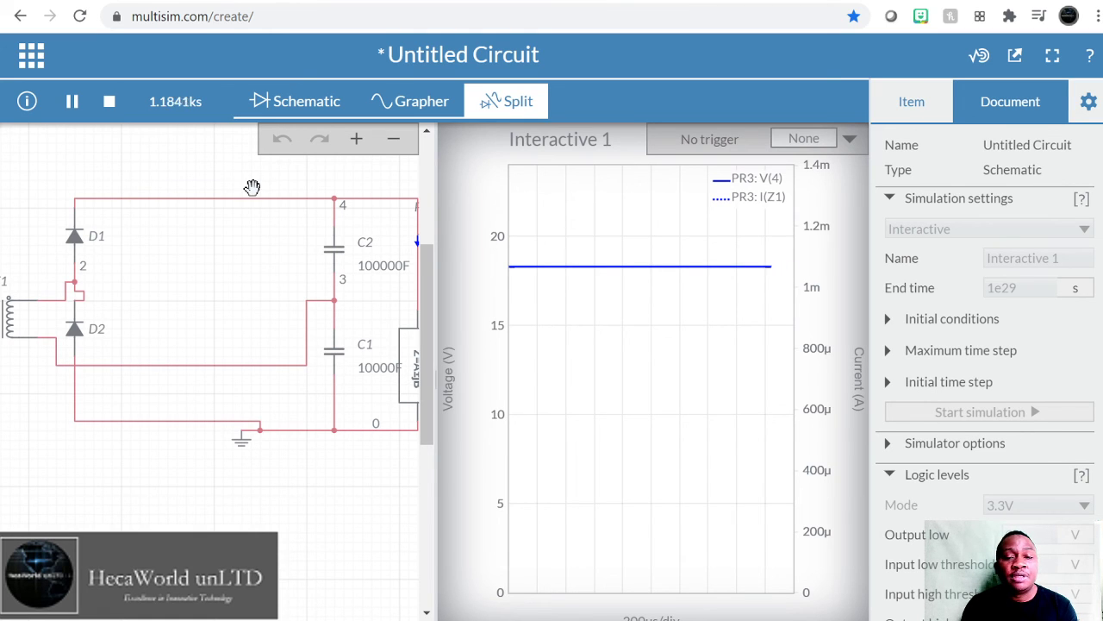
scroll(252, 187, "up", 5)
scroll(252, 187, "down", 5)
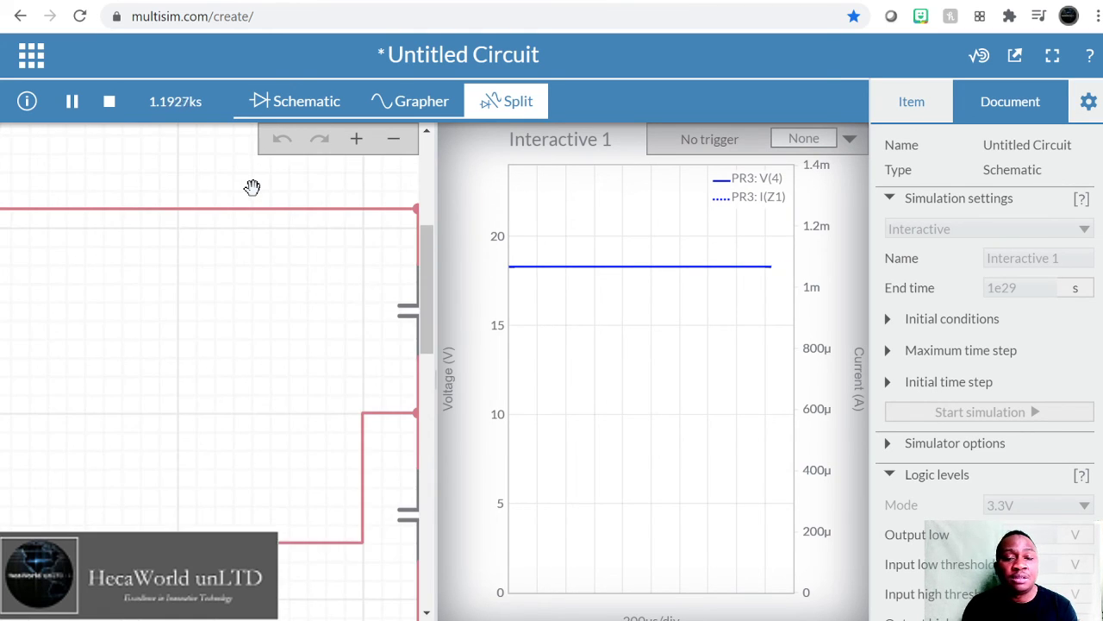
scroll(252, 187, "up", 2)
scroll(252, 187, "down", 2)
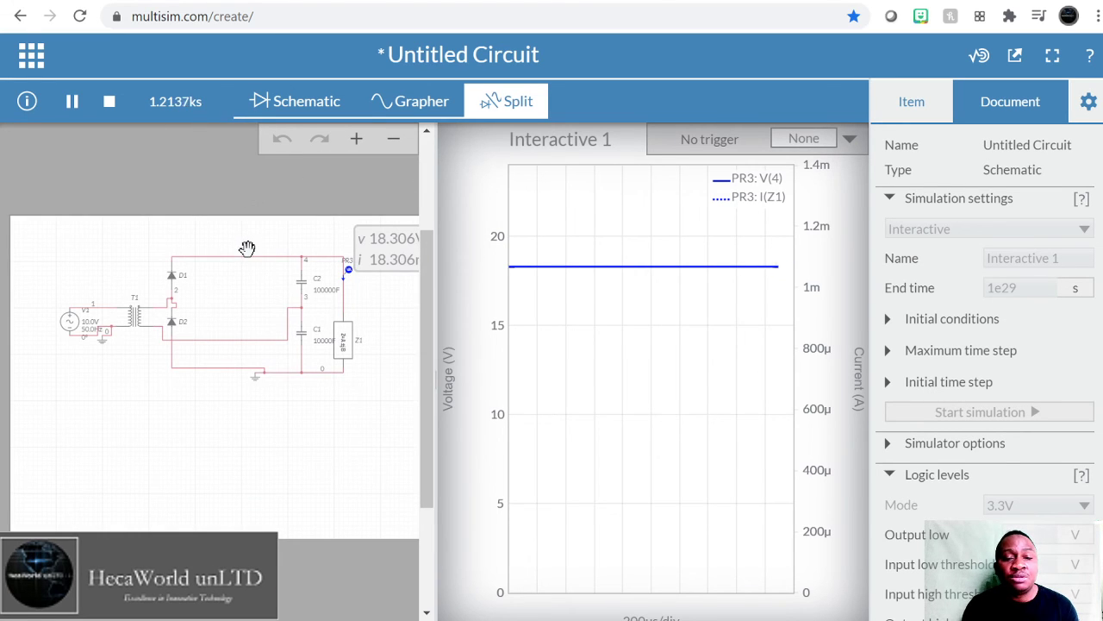
scroll(215, 306, "up", 4)
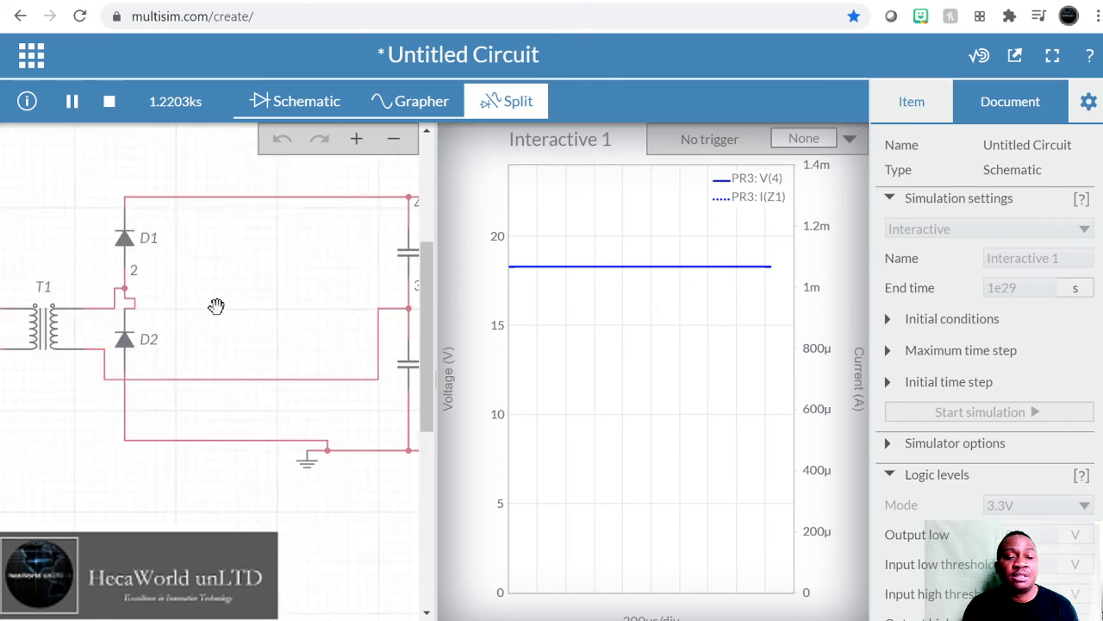
scroll(215, 306, "down", 2)
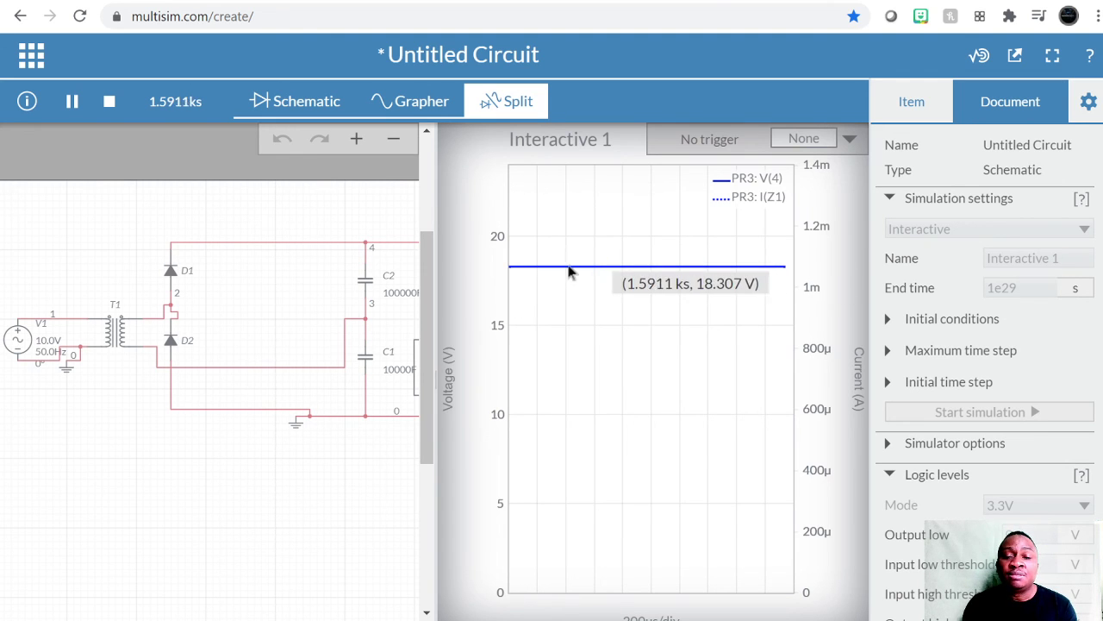
Scale capacitor C2's capacitance by 0.1 to 10.0 kF in the running simulation and close its value editor
left_click(398, 293)
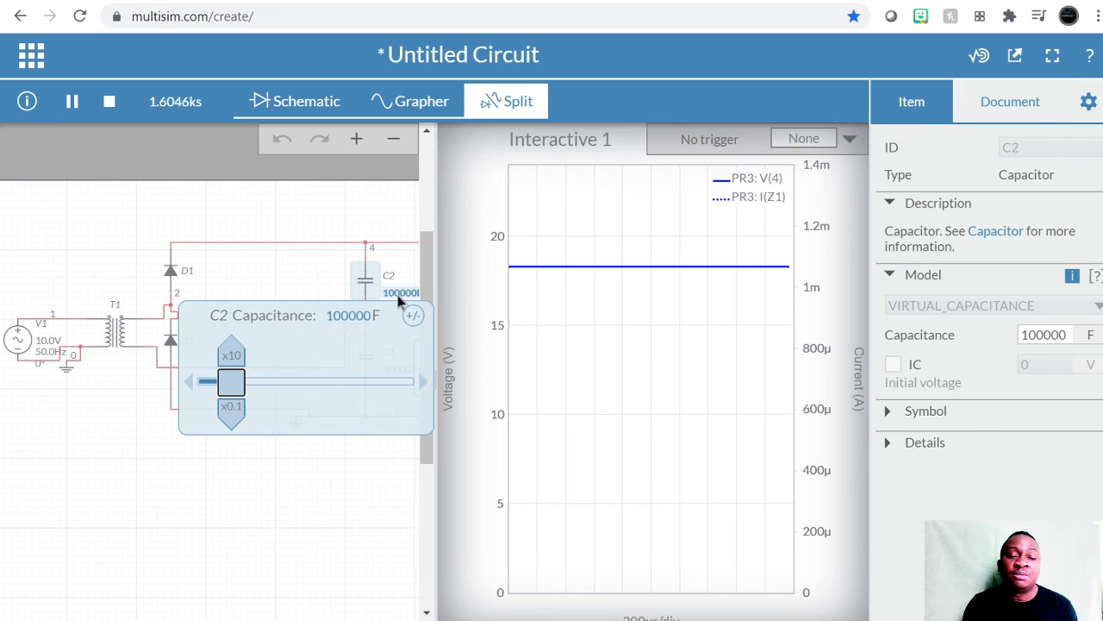
left_click(229, 407)
left_click(310, 487)
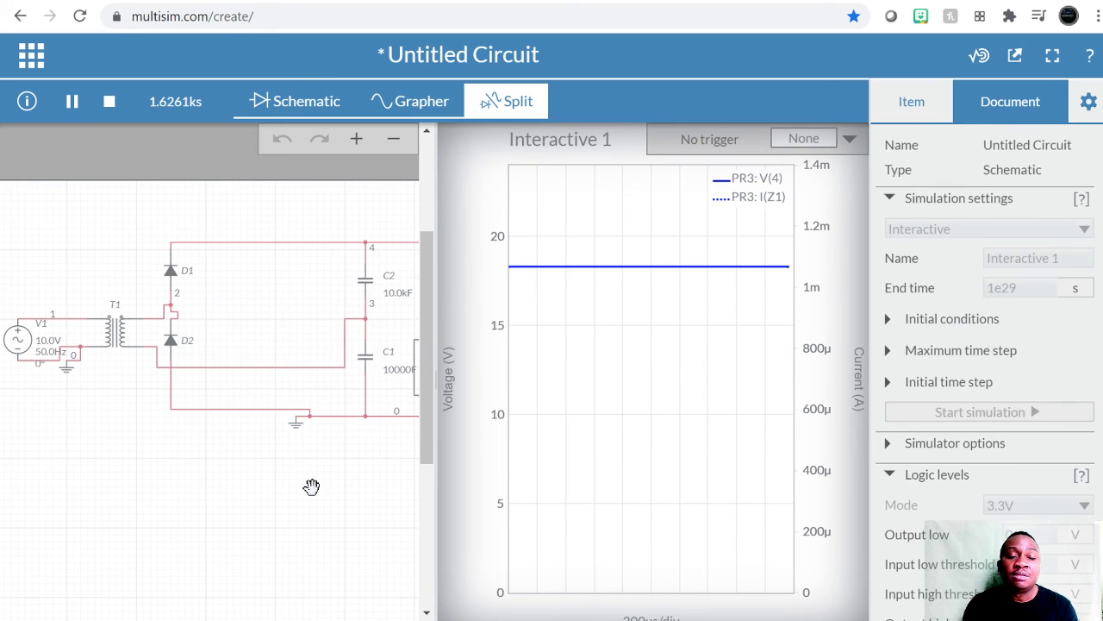
Scale capacitor C1's capacitance by 0.1 twice to 100 F in the running simulation
left_click(392, 376)
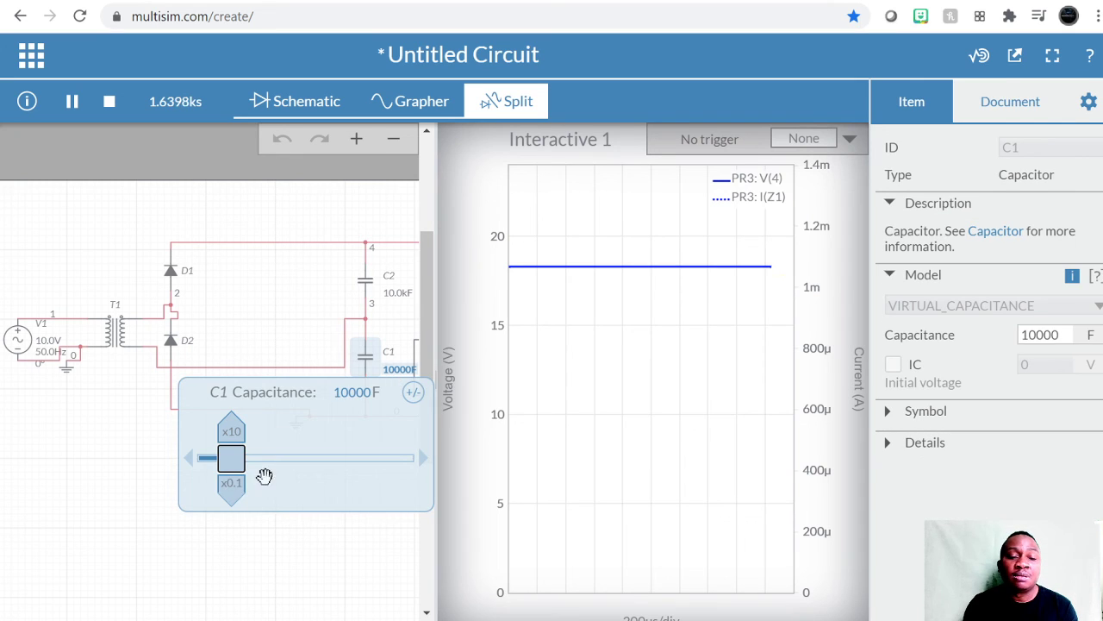
left_click(239, 491)
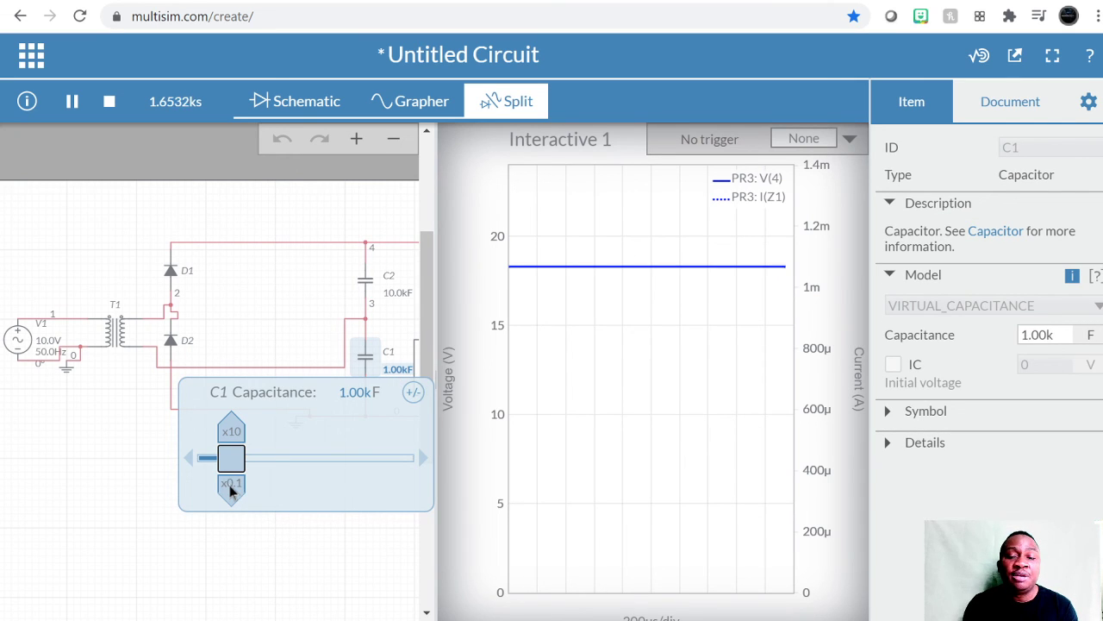
left_click(229, 487)
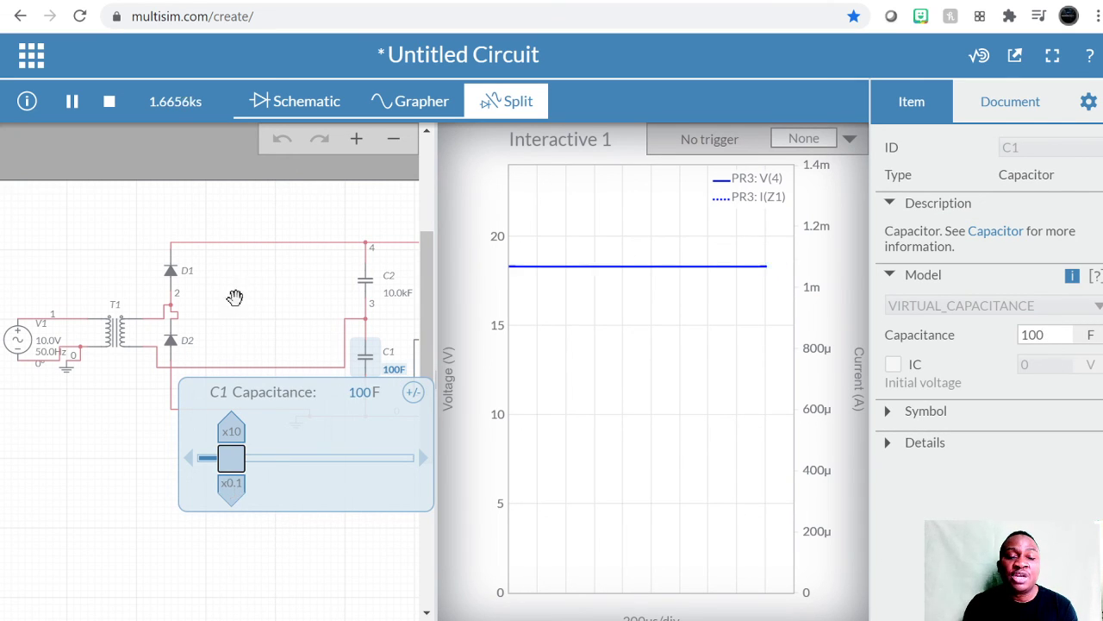
Set capacitor C1's capacitance to 1000 µF while the simulation is running
left_click(362, 393)
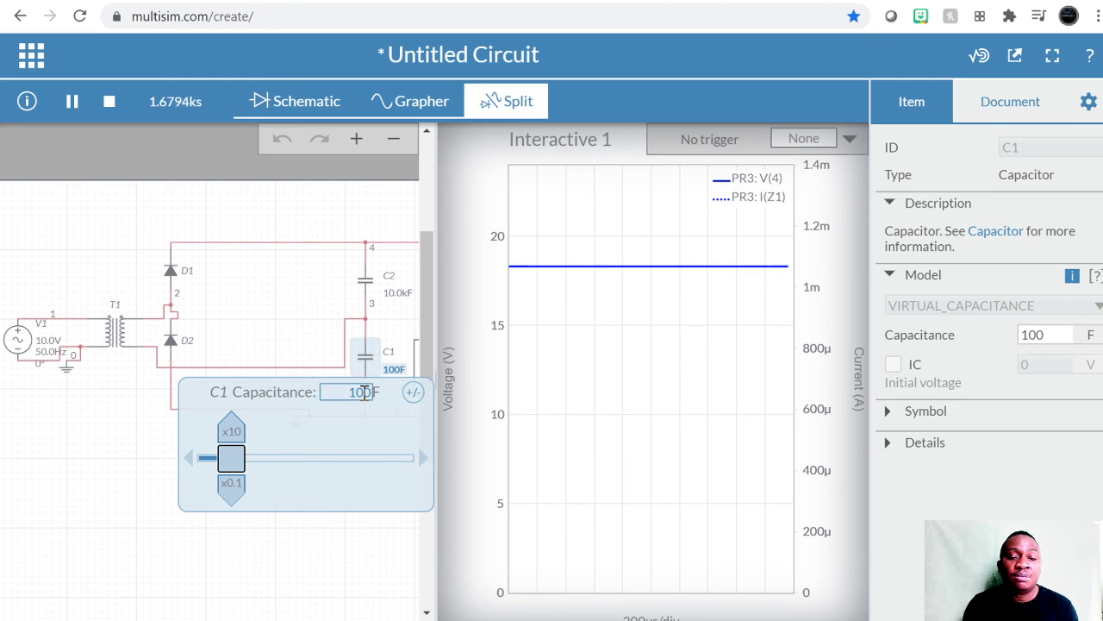
double_click(362, 392)
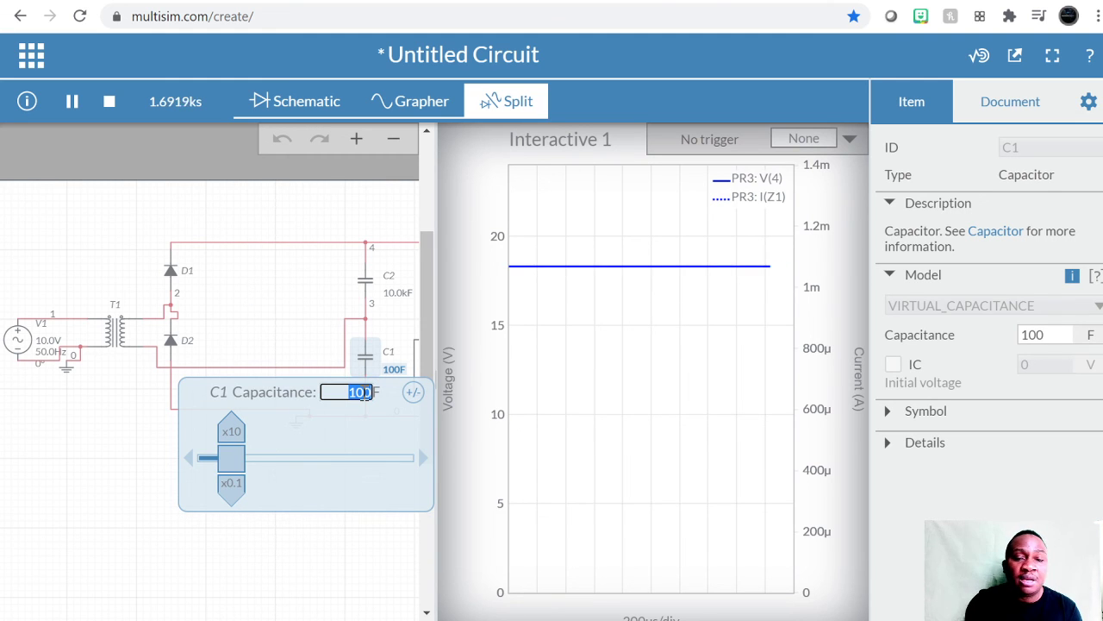
key("BackSpace")
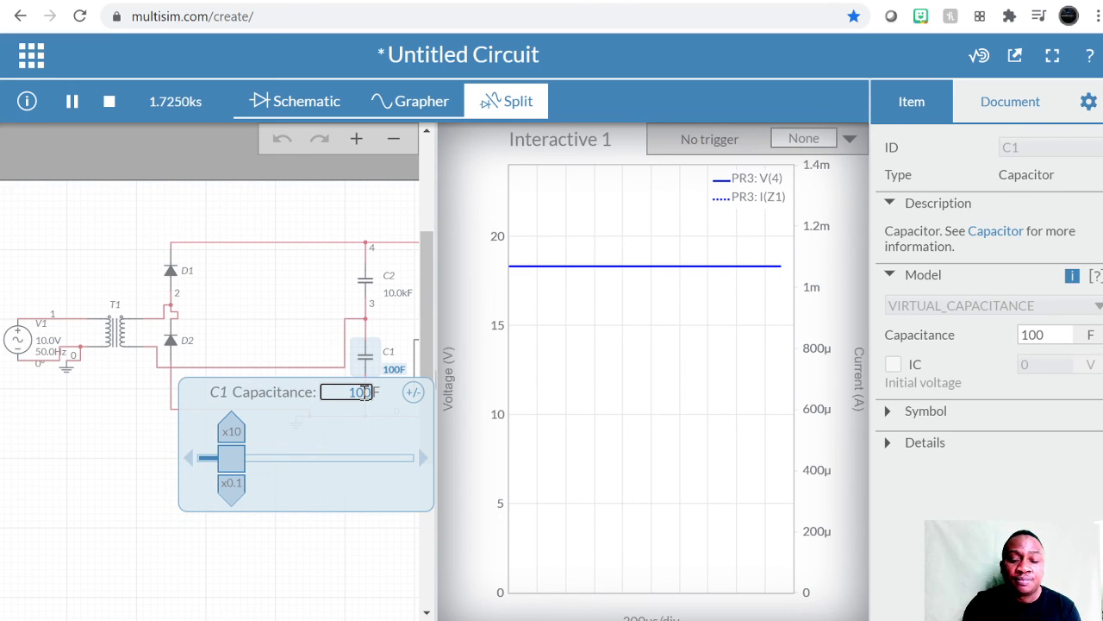
type("1000u")
key("Return")
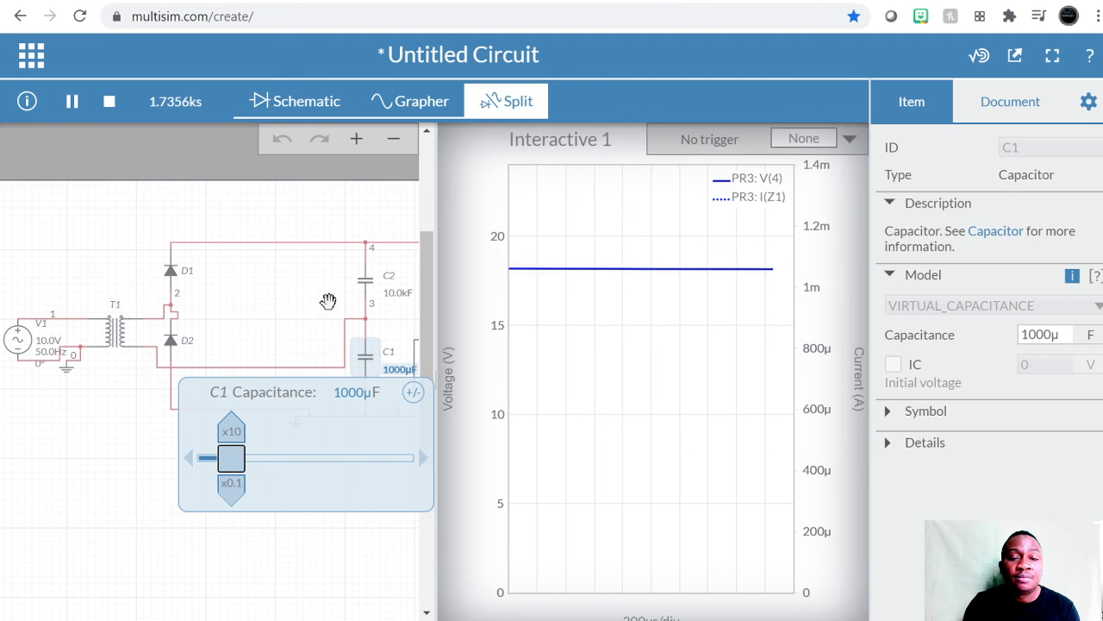
Set capacitor C2's capacitance to 1000 µF while the simulation is running
left_click(395, 295)
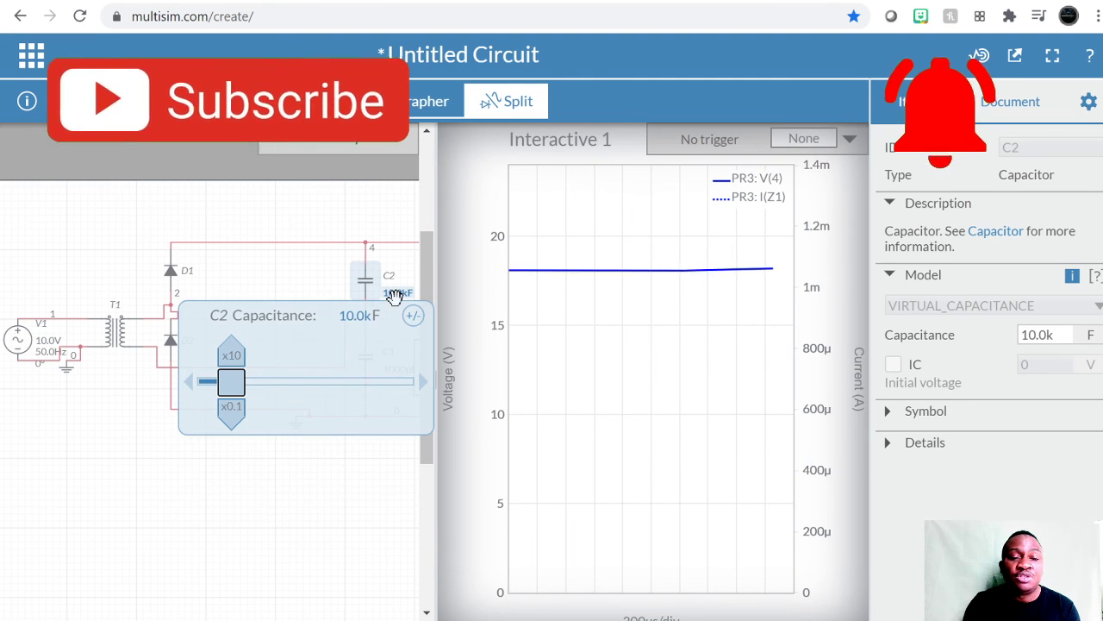
left_click(358, 319)
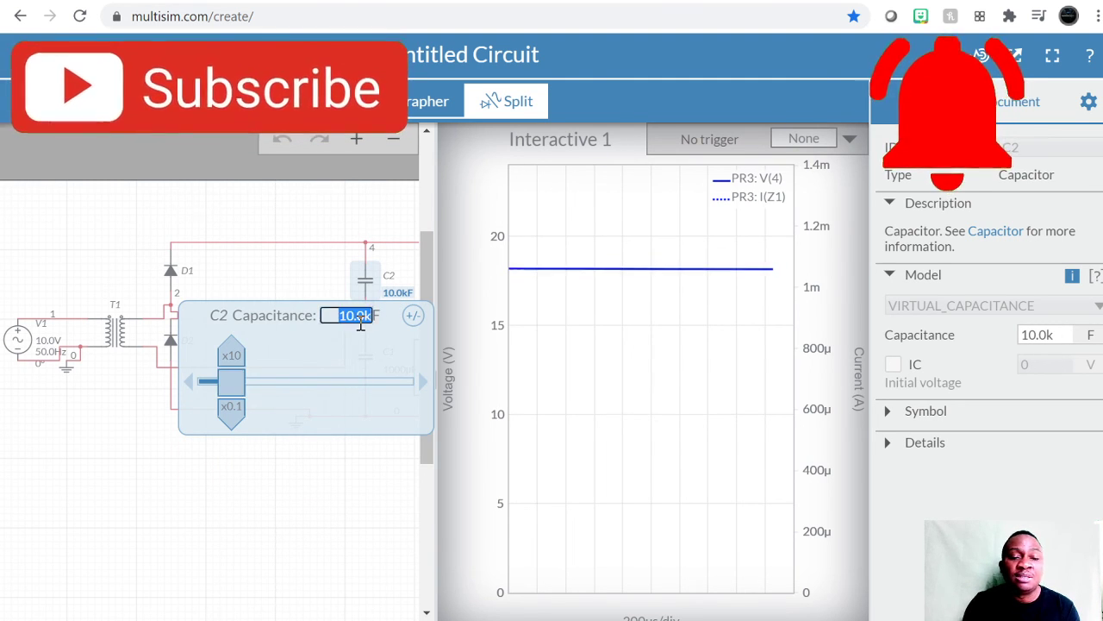
type("100")
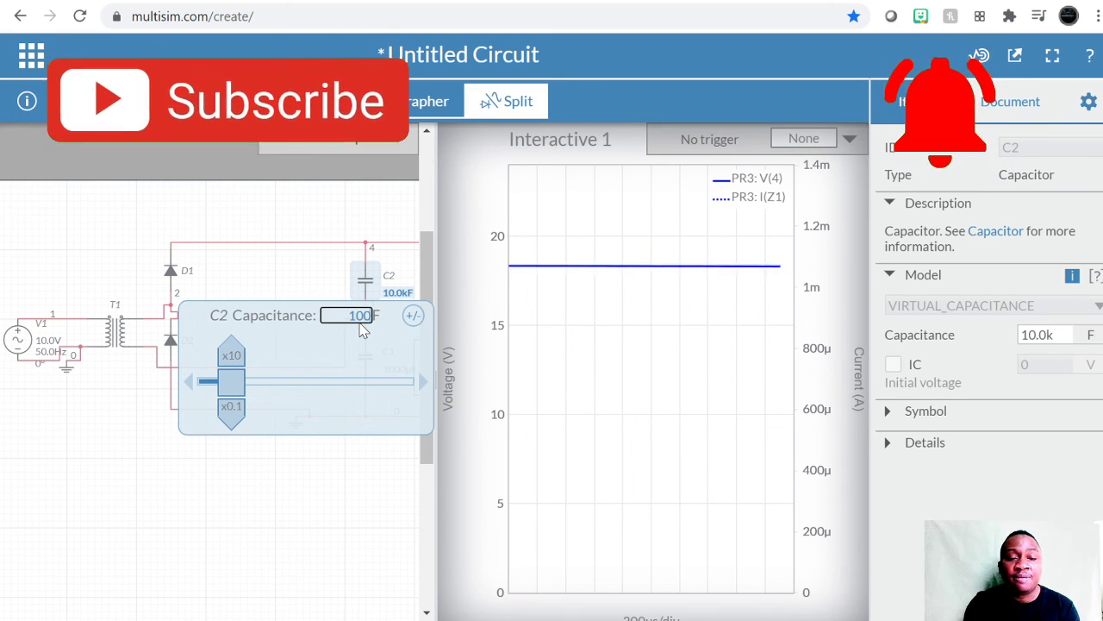
type("0u")
key("Return")
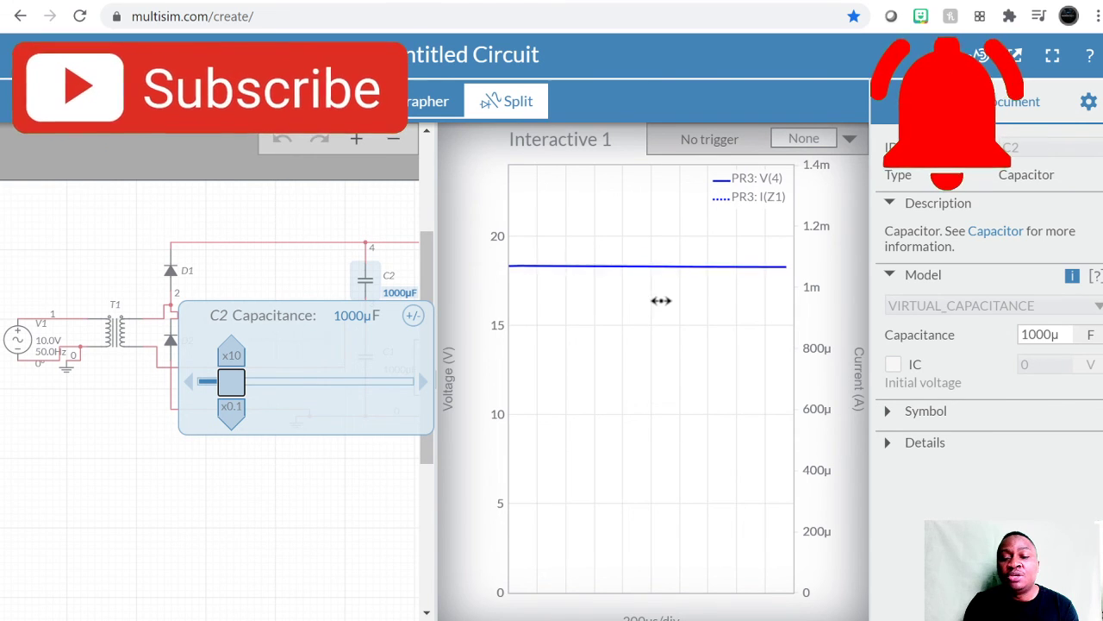
Show only the schematic with the C2 value editor moved clear of both capacitors, and stop the simulation
mouse_move(658, 284)
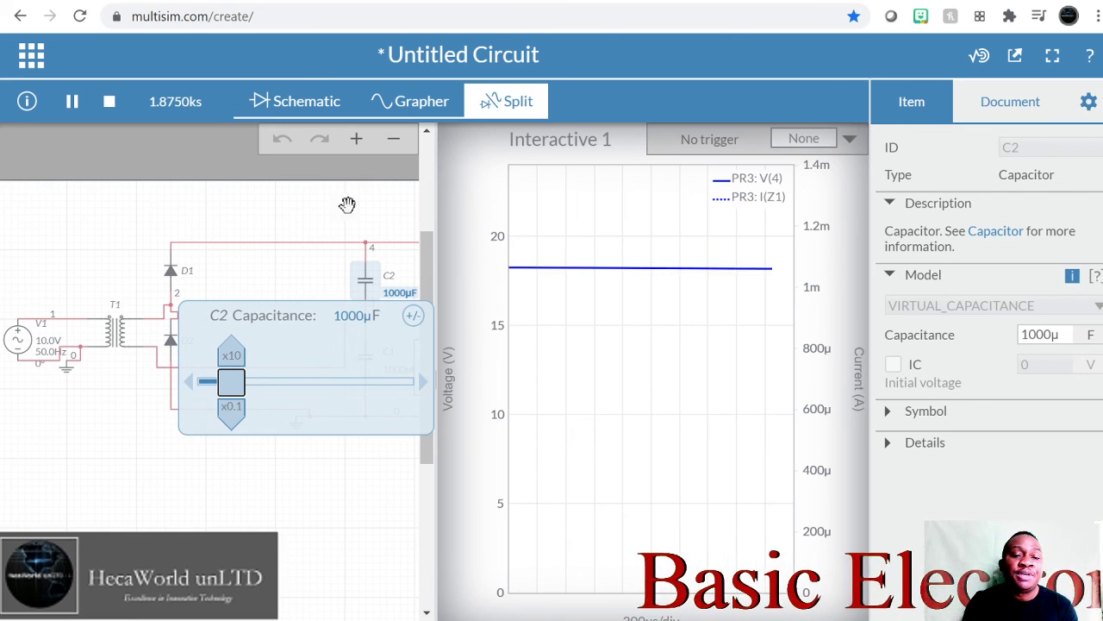
left_click(293, 102)
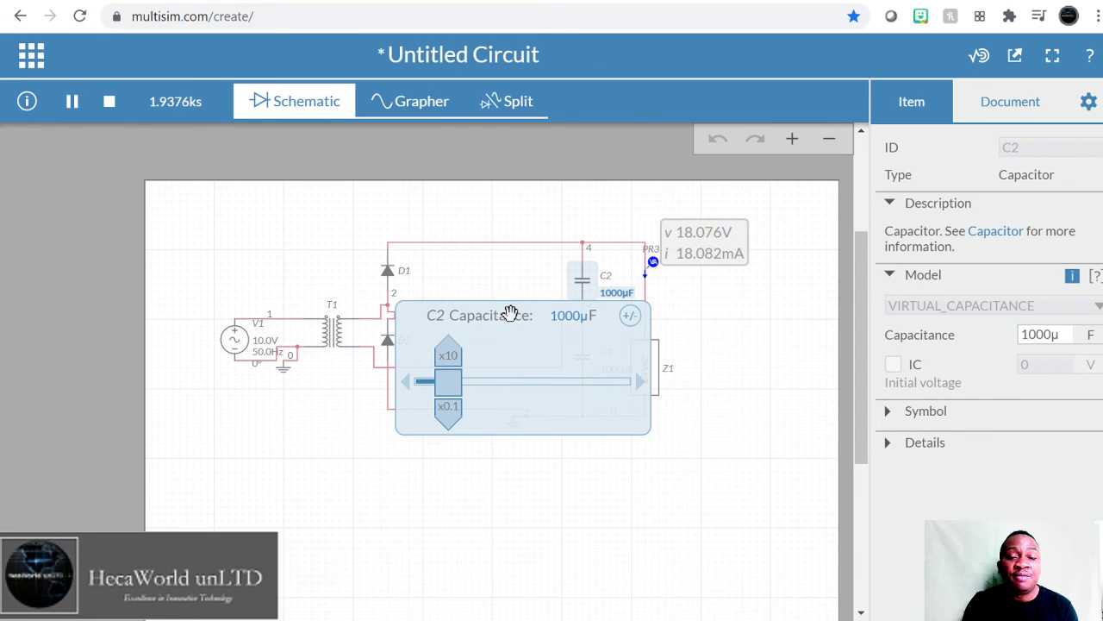
left_click_drag(512, 312, 741, 400)
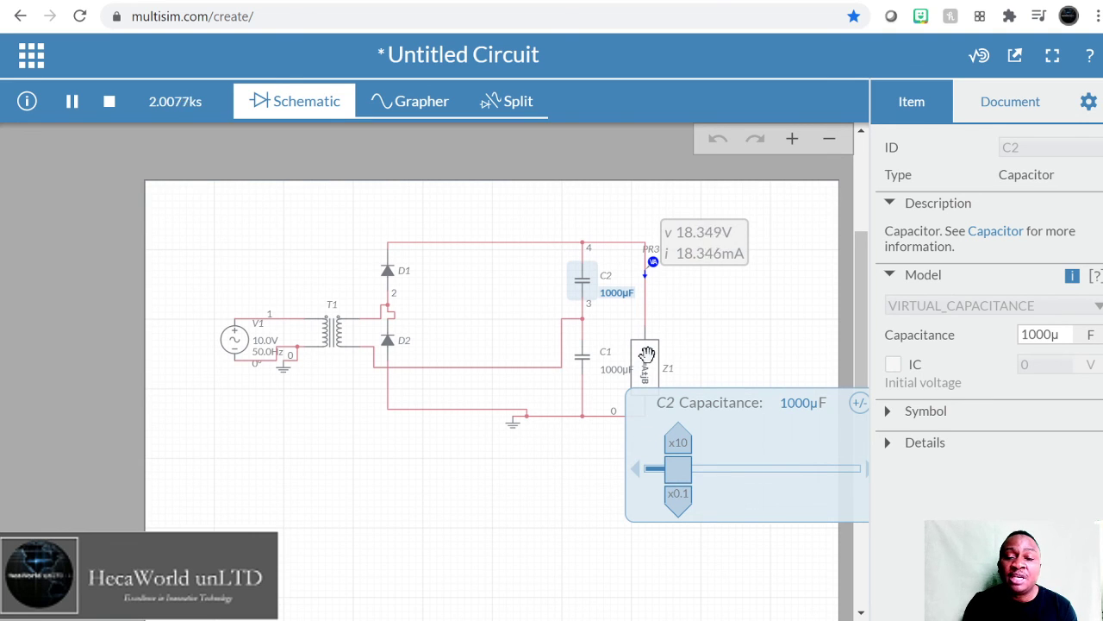
scroll(647, 355, "down", 5)
scroll(572, 339, "up", 5)
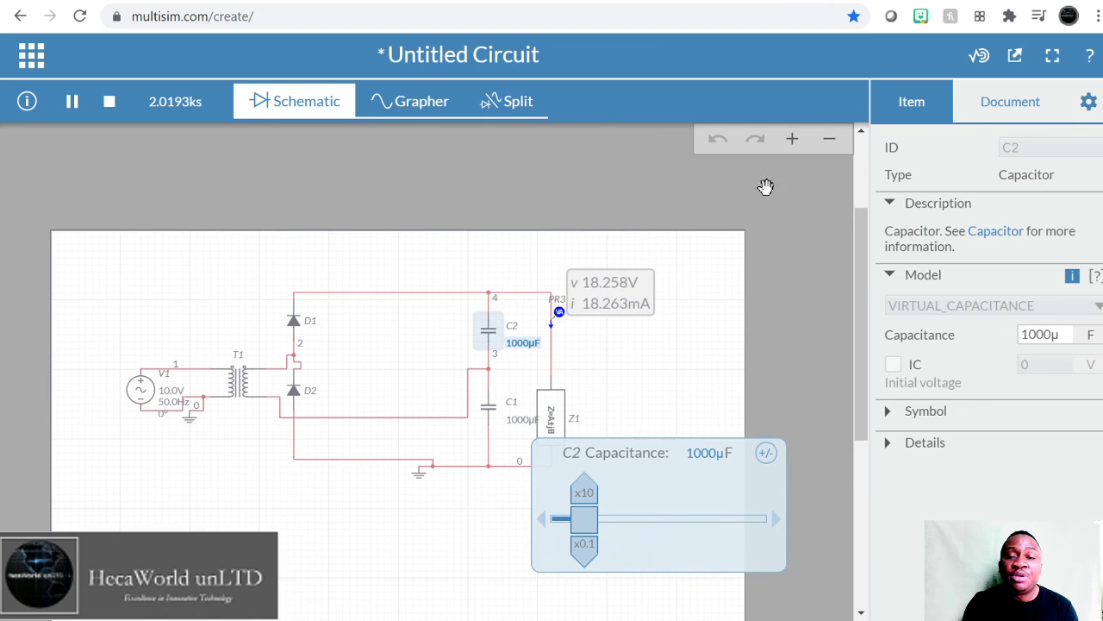
left_click(796, 148)
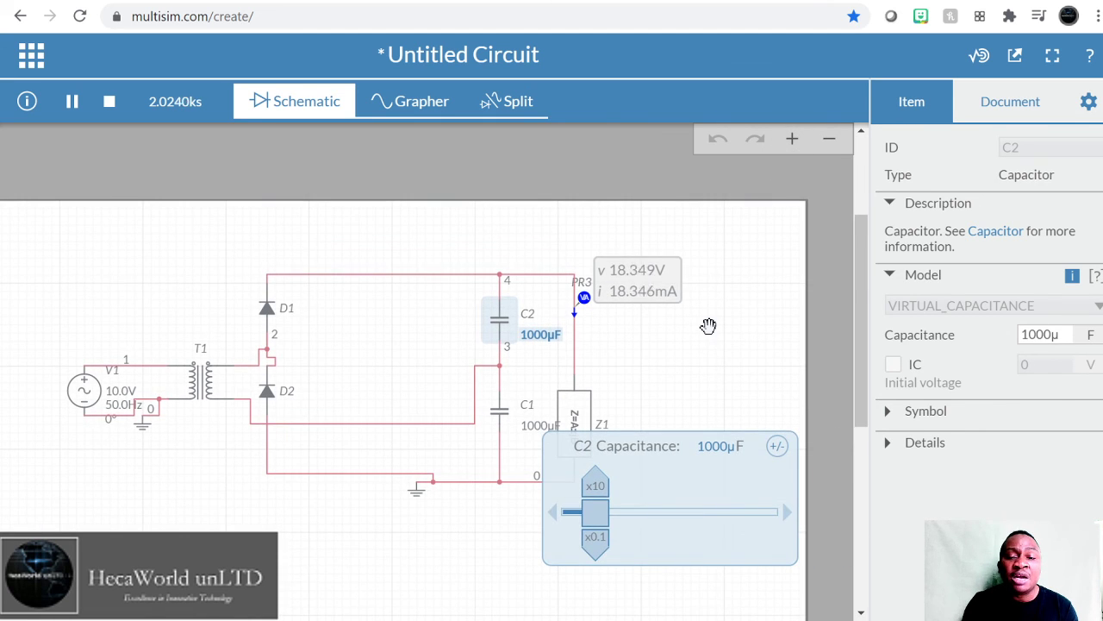
left_click_drag(709, 320, 748, 227)
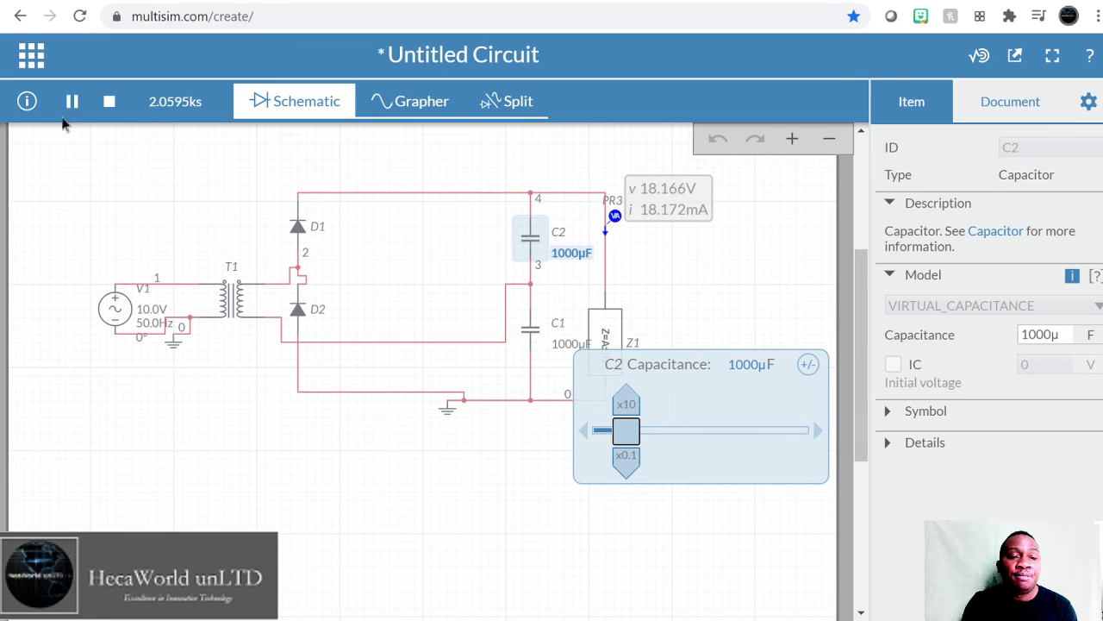
left_click(108, 101)
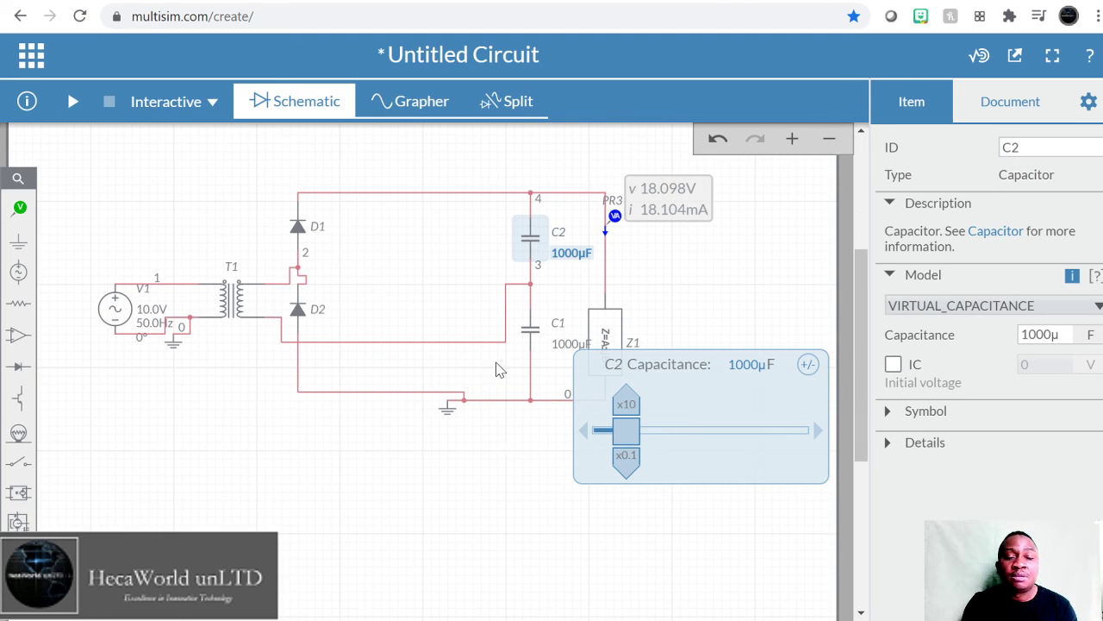
Rename the circuit from its untitled name to HecaWorld Transformer Tutorial
left_click(501, 55)
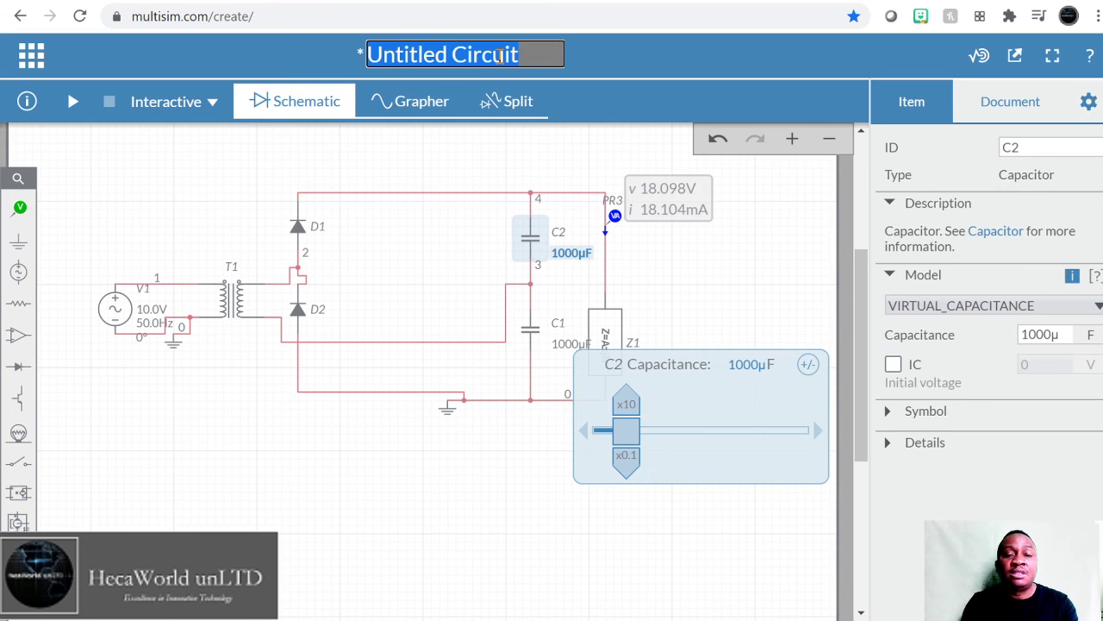
type("Tra")
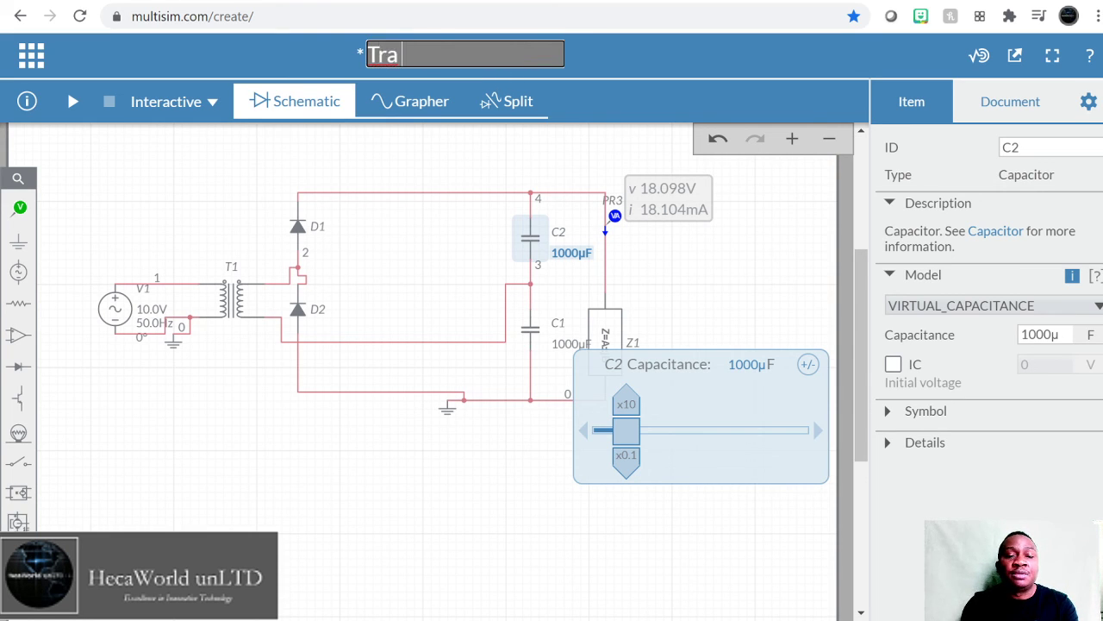
type("nsformer Tu")
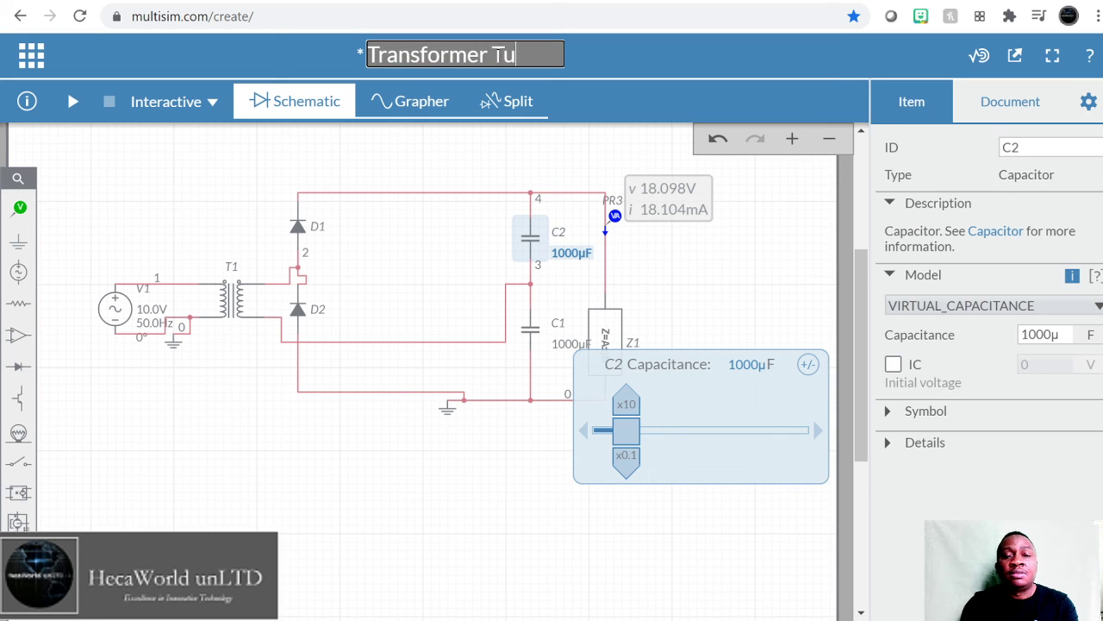
type("torial")
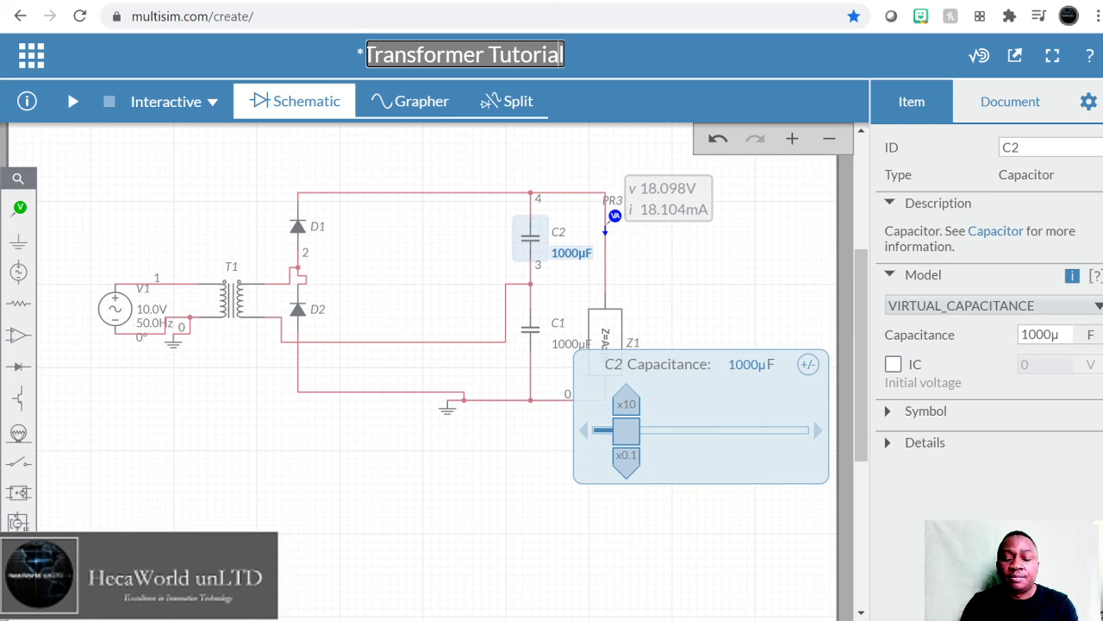
type("HeccaWo")
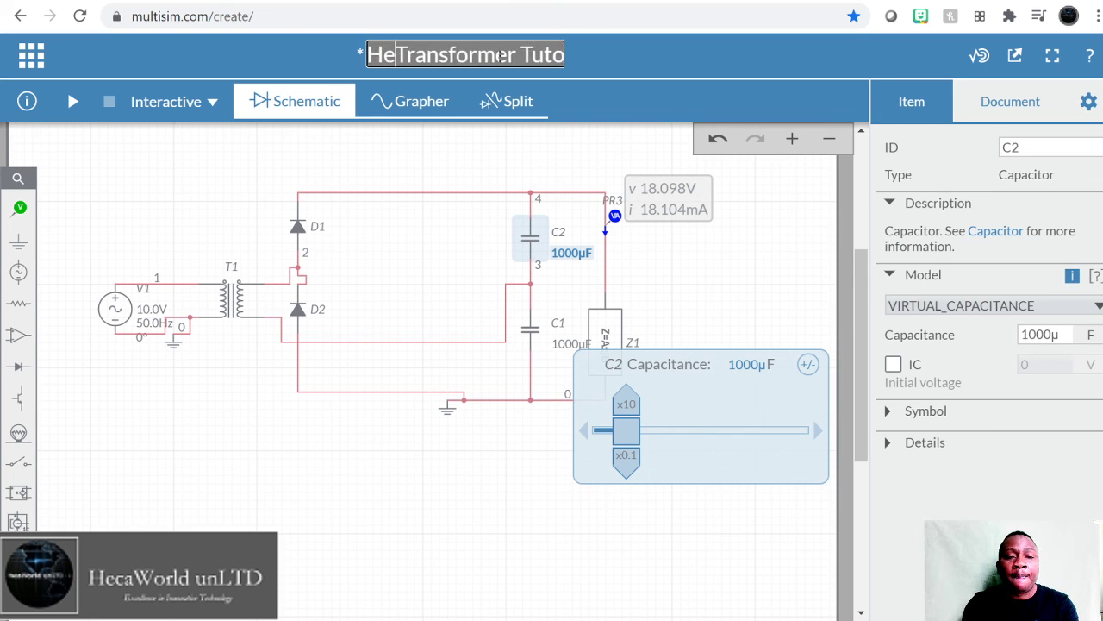
key("BackSpace")
key("BackSpace")
key("BackSpace")
key("BackSpace")
key("BackSpace")
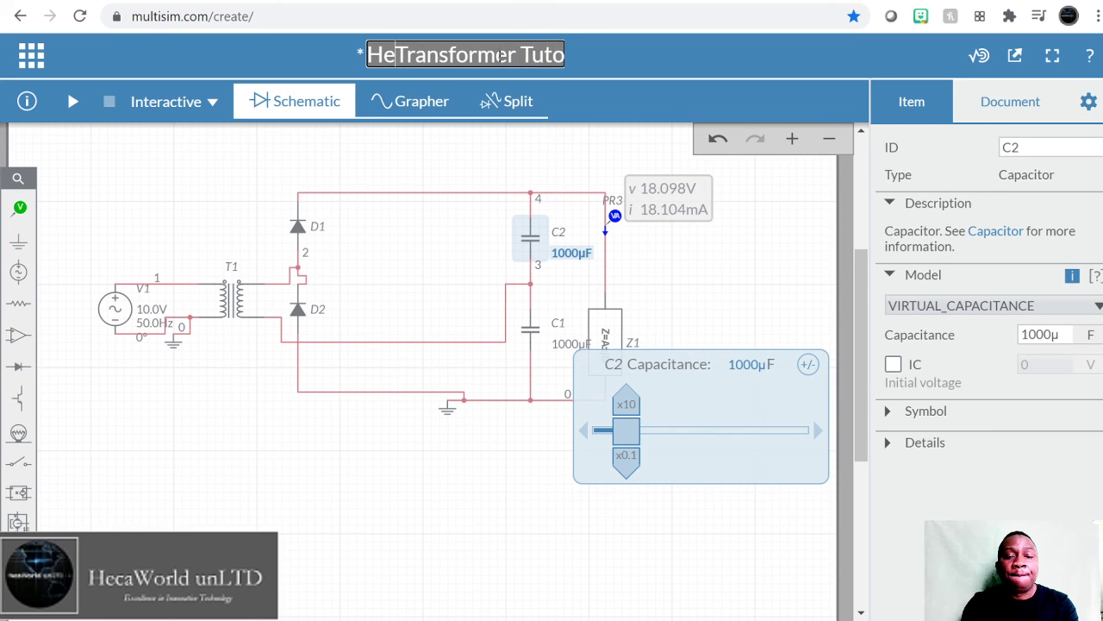
type("caWorld")
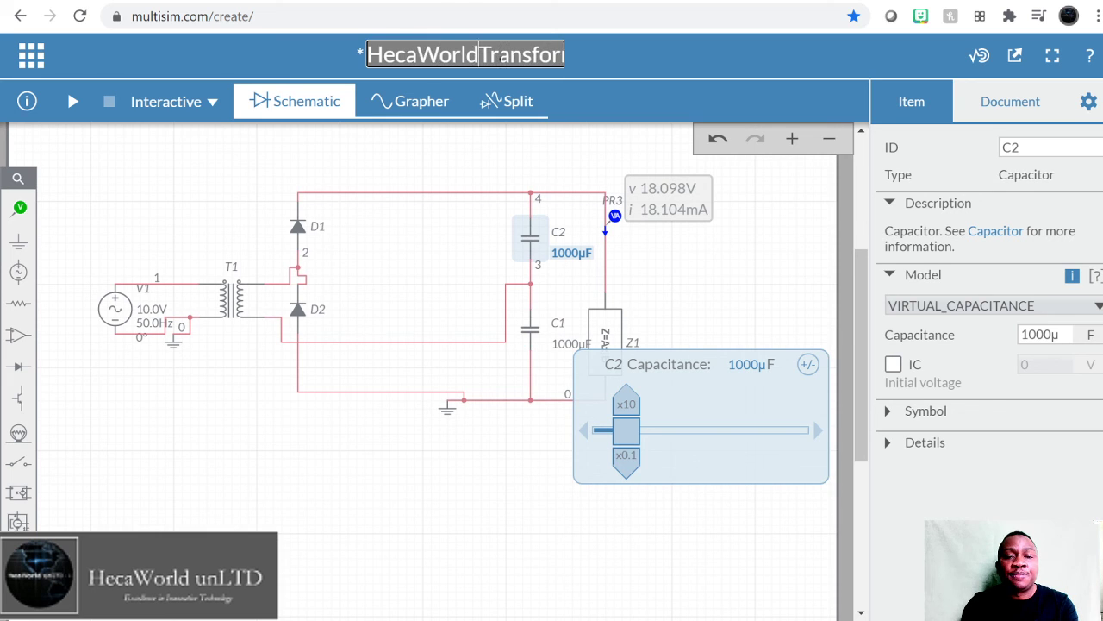
key("Return")
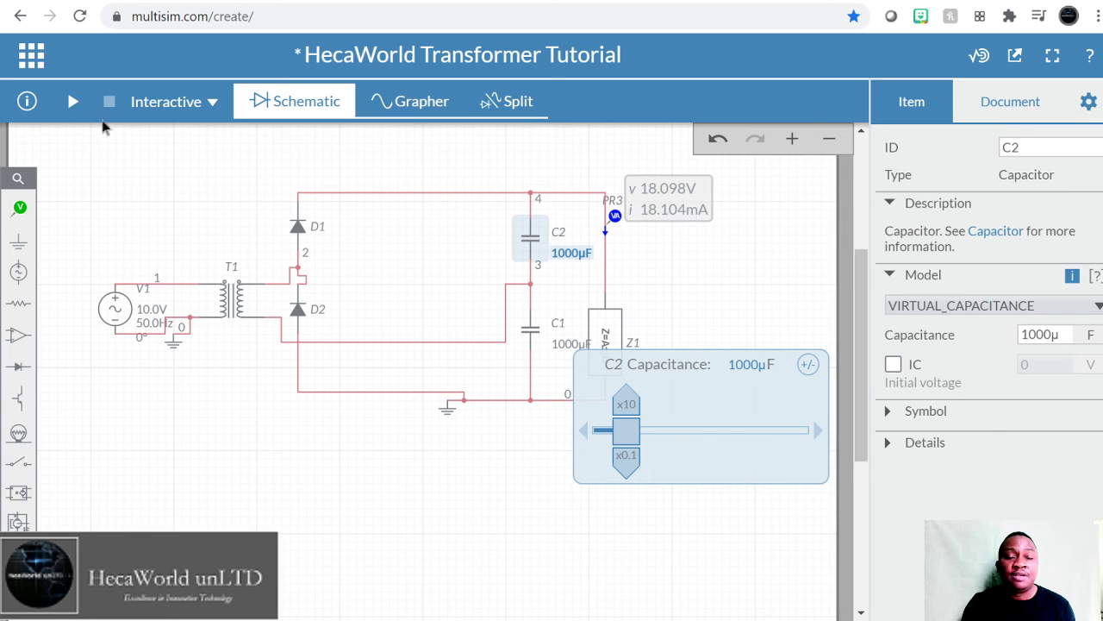
Save the circuit as a public file, keeping its name and leaving the description and tags empty
left_click(30, 55)
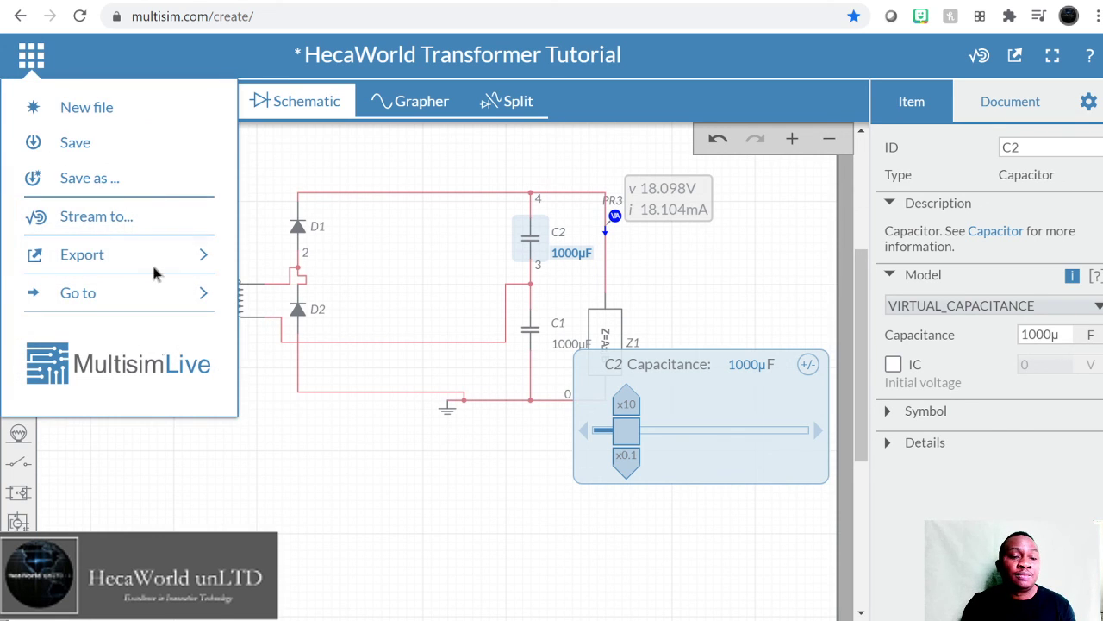
left_click(83, 143)
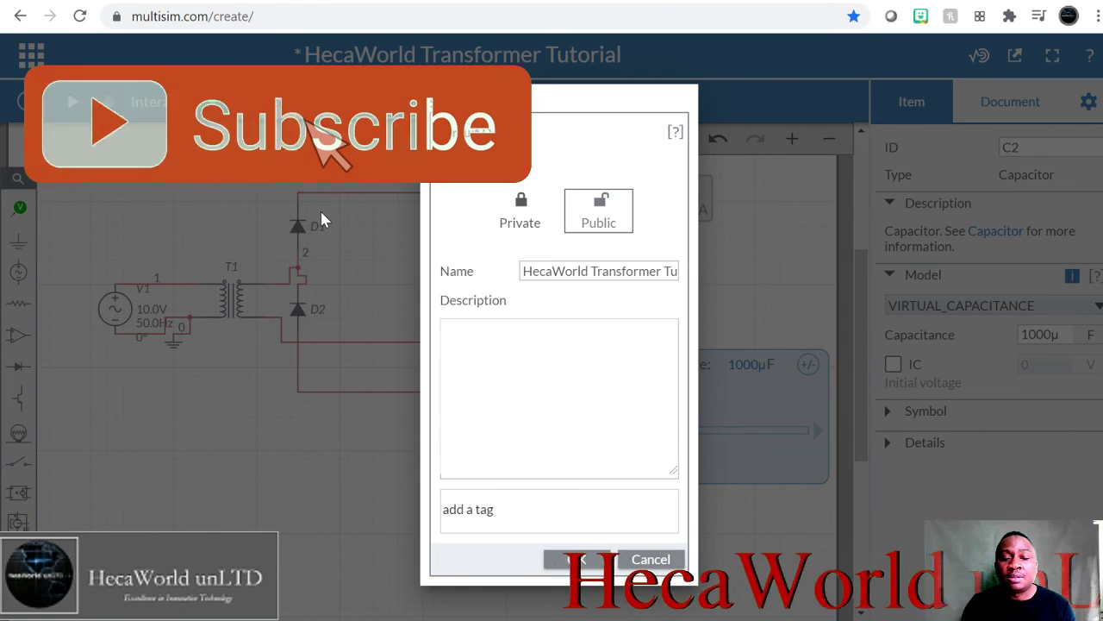
left_click(577, 559)
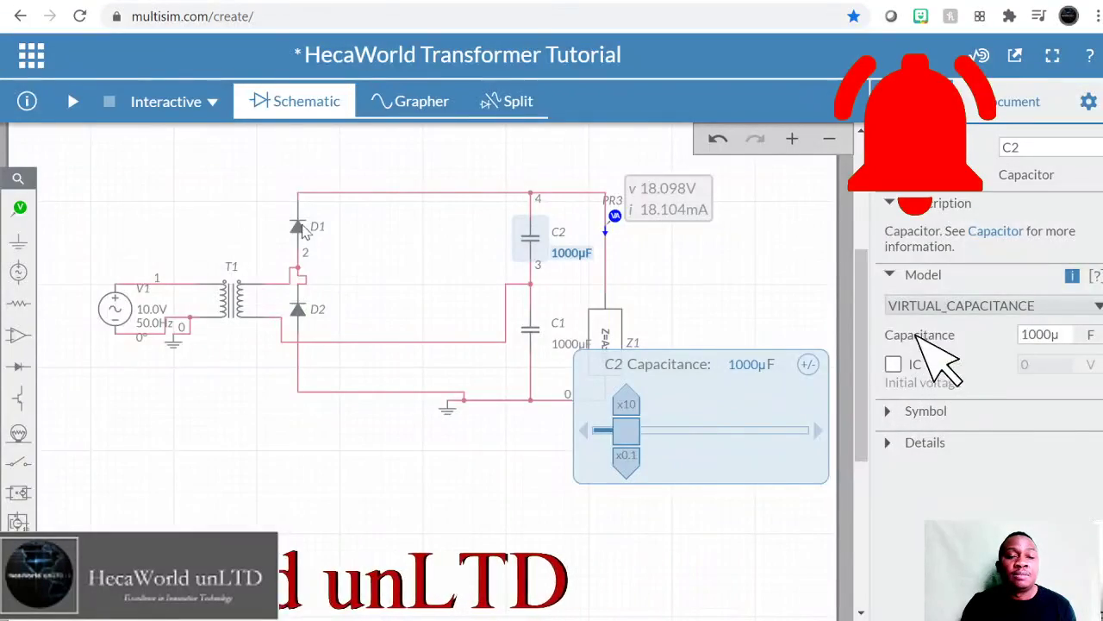